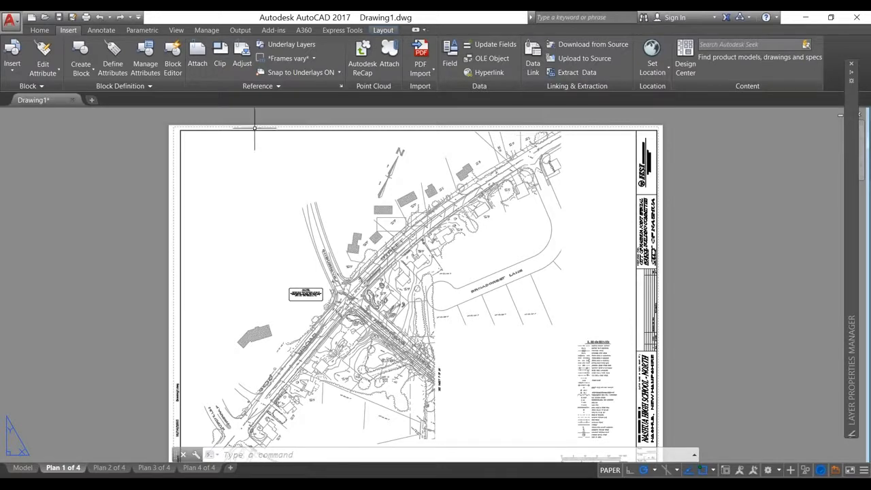
- Open the External References palette and view the file types that can be attached
left_click(340, 86)
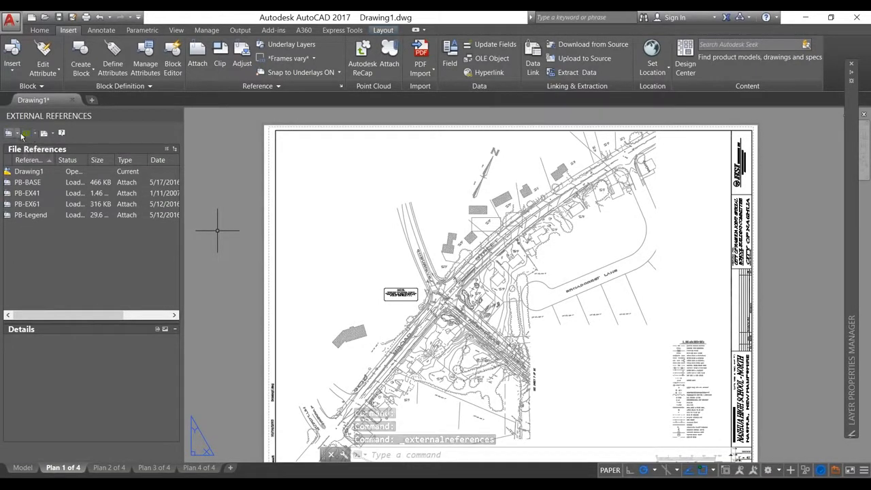
left_click(18, 134)
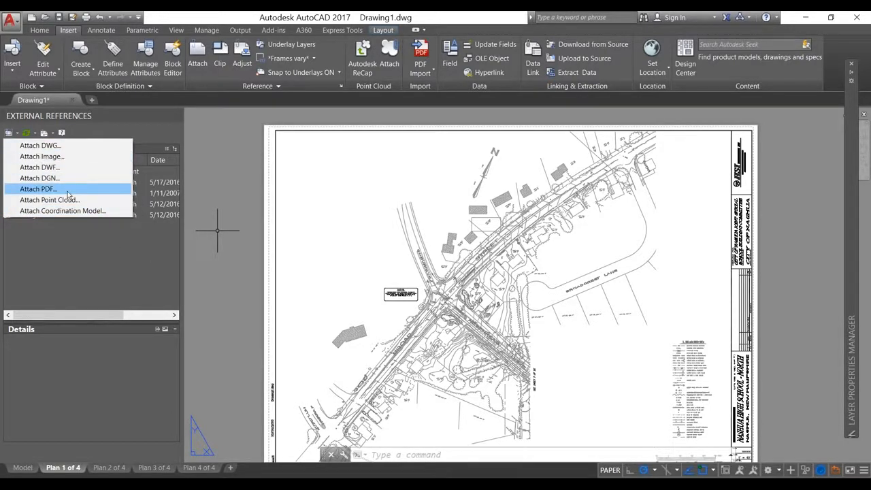
left_click(78, 241)
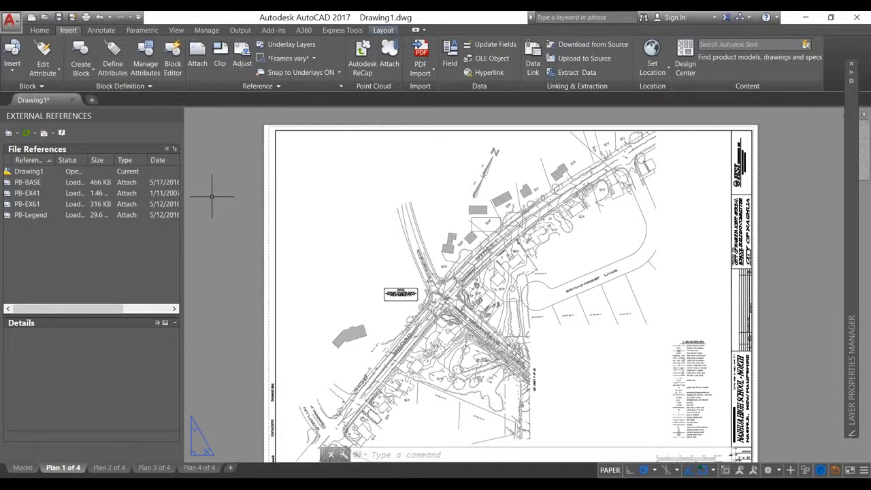
- Select the title block on the Plan 1 of 4 sheet and view the commands available for it
scroll(212, 196, "down", 2)
left_click(550, 325)
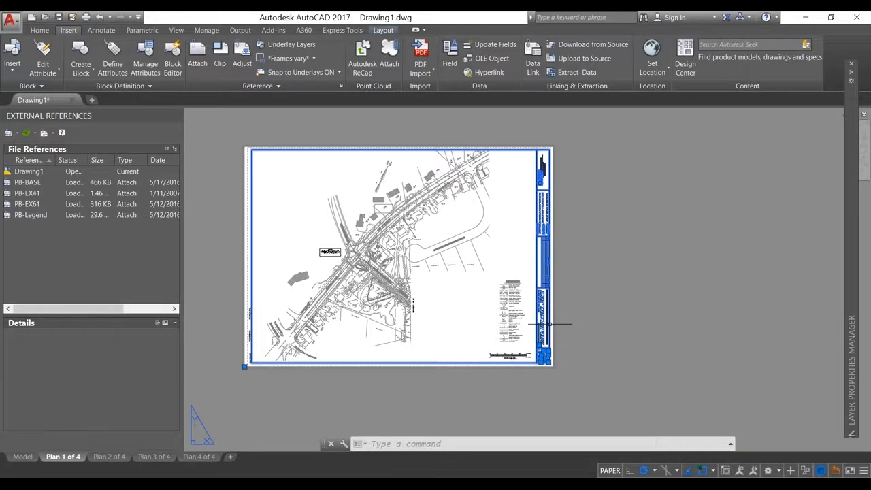
right_click(550, 324)
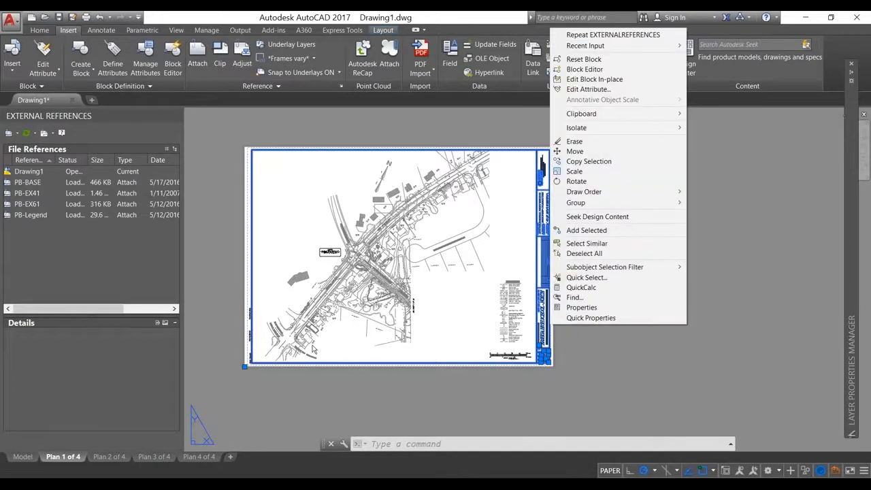
left_click(328, 115)
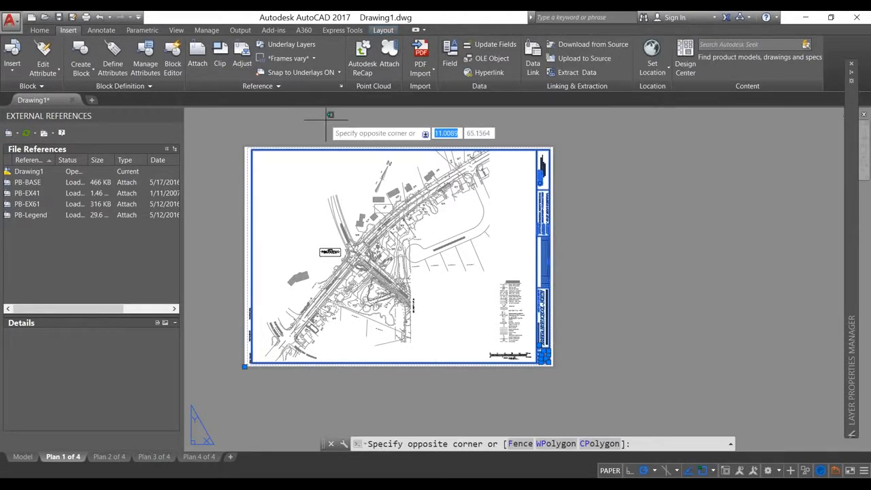
left_click(326, 121)
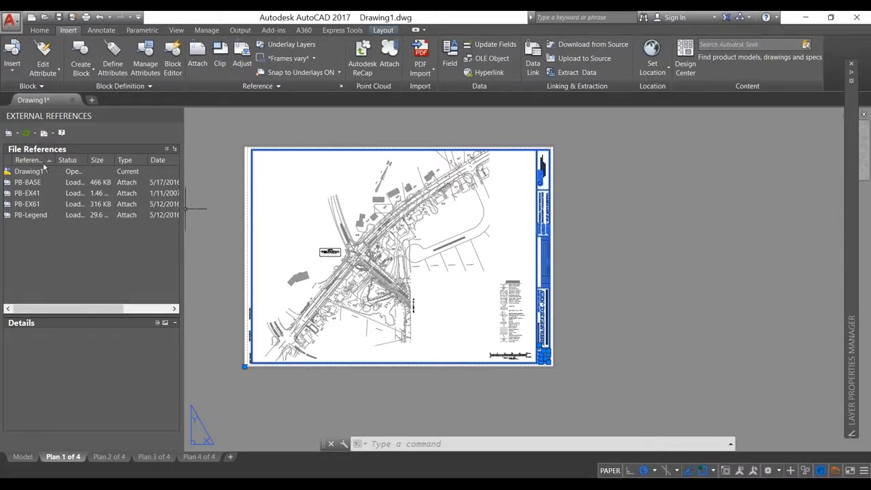
- Highlight PB-BASE, PB-EX41, PB-EX61 and PB-Legend one after another to see which part of the sheet each reference supplies
left_click(31, 183)
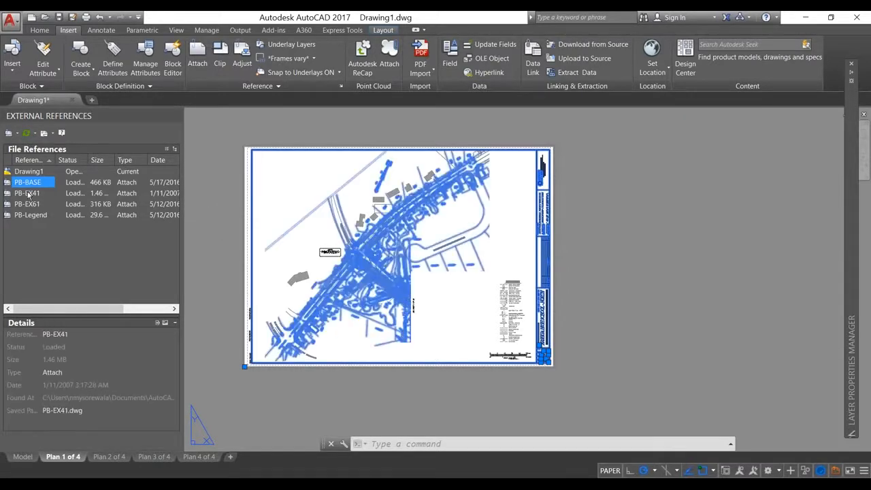
left_click(28, 193)
left_click(30, 205)
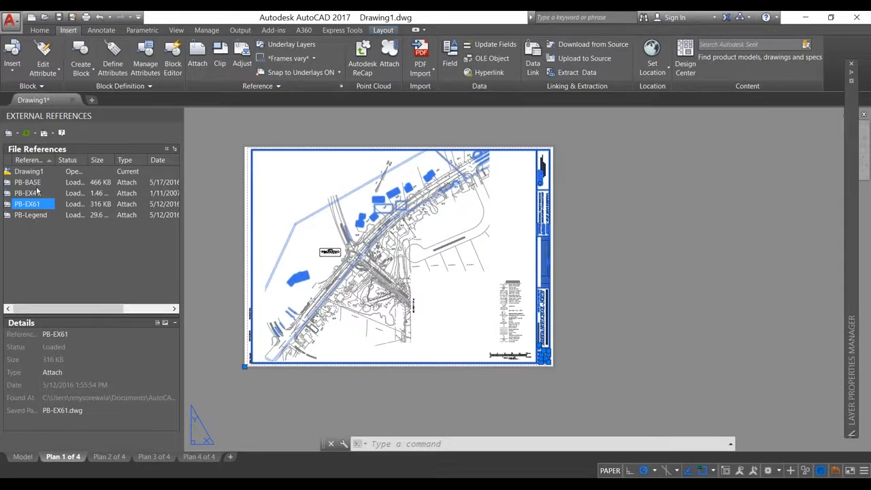
left_click(37, 184)
left_click(37, 194)
left_click(38, 204)
left_click(38, 215)
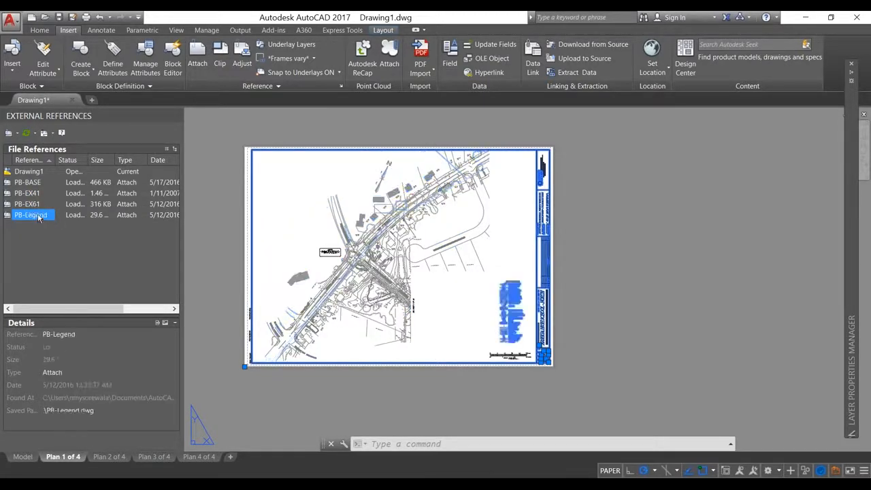
left_click(36, 174)
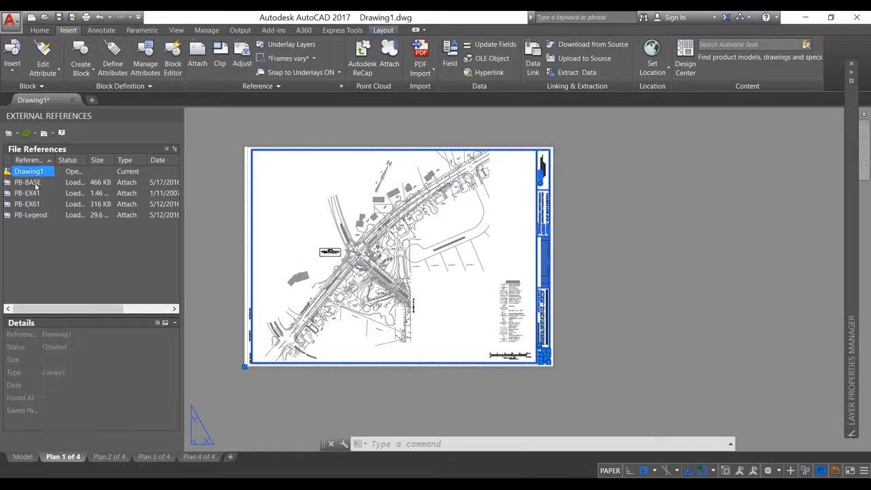
left_click(38, 183)
mouse_move(46, 212)
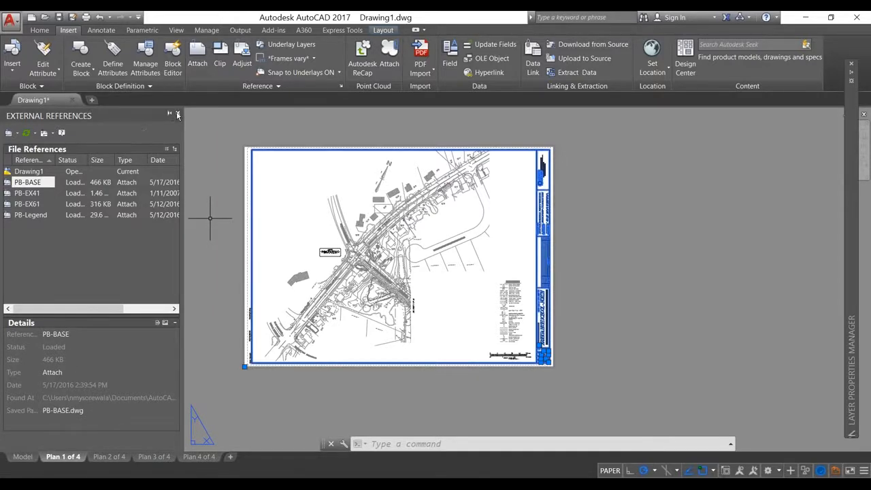
- Close the External References palette
left_click(177, 115)
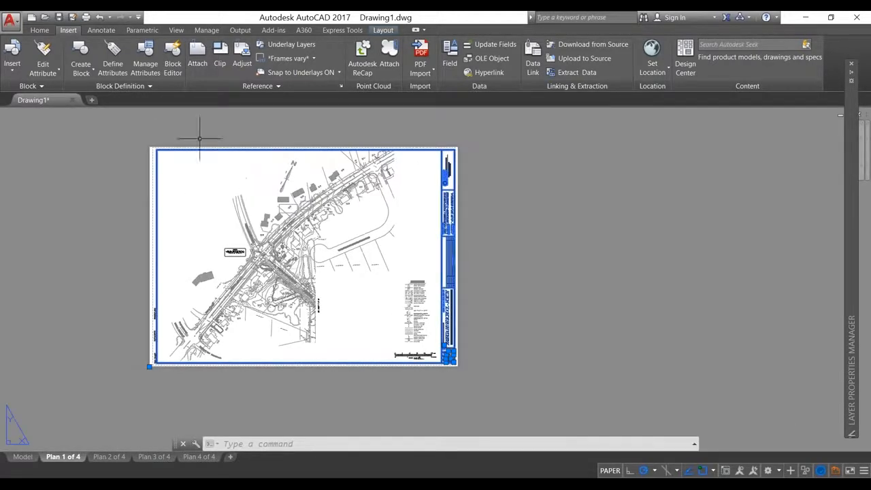
scroll(520, 260, "down", 2)
scroll(385, 258, "up", 2)
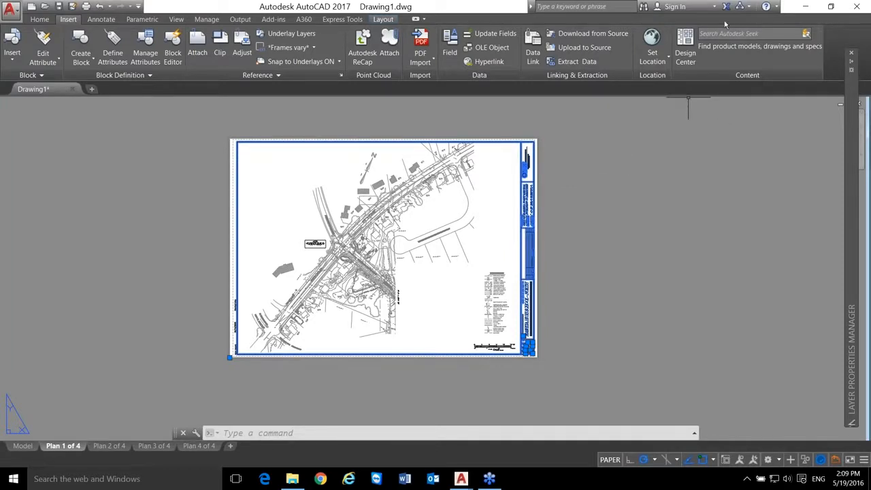
left_click(594, 128)
left_click(561, 142)
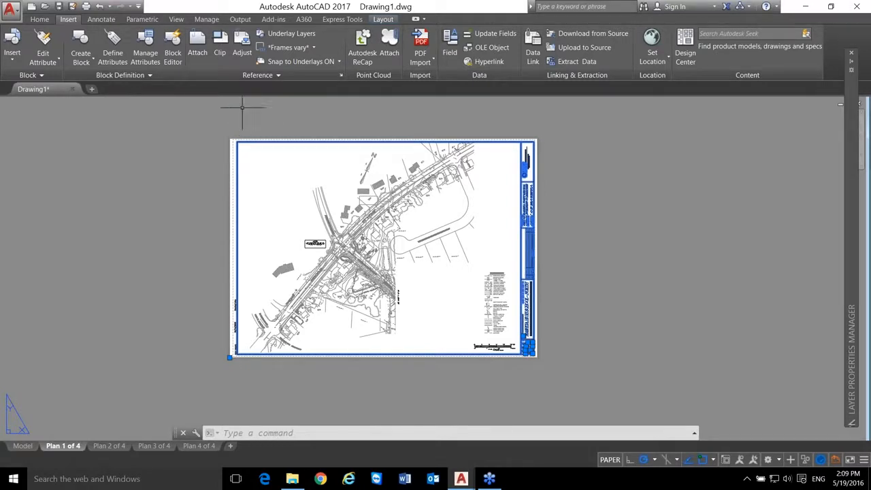
- Reopen the External References palette to list the files attached to the drawing
left_click(41, 19)
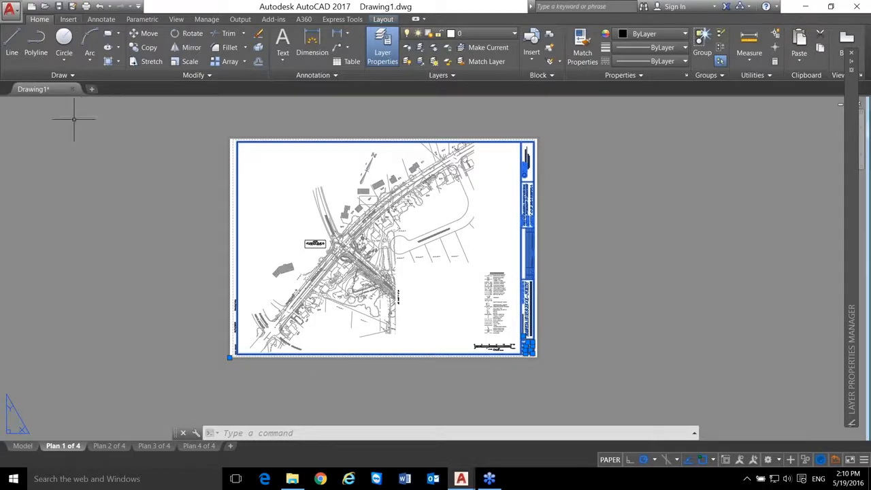
left_click(69, 21)
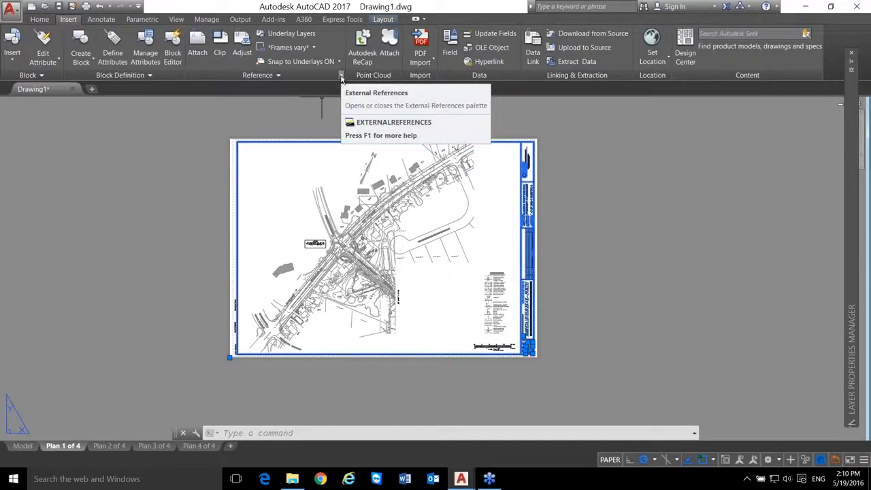
left_click(342, 78)
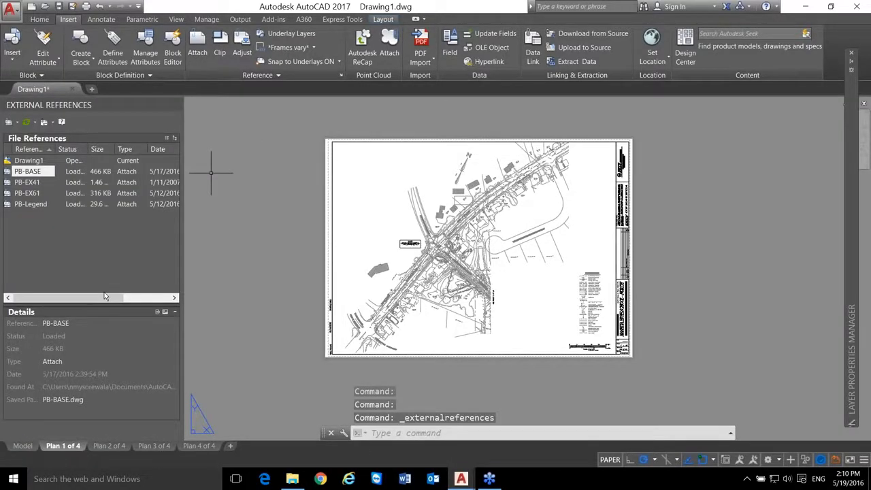
mouse_move(64, 187)
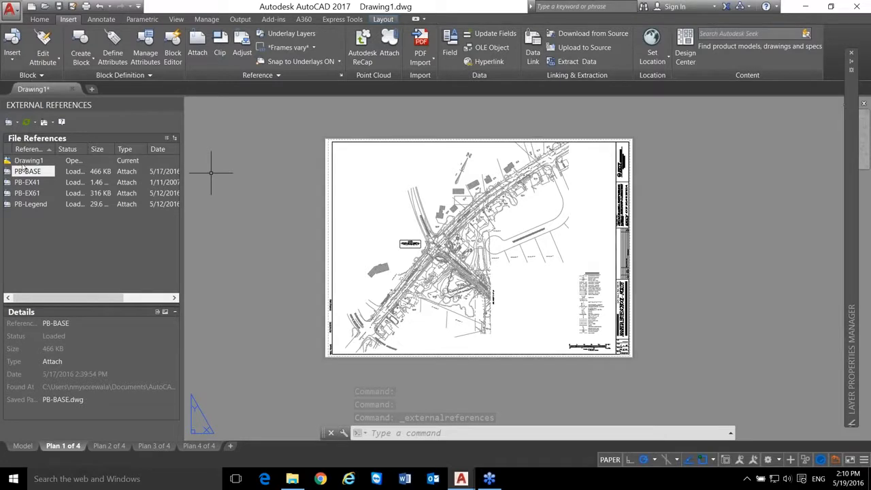
mouse_move(32, 175)
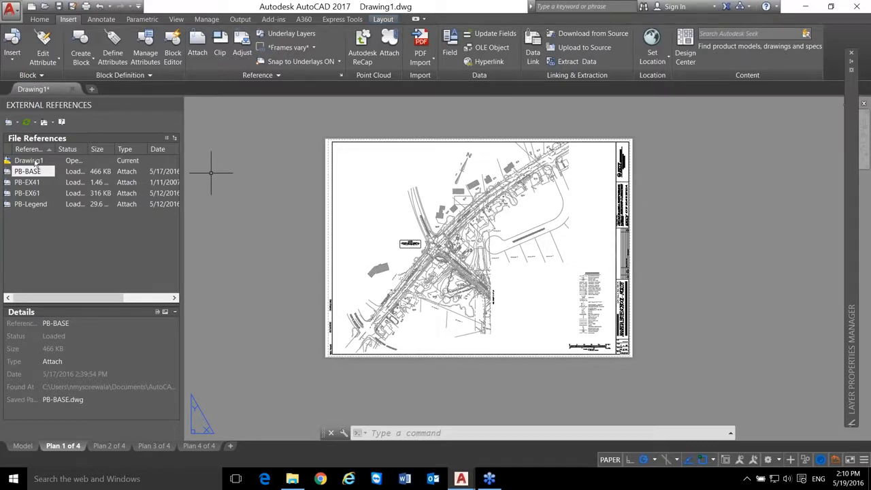
- Examine the extent of each attached drawing again by highlighting PB-EX41, PB-BASE, PB-EX61 and PB-Legend on the sheet, and clear the highlight
left_click(42, 184)
left_click(37, 172)
left_click(31, 194)
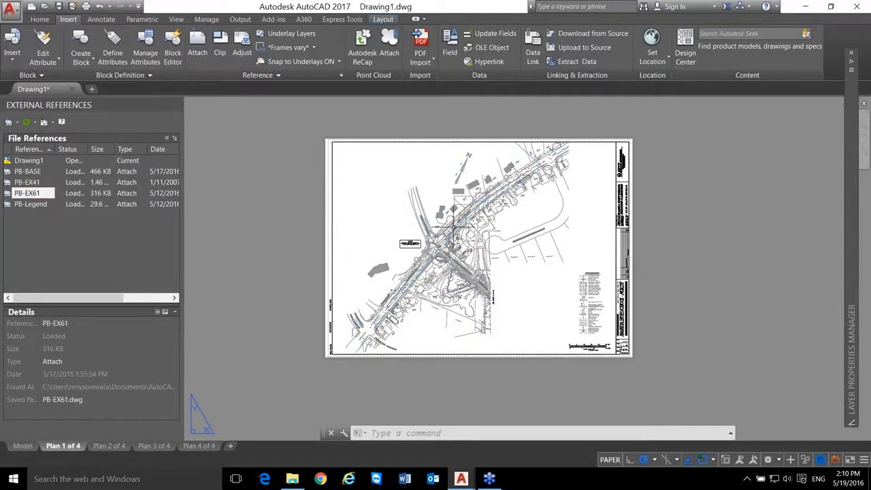
left_click(19, 174)
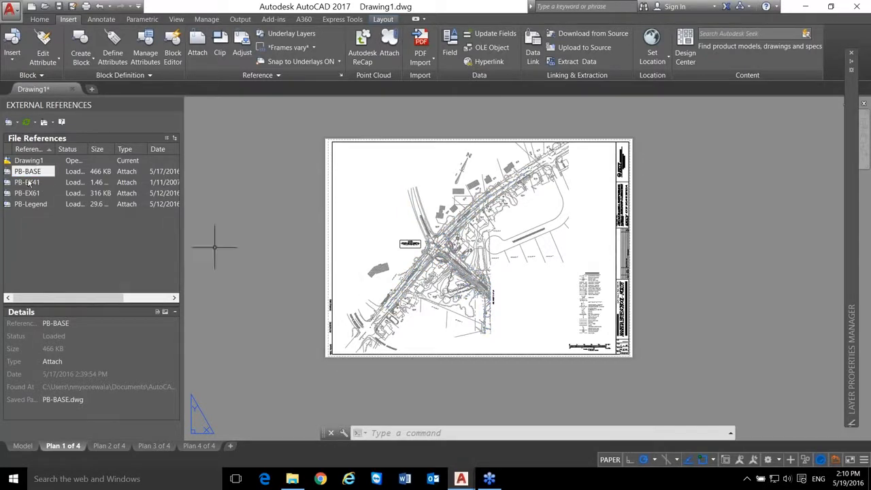
left_click(27, 174)
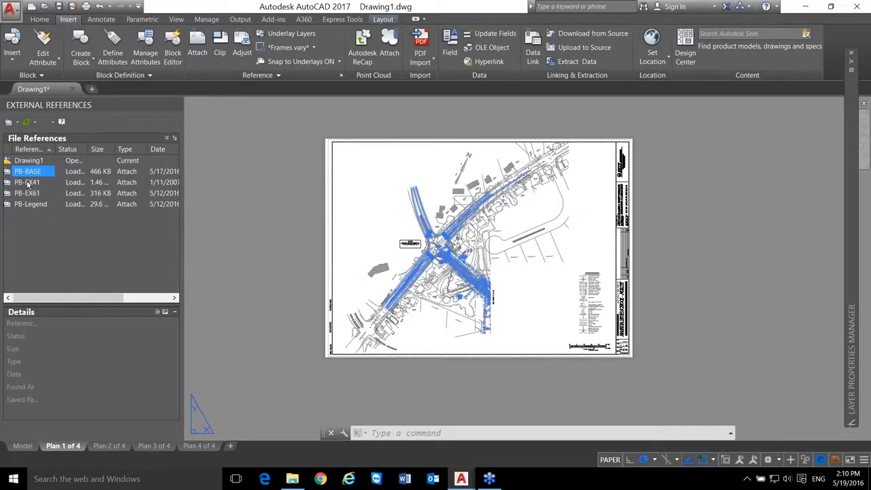
left_click(27, 183)
left_click(28, 193)
mouse_move(29, 194)
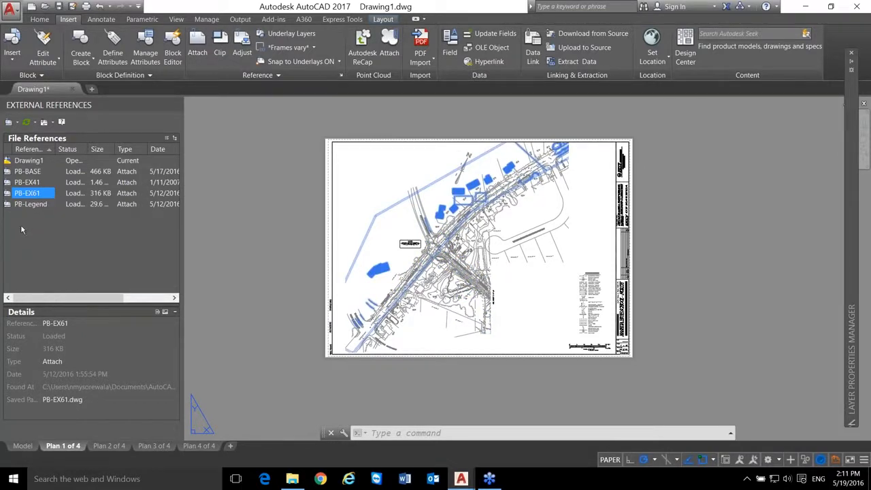
left_click(35, 205)
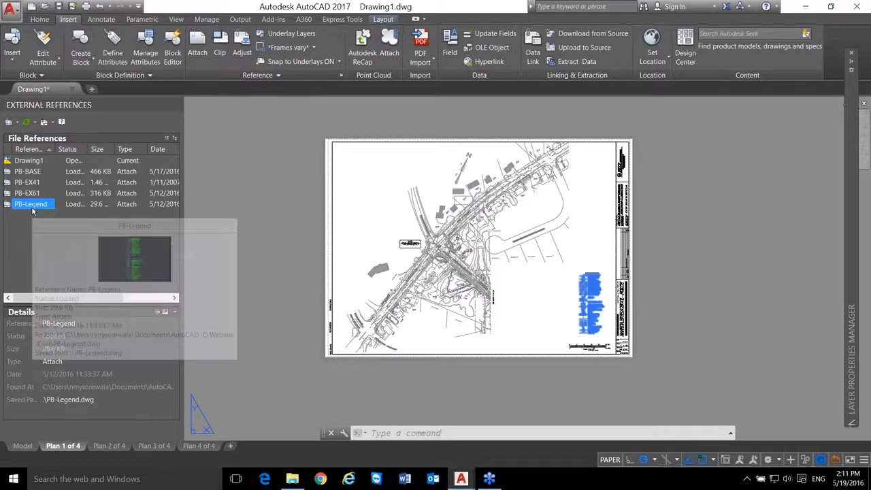
left_click(35, 160)
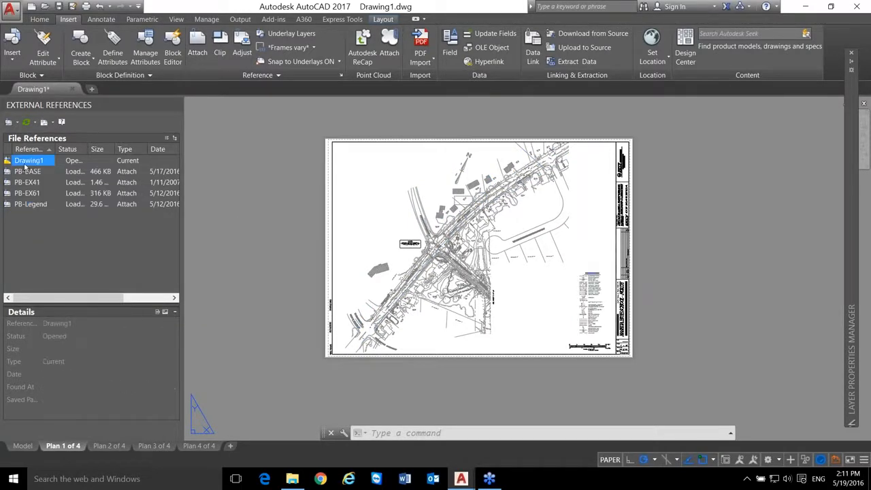
left_click(31, 237)
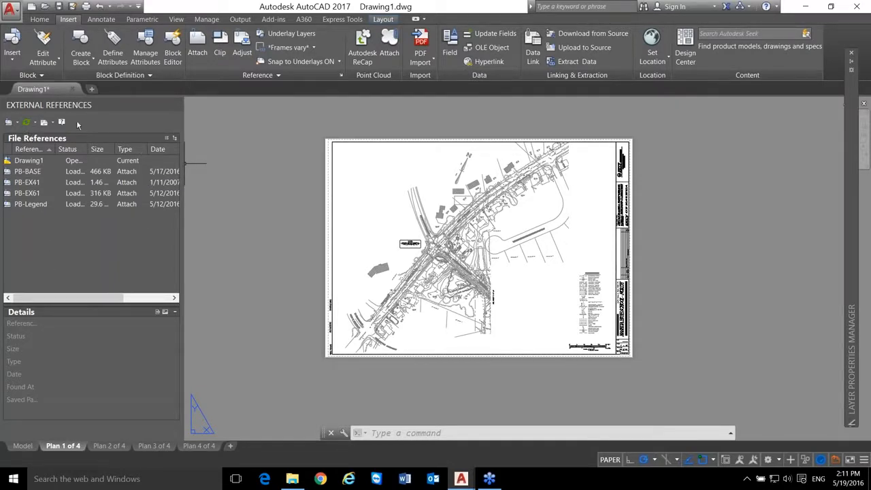
- View the reference file selection for attaching a DWG and dismiss it without attaching a file
left_click(18, 123)
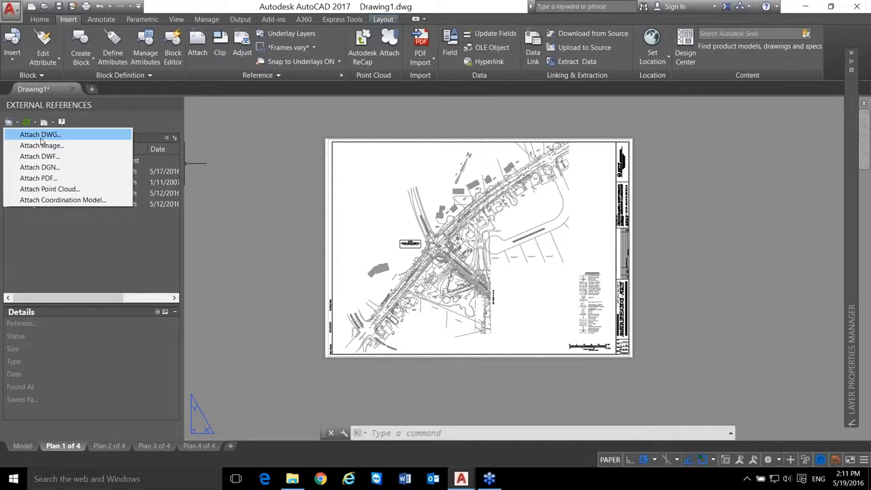
left_click(41, 139)
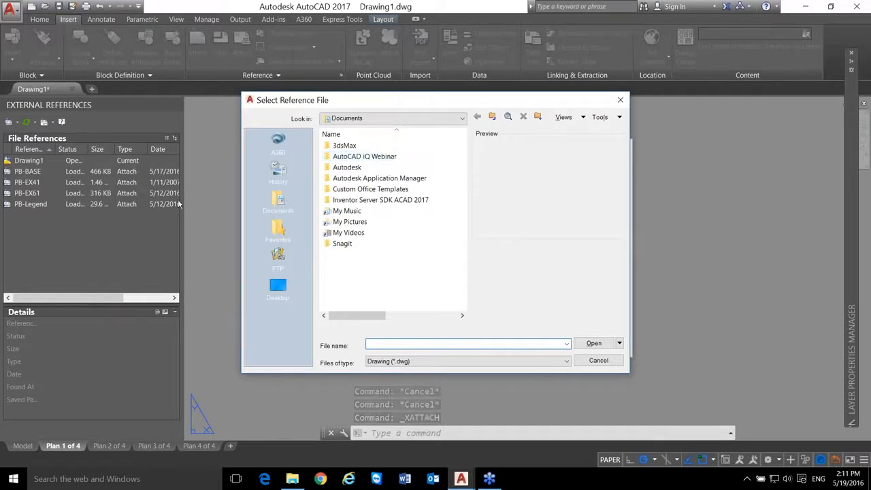
left_click(597, 360)
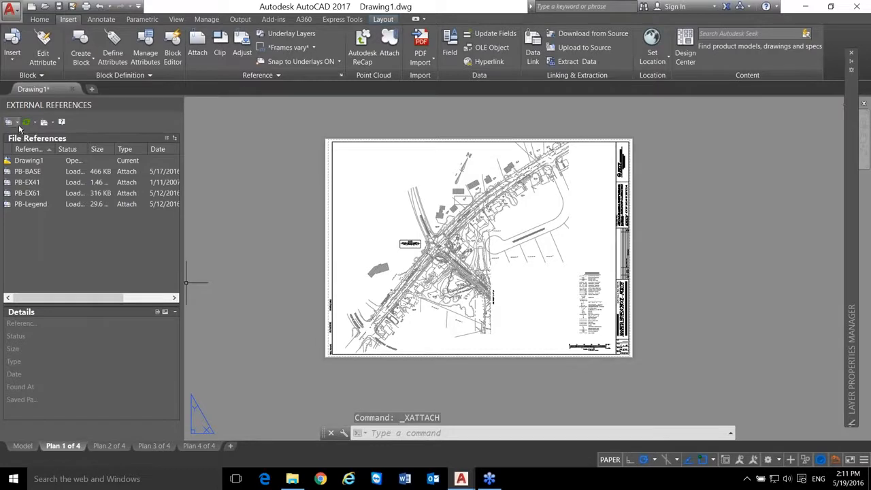
- Check the management options offered for the PB-BASE reference and leave the reference deselected
left_click(26, 172)
right_click(28, 174)
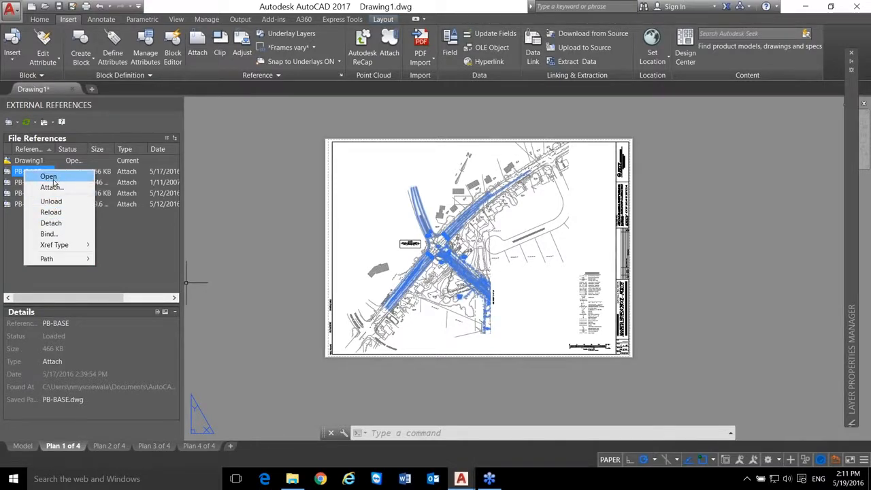
left_click(26, 251)
left_click(289, 219)
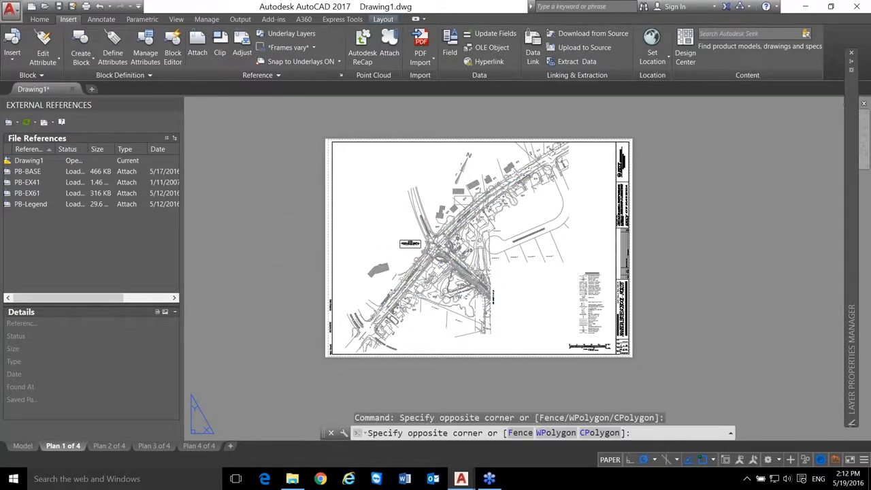
- Activate model space in the sheet's plan viewport, select the PB-EX41 reference to identify it in the list, and clear the selection
double_click(420, 190)
left_click(420, 190)
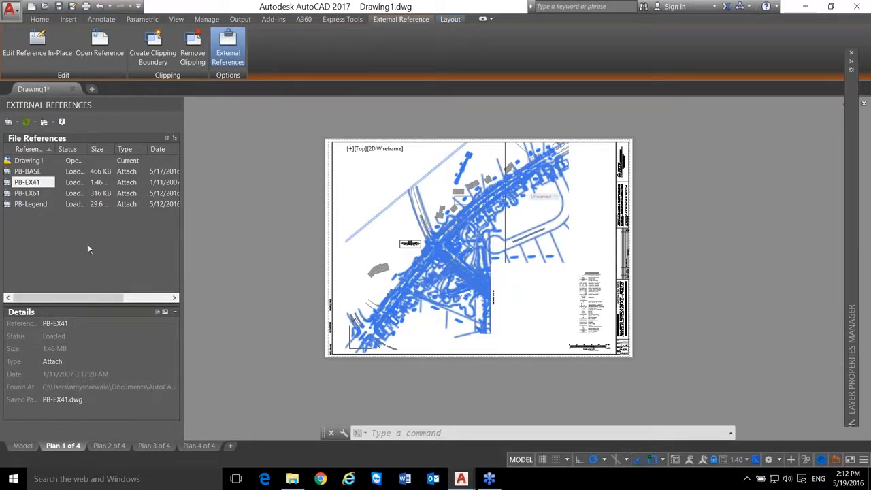
left_click(72, 232)
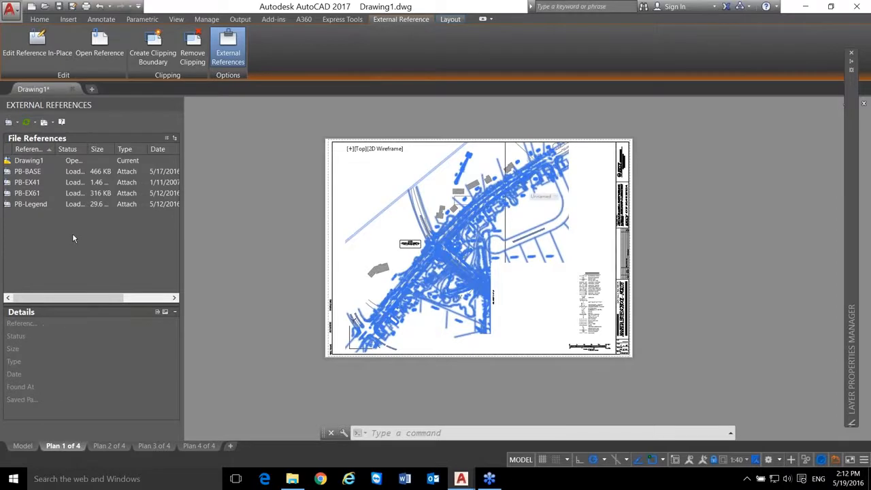
key("Escape")
key("Escape")
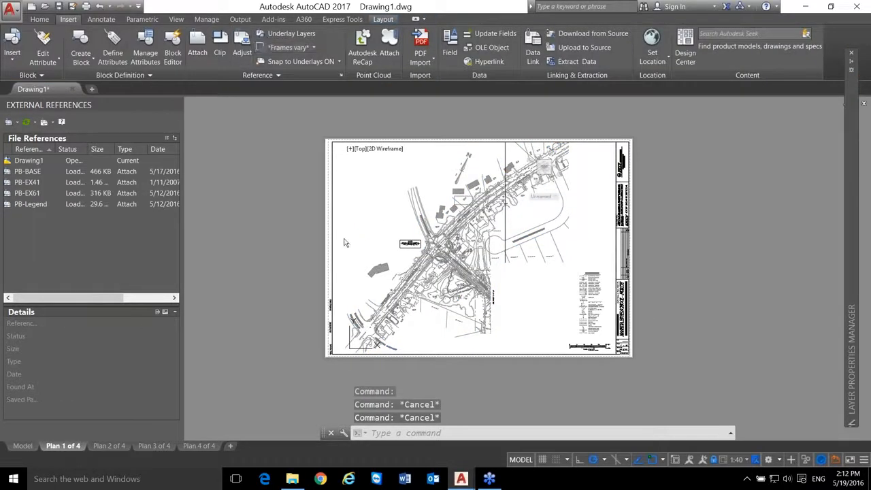
- Detach the PB-Legend reference from the drawing and check which file types can be attached, without choosing one
right_click(29, 204)
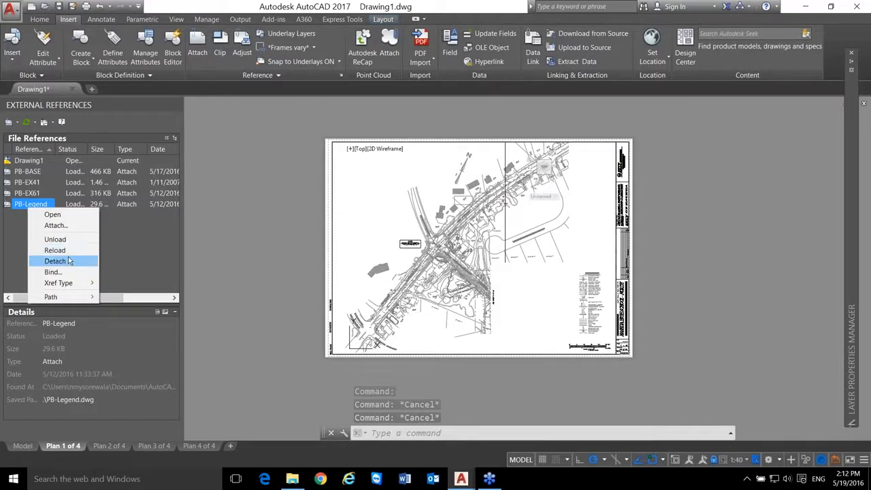
left_click(56, 261)
left_click(17, 122)
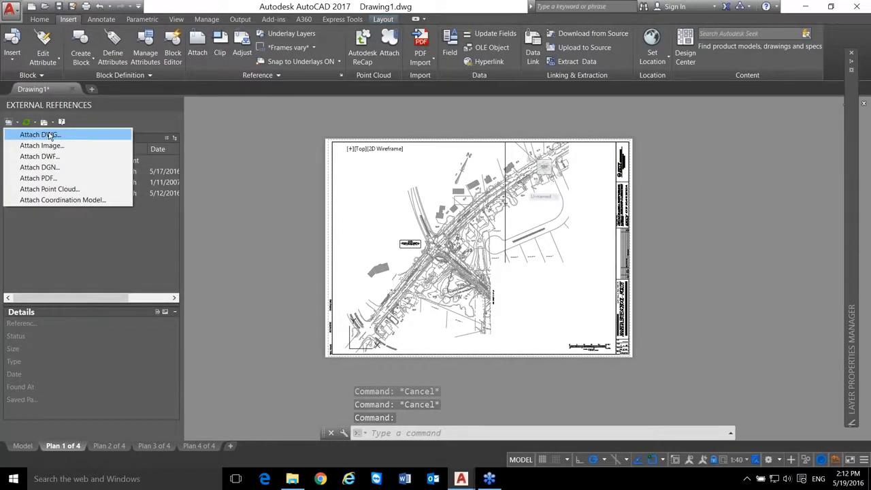
left_click(115, 109)
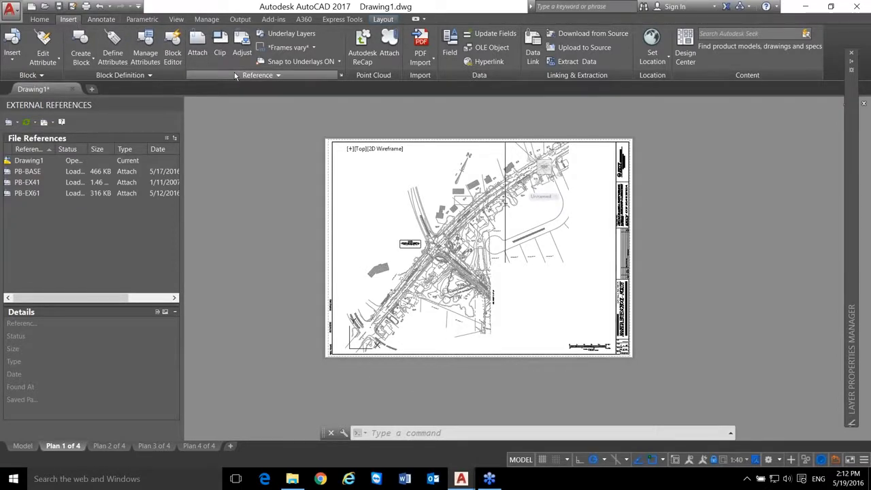
- Start attaching a reference and choose PB-Legend.dwg from the Civil folder inside AutoCAD iQ Webinar
left_click(197, 43)
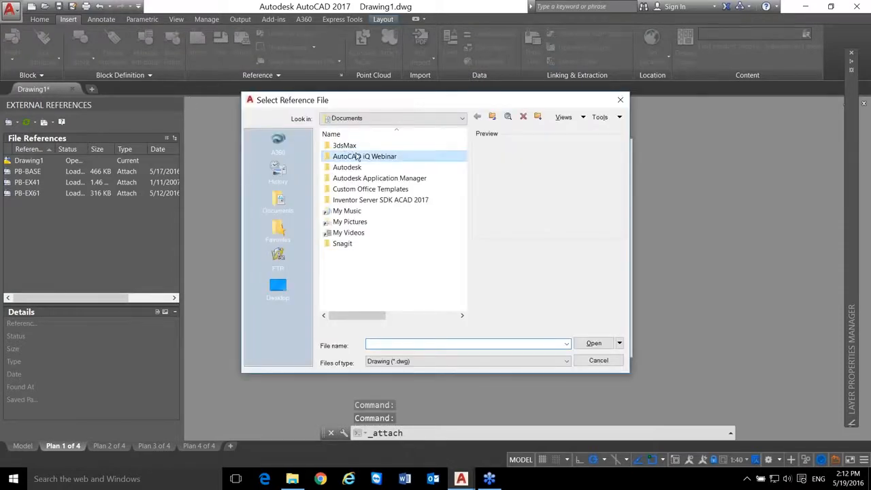
double_click(356, 156)
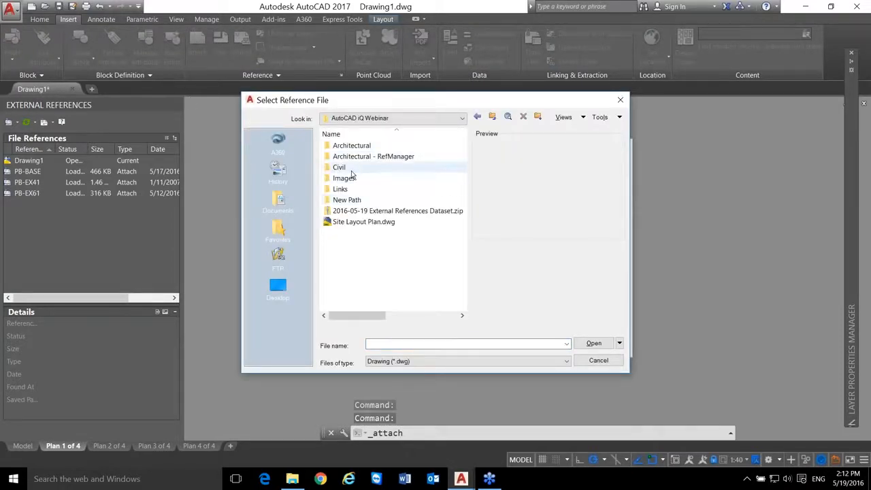
double_click(340, 167)
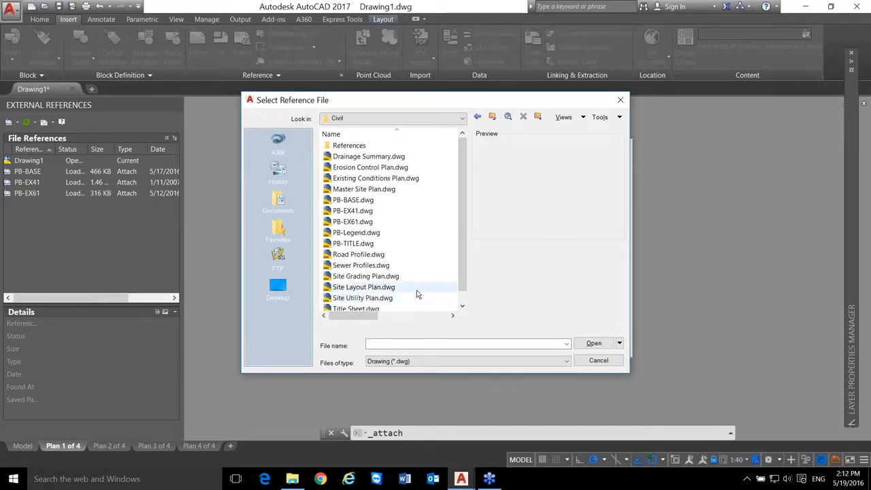
left_click(462, 305)
left_click_drag(461, 300, 457, 251)
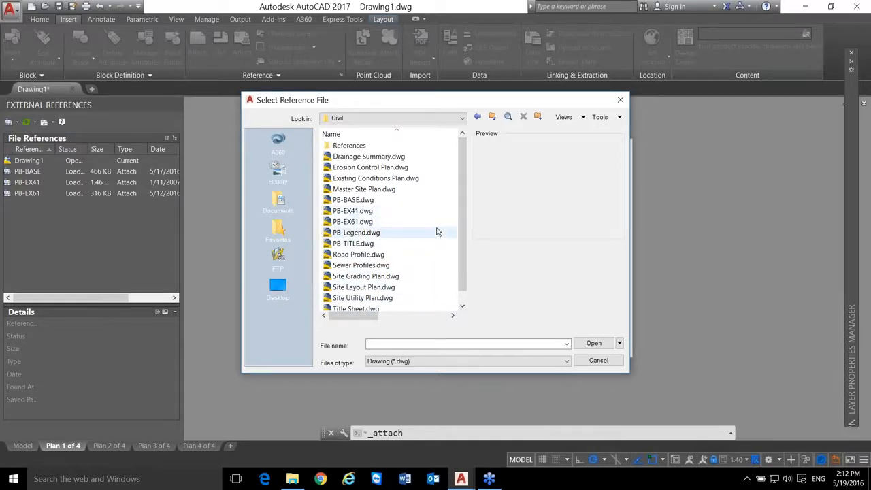
left_click(436, 232)
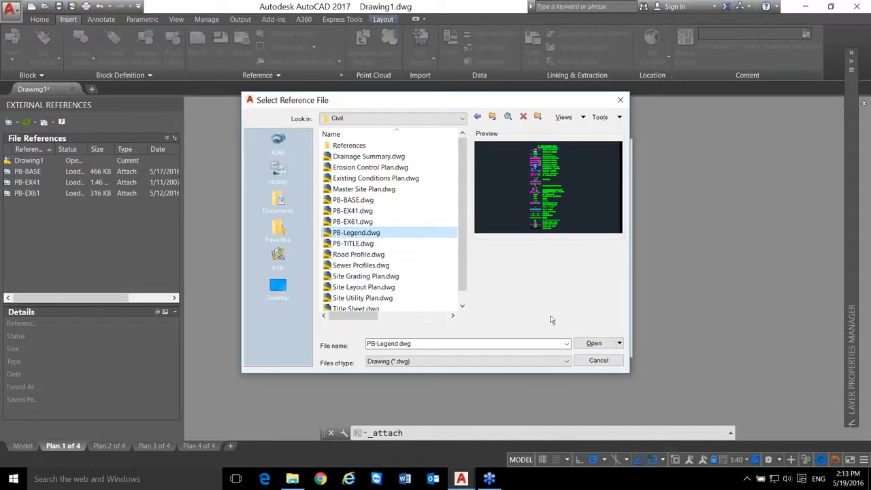
left_click(595, 344)
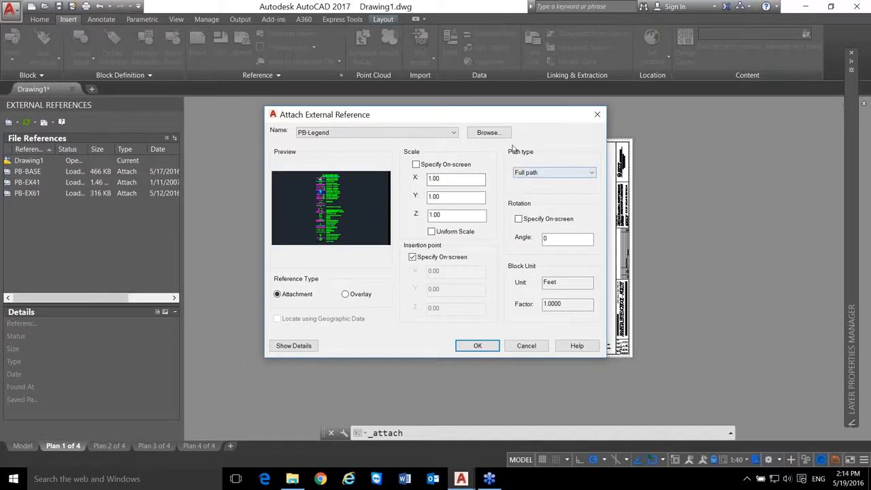
- Review the path type choices for the PB-Legend attachment and try to set it to Relative path
left_click(595, 172)
left_click(595, 172)
left_click(556, 173)
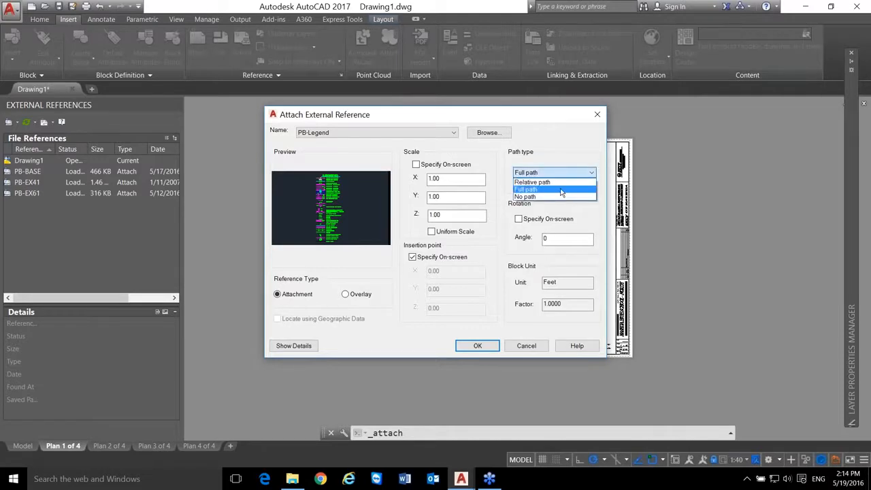
left_click(558, 182)
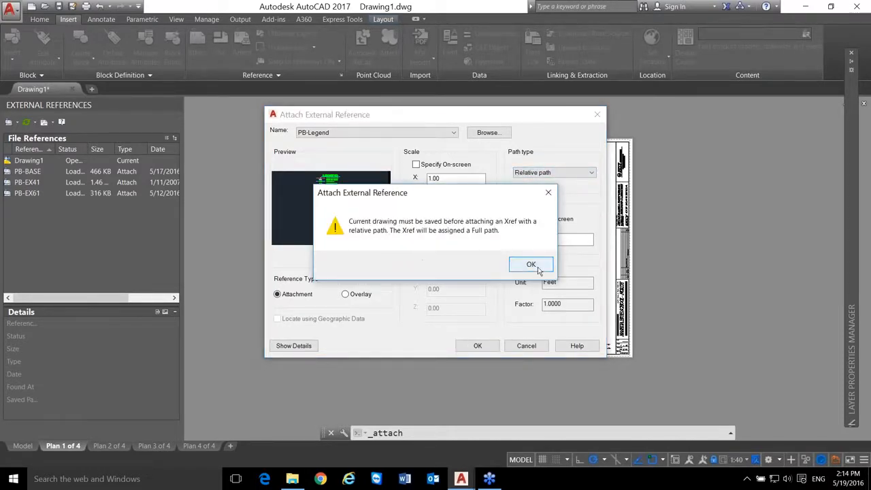
left_click(532, 266)
left_click(544, 174)
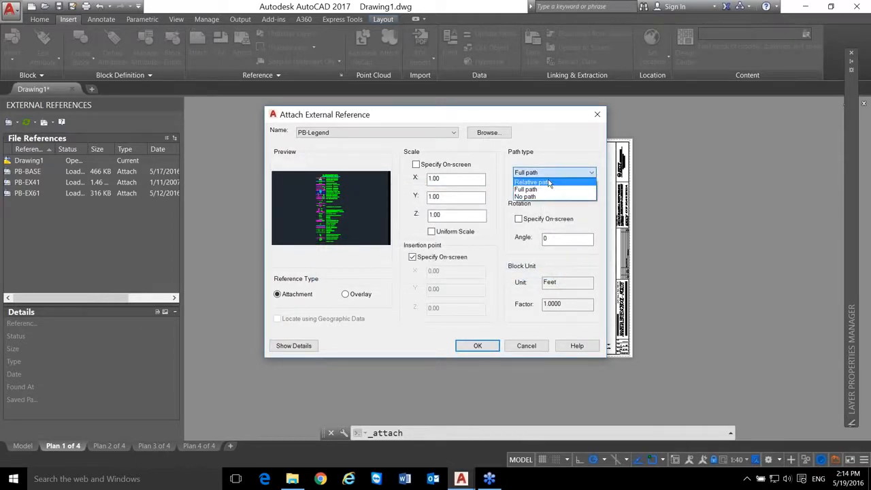
left_click(549, 182)
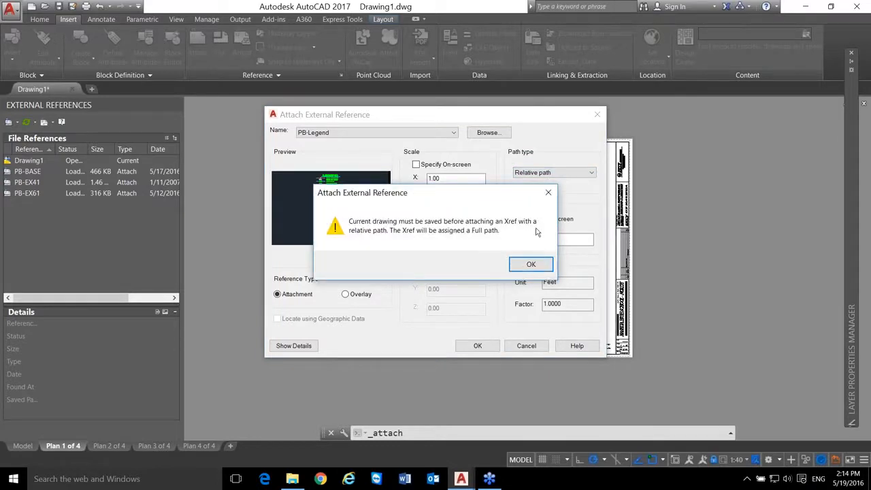
left_click(532, 265)
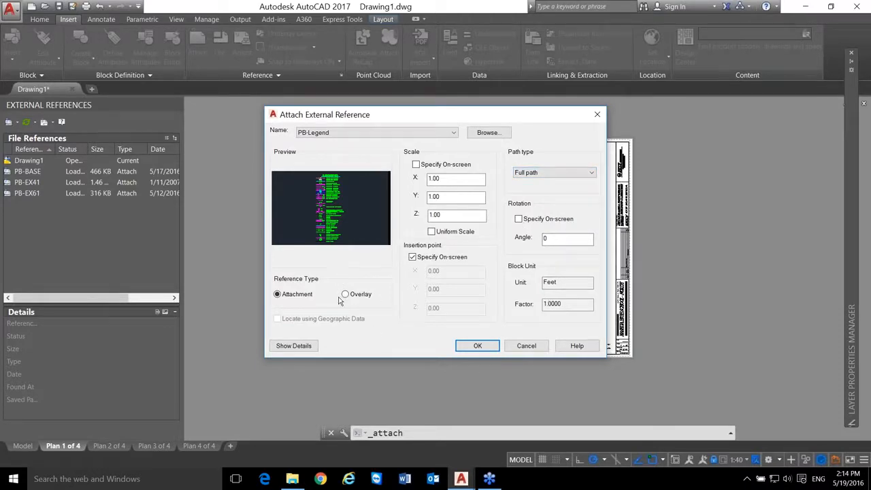
- Accept the attachment settings, cancel placing the legend in model space, and return the Plan 1 of 4 sheet to paper space
left_click(476, 346)
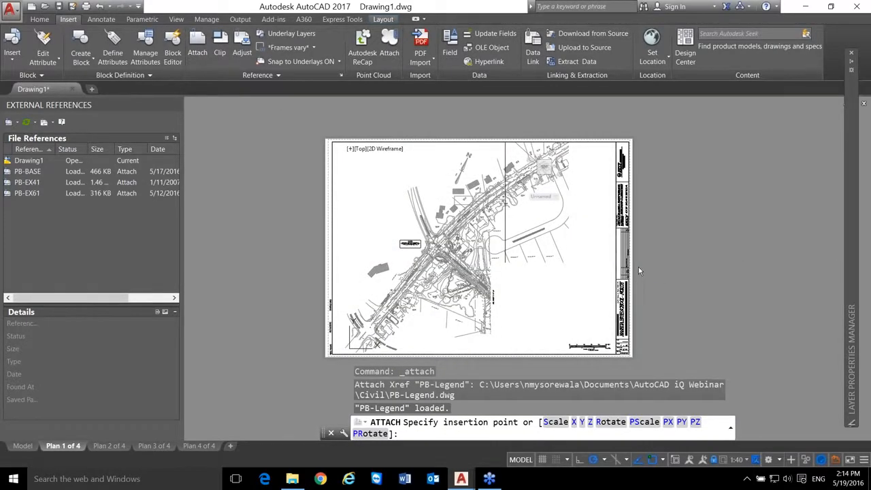
scroll(616, 278, "up", 5)
key("Escape")
key("Escape")
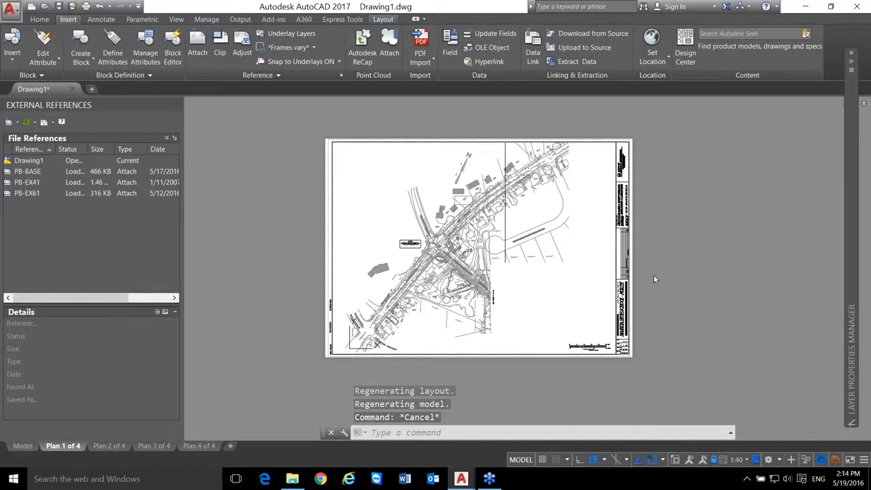
double_click(654, 275)
key("Escape")
key("Escape")
scroll(575, 297, "up", 3)
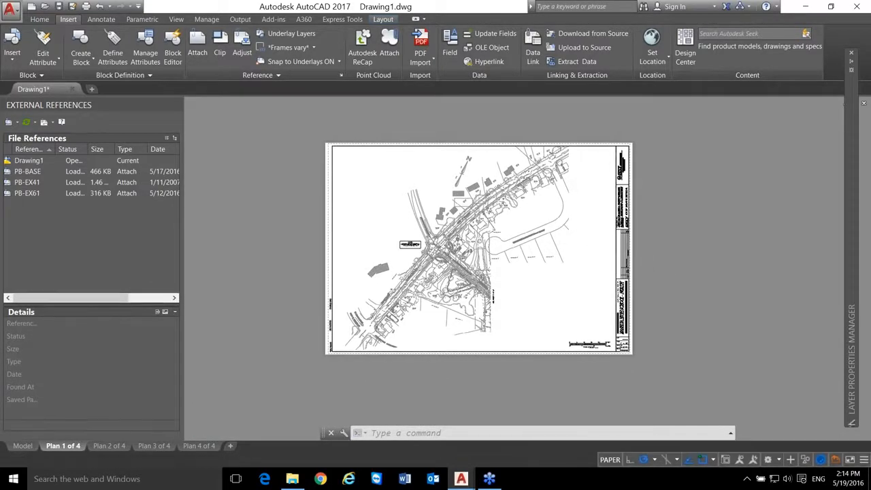
key("Escape")
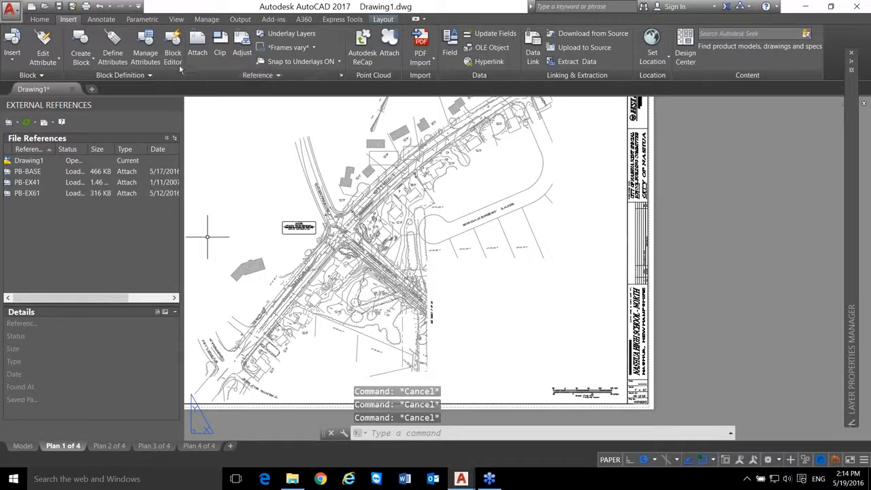
- Attach PB-Legend.dwg in paper space as a full-path attachment, placing it in the blank sheet area beside the title block
left_click(197, 52)
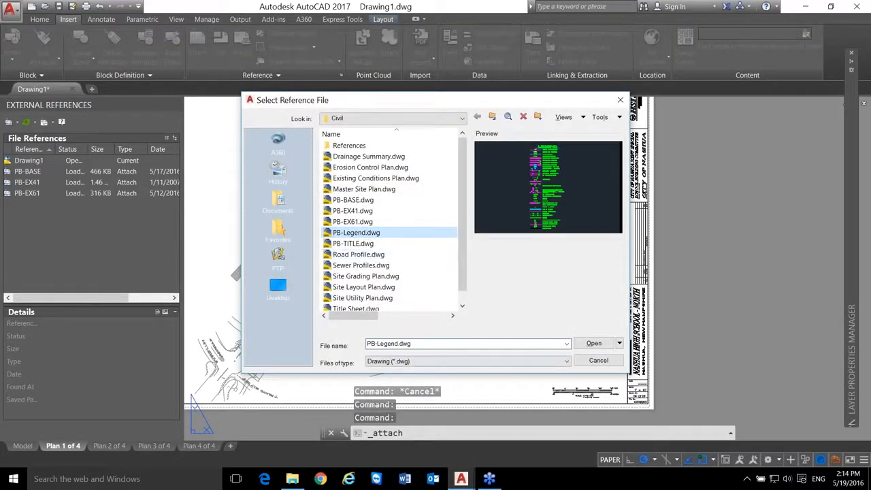
left_click(591, 344)
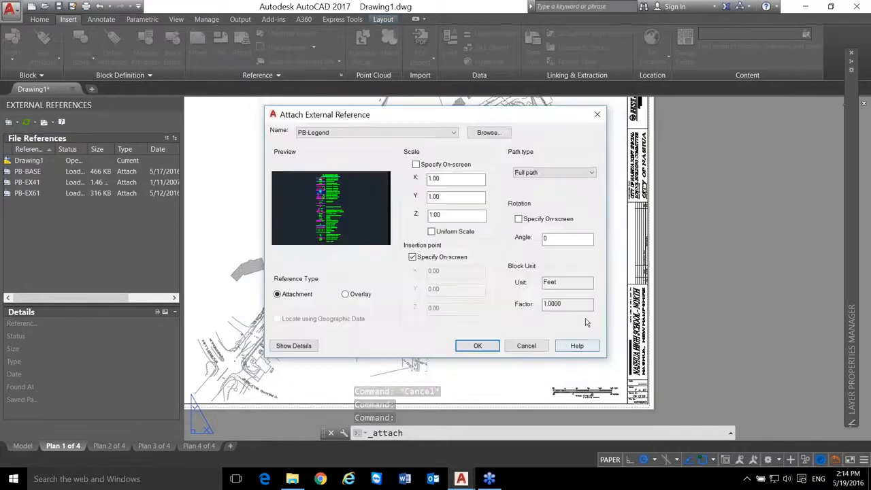
left_click(480, 346)
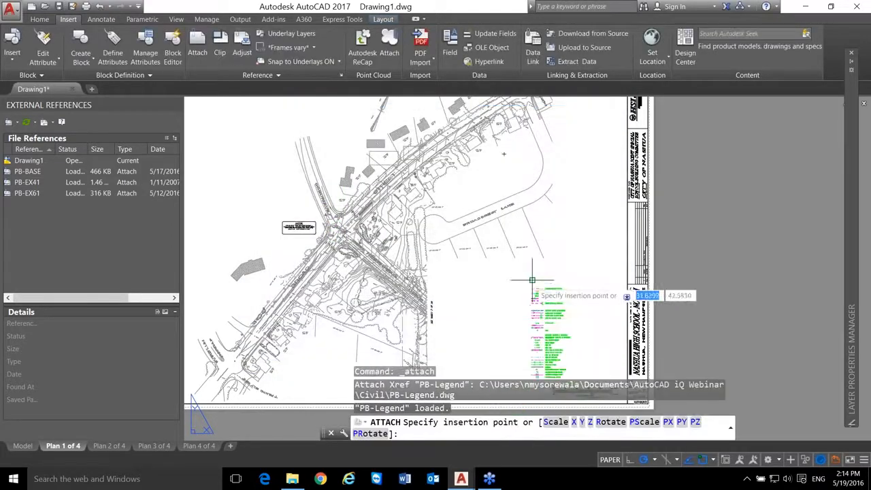
left_click(574, 286)
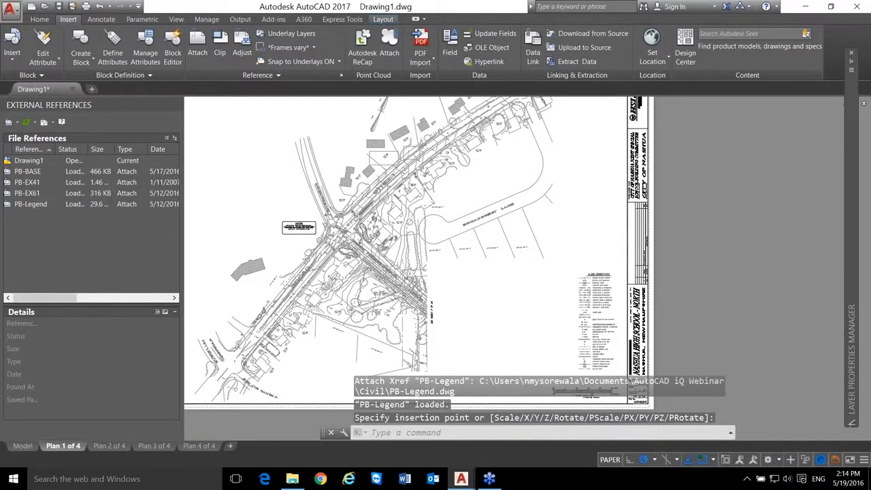
scroll(470, 255, "down", 4)
key("Escape")
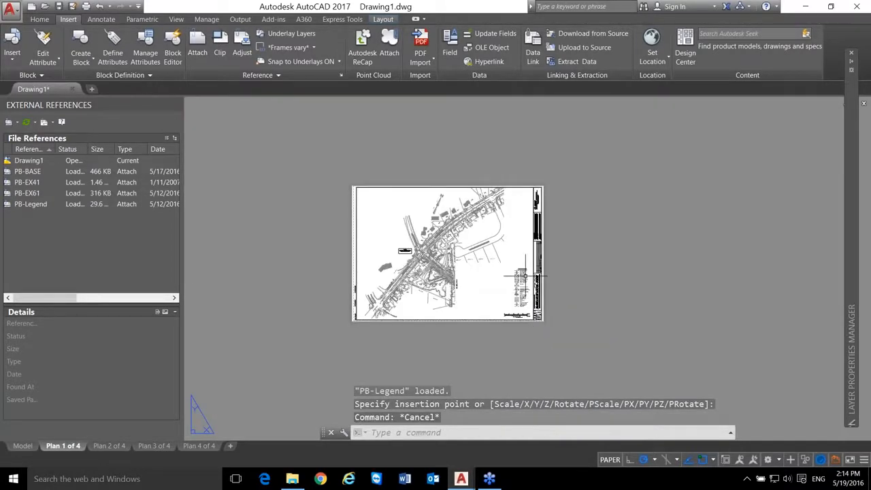
- Select the placed legend on the sheet to check its saved path in the reference details, and clear the selection
scroll(520, 275, "up", 5)
left_click(516, 271)
key("Escape")
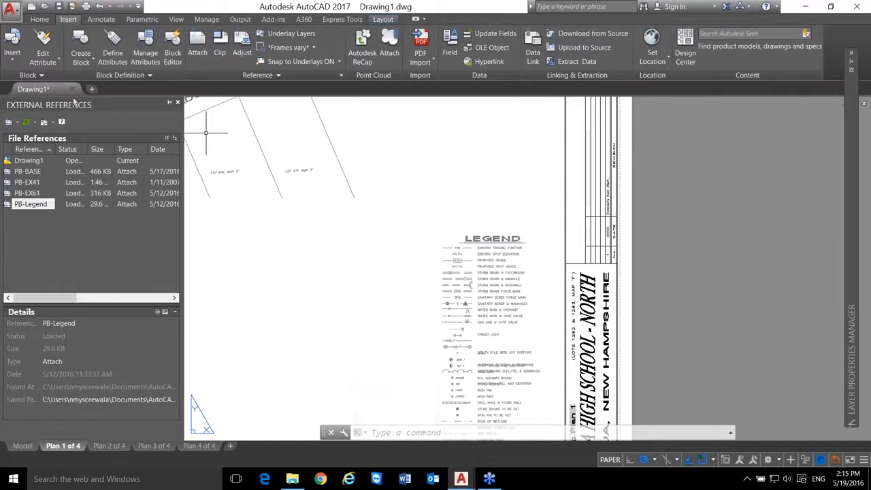
- Open Site Layout Plan.dwg from the Civil folder and bring the blank sheet area beside the title block into view
left_click(45, 6)
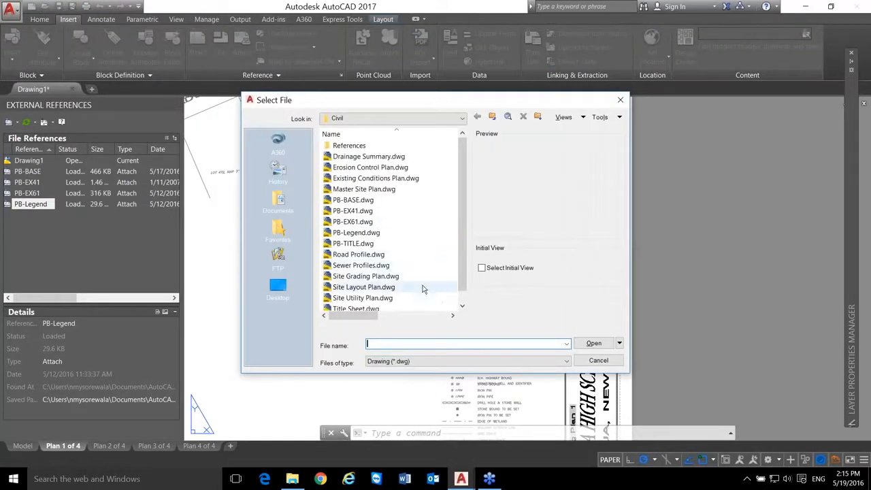
left_click(416, 287)
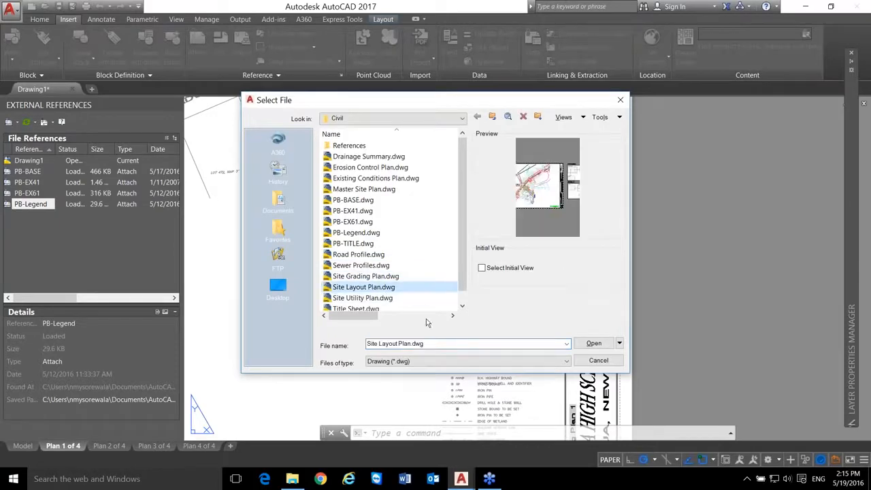
left_click(595, 343)
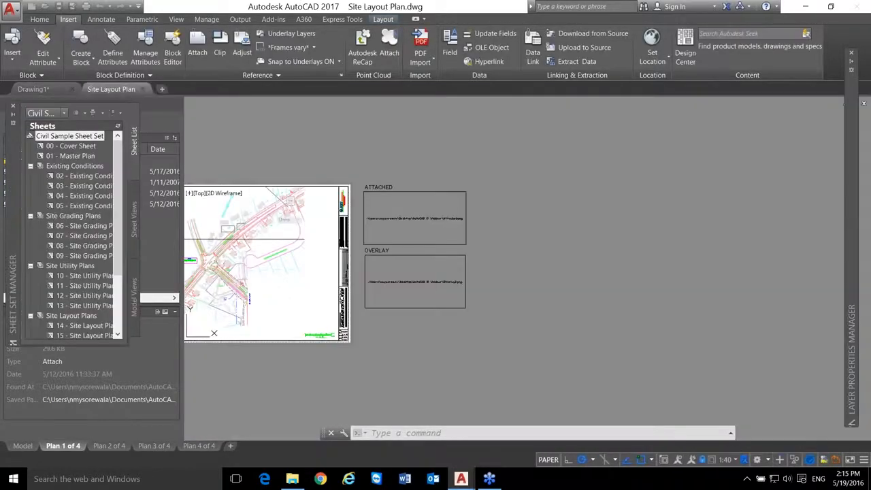
scroll(316, 326, "up", 4)
scroll(480, 314, "down", 4)
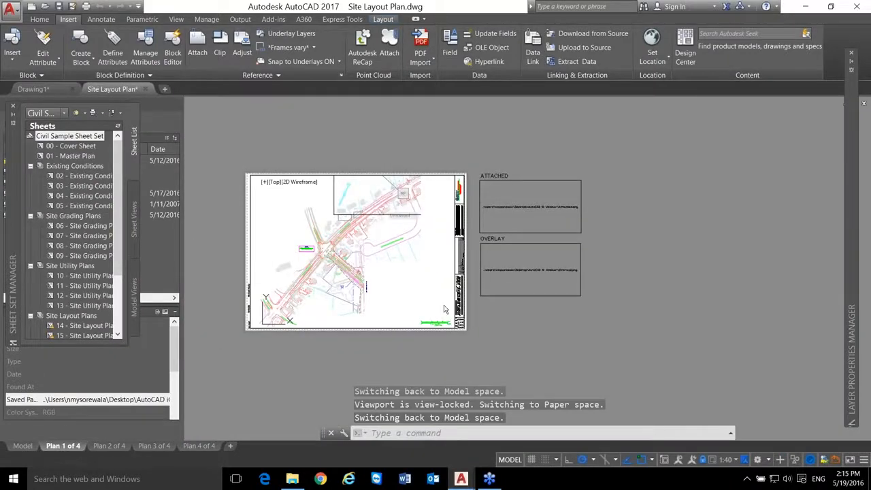
scroll(466, 361, "up", 4)
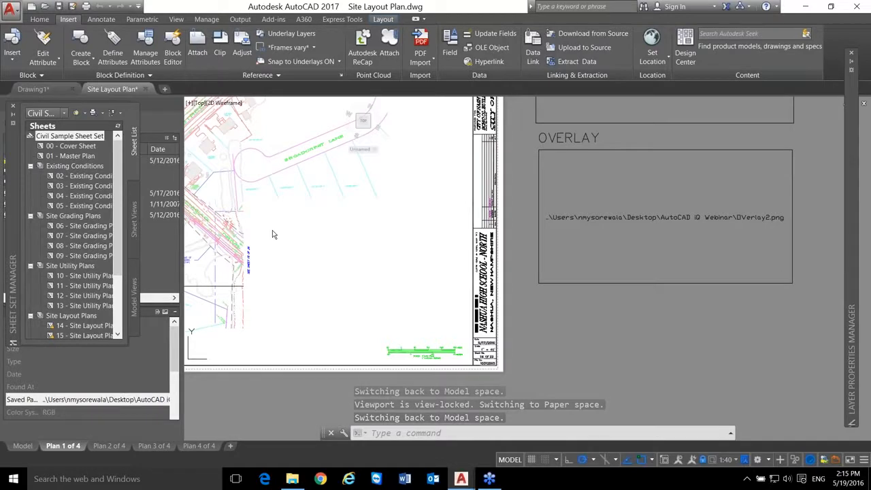
- Start attaching PB-Legend.dwg from the Civil folder as an Attachment reference with a relative path, keeping the insertion point specified on-screen
type("X")
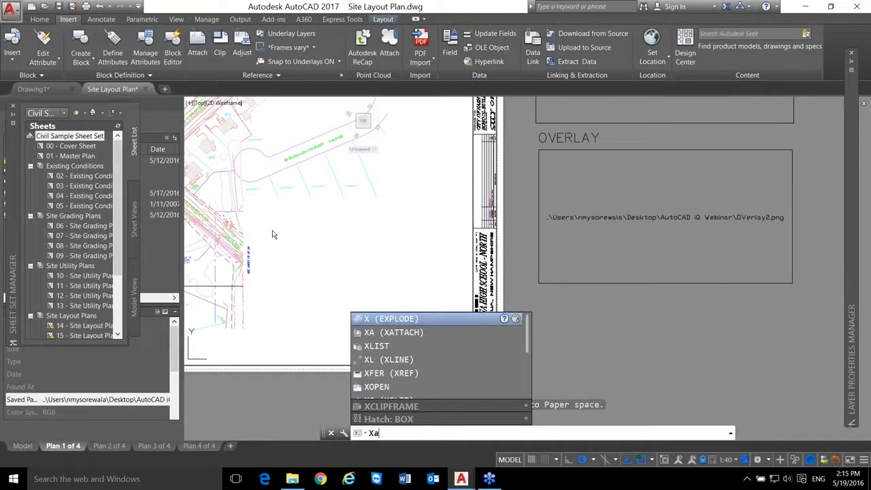
type("ATTACH")
key("Return")
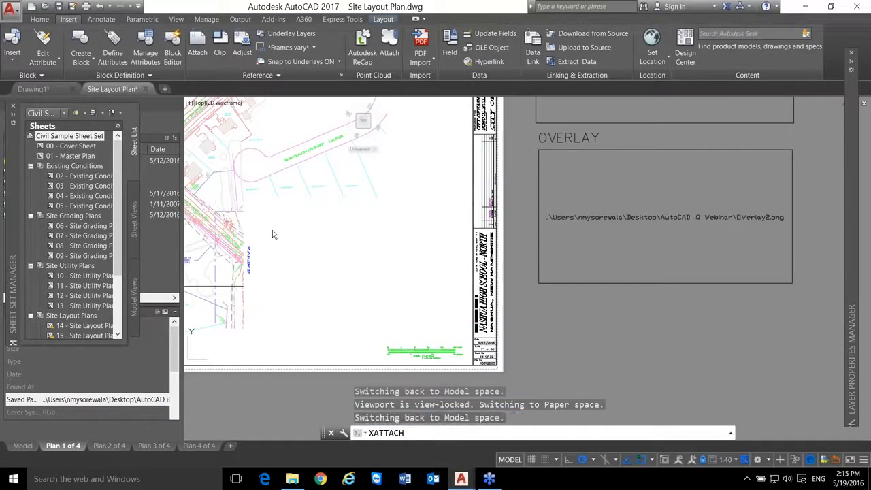
left_click(379, 232)
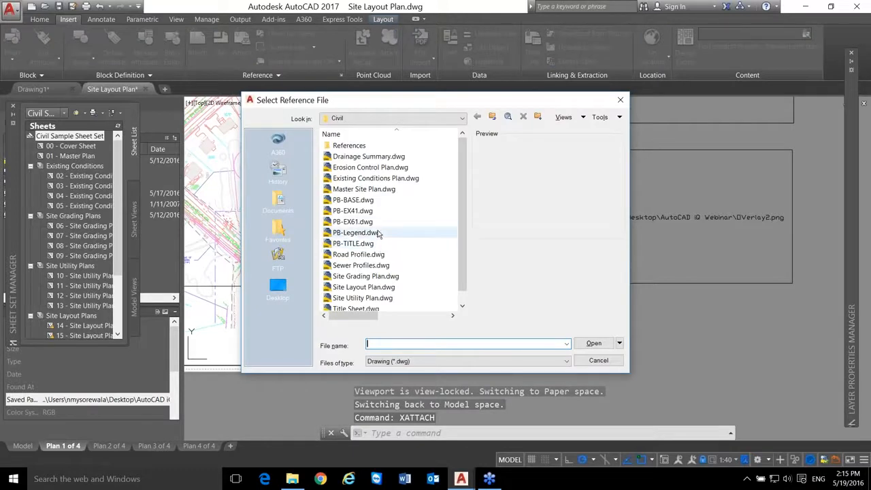
left_click(596, 345)
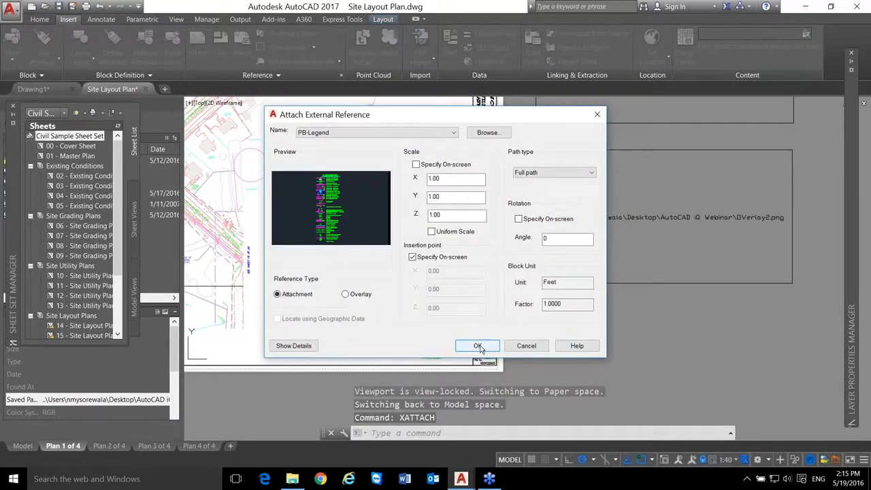
left_click(545, 174)
left_click(545, 187)
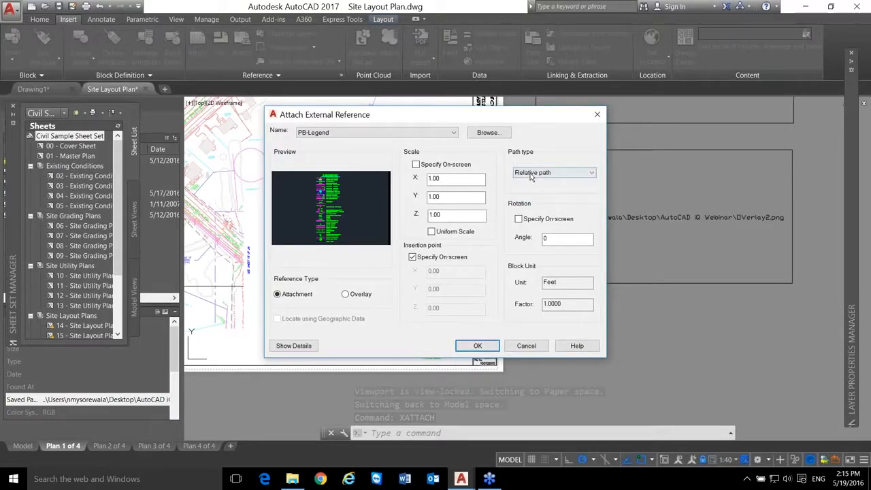
left_click(482, 346)
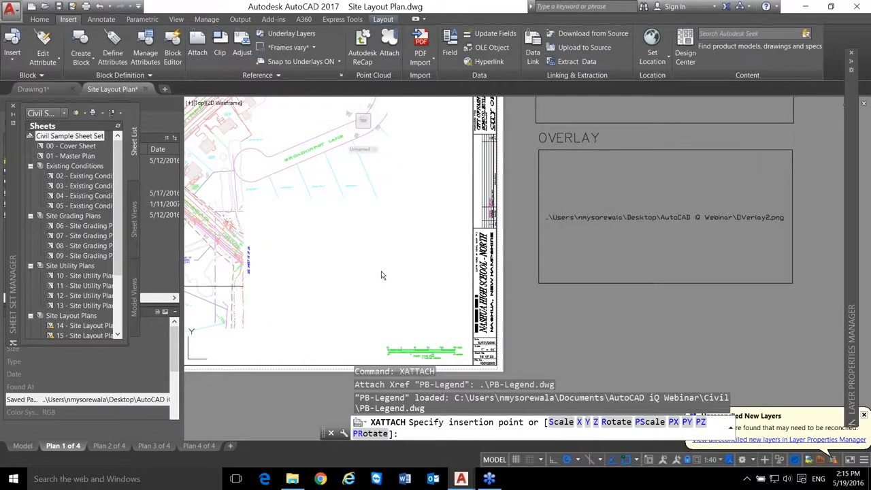
- Cancel the model-space placement, return to paper space, and place the PB-Legend reference above the graphic scale beside the title block
key("Return")
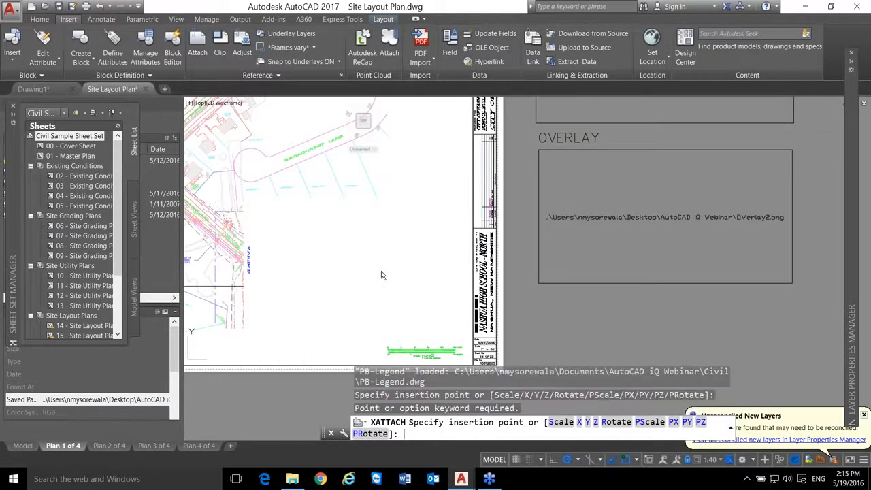
key("Return")
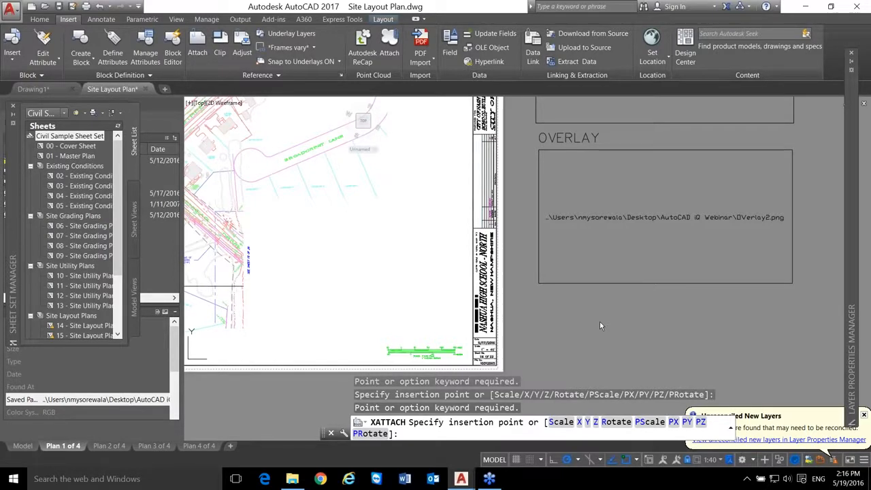
key("Escape")
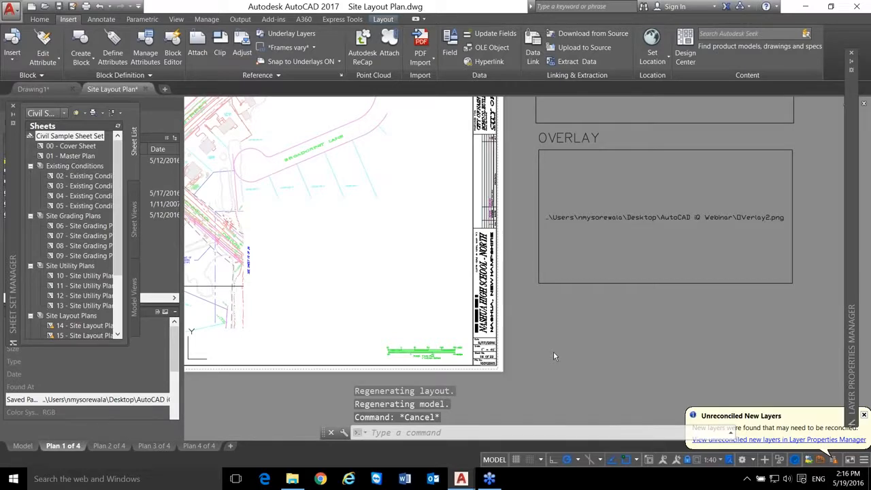
double_click(554, 356)
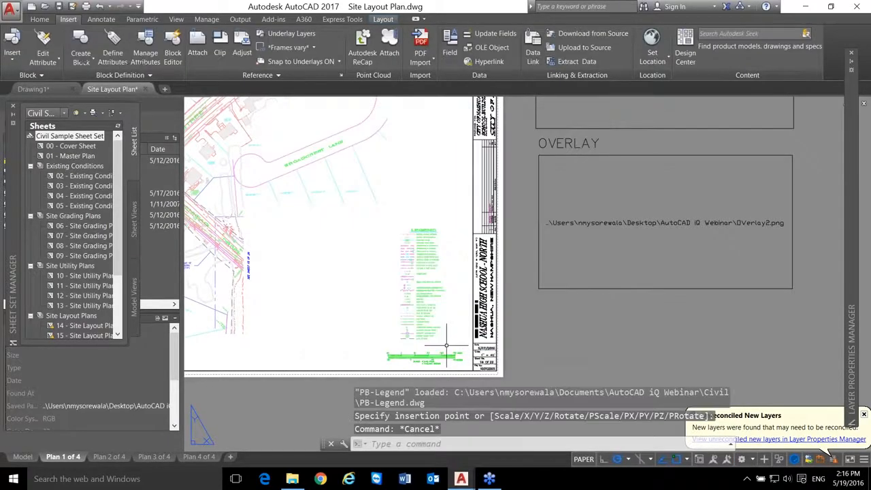
key("Escape")
- Open the placed PB-Legend reference for in-place editing with all nested objects selected automatically
scroll(414, 238, "up", 7)
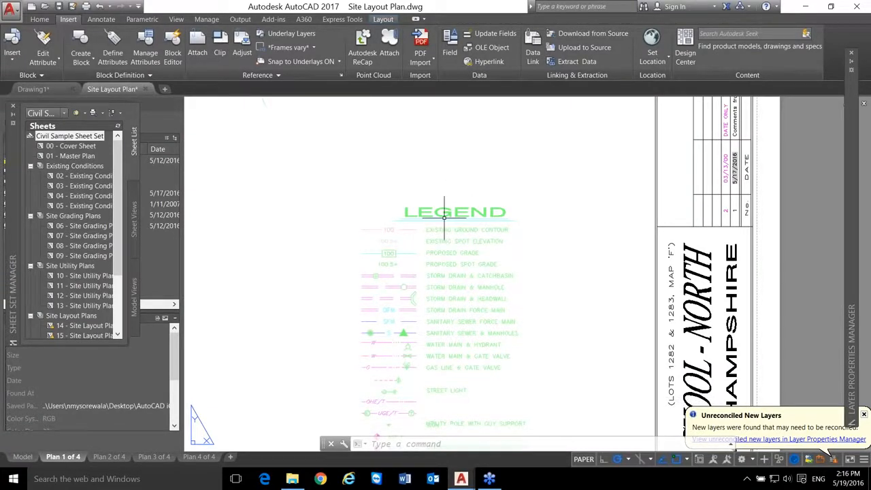
left_click(444, 219)
left_click(480, 321)
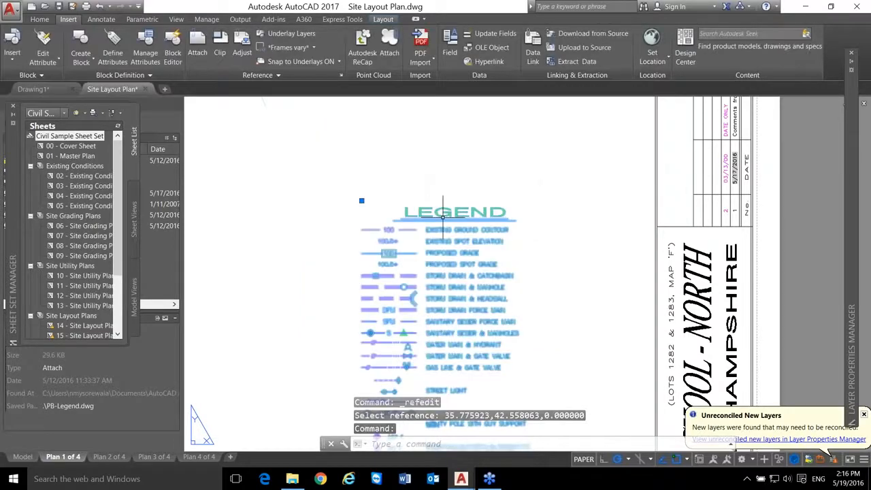
double_click(441, 219)
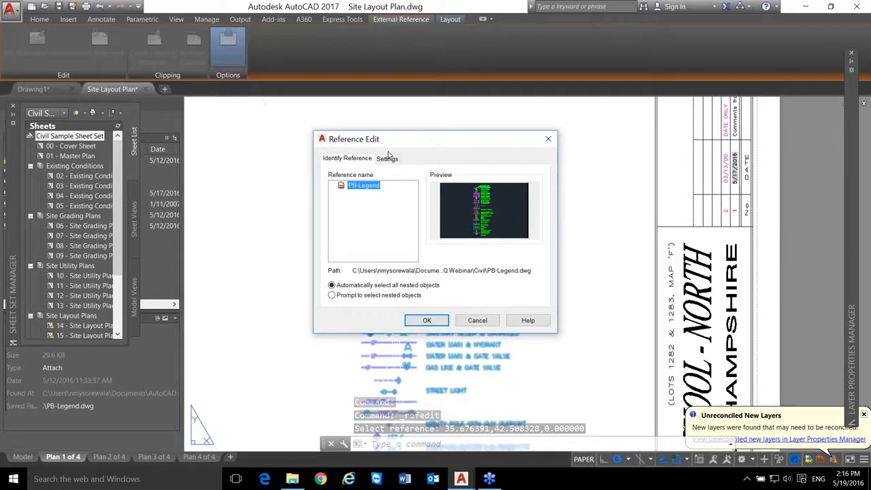
left_click(427, 321)
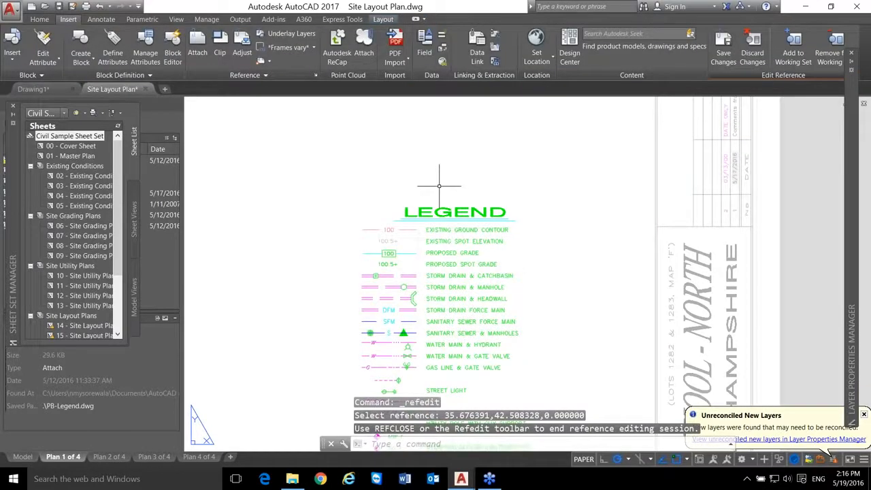
- Stretch the two lines beneath the LEGEND title to the outer edge of the symbol column and align their opposite ends
scroll(420, 217, "up", 4)
left_click(379, 219)
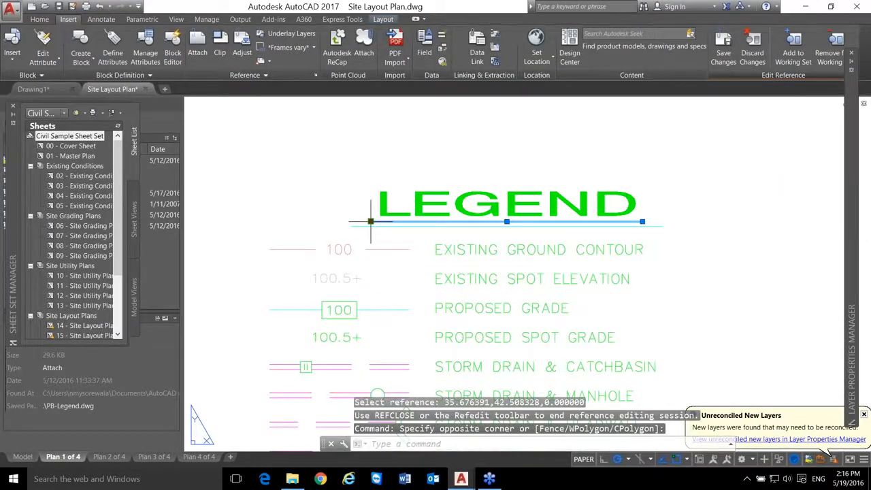
left_click(371, 222)
left_click(264, 221)
left_click(365, 226)
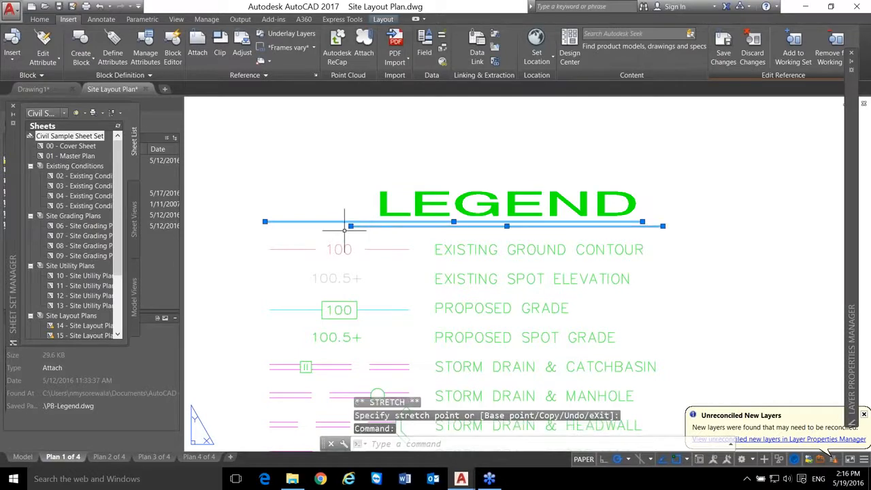
left_click(350, 226)
left_click(265, 223)
left_click(664, 226)
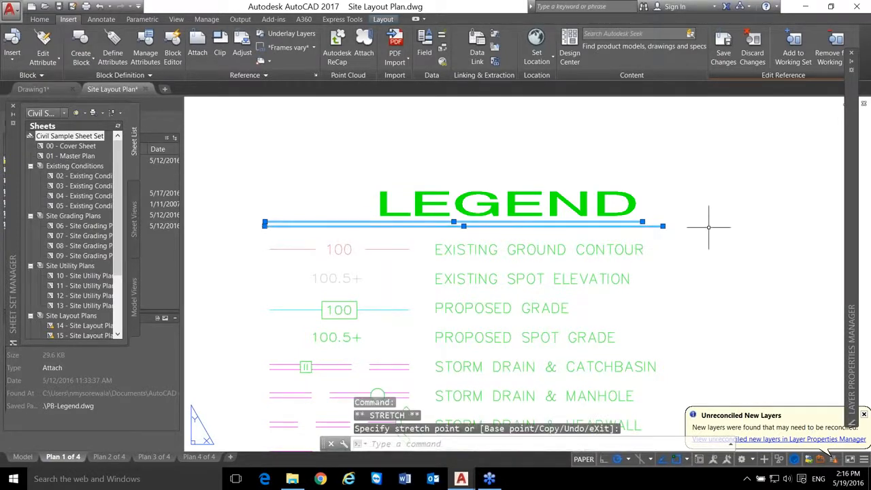
left_click(660, 218)
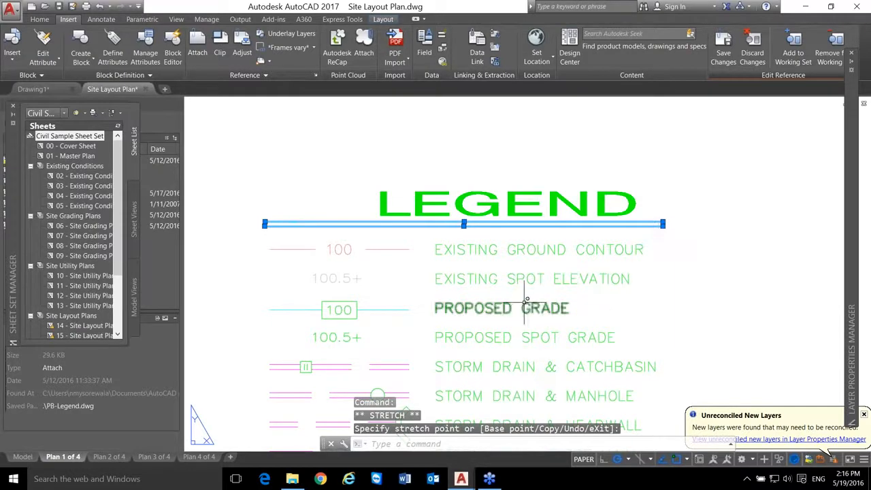
key("Escape")
key("Escape")
- Reshape the headwall symbol in the STORM DRAIN & HEADWALL row by stretching its two inner vertices outward to fill the notch
scroll(413, 340, "down", 4)
scroll(411, 294, "up", 6)
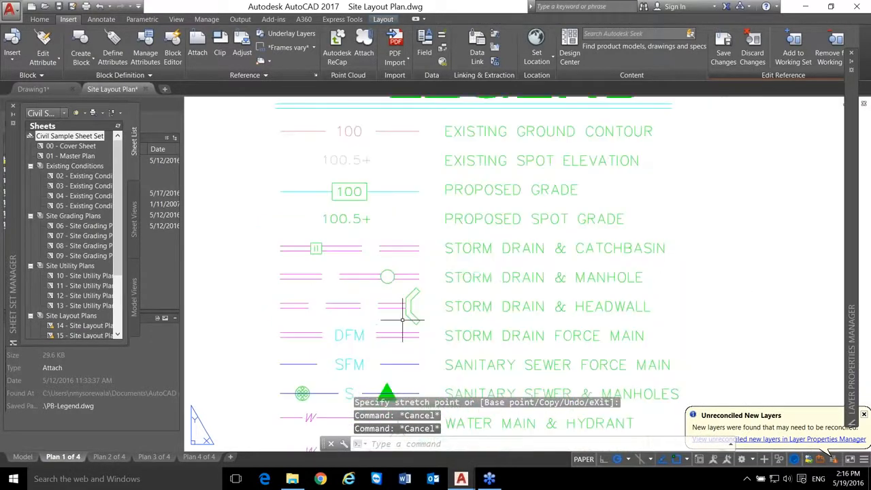
left_click(412, 294)
left_click(412, 297)
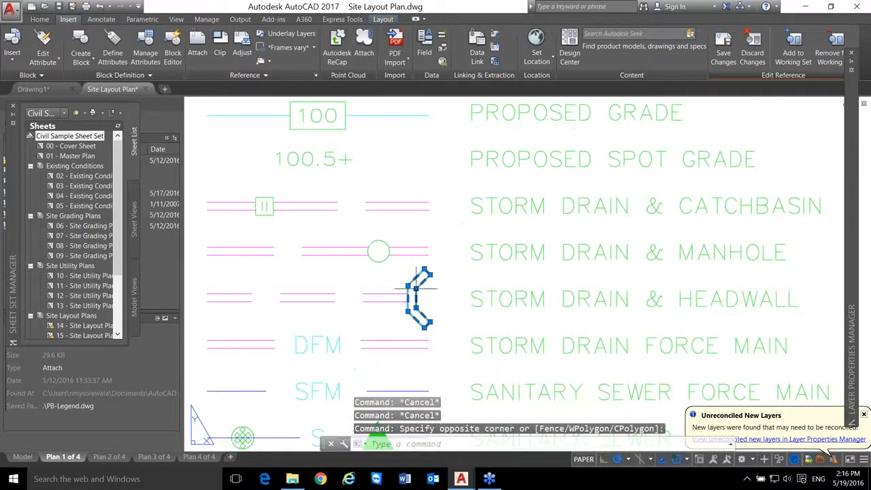
left_click(416, 289)
left_click(431, 290)
left_click(417, 304)
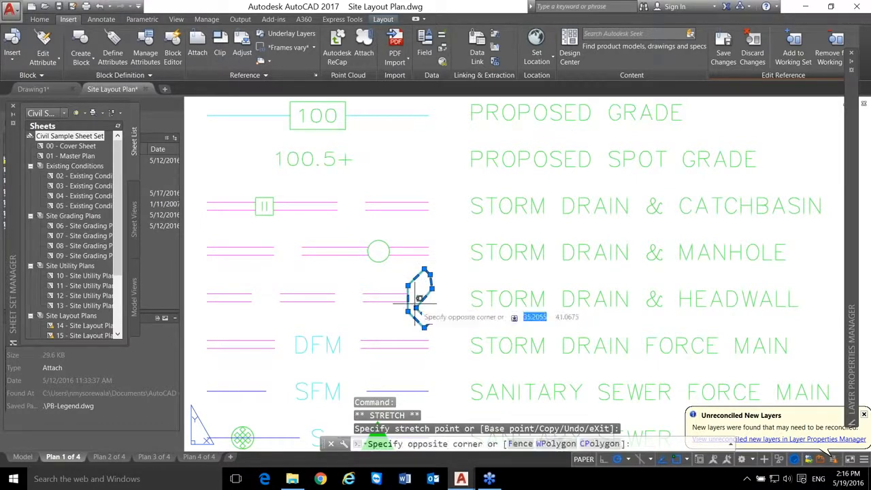
left_click(419, 305)
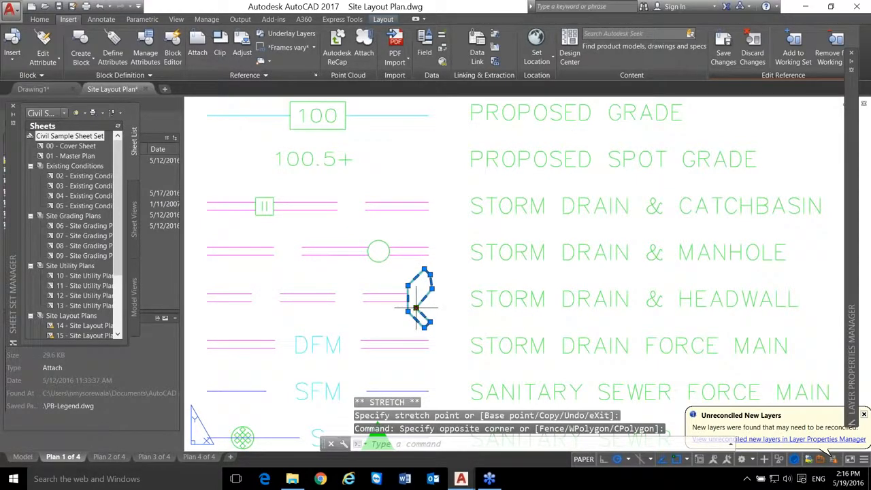
left_click(416, 308)
left_click(435, 326)
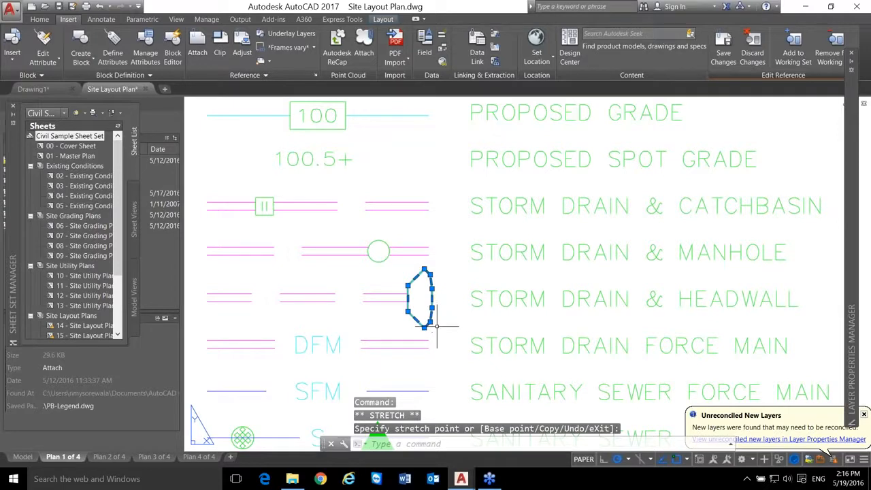
key("Escape")
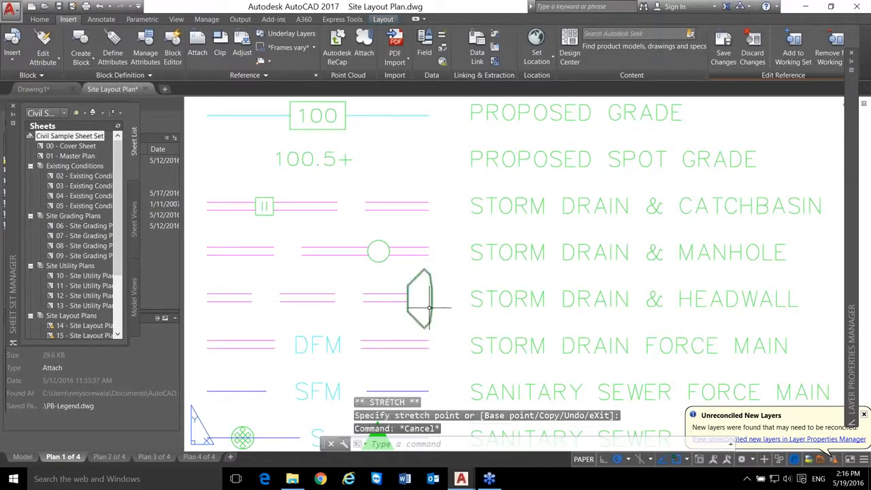
key("ctrl+z")
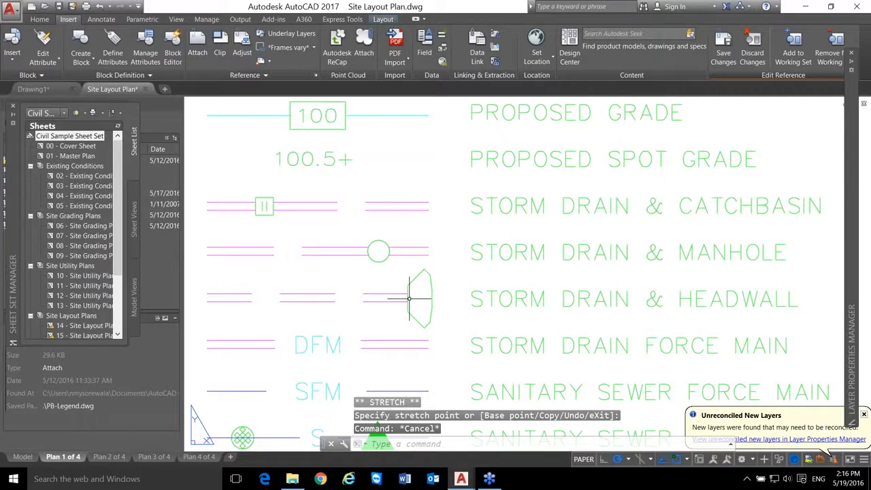
- Save the in-place edits back to the PB-Legend reference and close the reference editing session
scroll(409, 297, "down", 1)
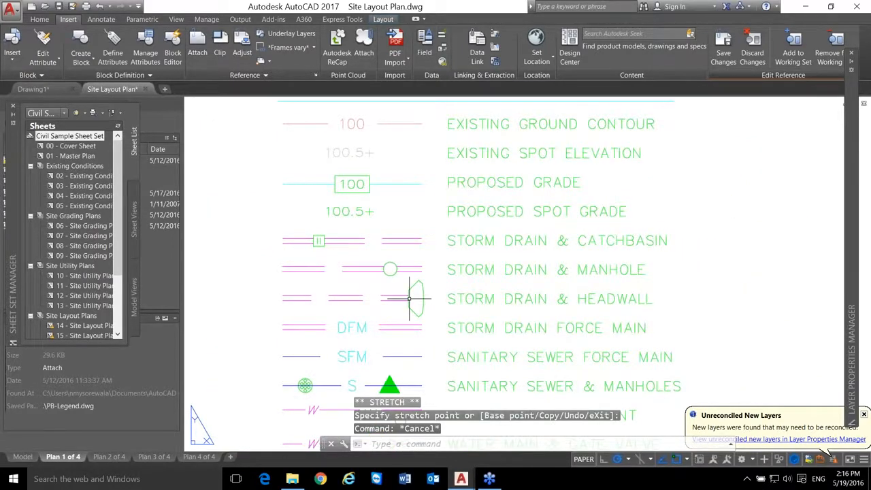
scroll(409, 297, "down", 1)
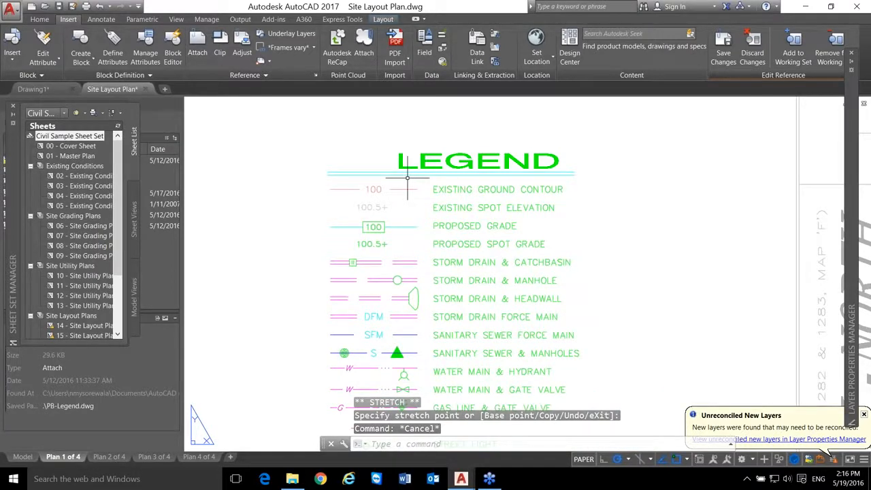
left_click(724, 57)
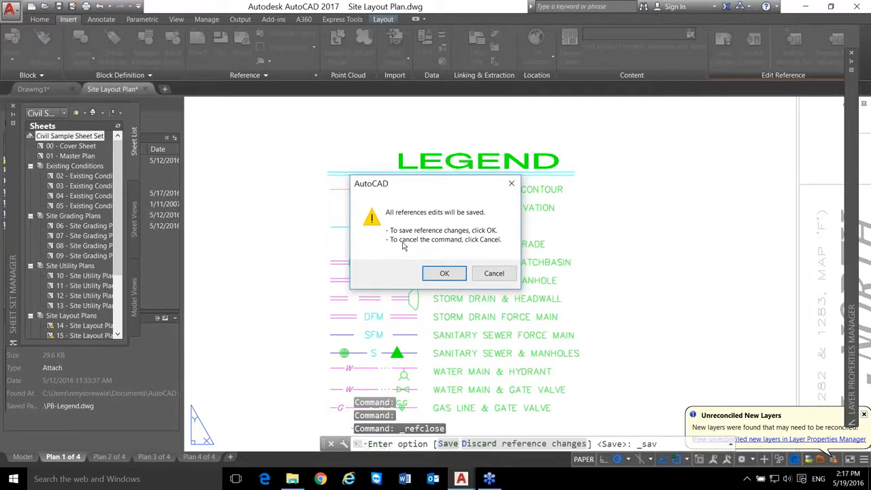
left_click(444, 273)
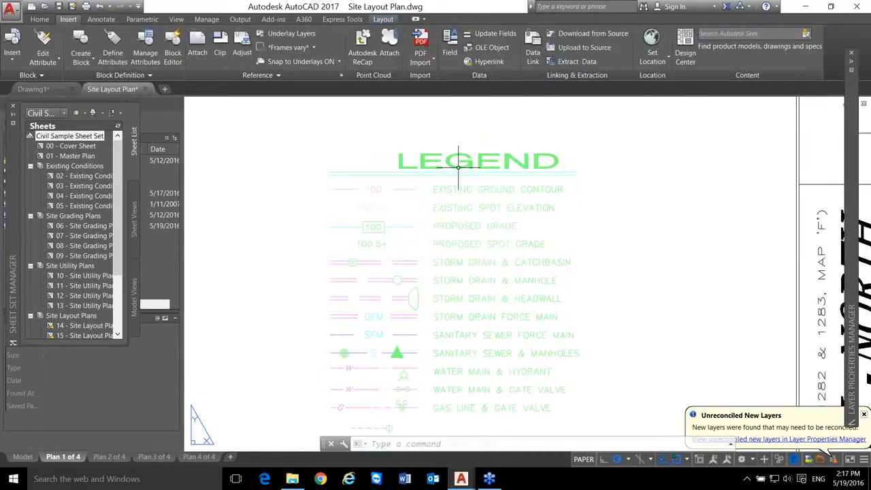
- Switch to Drawing1, reload the changed PB-Legend reference, and inspect the legend's title lines and headwall symbol
left_click(46, 94)
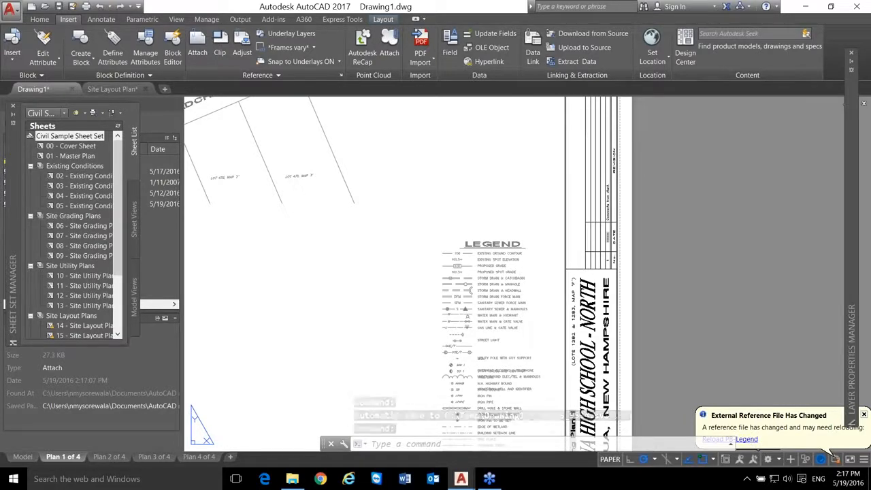
left_click(729, 439)
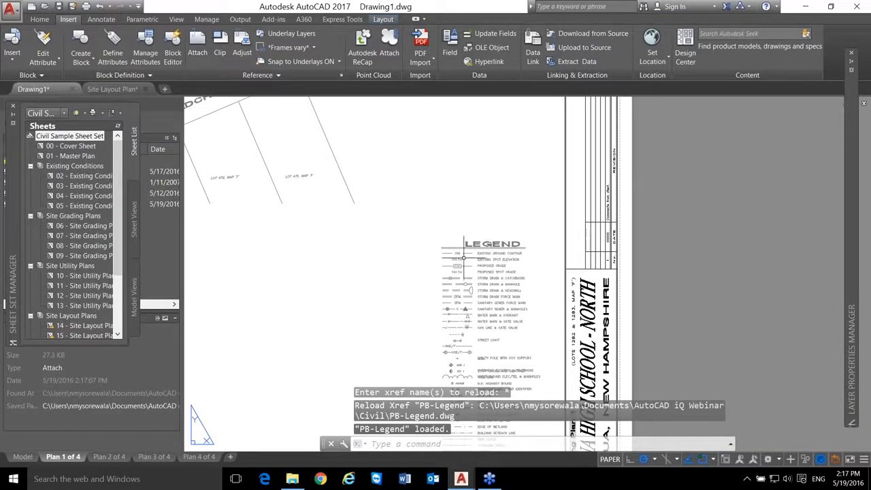
scroll(464, 259, "up", 2)
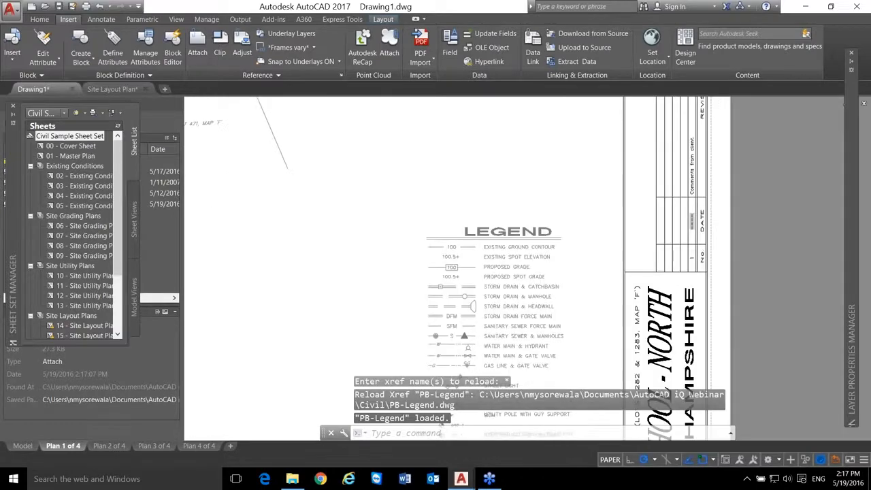
scroll(415, 235, "up", 2)
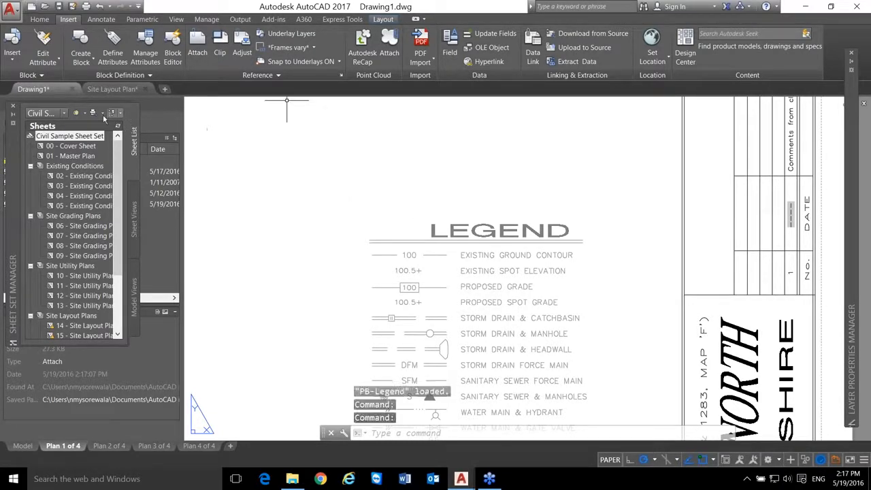
- Close the Sheet Set Manager and switch back to the Site Layout Plan drawing
left_click(12, 107)
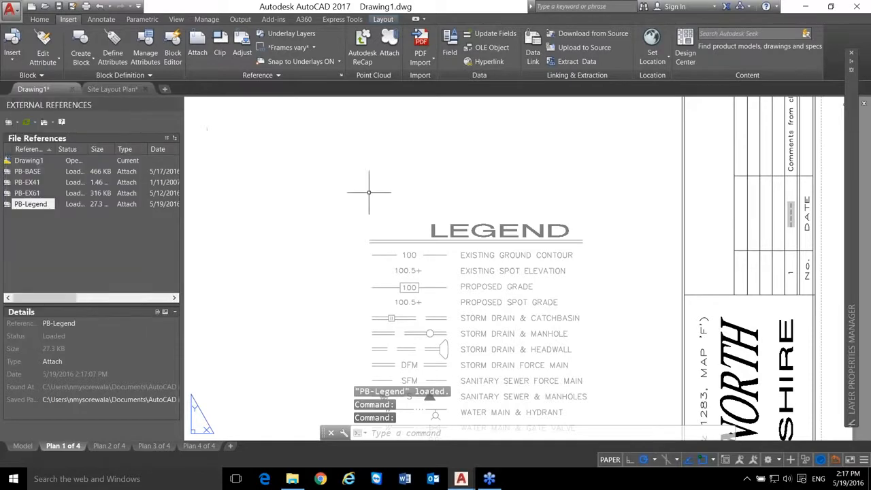
left_click(104, 93)
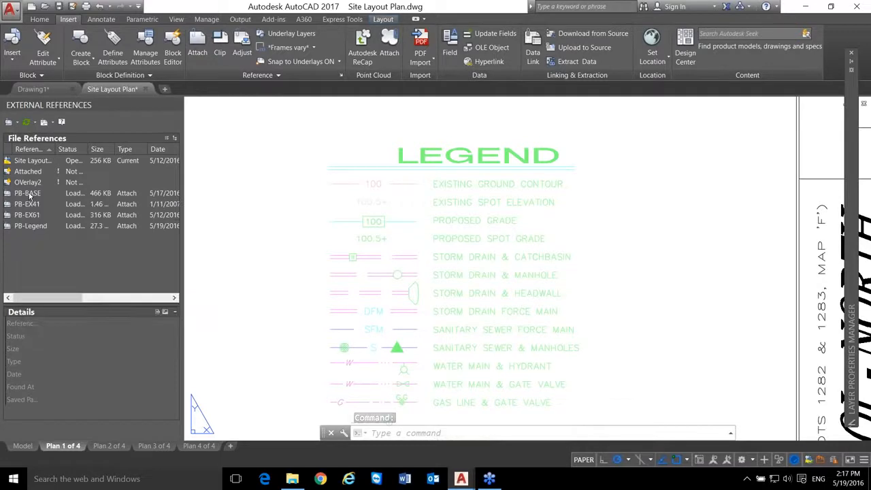
- Reload the PB-BASE reference in the Site Layout Plan drawing and show the details of PB-Legend
right_click(30, 195)
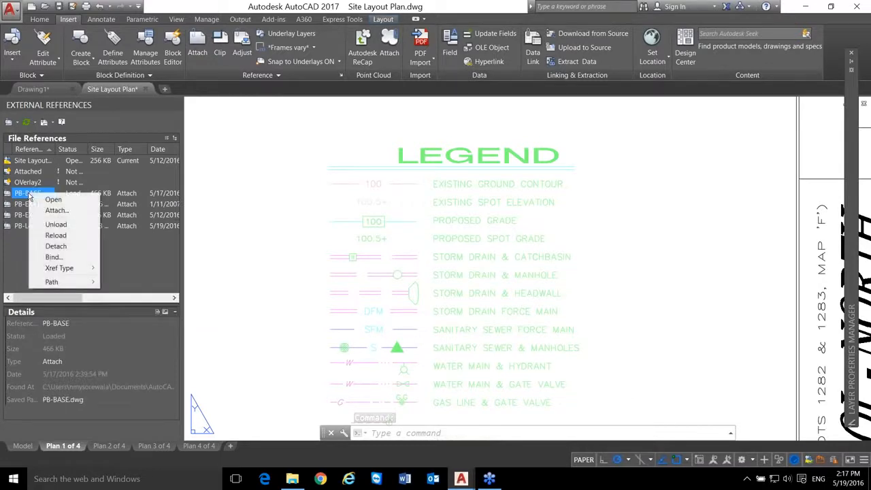
left_click(58, 236)
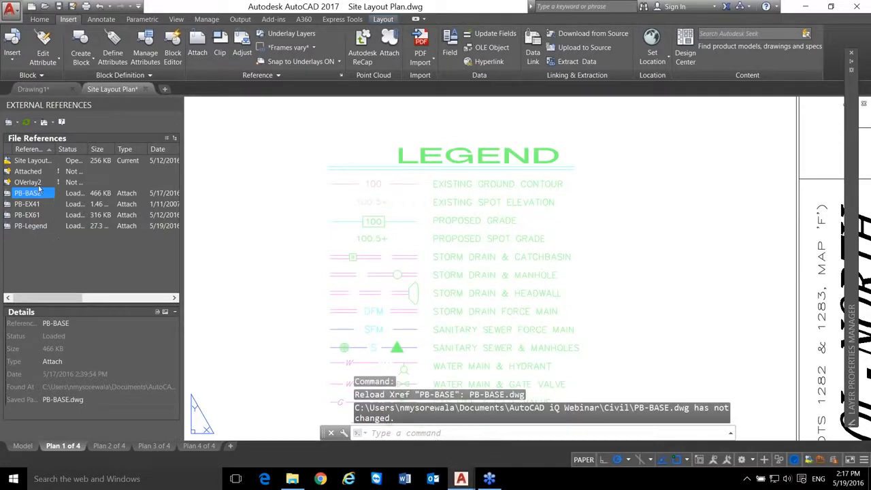
left_click(41, 229)
left_click(126, 270)
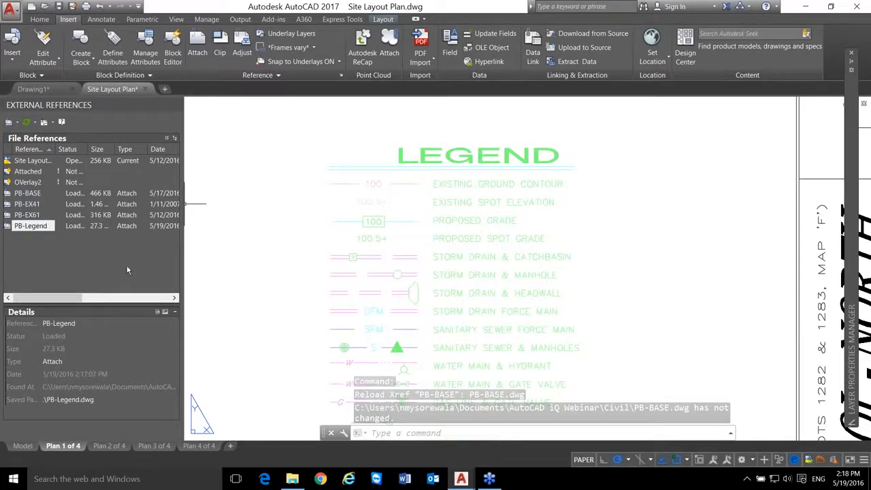
- Detach the PB-Legend reference from Drawing1 and return to the Site Layout Plan drawing
right_click(44, 228)
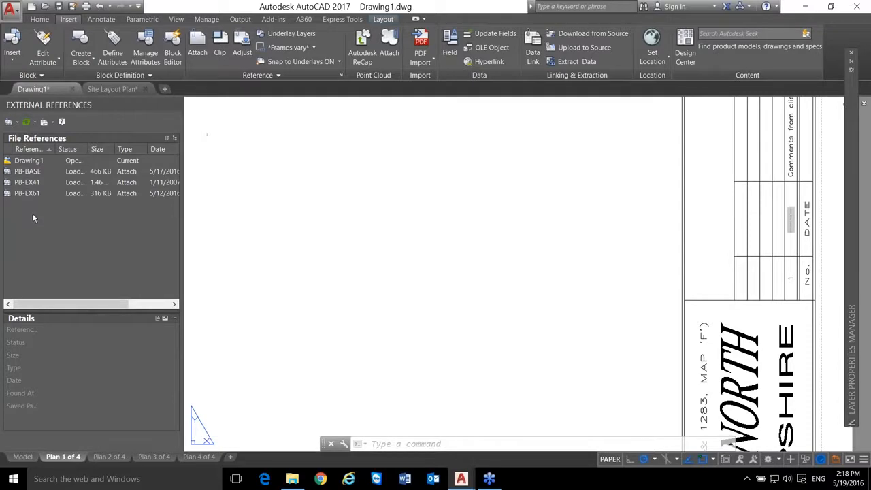
left_click(109, 89)
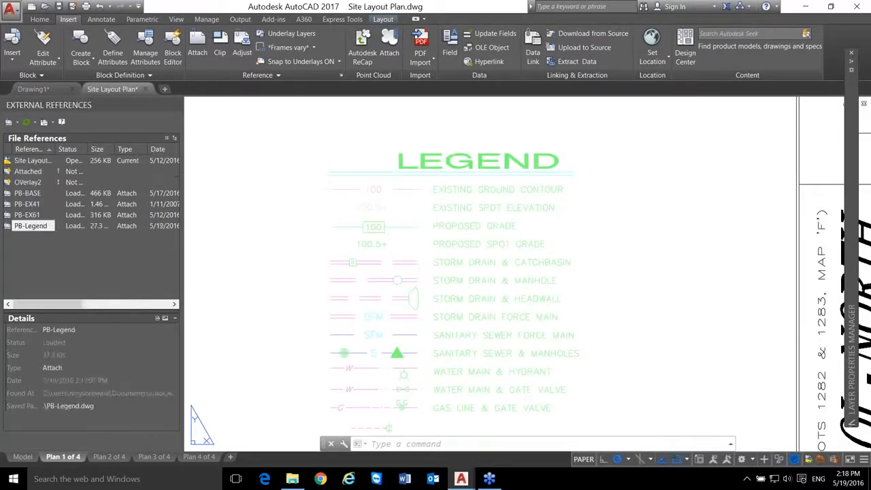
- Highlight PB-EX41 and PB-EX61 on the sheet to compare their content, and unload the PB-EX61 reference
scroll(587, 290, "down", 4)
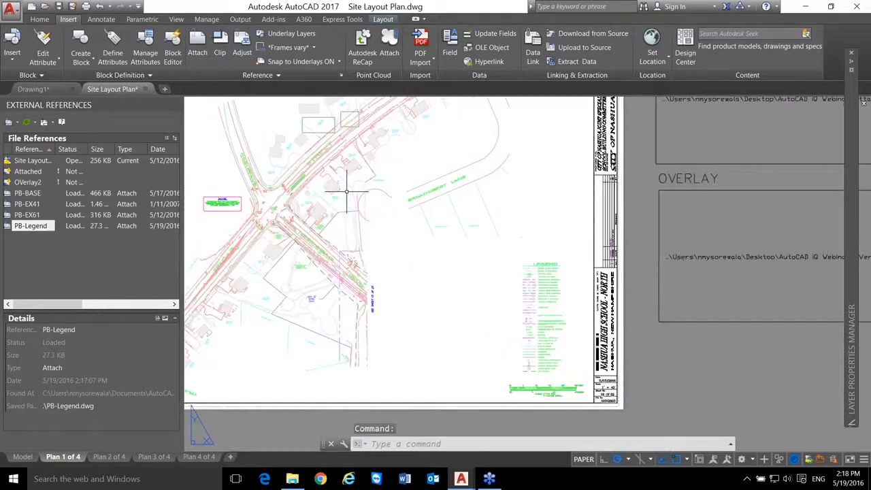
scroll(532, 279, "up", 5)
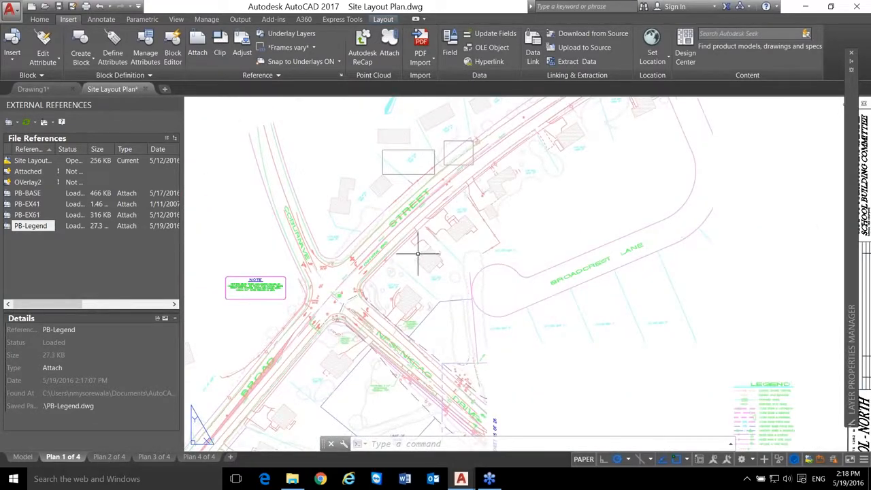
left_click(27, 205)
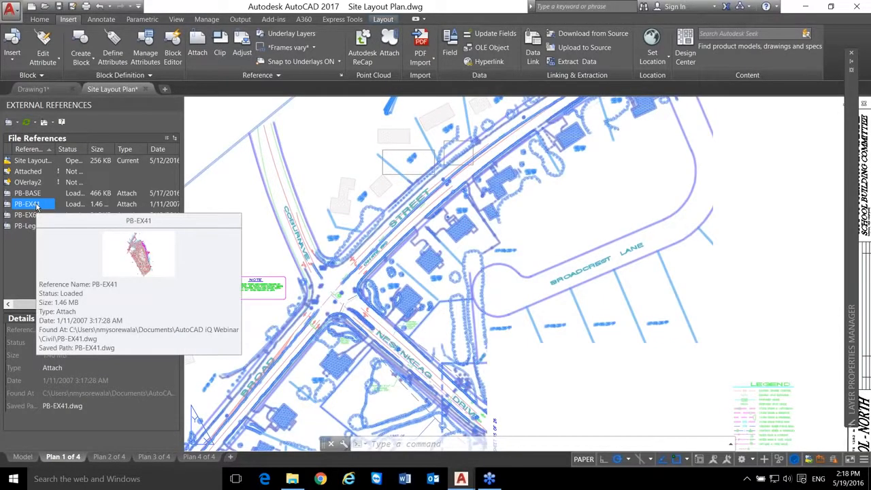
left_click(28, 216)
right_click(28, 215)
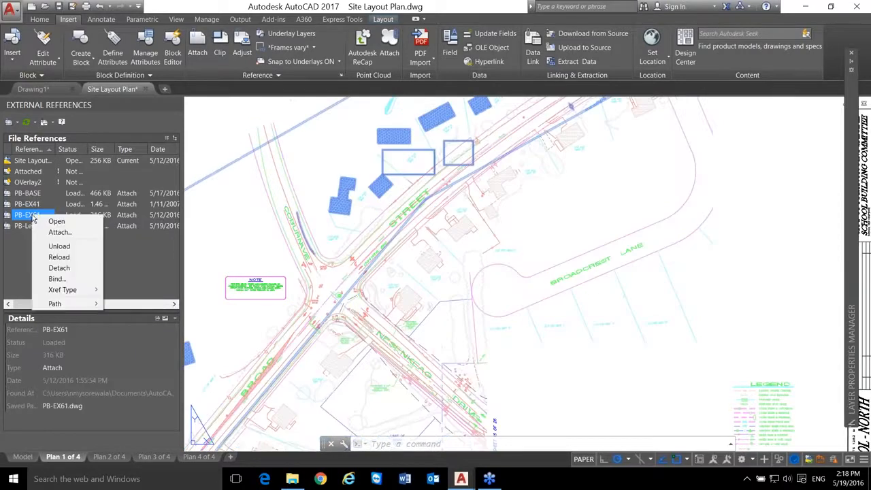
left_click(70, 248)
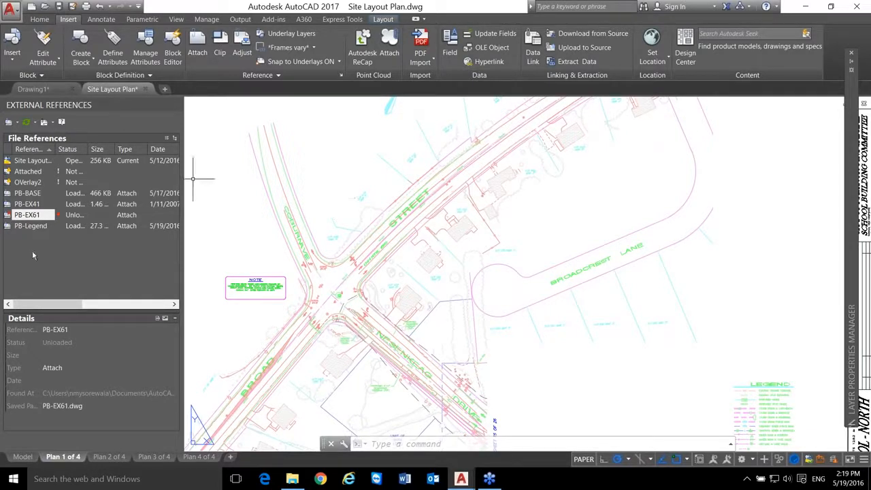
- Check the sheet's viewport without PB-EX61, return to paper space, and reload the PB-EX61 reference
mouse_move(41, 216)
double_click(414, 208)
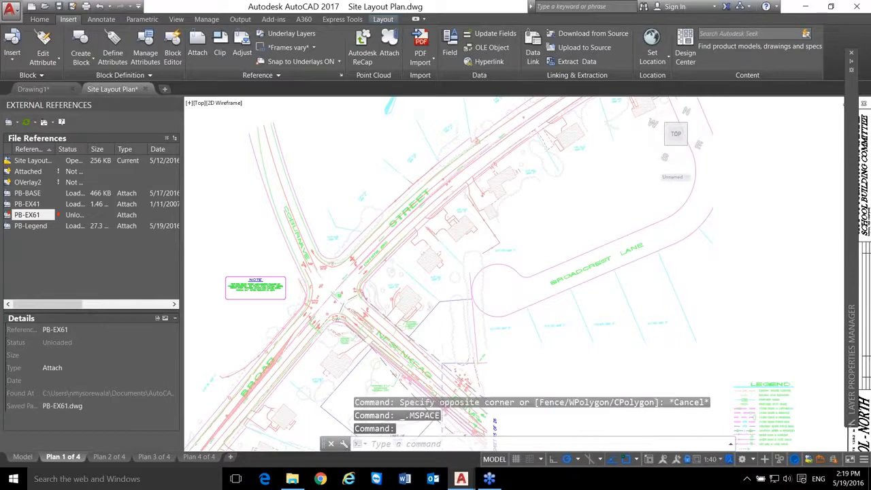
scroll(409, 173, "down", 3)
scroll(417, 174, "up", 2)
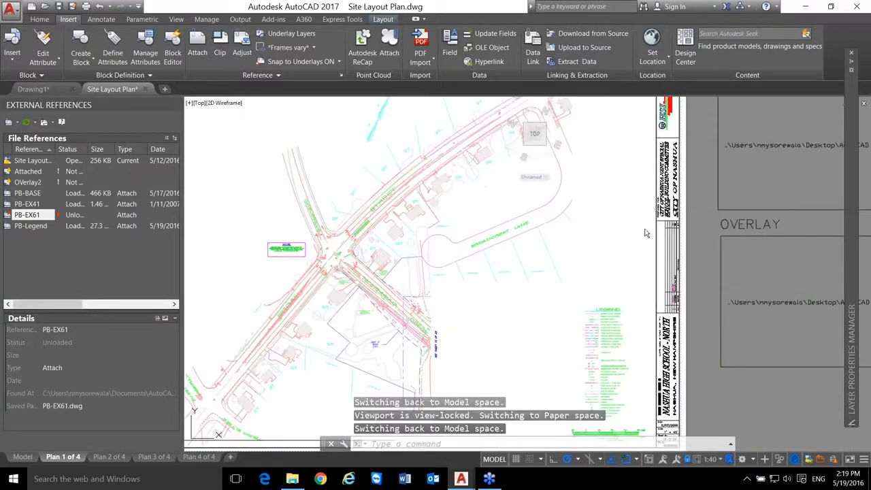
double_click(582, 202)
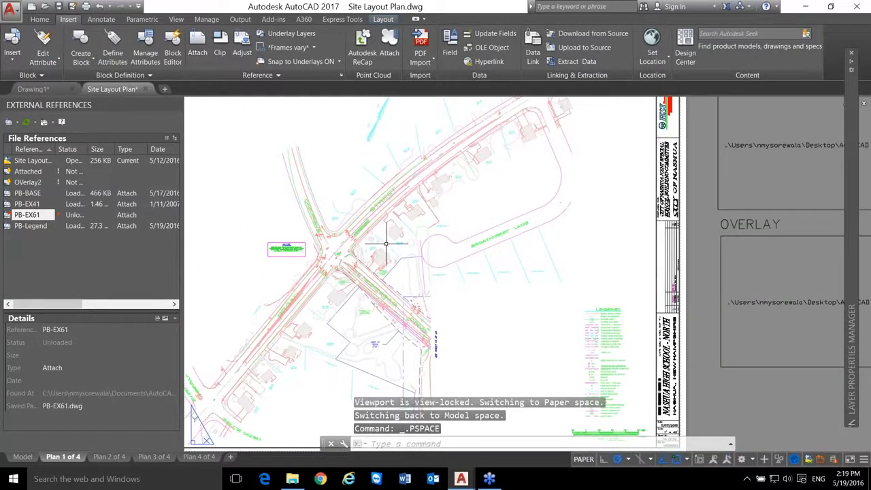
right_click(32, 215)
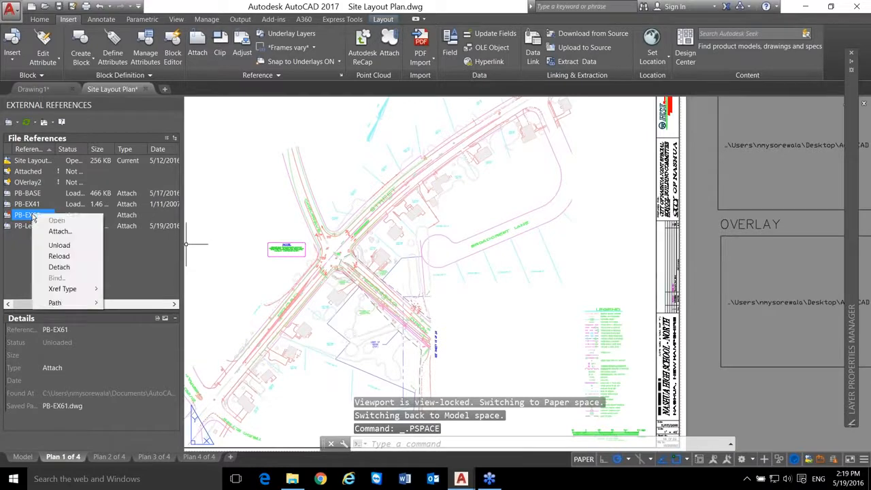
left_click(60, 255)
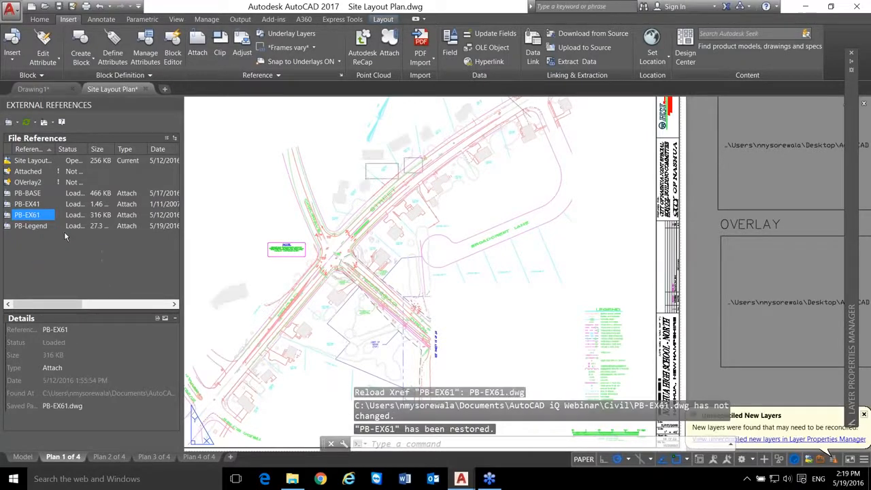
left_click(379, 154)
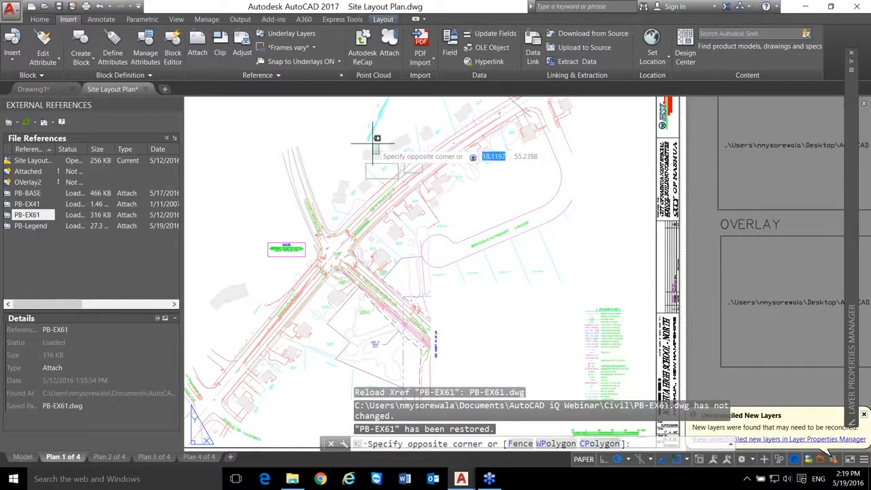
key("Escape")
double_click(369, 152)
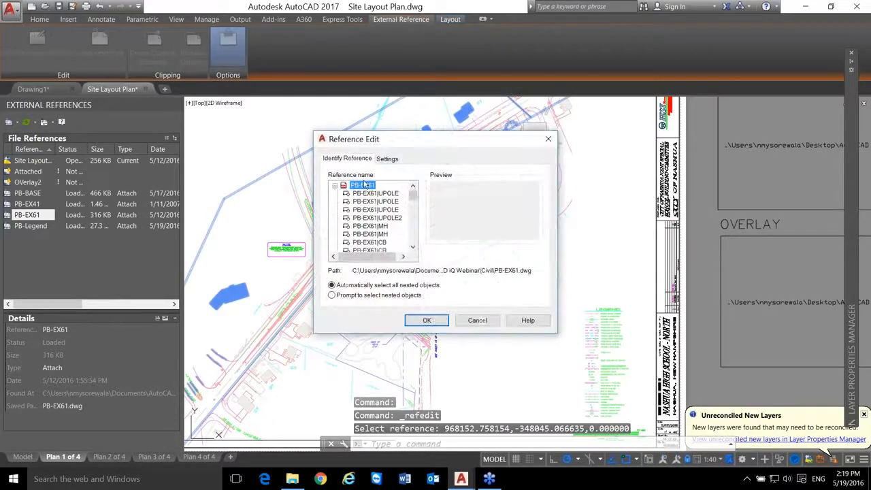
left_click(476, 318)
left_click(381, 149)
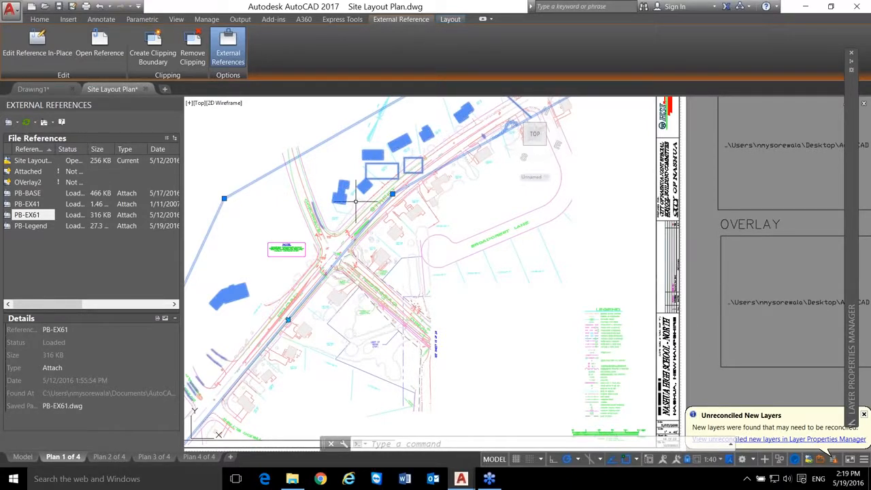
- Examine the path options offered for the PB-Legend reference without applying any of them
left_click(79, 242)
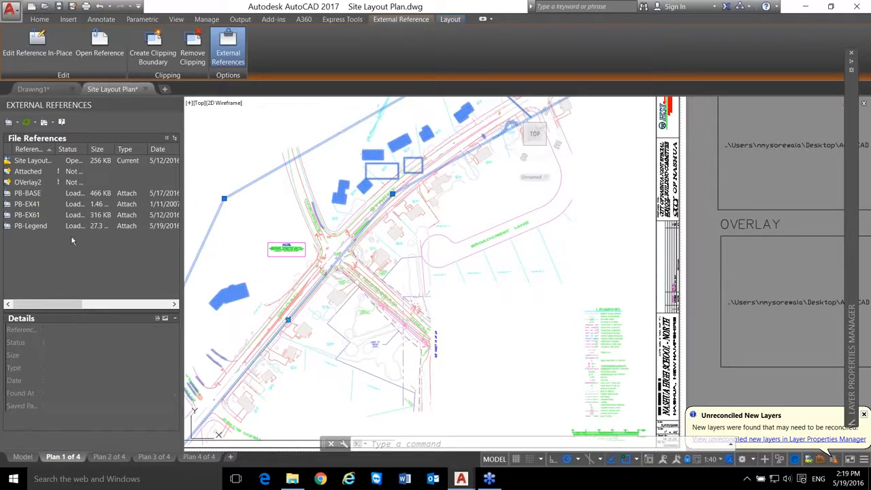
left_click(40, 227)
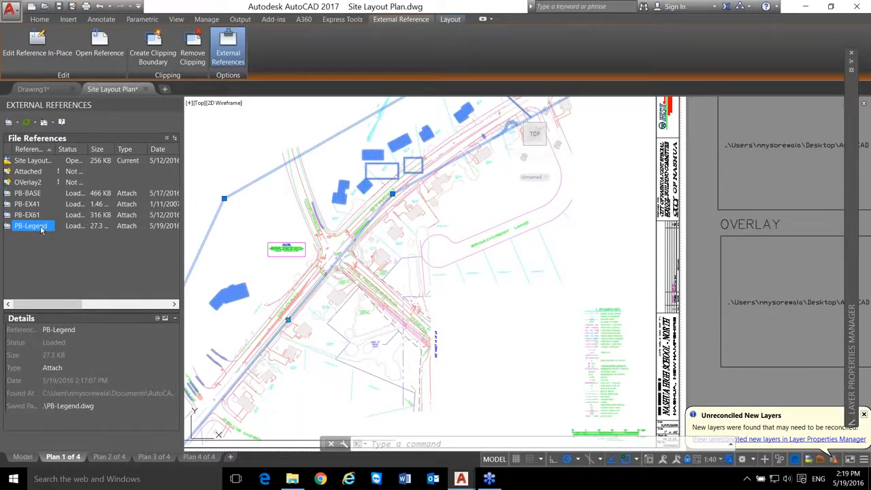
right_click(45, 230)
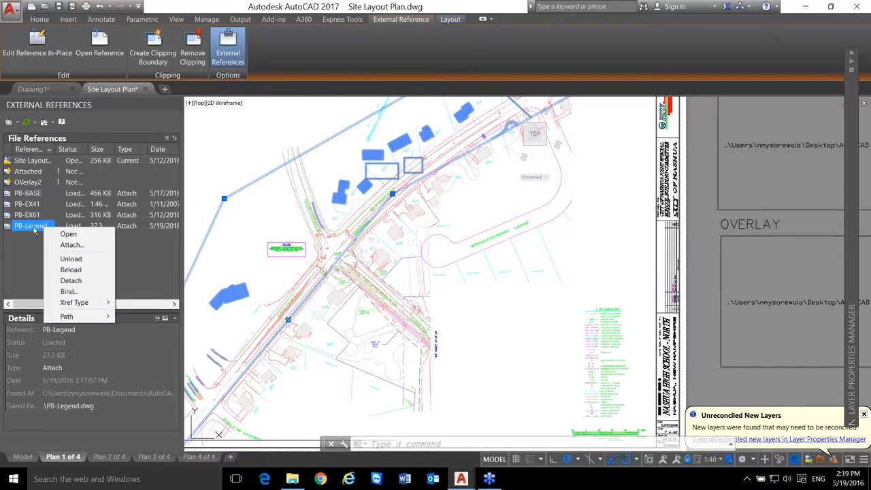
left_click(27, 267)
left_click(23, 230)
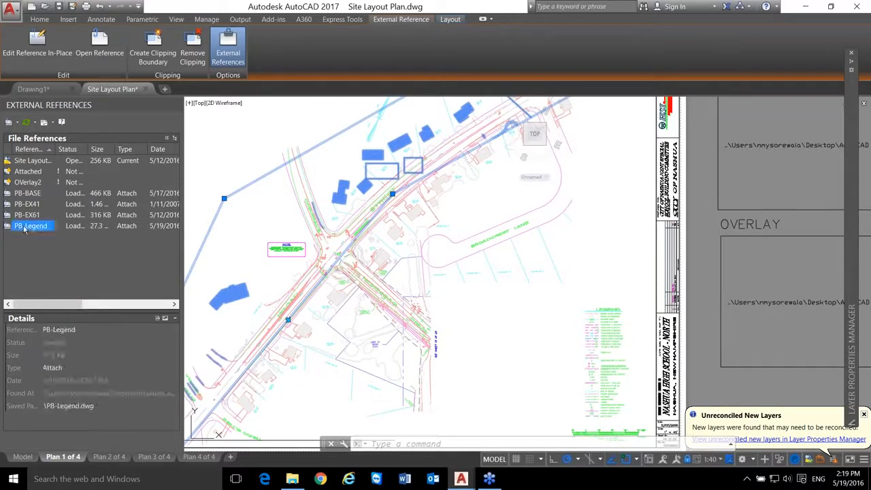
right_click(28, 227)
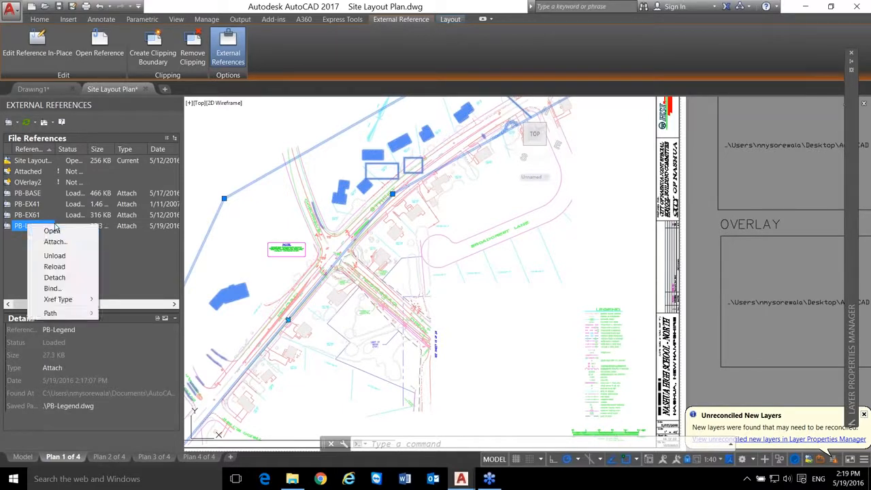
mouse_move(53, 315)
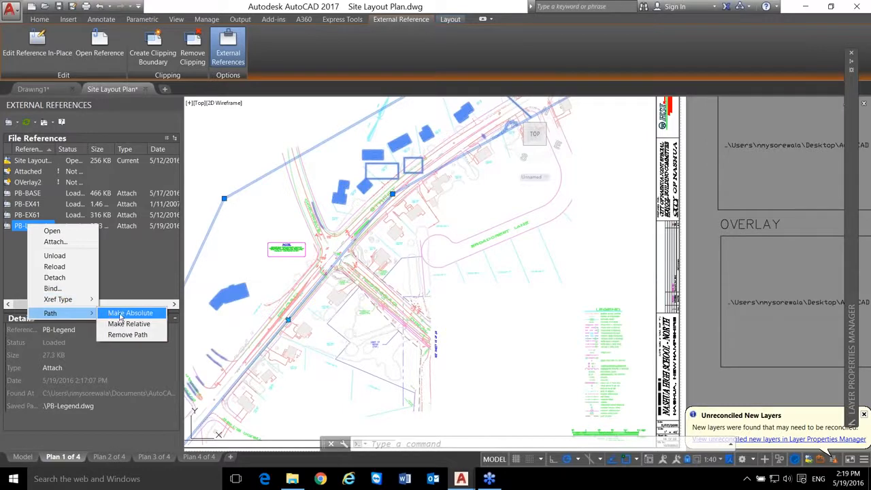
left_click(129, 264)
left_click(123, 246)
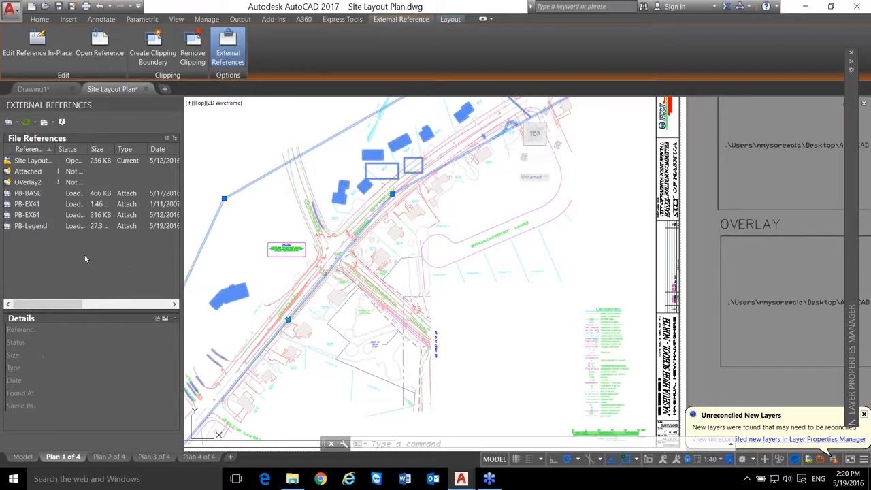
- Compare the saved paths of the PB-Legend, PB-EX61, PB-EX41, OVerlay2 and Attached references
left_click(36, 227)
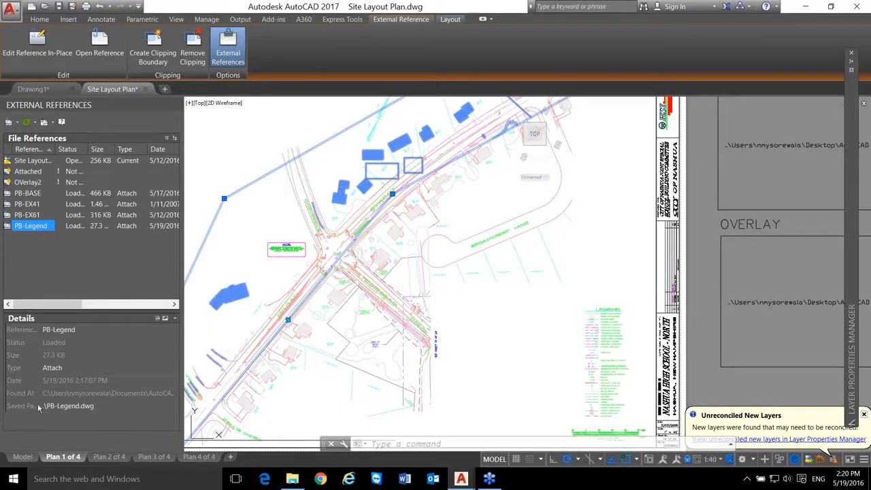
left_click(34, 228)
left_click(35, 217)
left_click(34, 204)
left_click(31, 183)
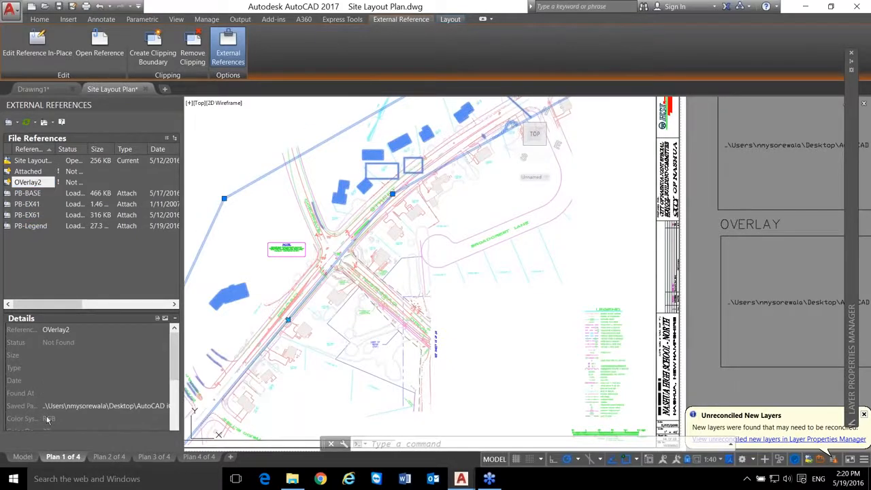
mouse_move(175, 377)
left_mouse_down()
mouse_move(175, 405)
mouse_move(175, 374)
left_mouse_up()
left_click(45, 170)
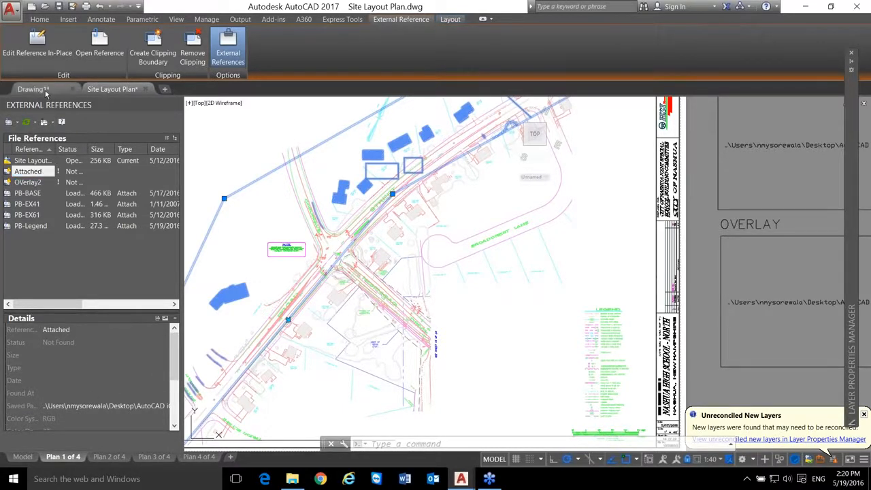
- Switch to Drawing1, attach PB-Legend.dwg from the Civil folder with a full path, and place it in the empty area beside the title block
left_click(33, 89)
left_click(27, 191)
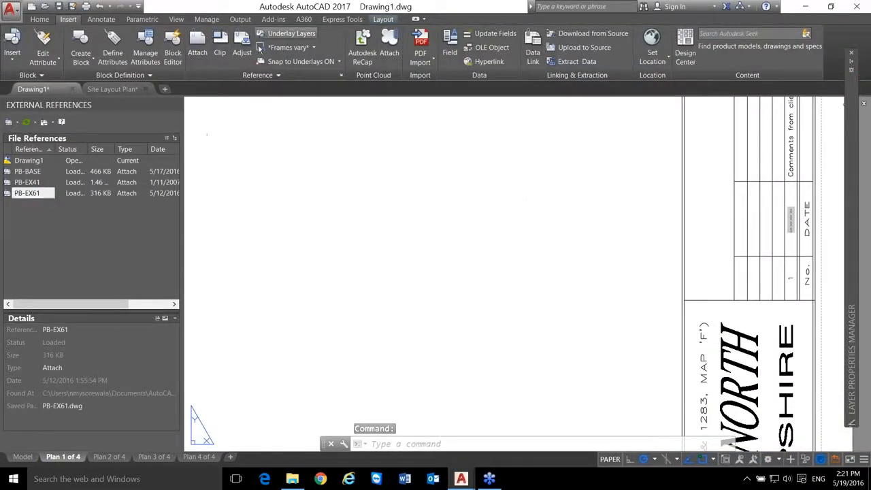
left_click(197, 47)
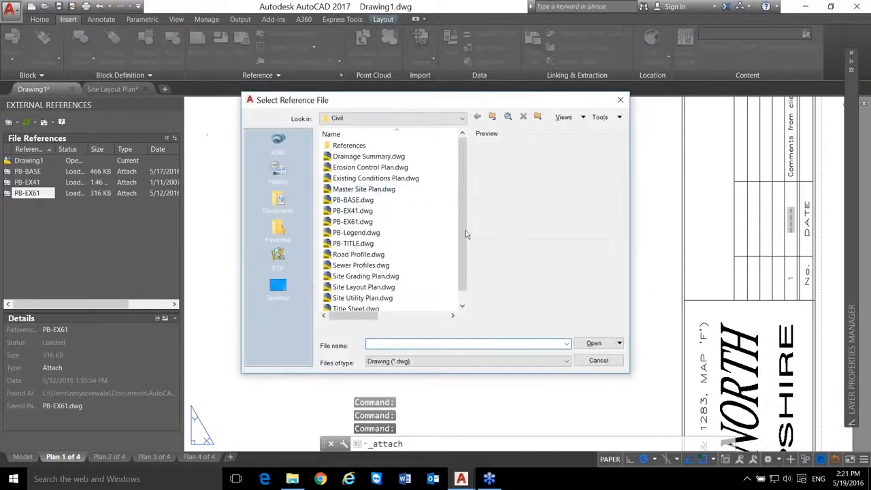
double_click(376, 234)
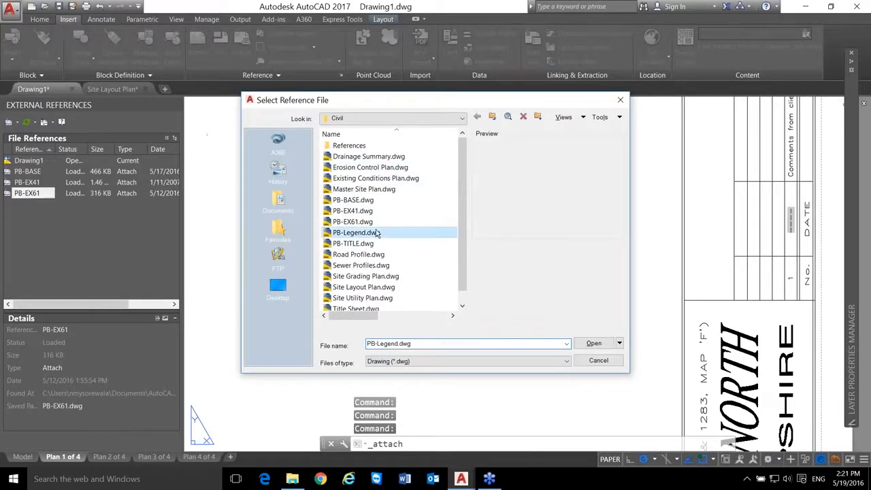
left_click(478, 346)
left_click(374, 181)
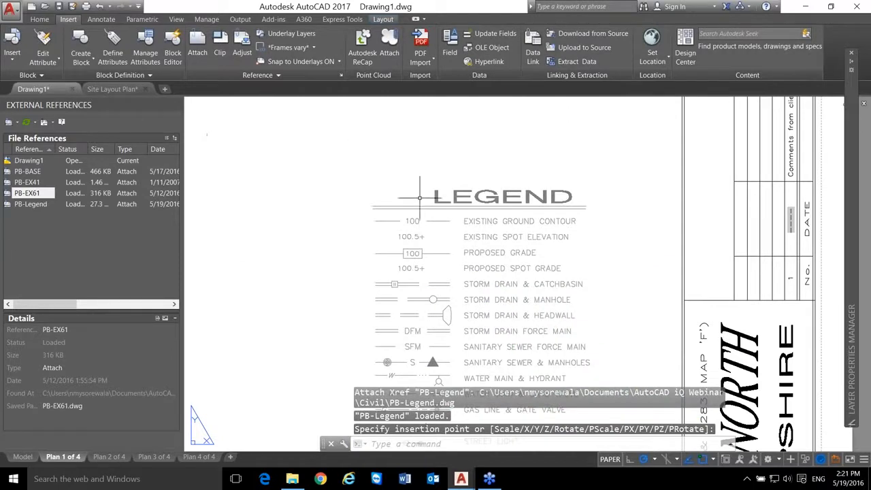
- Examine the saved path of the newly attached PB-Legend reference in Drawing1
left_click(31, 204)
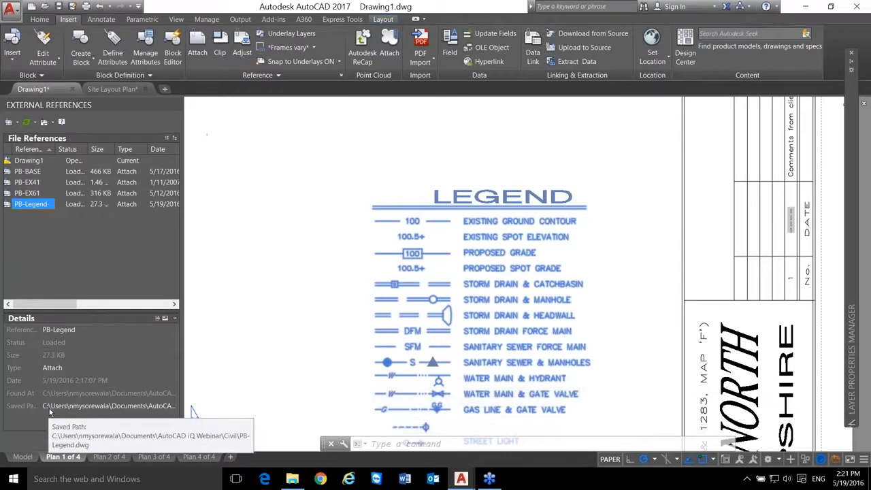
left_click(49, 408)
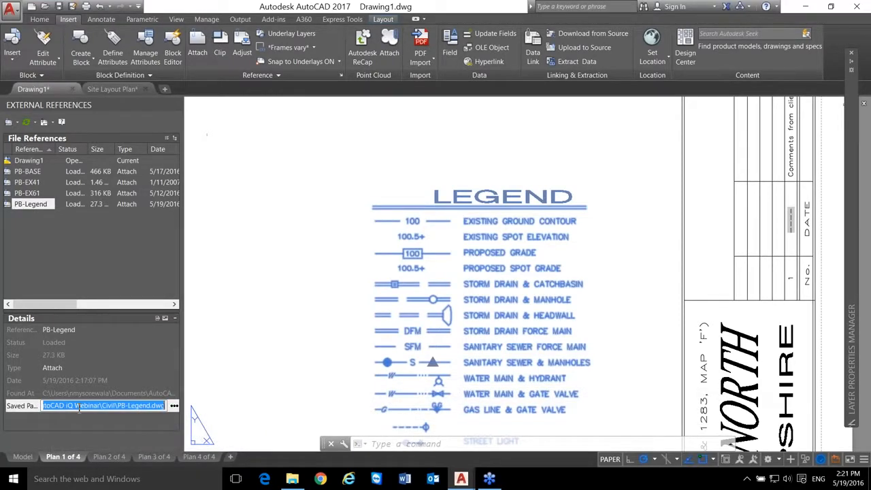
left_click(79, 425)
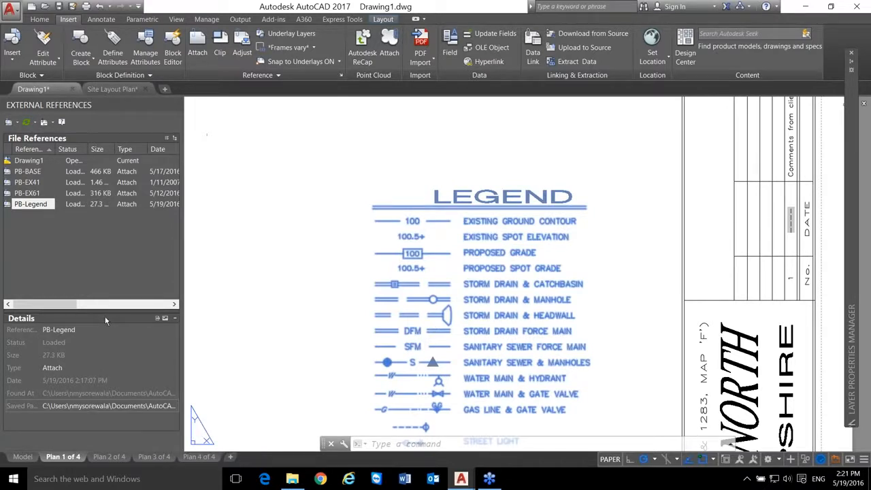
- Save Drawing1 in the Civil folder under the file name Grading
left_click(85, 402)
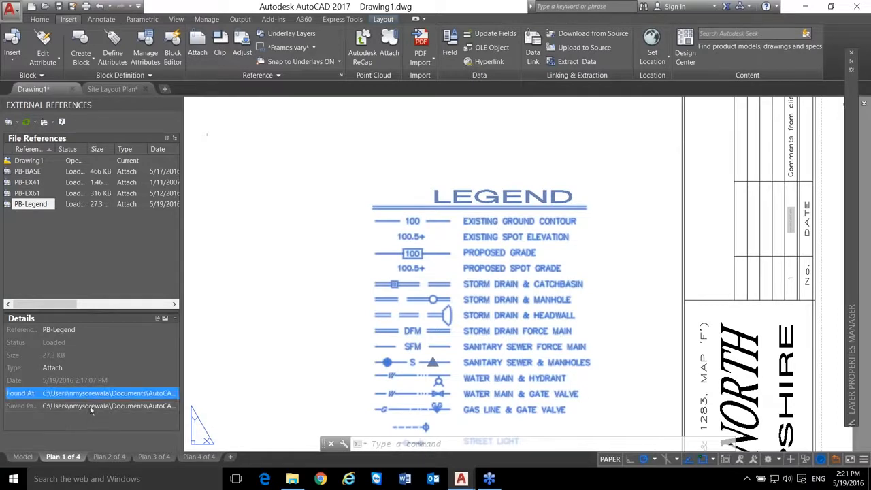
left_click(85, 428)
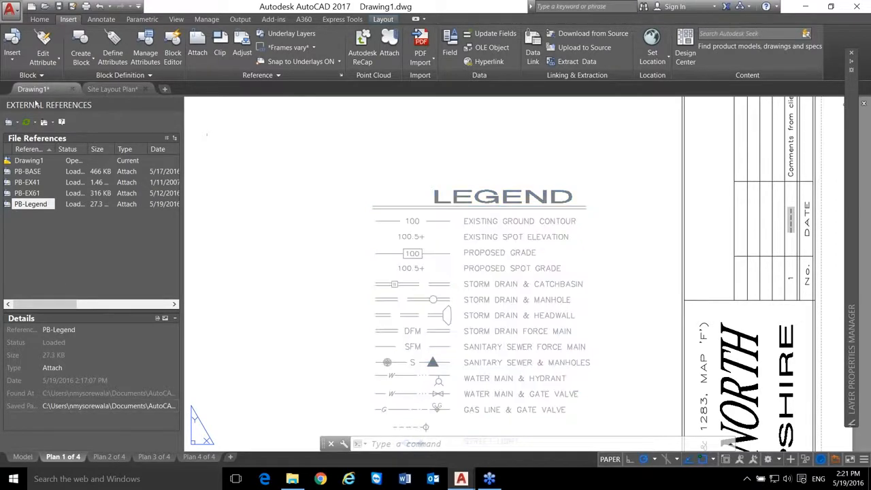
left_click(59, 6)
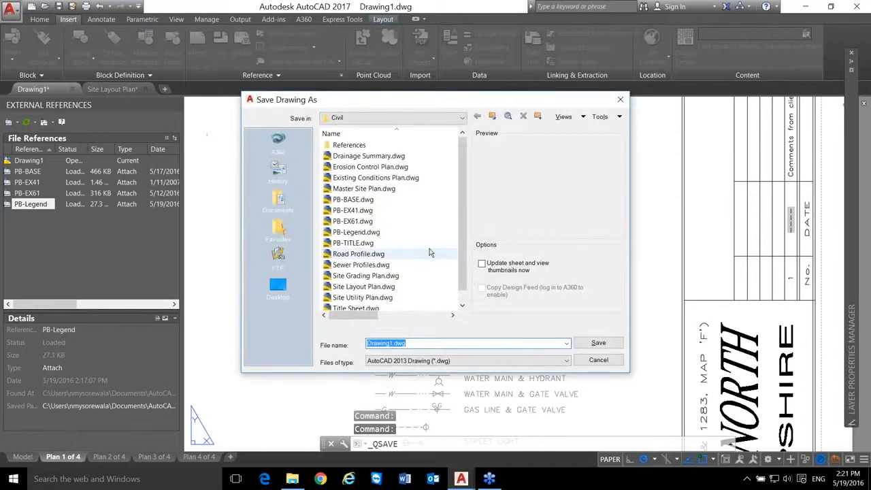
type("Grading")
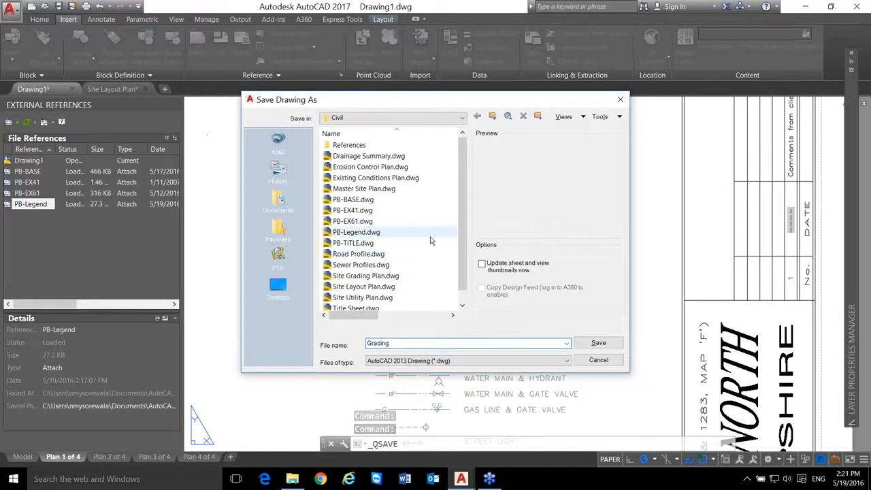
key("Return")
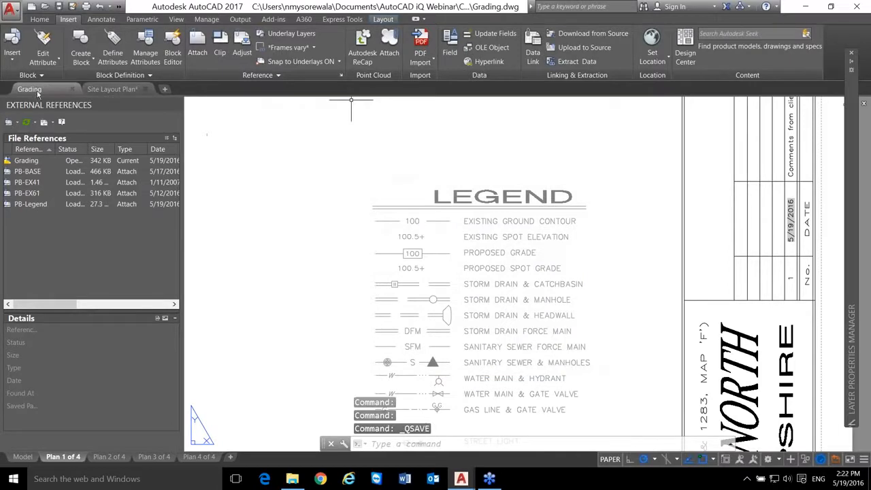
- Make the saved path of the PB-Legend reference in the Grading drawing relative
left_click(31, 204)
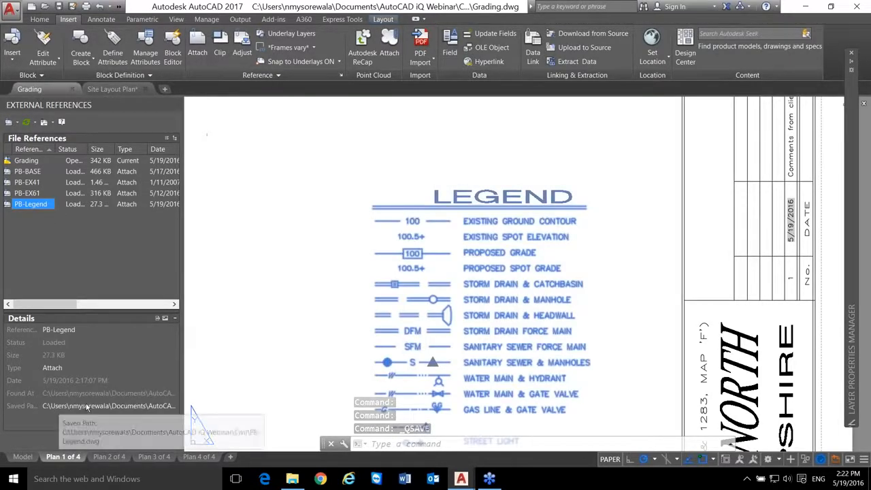
left_click(88, 407)
left_click(44, 423)
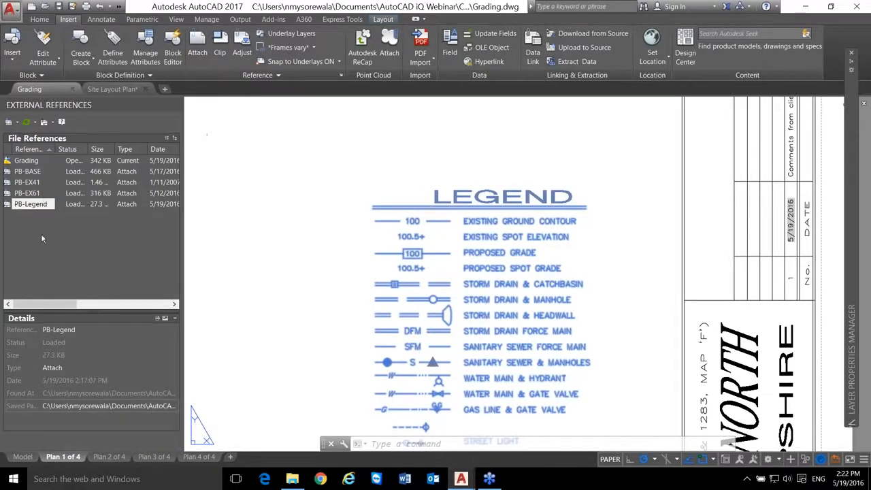
right_click(43, 206)
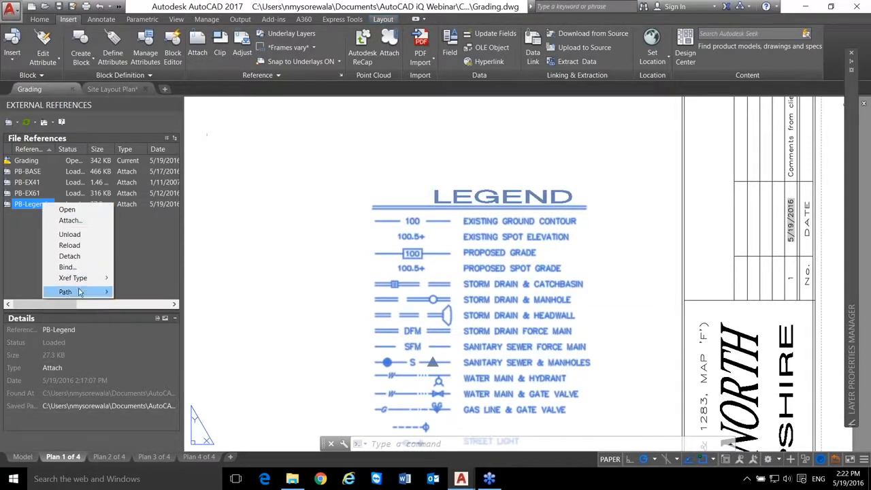
mouse_move(79, 292)
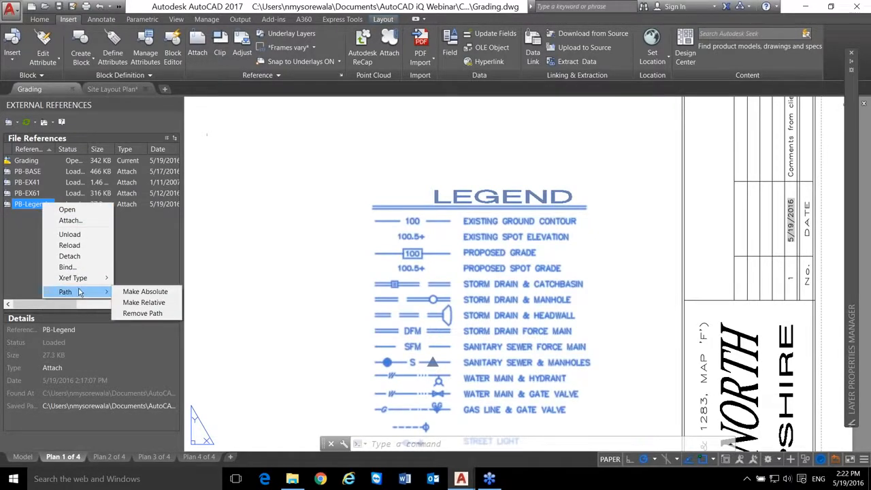
left_click(135, 303)
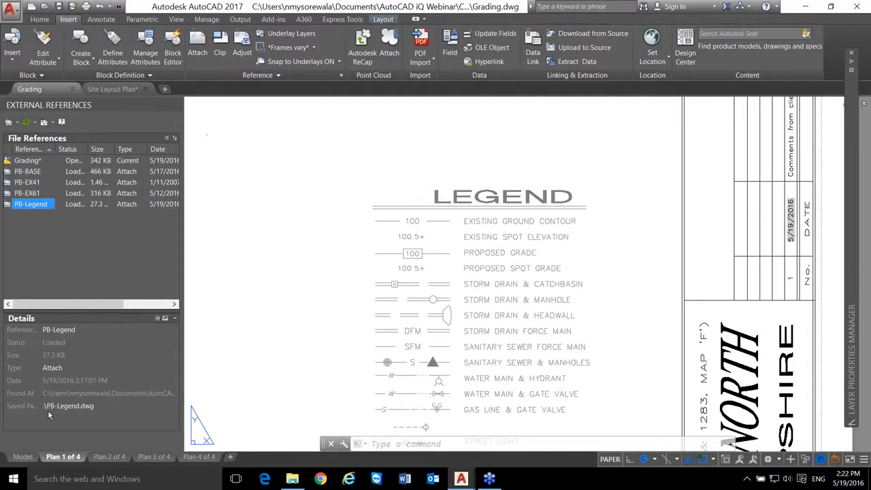
- Switch to the Site Layout Plan drawing and examine the image frames beside the sheet and the Attached reference's details
left_click(112, 89)
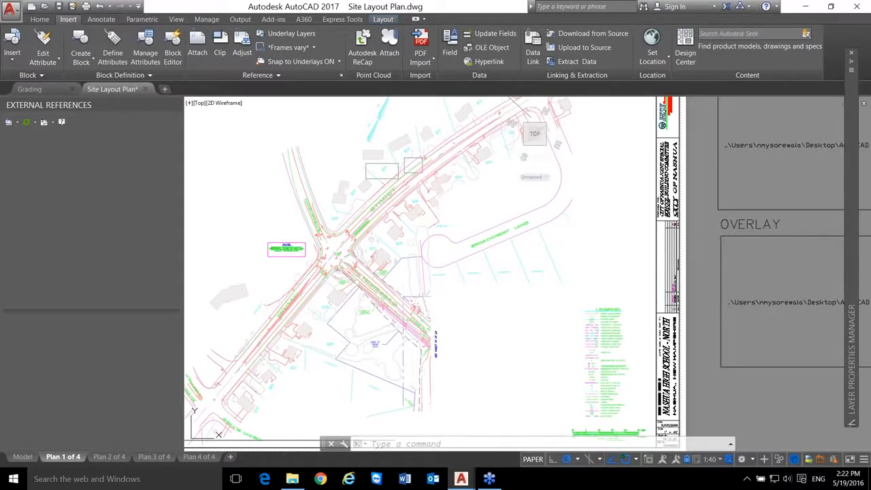
scroll(736, 129, "up", 4)
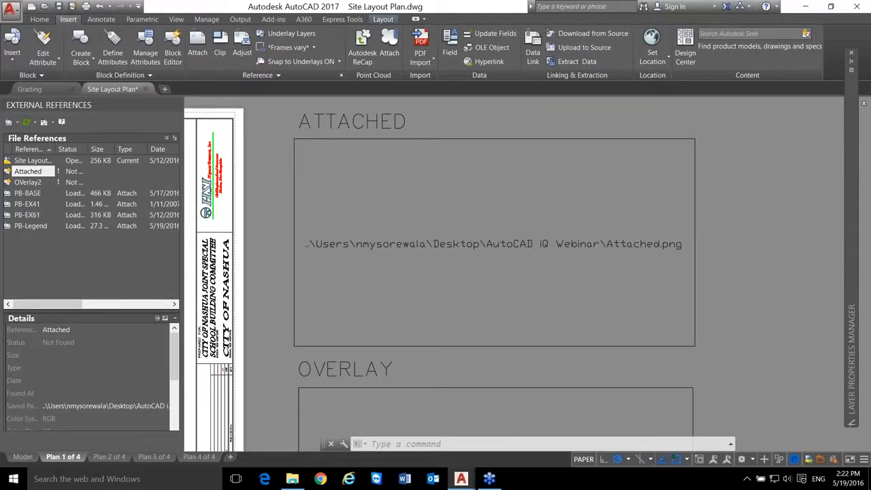
scroll(762, 256, "down", 2)
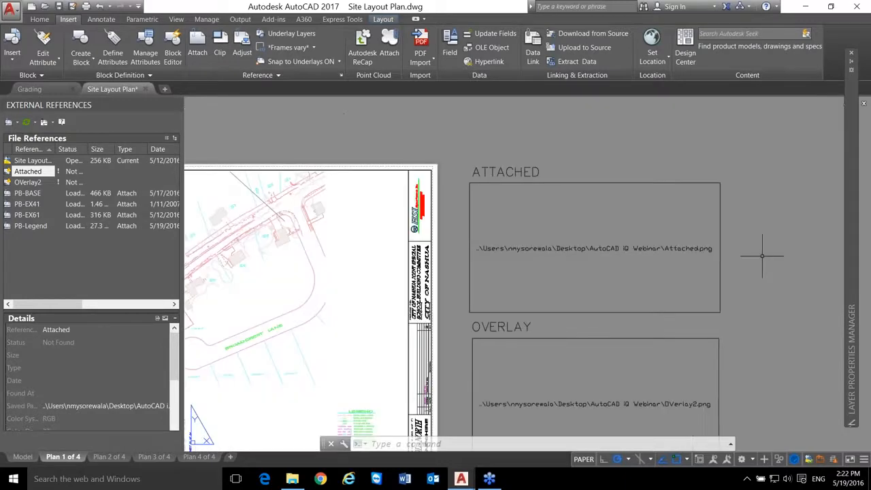
scroll(536, 249, "down", 8)
scroll(536, 250, "up", 4)
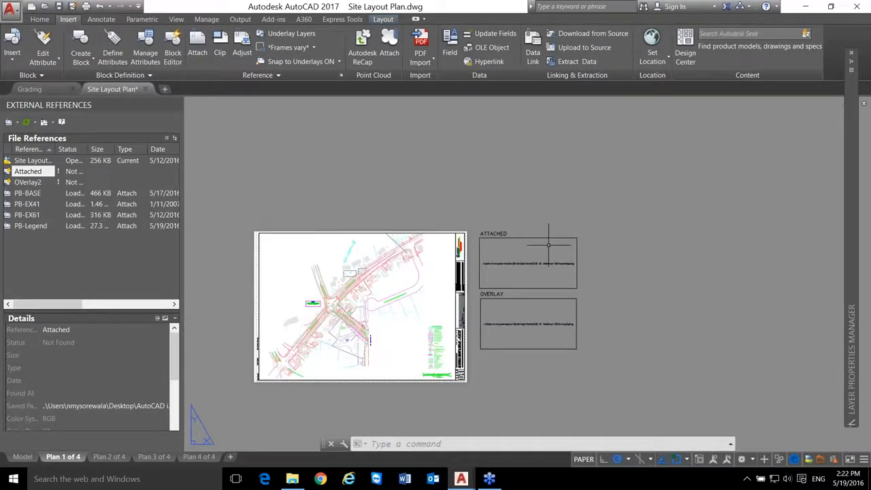
left_click(537, 250)
key("Escape")
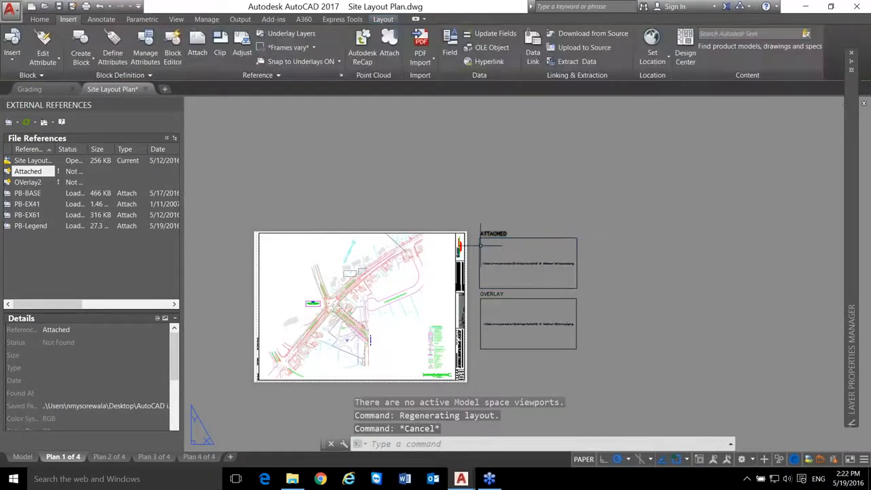
left_click(43, 252)
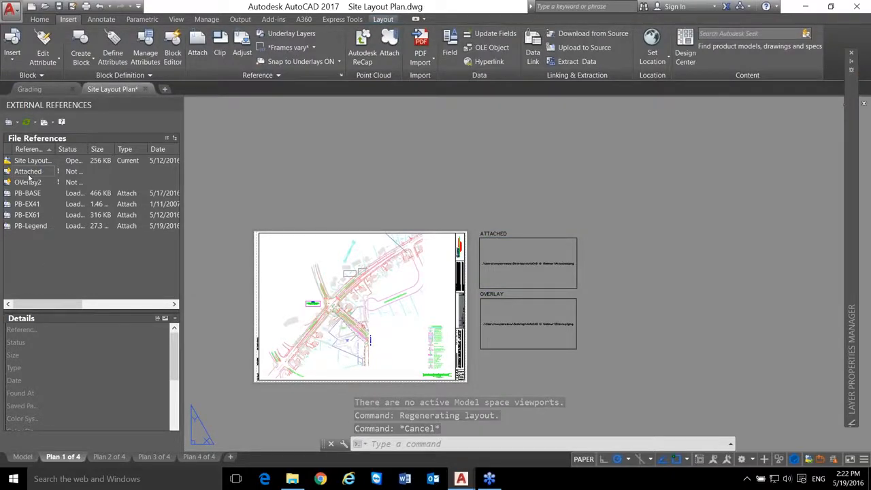
mouse_move(30, 178)
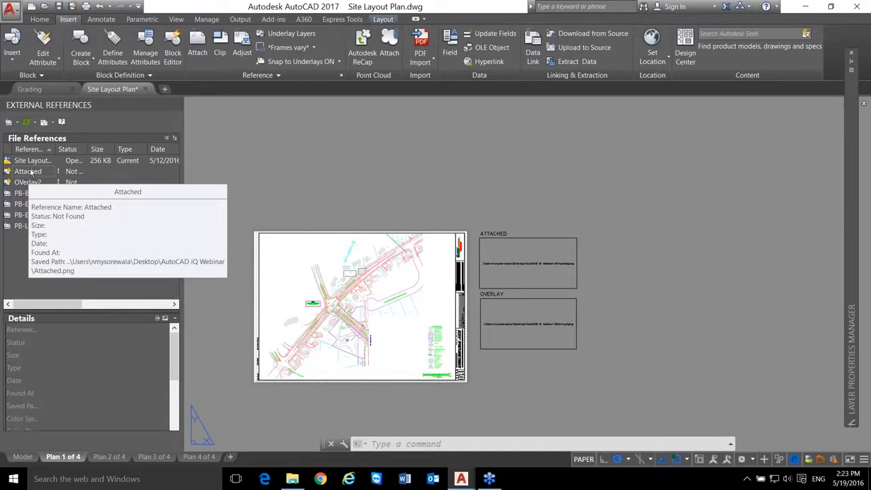
left_click(27, 173)
mouse_move(39, 174)
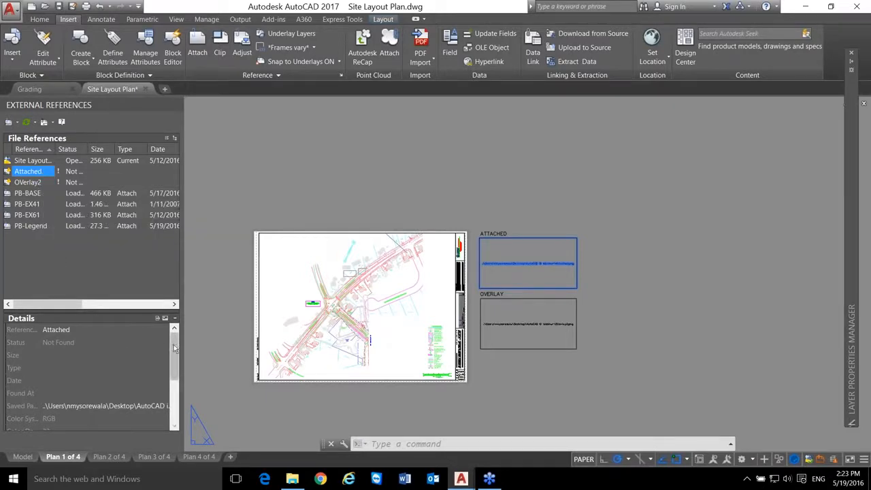
mouse_move(175, 350)
left_mouse_down()
mouse_move(179, 415)
mouse_move(169, 350)
left_mouse_up()
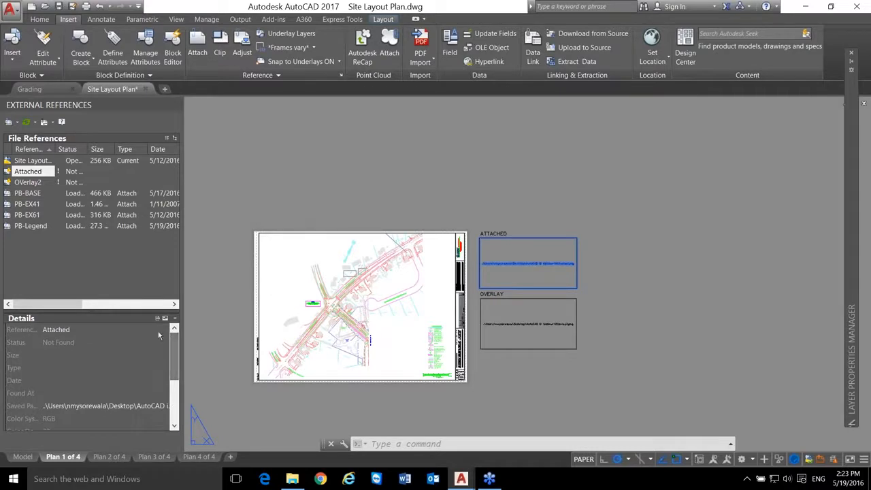
- Repath the Attached image reference to Attached.png in the Images folder
right_click(36, 172)
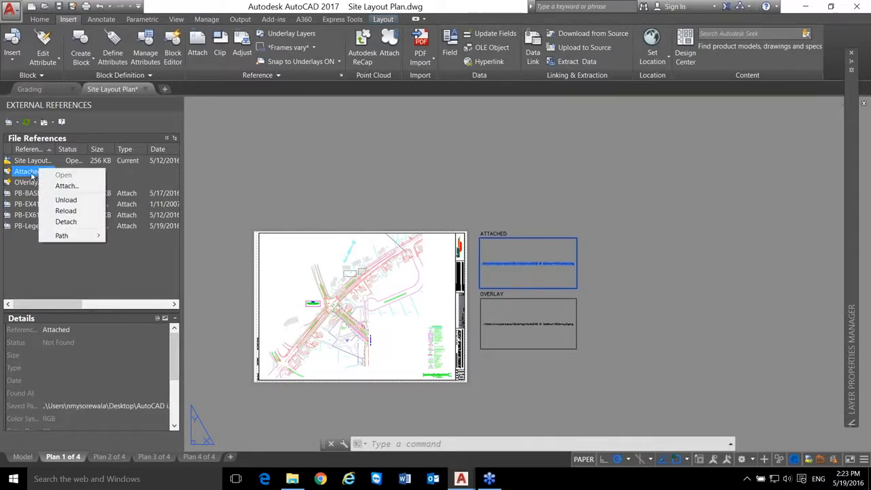
left_click(171, 376)
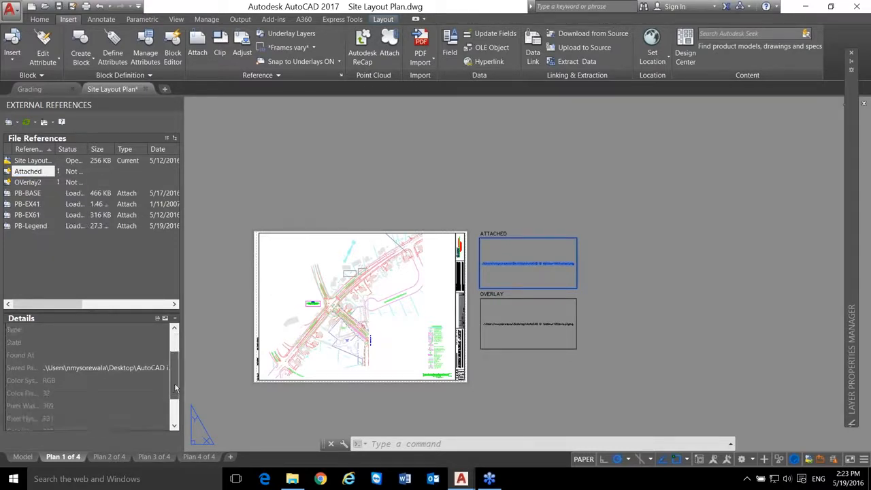
left_click(75, 368)
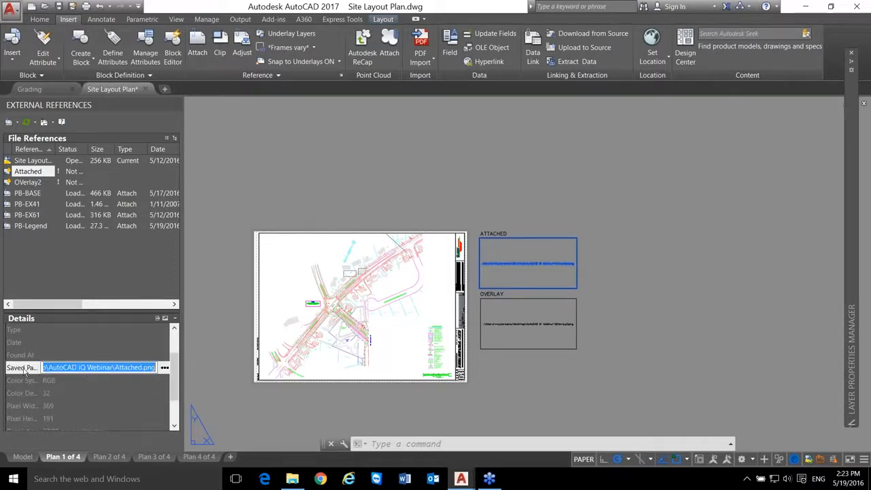
left_click(164, 368)
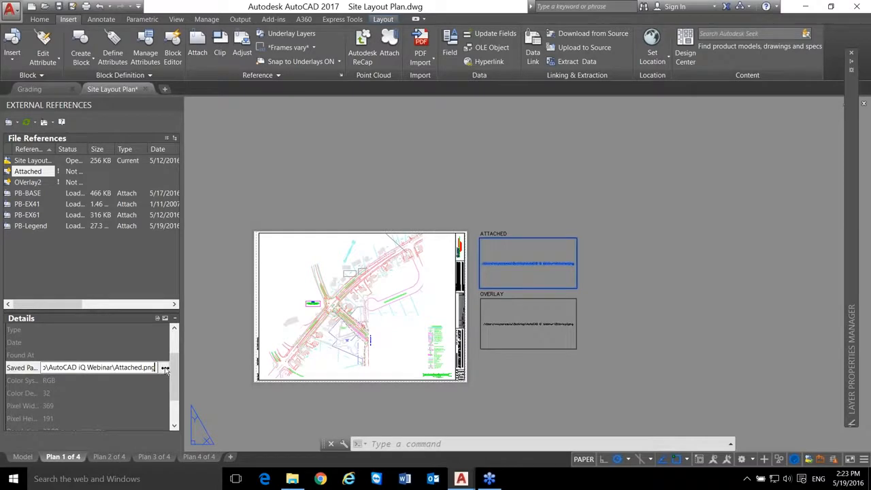
left_click(165, 368)
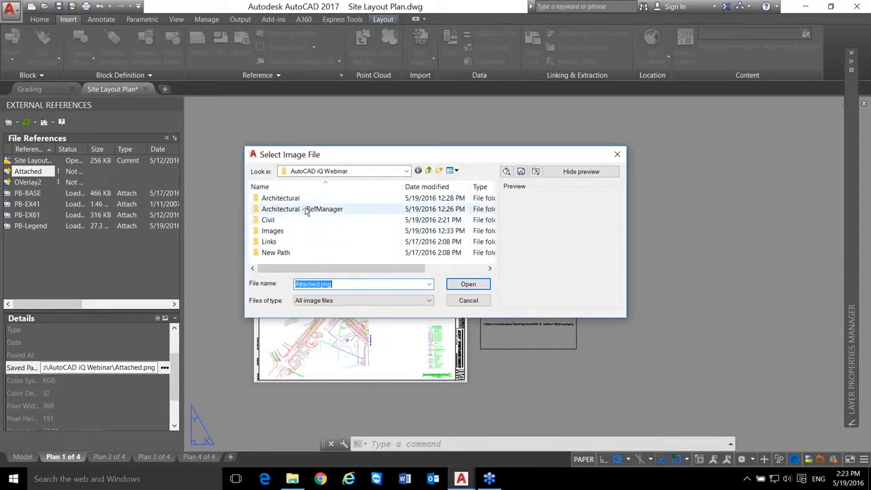
double_click(292, 231)
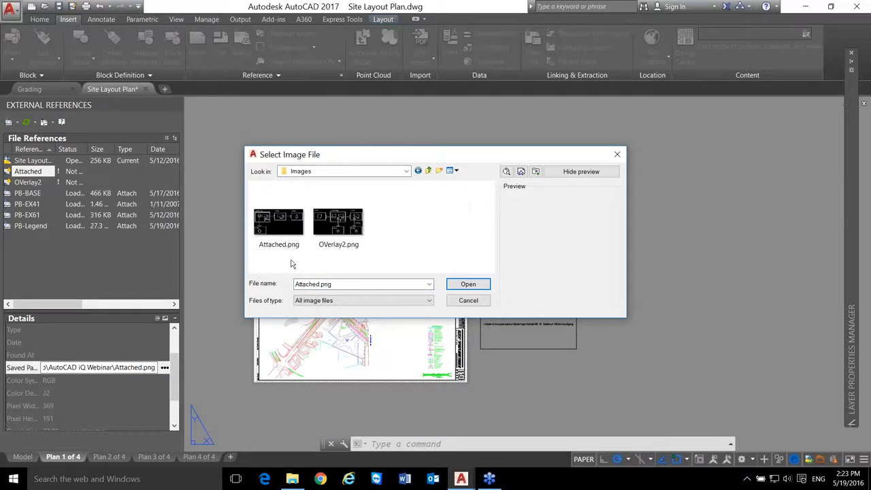
left_click(291, 238)
left_click(469, 285)
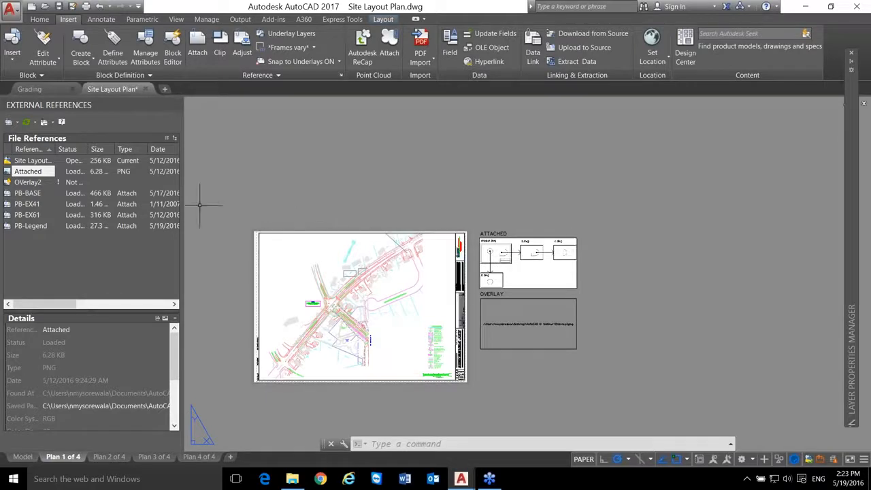
- Repath the OVerlay2 image reference to OVerlay2.png in the Images folder
left_click(31, 183)
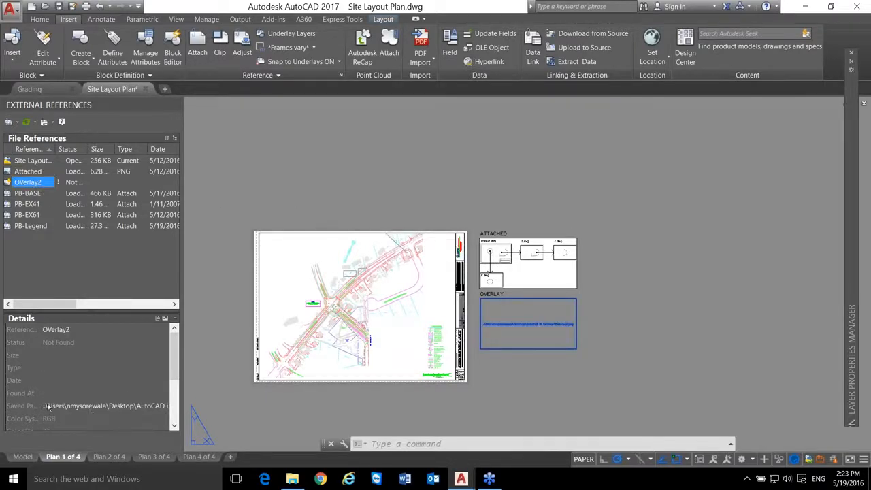
left_click(26, 406)
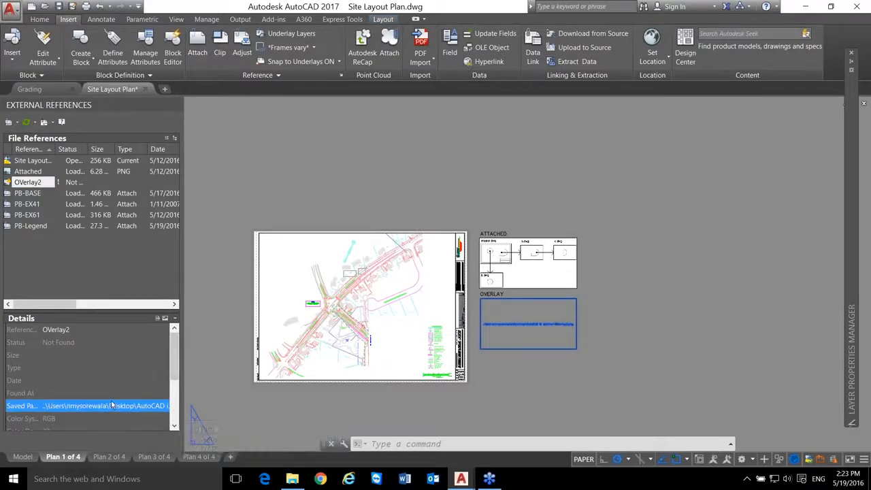
left_click(151, 406)
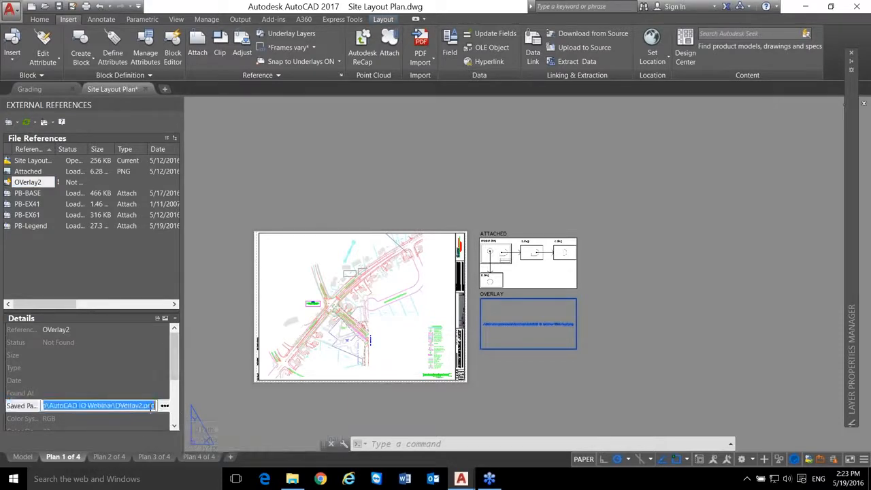
left_click(113, 406)
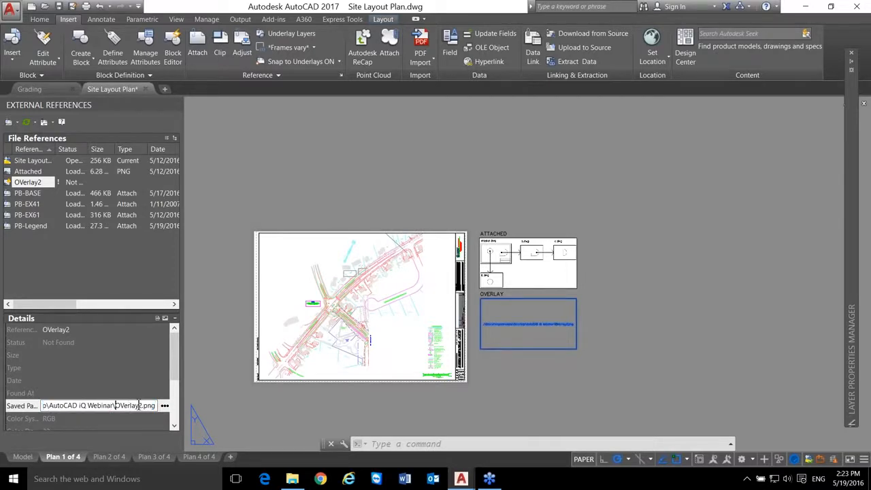
left_click(165, 407)
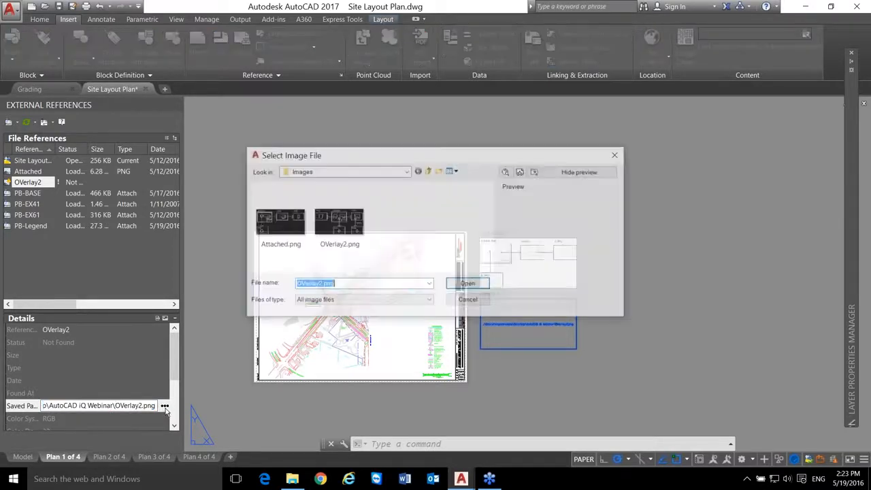
left_click(342, 233)
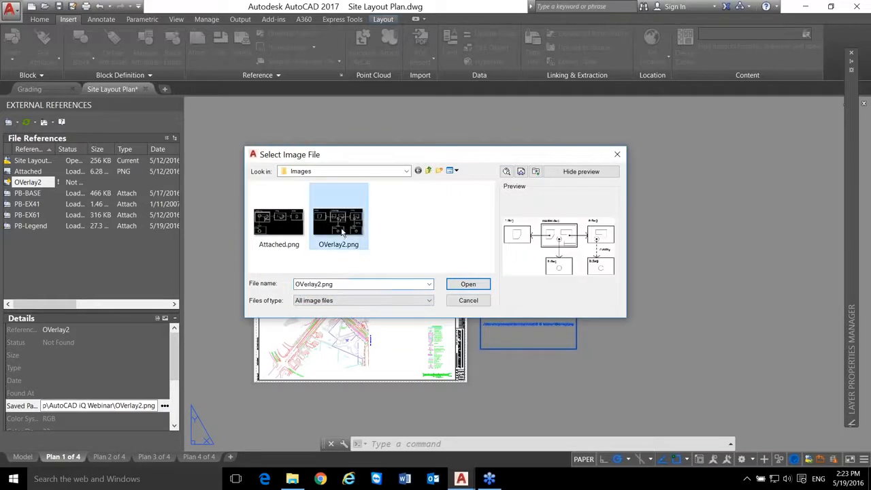
left_click(480, 286)
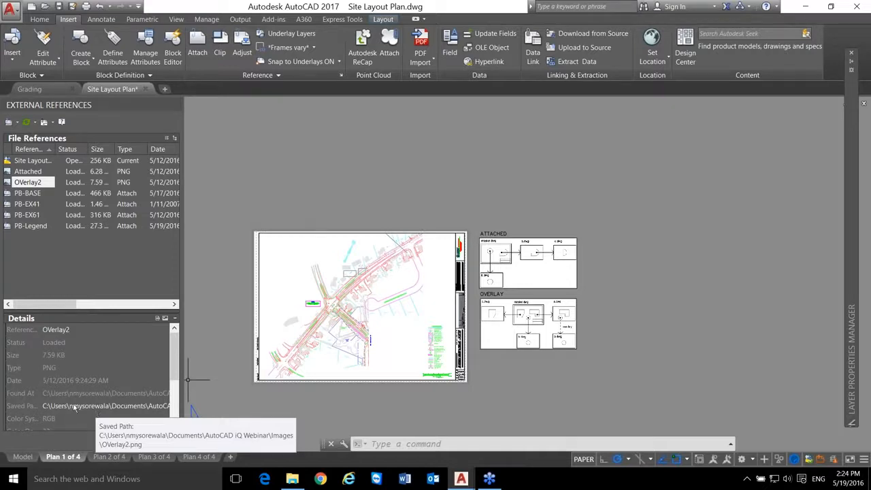
- Make the saved path of the Attached image reference relative in the Site Layout Plan drawing
left_click(29, 172)
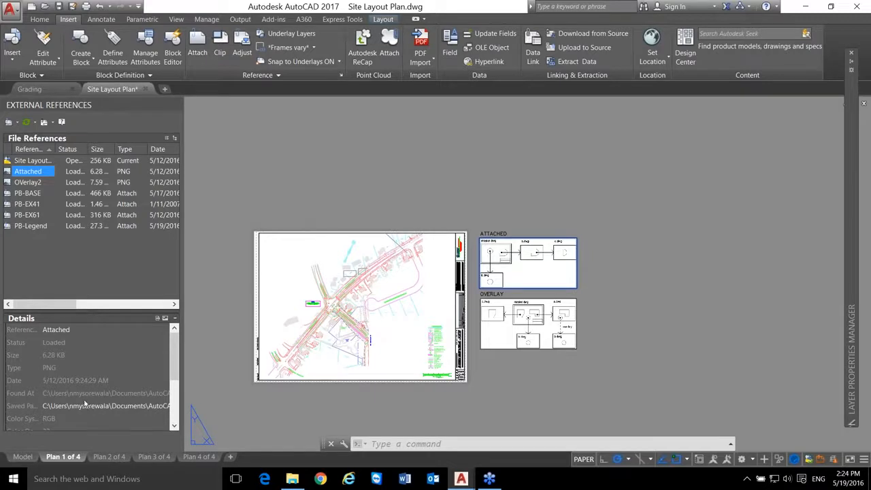
right_click(36, 172)
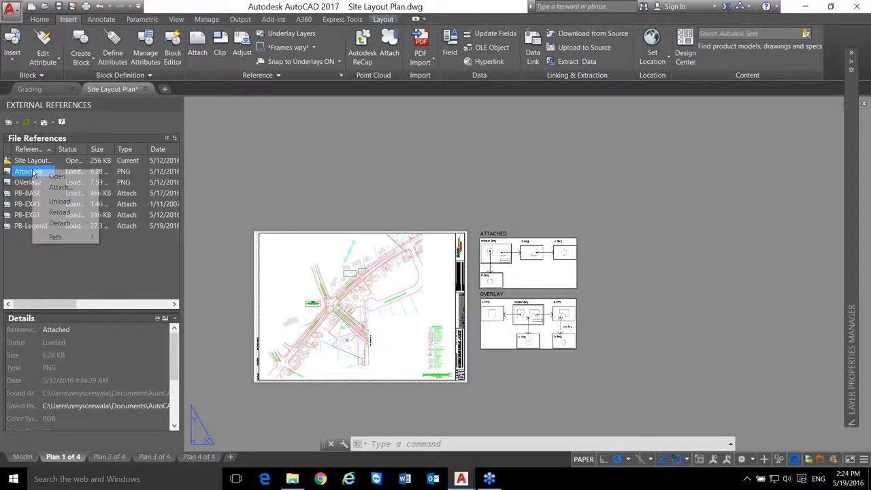
mouse_move(74, 239)
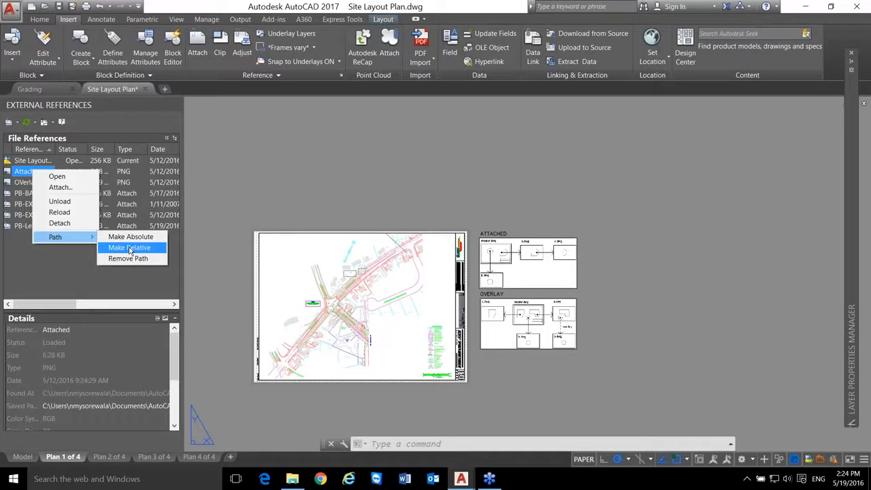
left_click(130, 248)
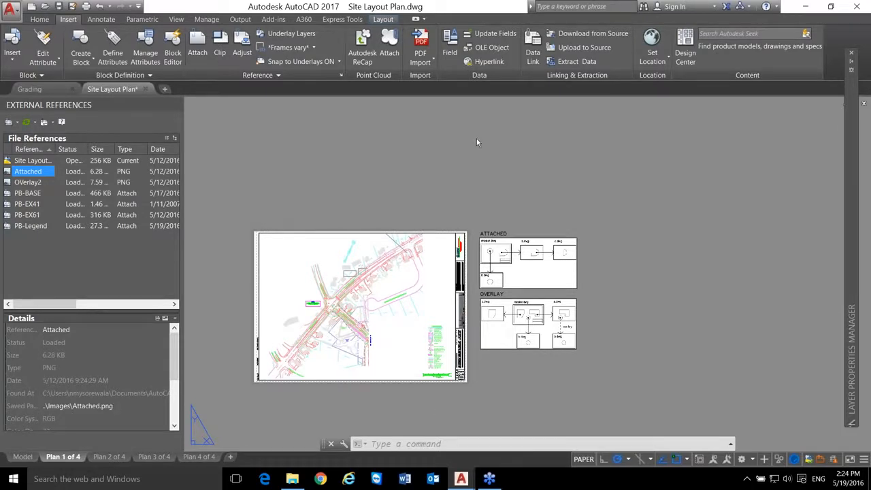
left_click(500, 136)
left_click(533, 149)
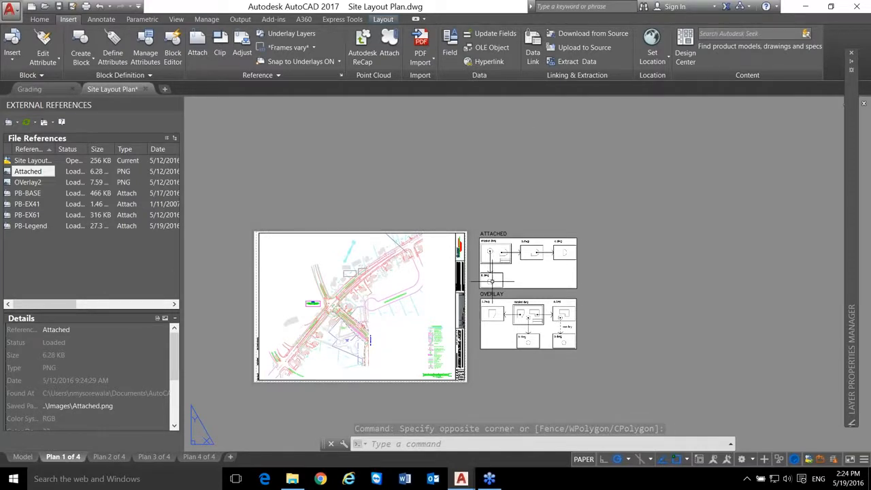
- Examine the Attachment and Overlay reference types offered for attaching Drainage Summary.dwg in model space, without attaching it
scroll(544, 303, "up", 2)
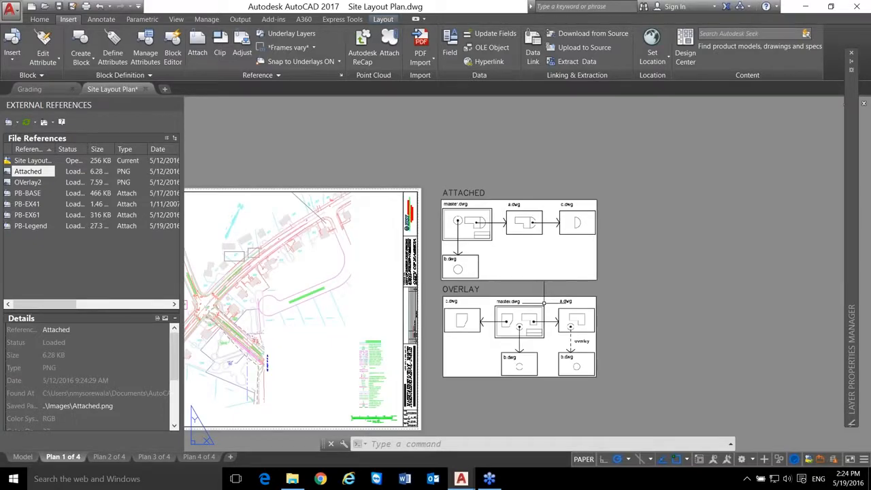
scroll(544, 302, "up", 2)
left_click(22, 457)
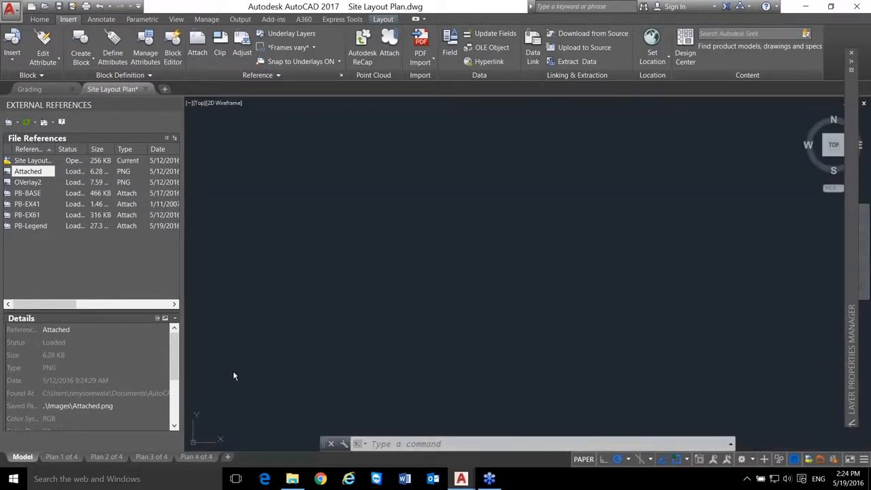
left_click(197, 46)
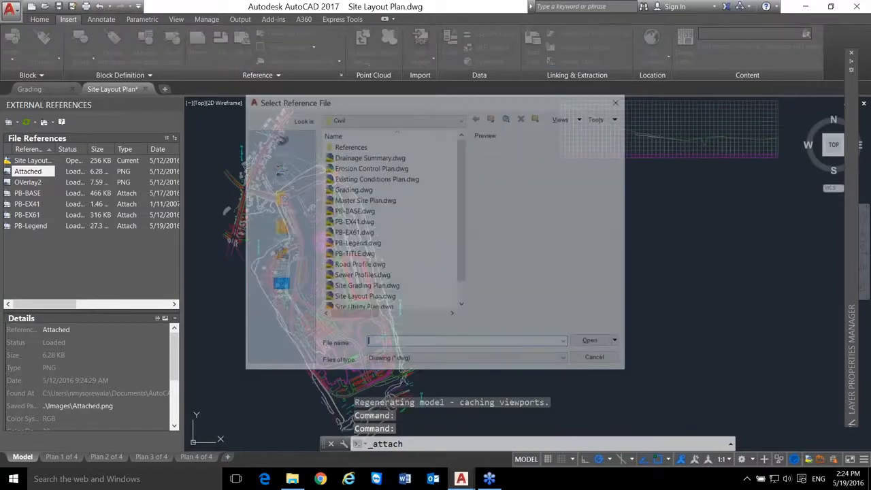
left_click(372, 191)
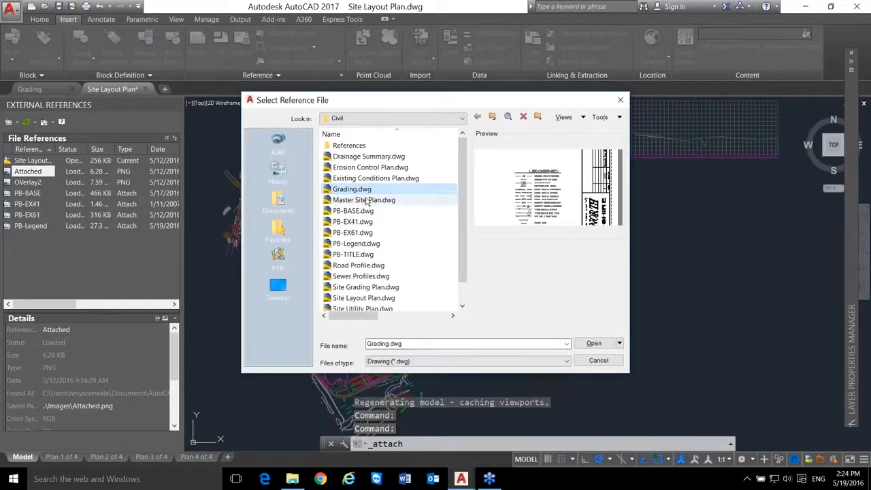
left_click(346, 179)
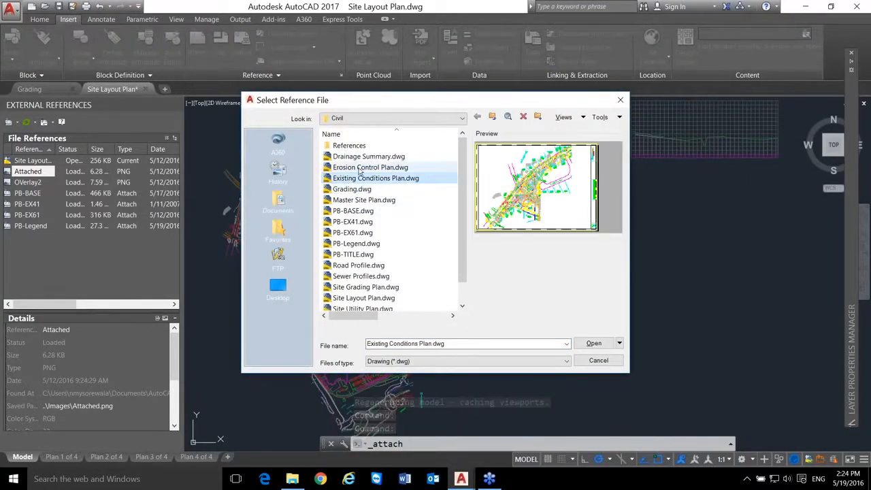
left_click(359, 169)
left_click(375, 157)
left_click(594, 343)
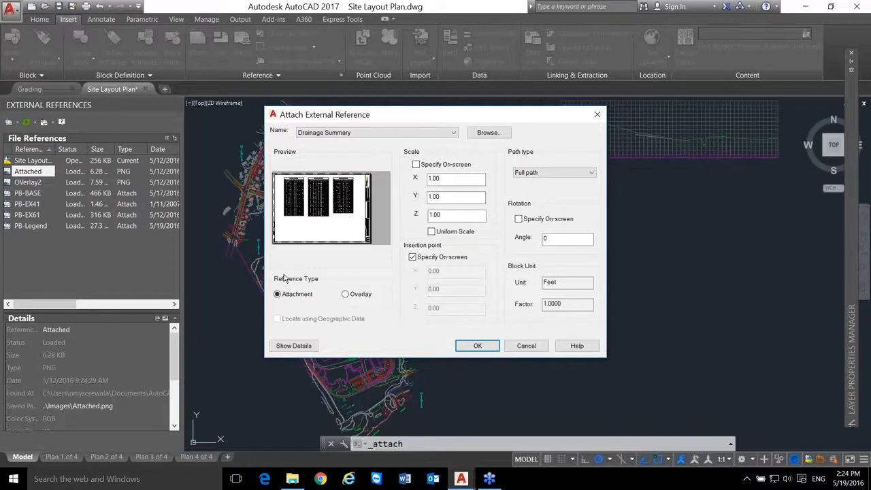
left_click(357, 297)
left_click(524, 349)
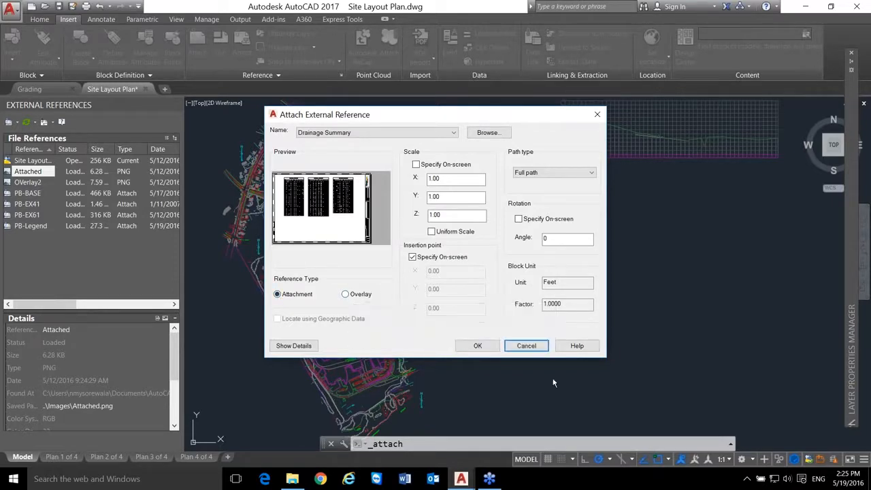
left_click(528, 346)
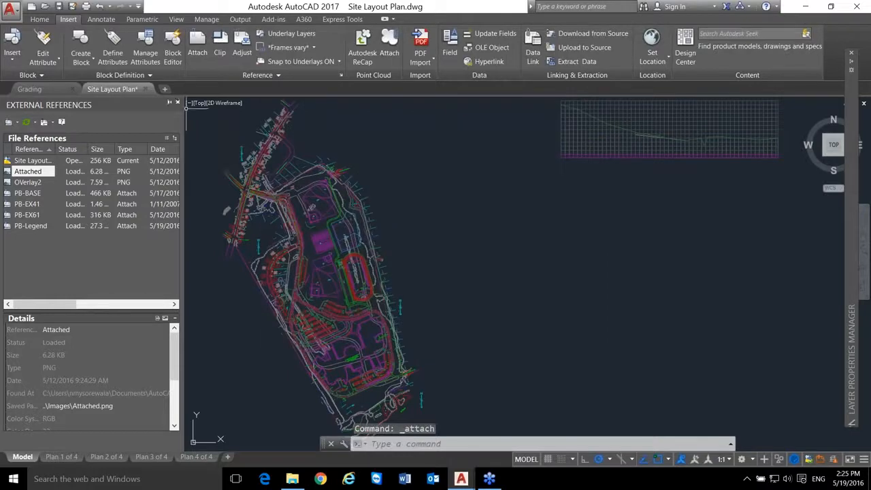
- Examine the ATTACHED and OVERLAY nesting diagrams beside the sheet on the Plan 1 of 4 layout
left_click(42, 90)
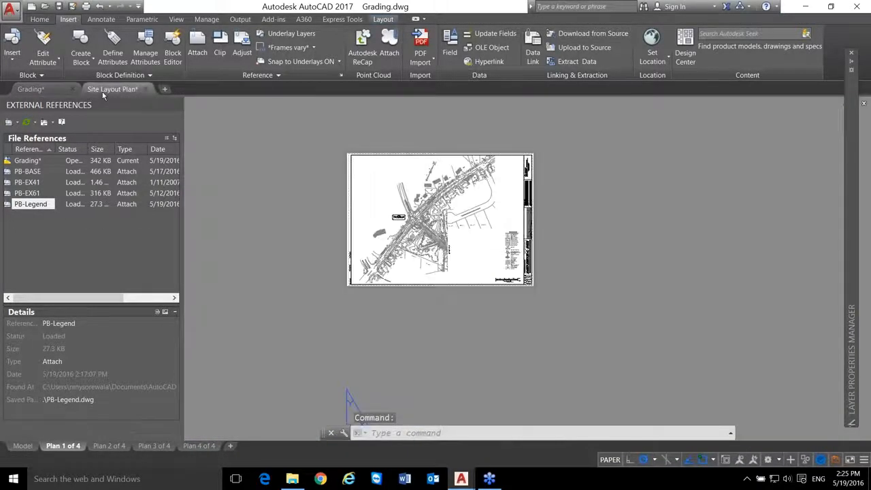
left_click(104, 91)
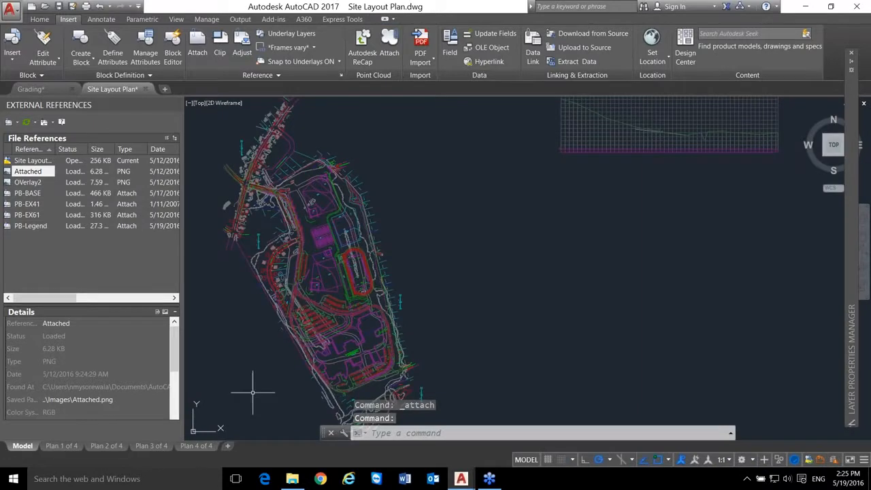
left_click(61, 446)
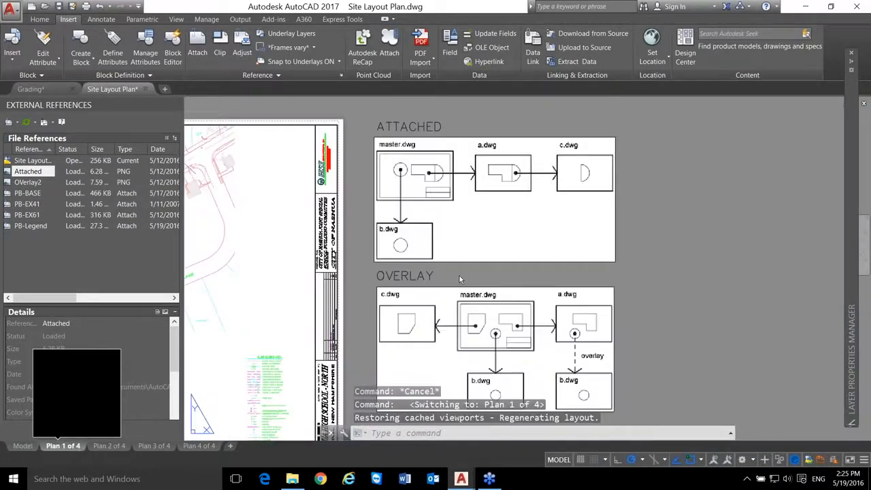
scroll(468, 178, "up", 2)
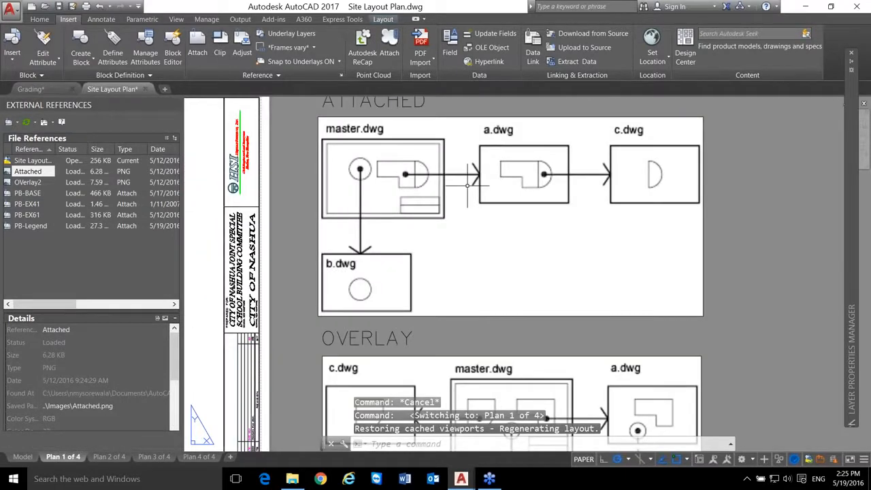
middle_click_drag(468, 184, 387, 196)
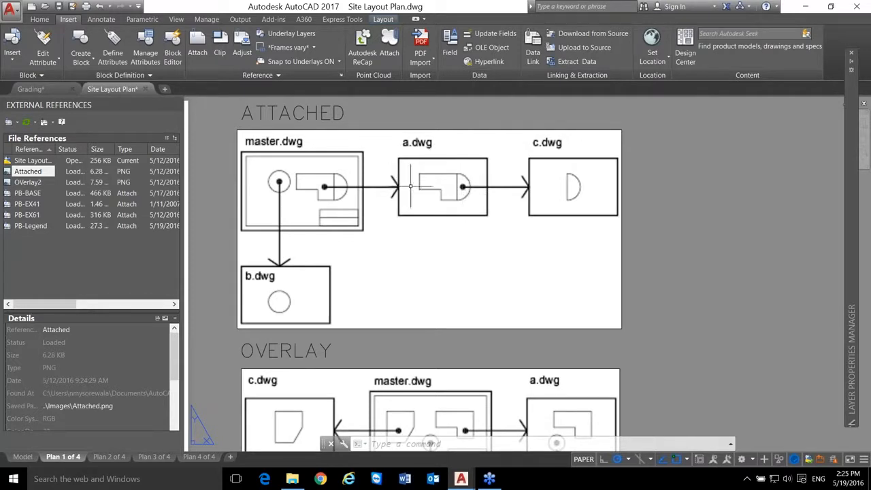
left_click(442, 202)
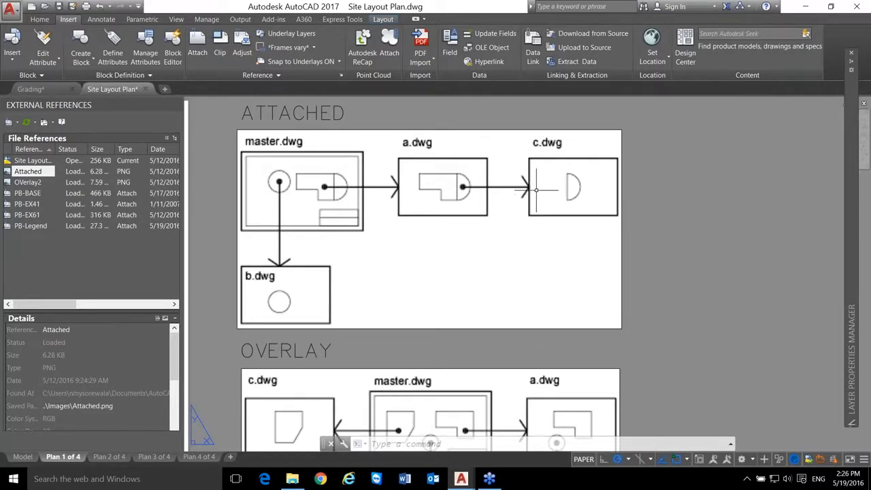
scroll(467, 146, "down", 2)
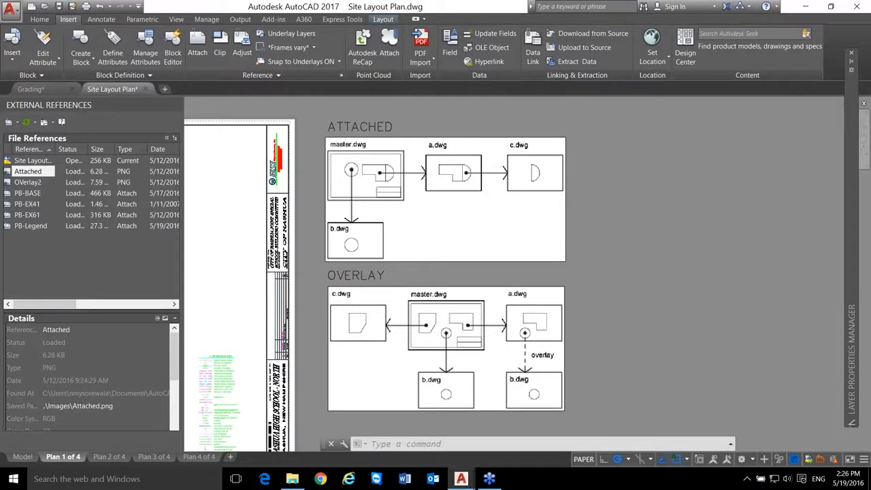
scroll(467, 346, "up", 4)
scroll(482, 295, "down", 2)
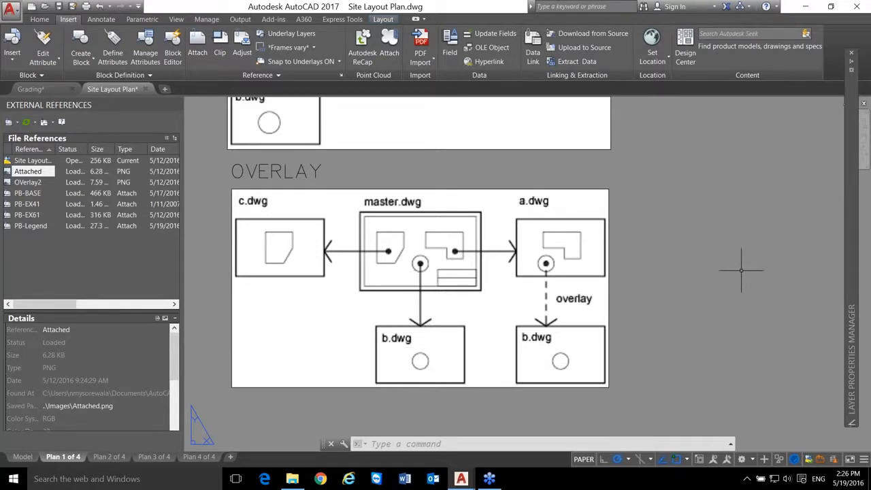
scroll(738, 306, "down", 2)
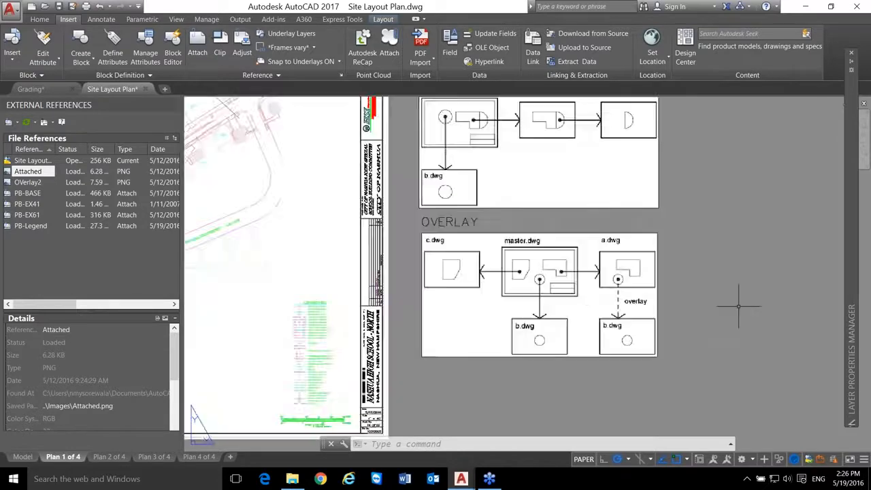
scroll(739, 306, "down", 2)
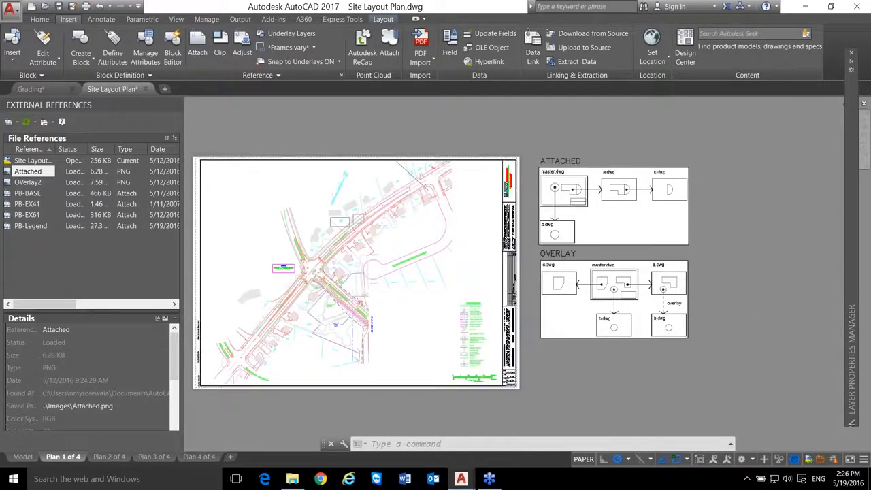
- Inspect the PB-Legend reference on the sheet and the site plan inside its layout viewport
scroll(459, 382, "up", 2)
left_click(488, 324)
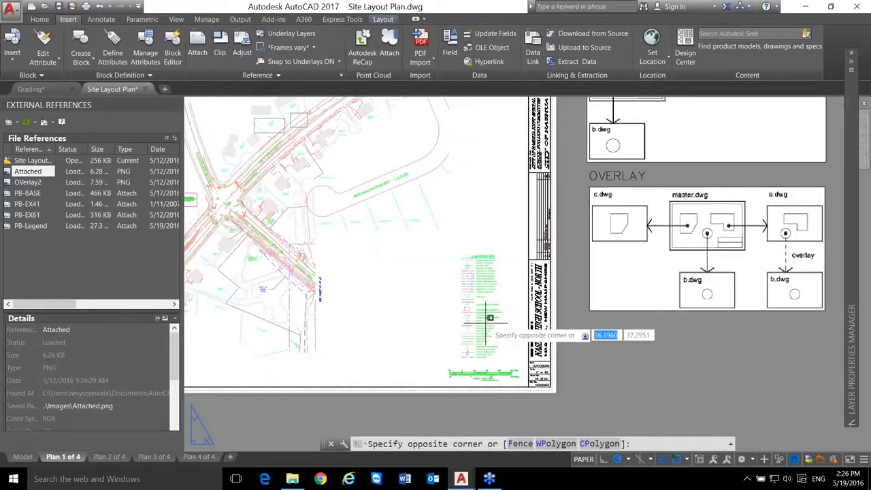
left_click(483, 282)
key("Escape")
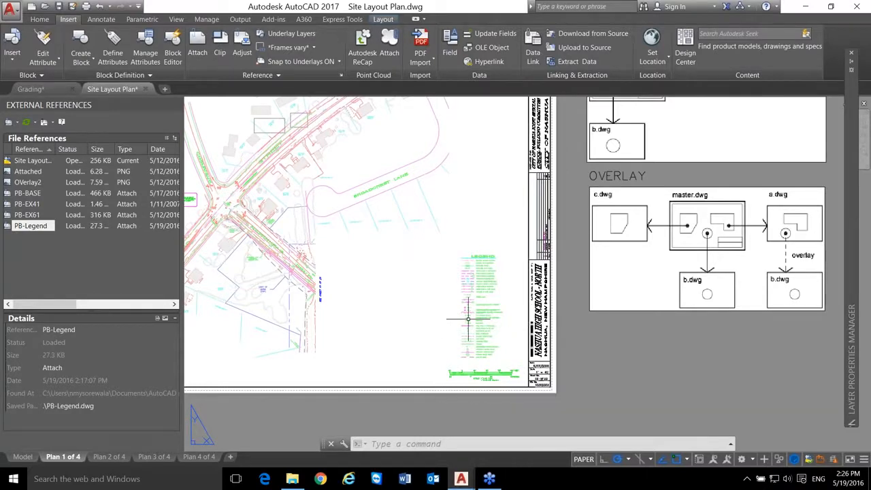
scroll(462, 319, "down", 2)
scroll(365, 251, "up", 4)
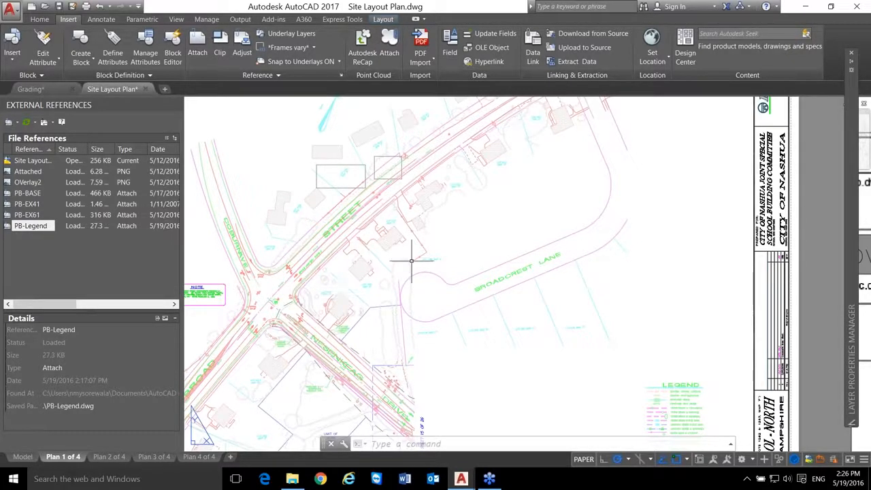
double_click(450, 236)
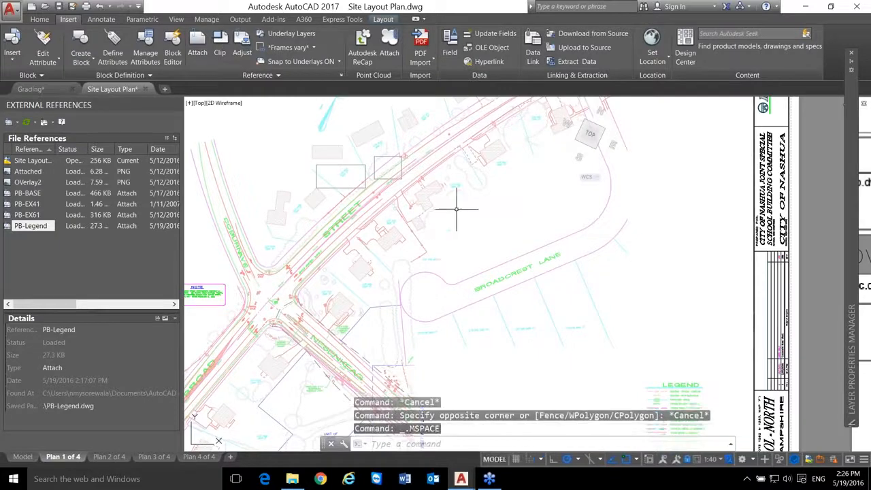
scroll(456, 204, "down", 3)
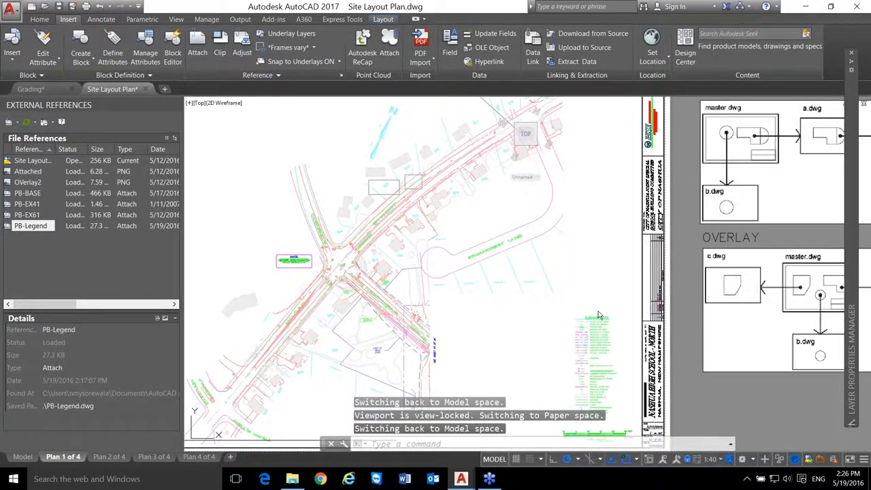
key("Escape")
key("Escape")
- Save the Site Layout Plan drawing
scroll(605, 327, "up", 4)
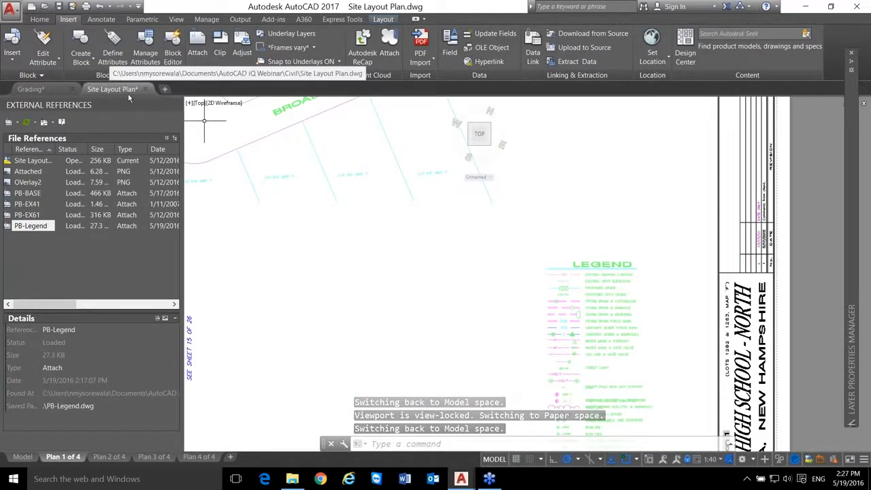
mouse_move(112, 93)
left_click(60, 6)
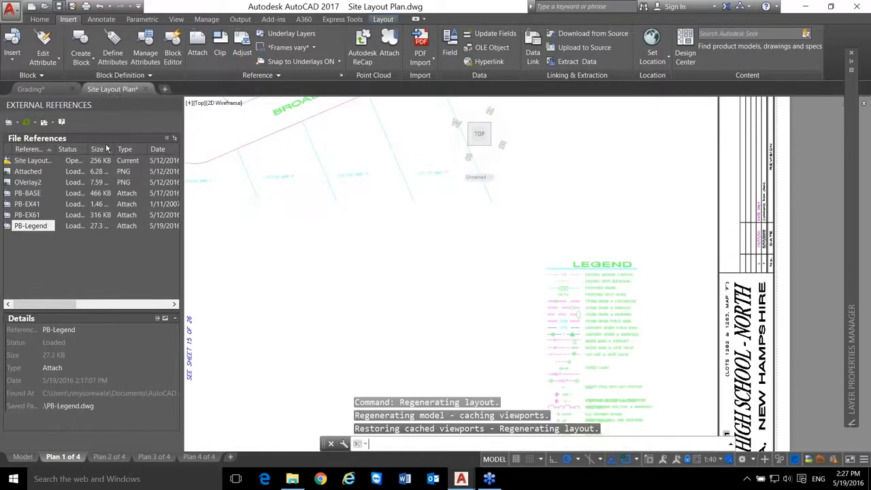
- Attach Site Layout Plan.dwg to the Grading drawing as an Overlay reference, inserted in the empty space beside the Plan 1 of 4 sheet
left_click(46, 87)
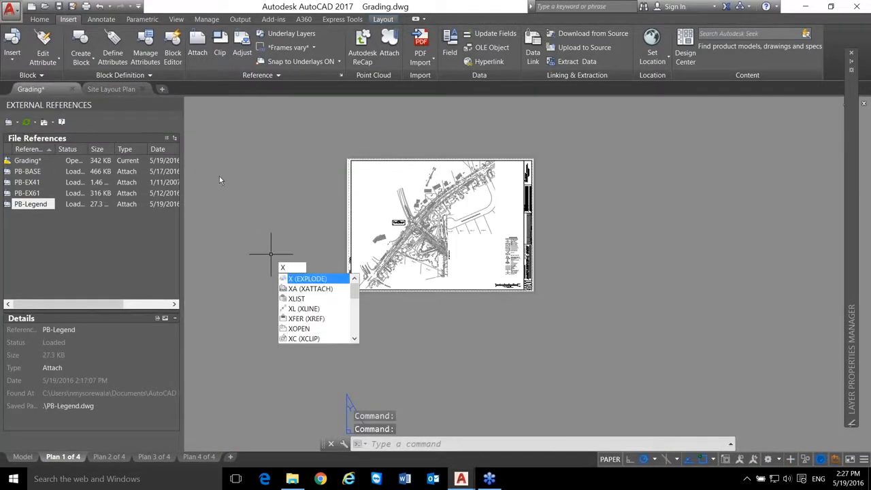
key("Escape")
left_click(17, 122)
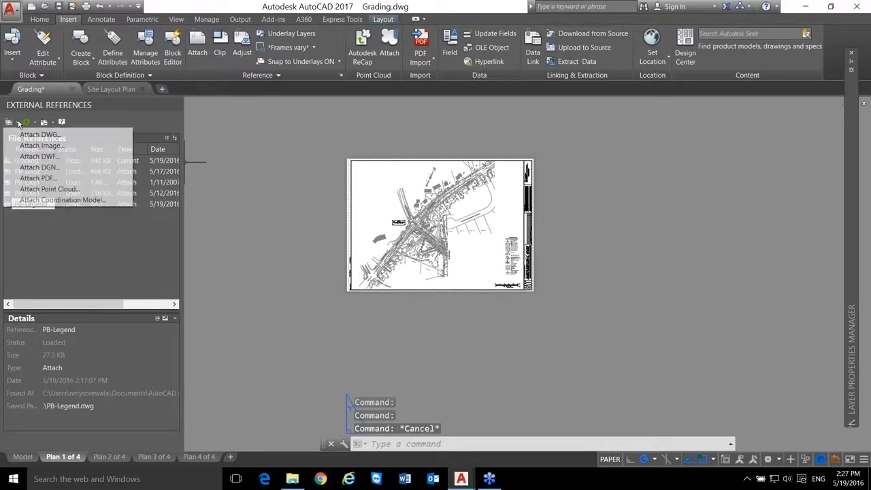
left_click(37, 135)
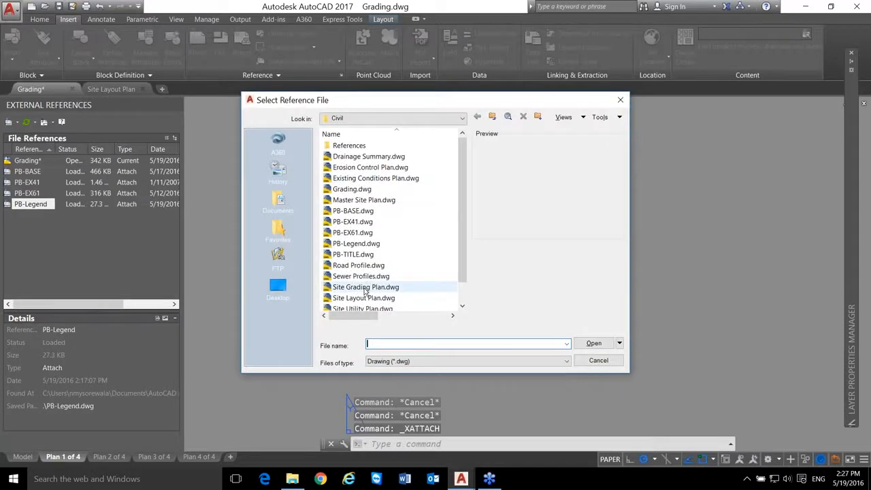
left_click(369, 298)
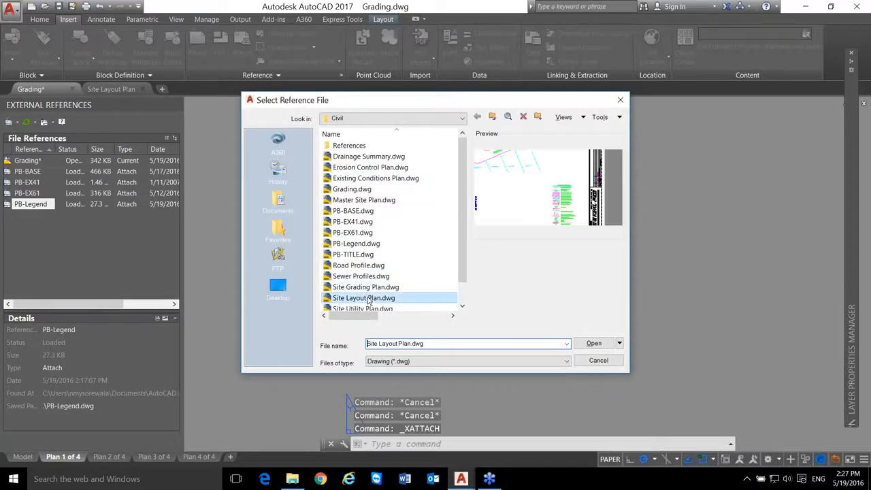
left_click(594, 343)
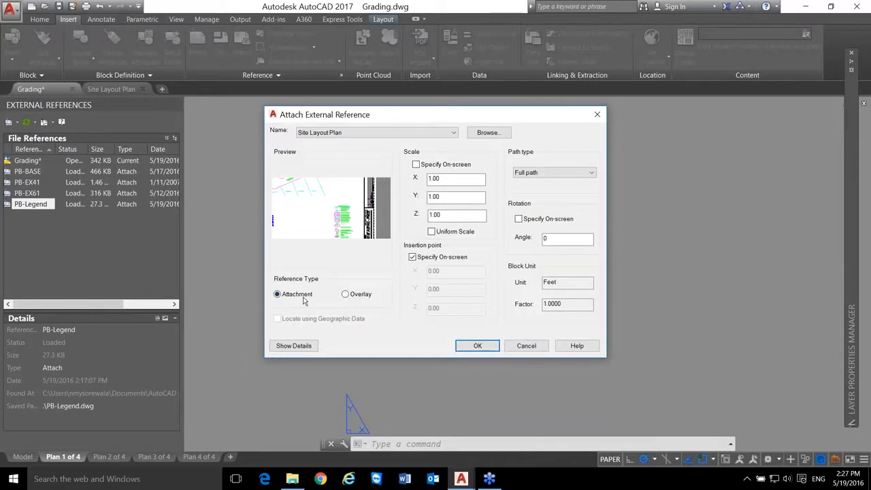
left_click(349, 297)
left_click(479, 346)
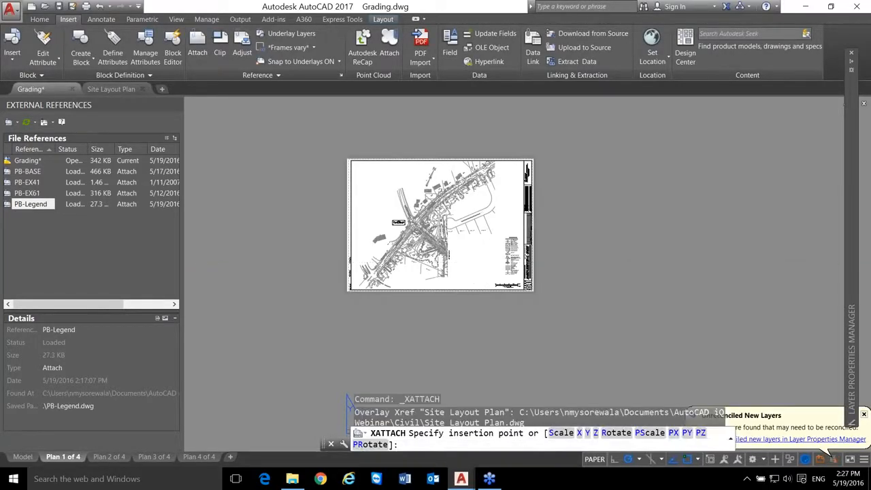
left_click(593, 234)
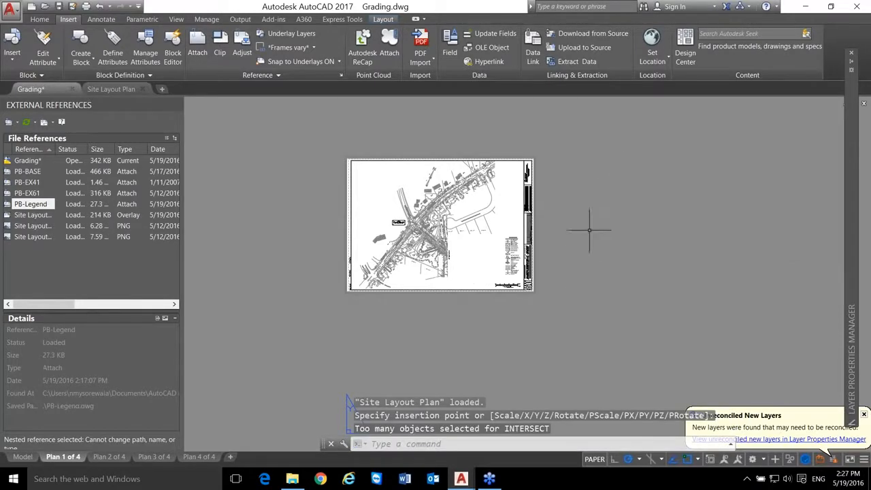
- Widen the Reference Name column to fit and examine the Site Layout Plan reference and its nested Attached and OVerlay2 images
left_click(38, 279)
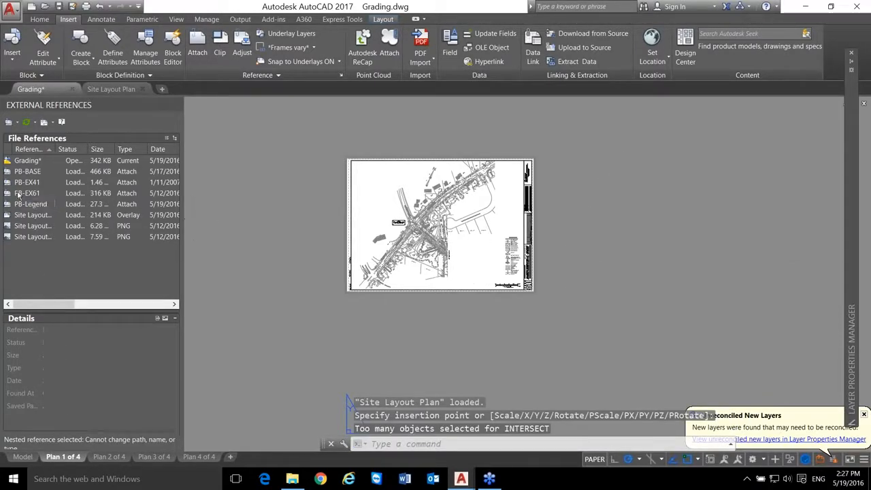
double_click(58, 149)
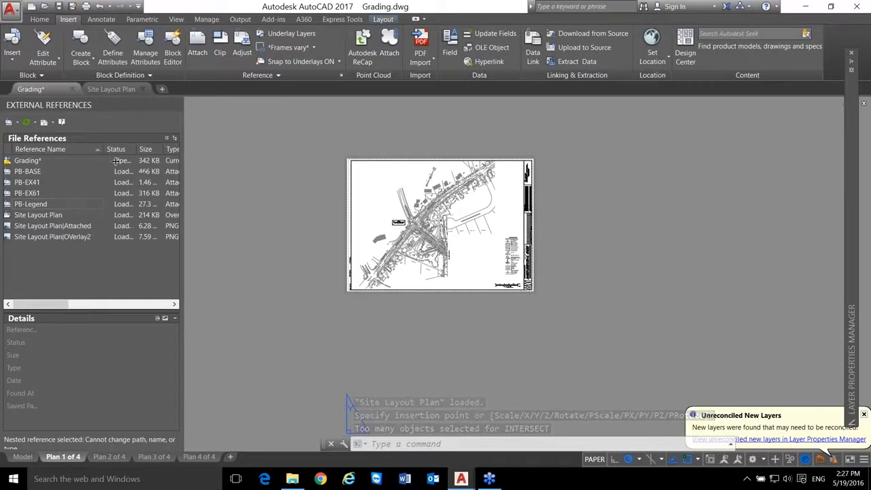
left_click(33, 227)
left_click(42, 238)
left_click(41, 230)
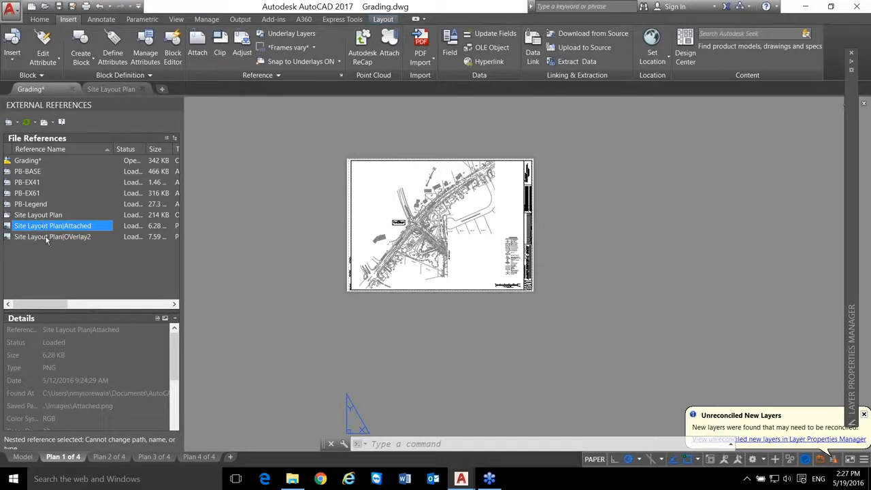
left_click(46, 217)
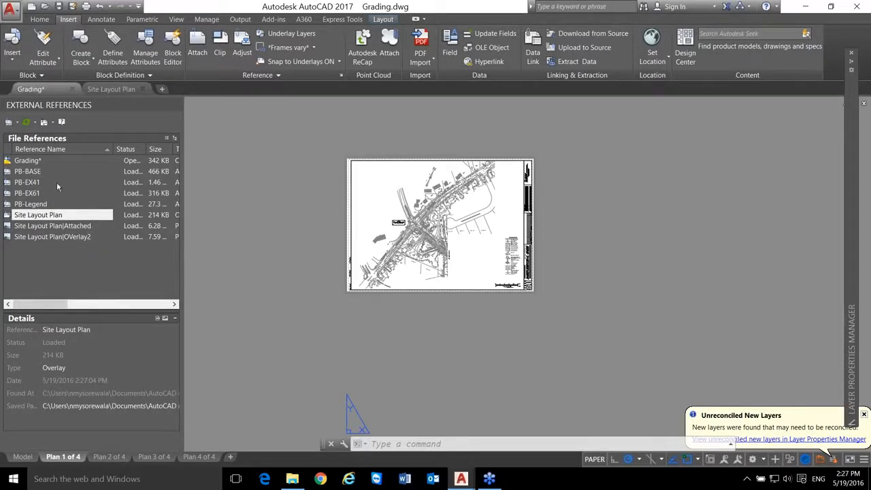
- Show the file references in Tree View and examine each reference nested under Site Layout Plan
left_click(168, 141)
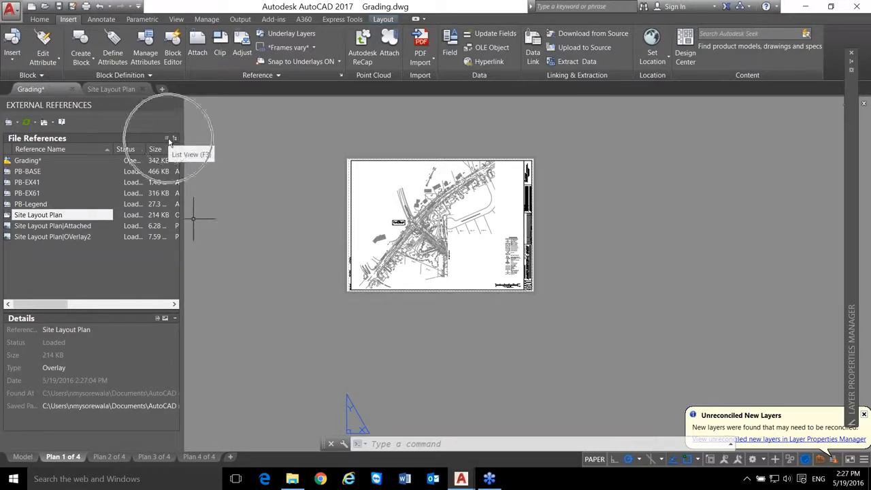
left_click(169, 140)
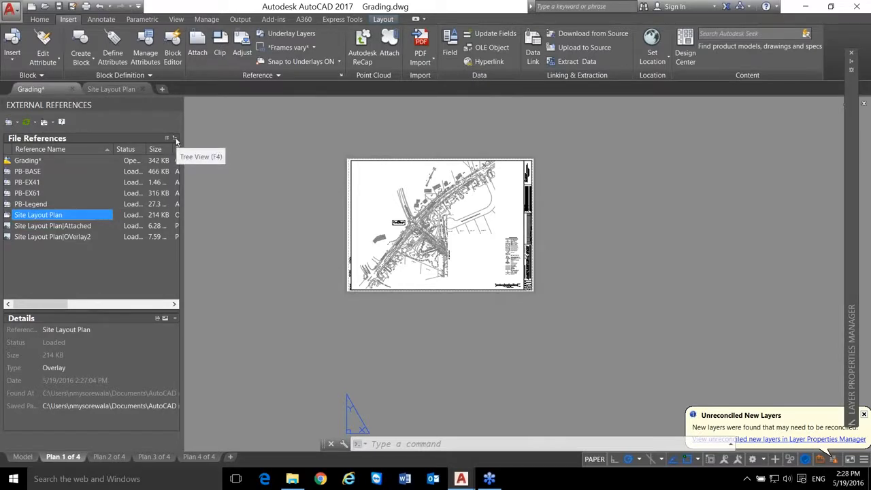
left_click(175, 139)
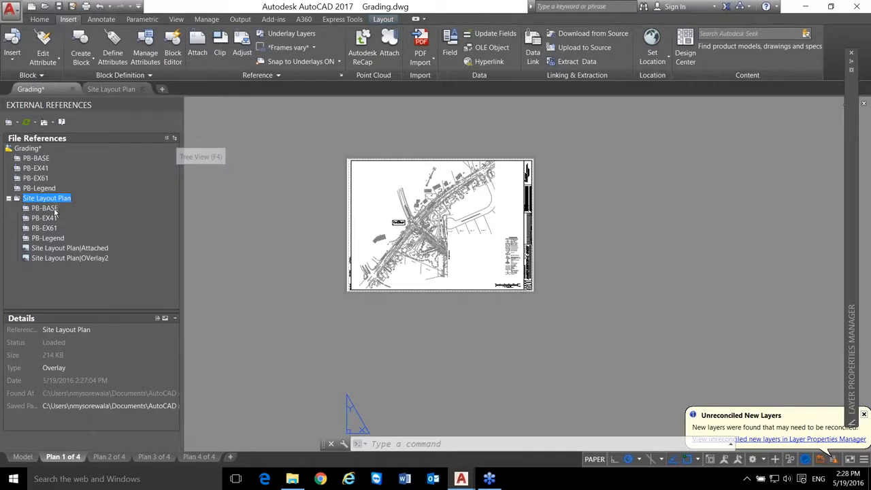
left_click(53, 209)
left_click(40, 198)
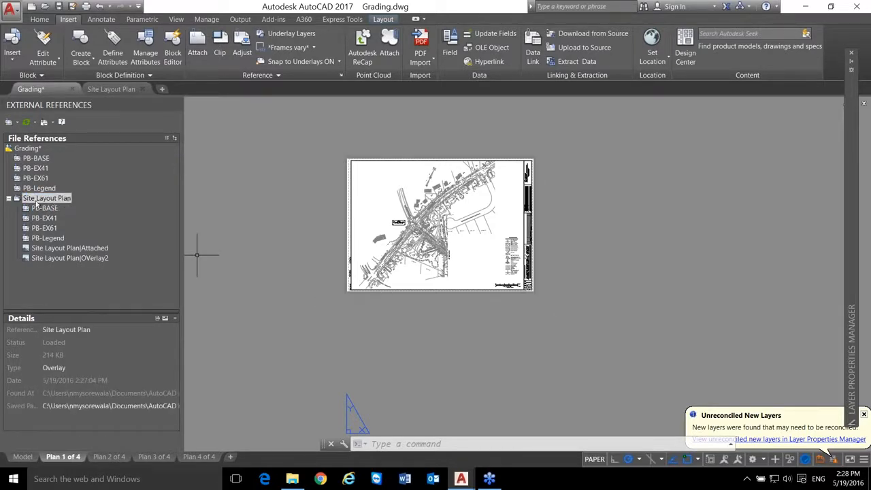
left_click(42, 209)
left_click(53, 218)
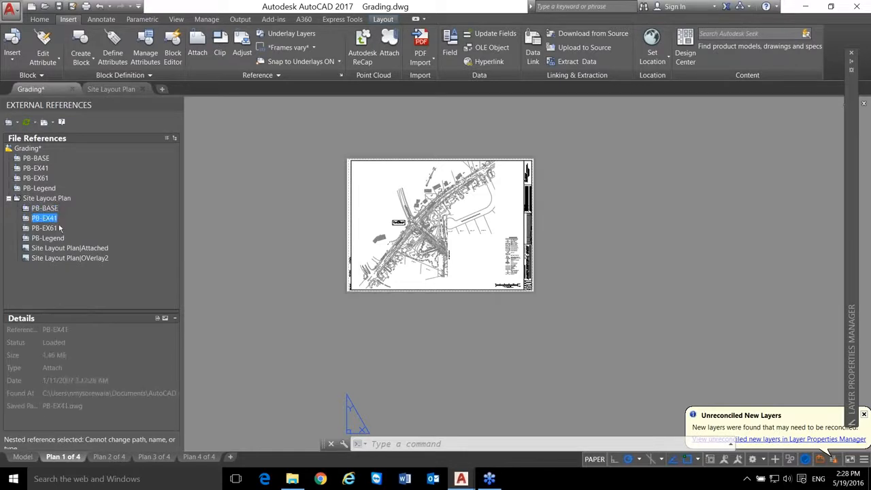
left_click(55, 229)
left_click(52, 238)
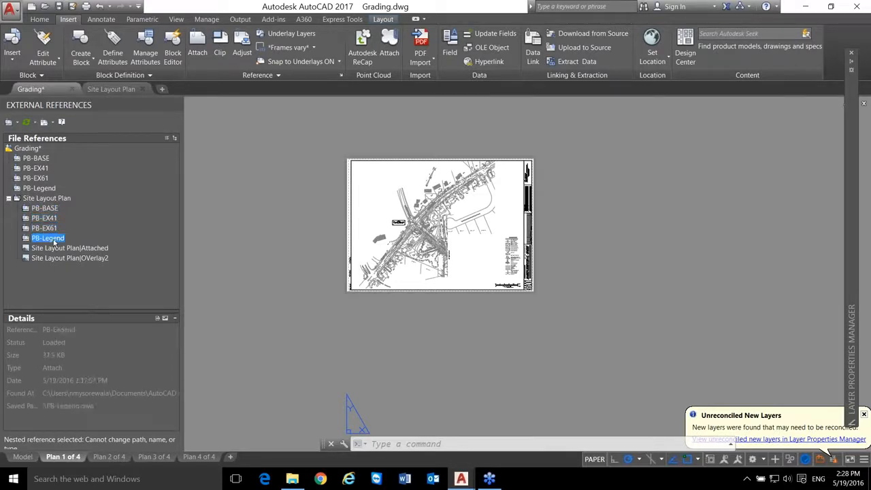
left_click(72, 249)
left_click(81, 257)
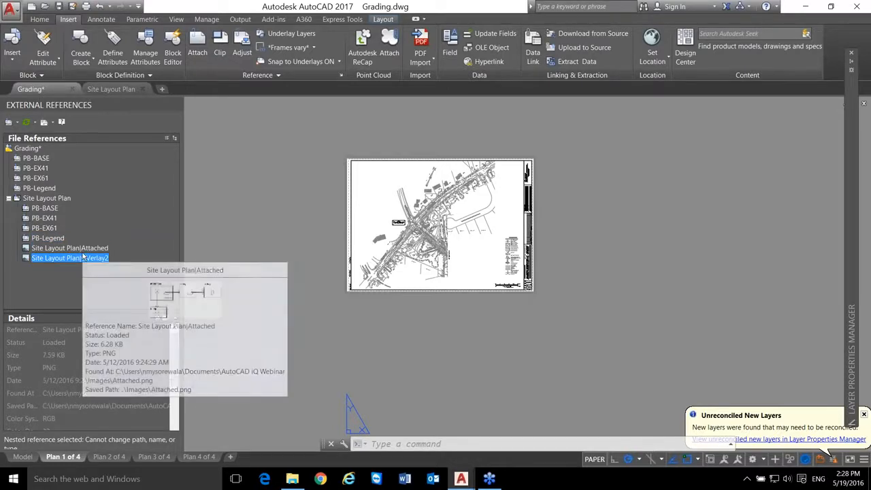
left_click(61, 237)
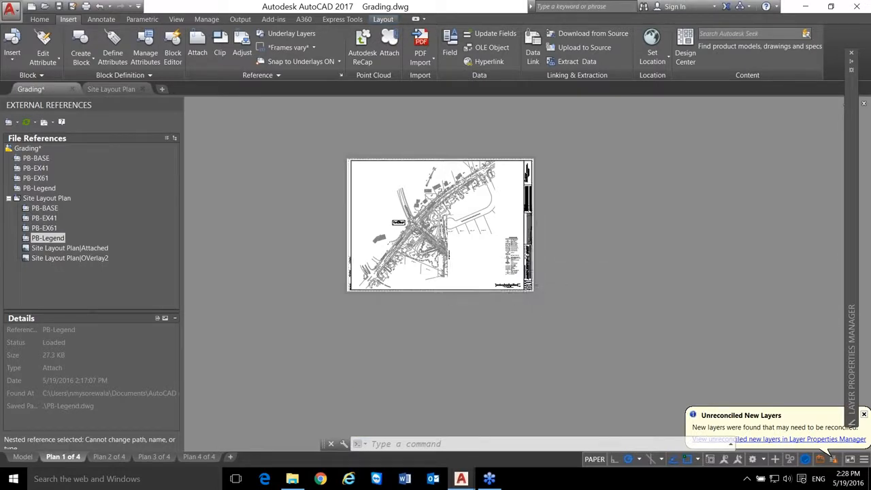
- Dismiss the Unreconciled New Layers notification and check which operations are available for the nested PB-Legend, Attached and PB-BASE references
scroll(513, 270, "up", 5)
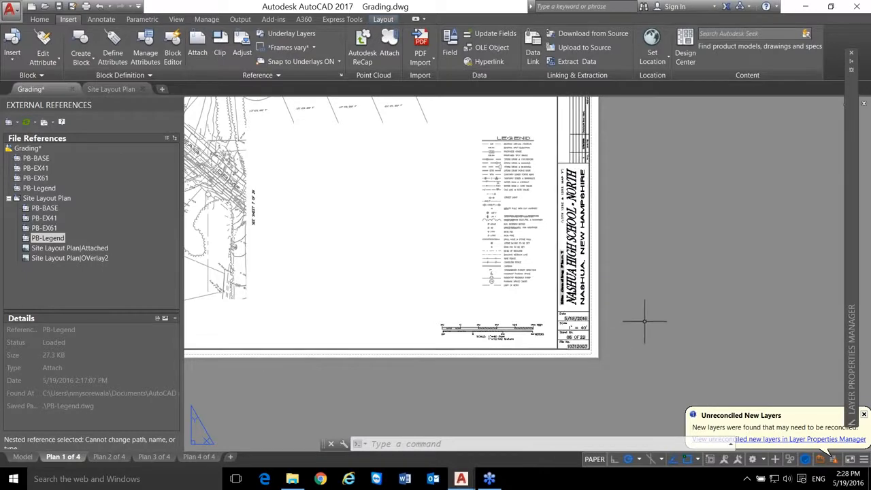
left_click(865, 414)
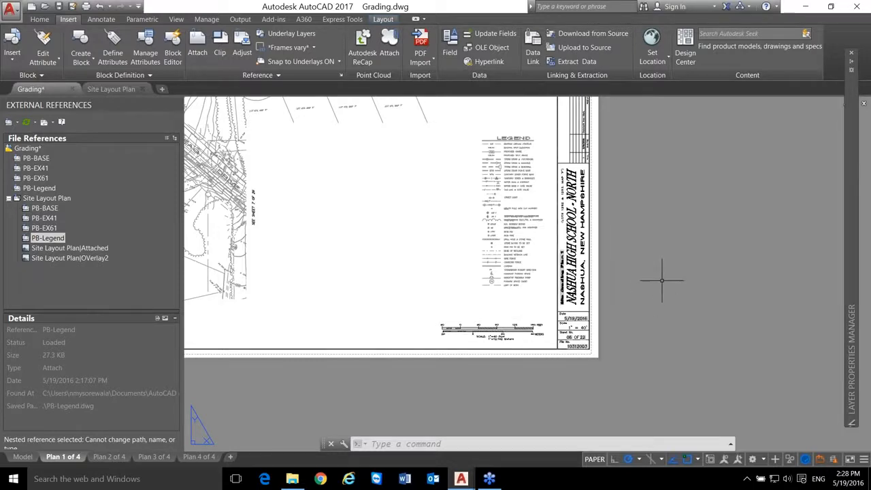
right_click(46, 244)
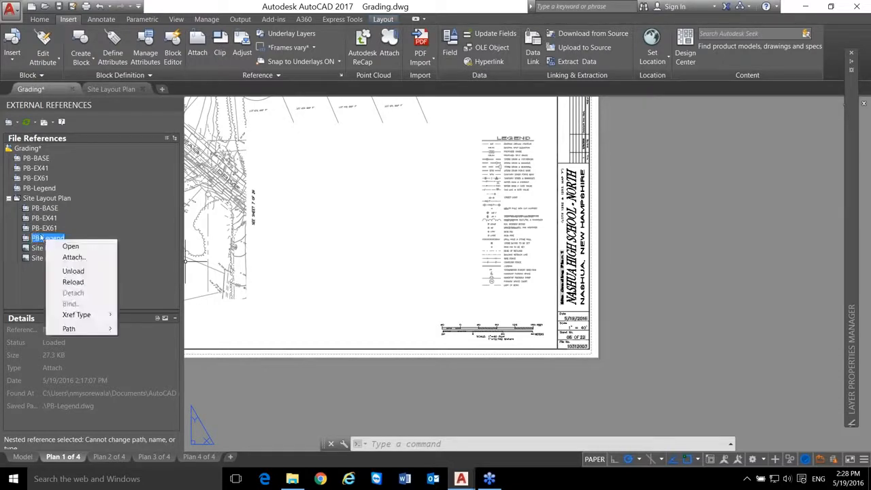
left_click(38, 248)
right_click(38, 248)
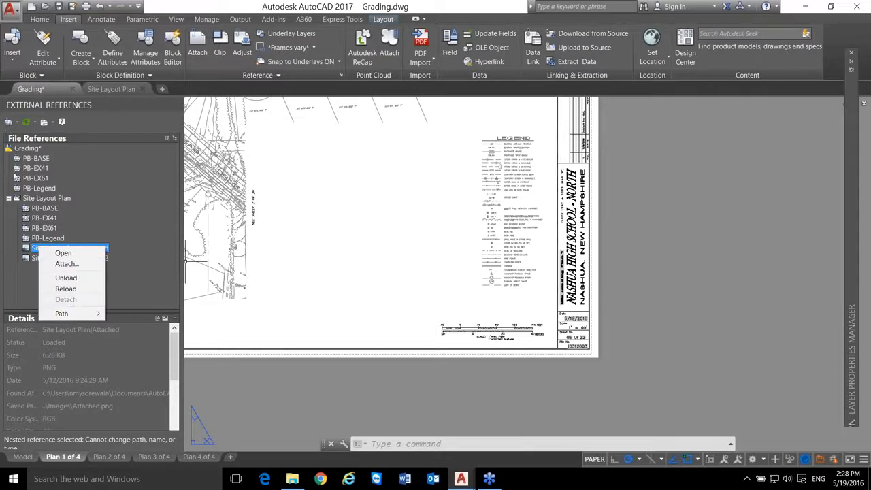
right_click(43, 208)
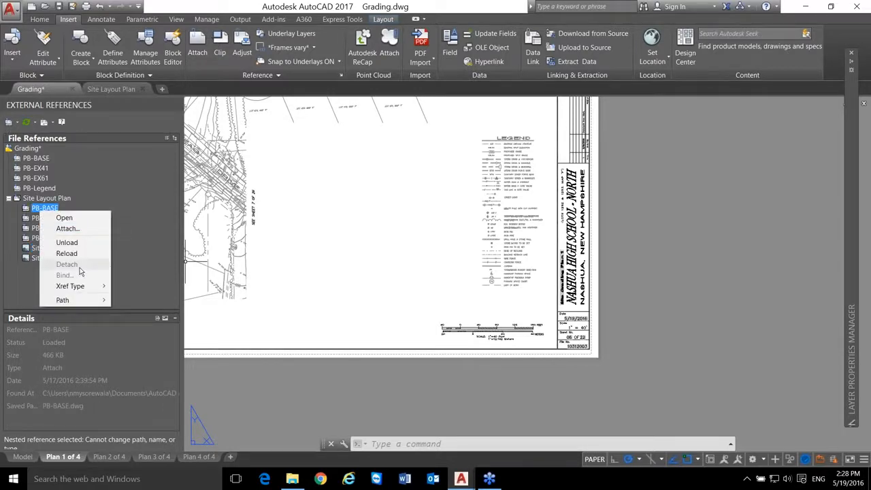
left_click(37, 238)
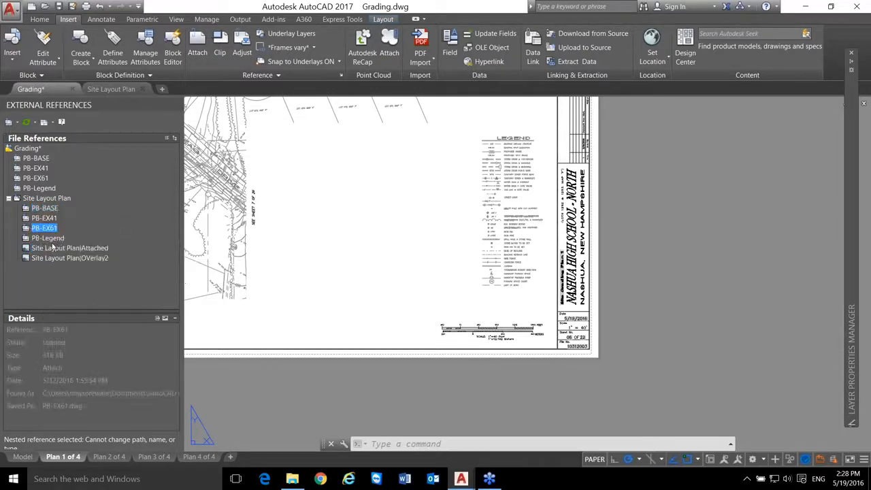
right_click(49, 240)
left_click(71, 221)
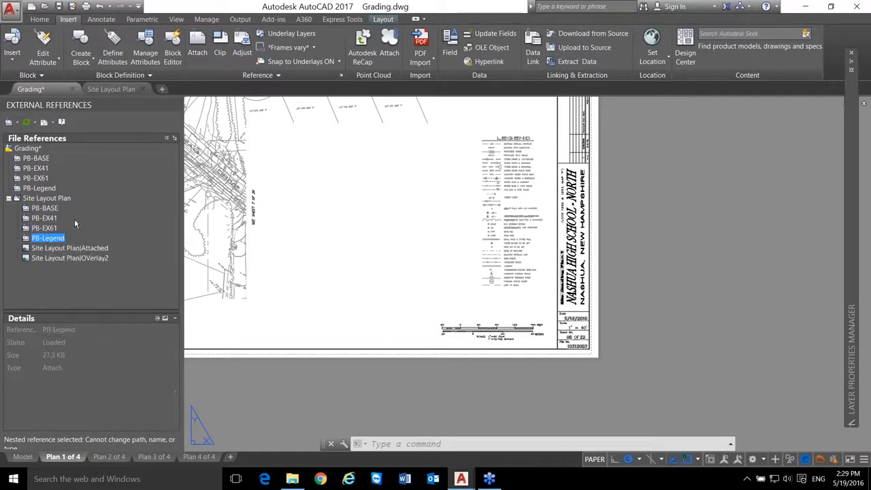
- Compare the PB-Legend, Site Layout Plan and nested image references in List View, and return to Tree View
left_click(166, 138)
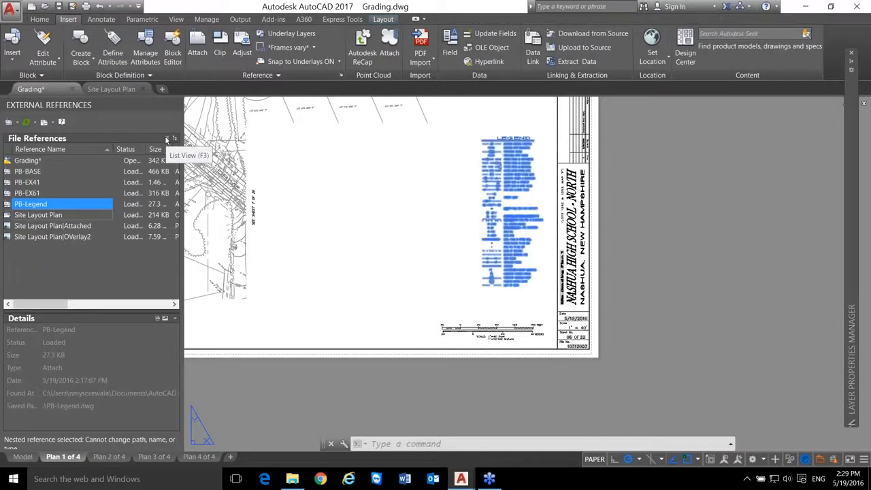
left_click(46, 217)
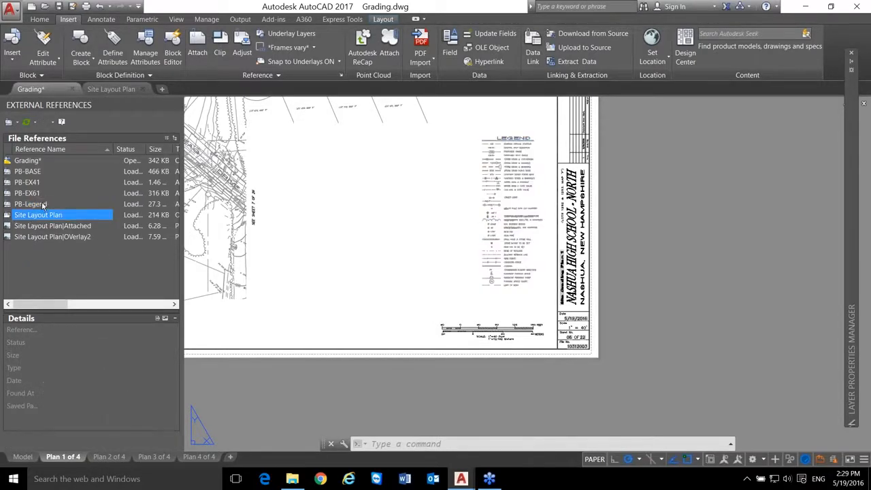
left_click(43, 204)
mouse_move(70, 203)
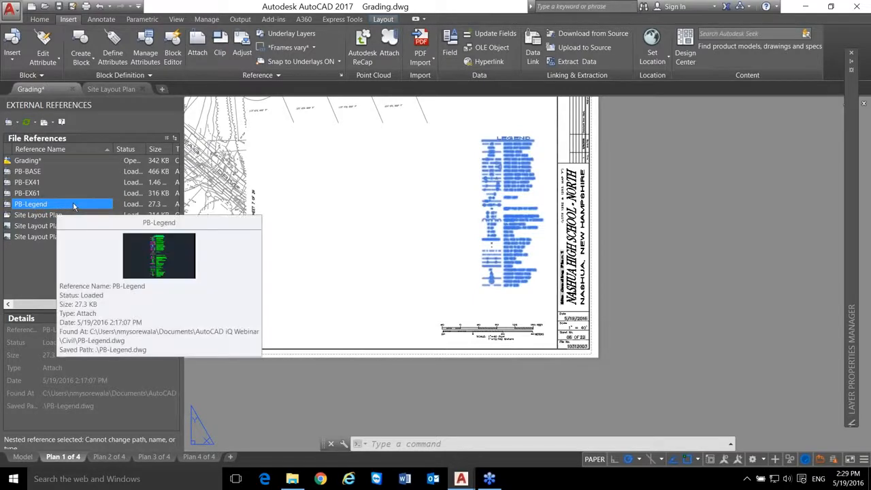
mouse_move(89, 216)
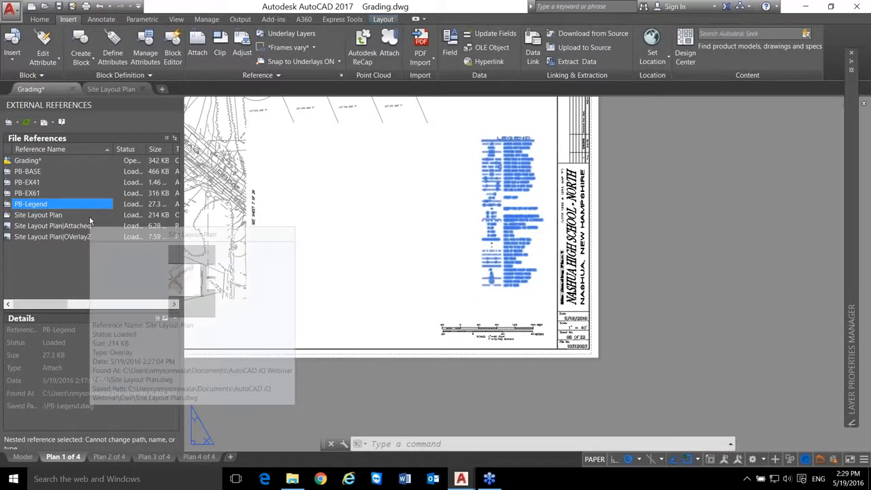
left_click(42, 216)
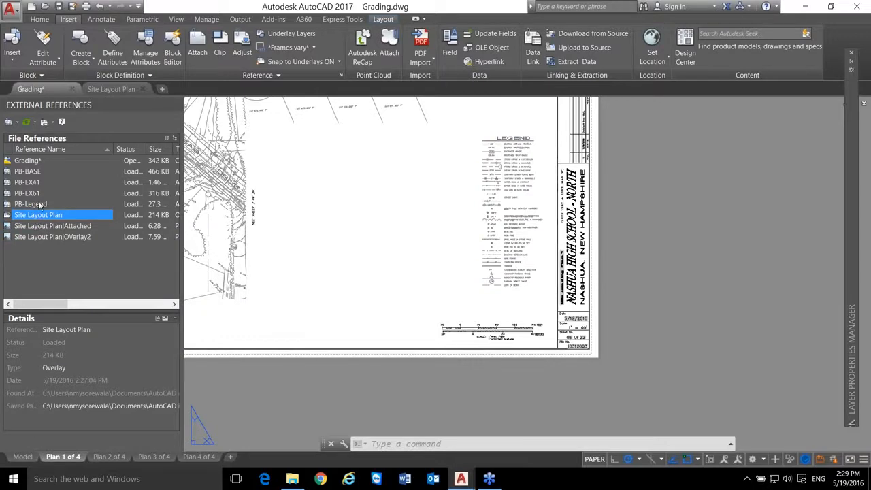
left_click(40, 237)
left_click(61, 226)
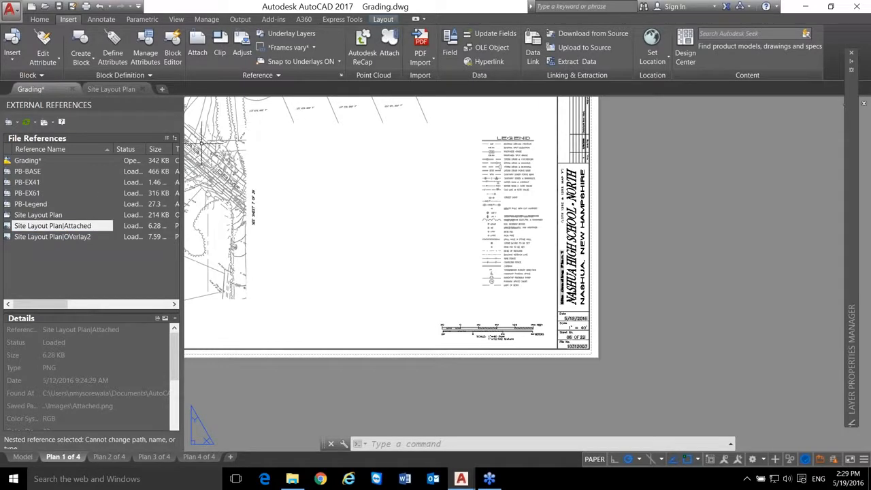
left_click(54, 215)
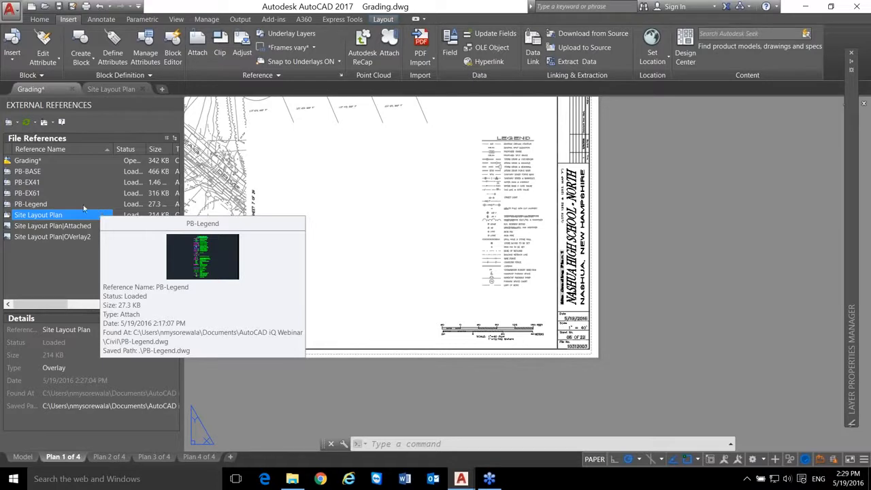
left_click(60, 226)
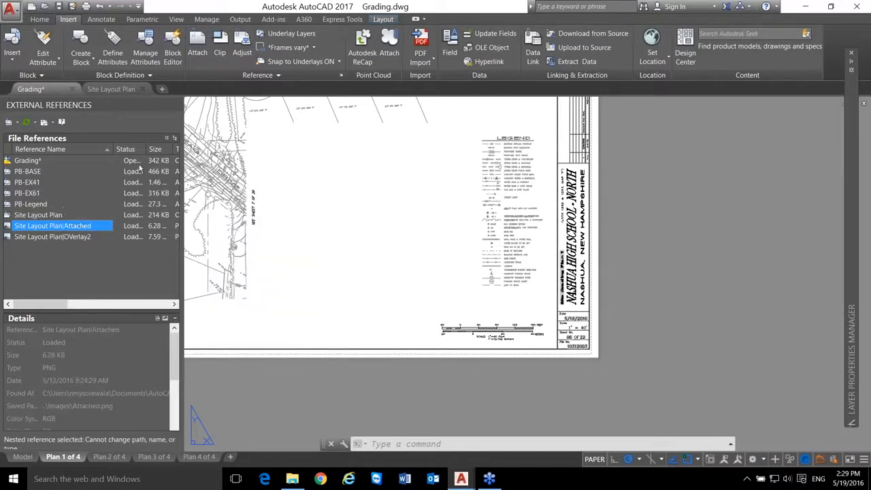
left_click(175, 138)
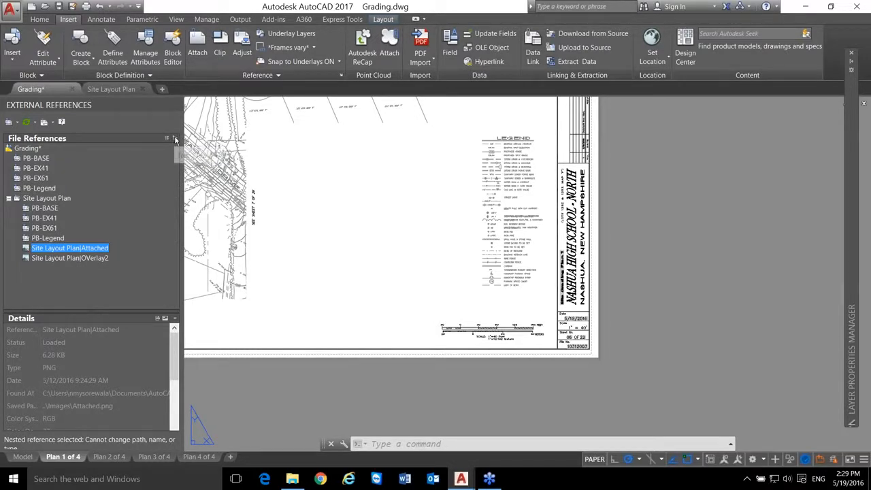
- Examine the details of Site Layout Plan and its nested PB-EX41, PB-EX61, PB-Legend, Attached and OVerlay2 references
left_click(46, 198)
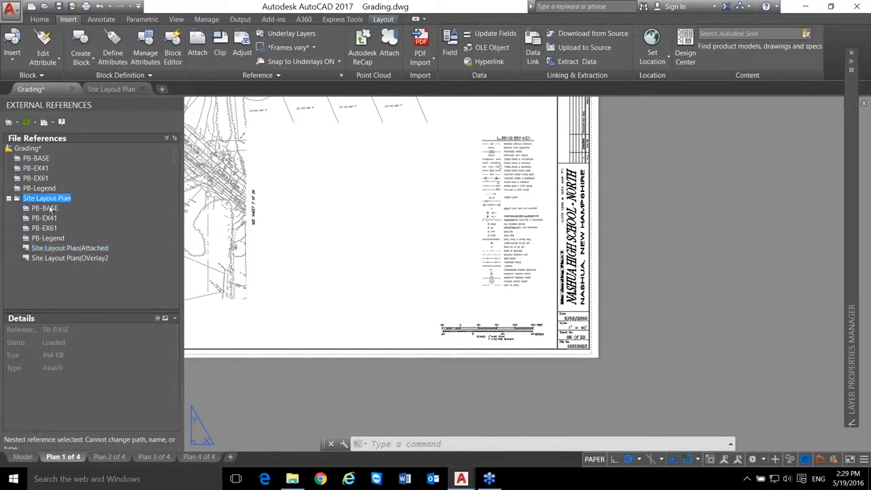
left_click(44, 218)
left_click(48, 228)
left_click(47, 238)
left_click(68, 248)
left_click(66, 258)
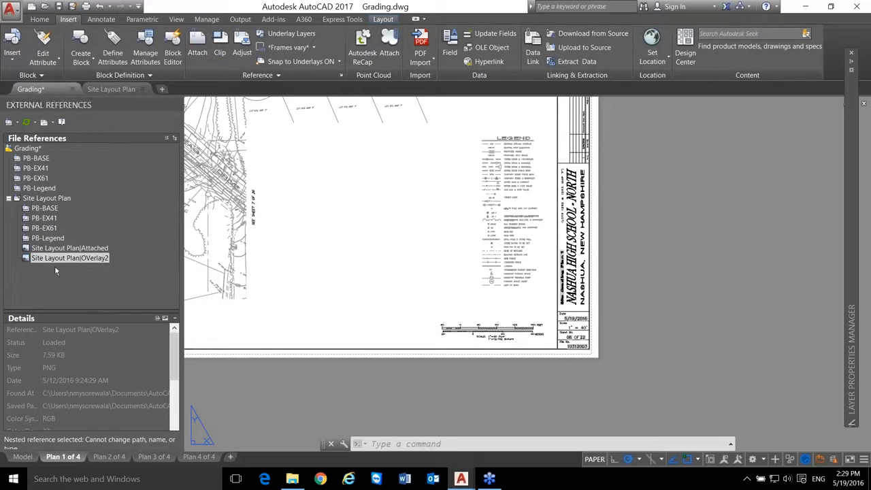
left_click(53, 239)
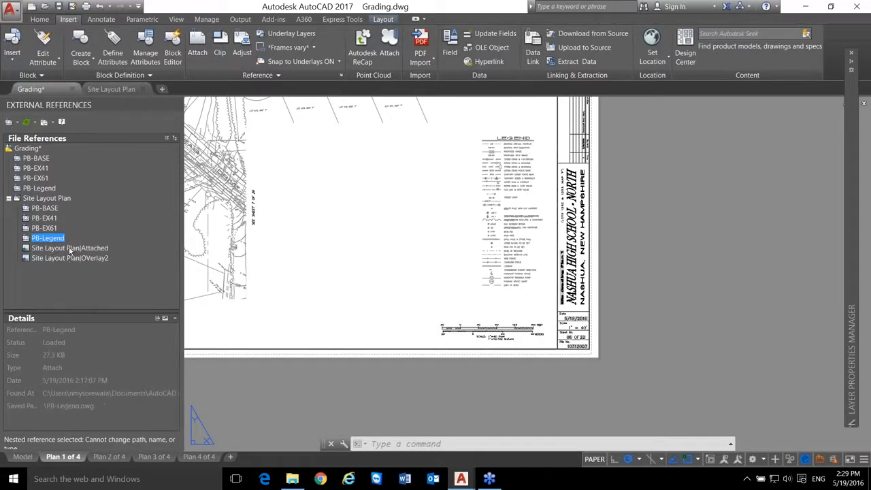
left_click(70, 250)
left_click(74, 259)
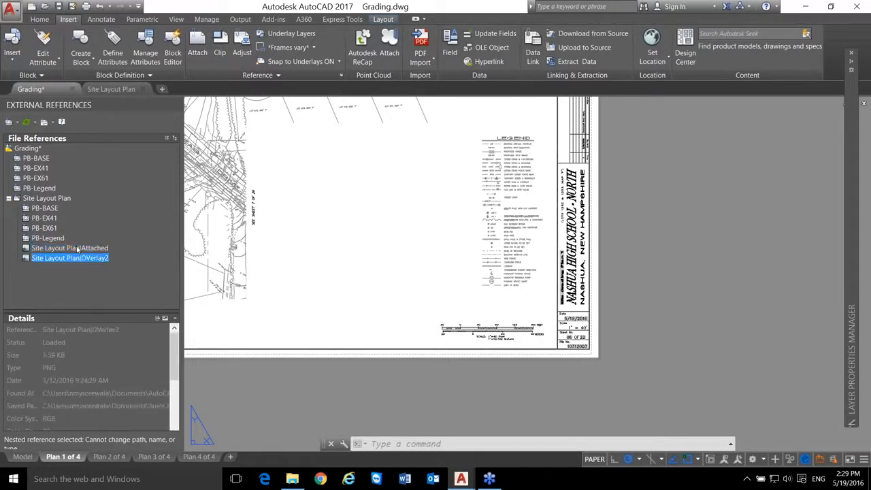
- Switch to the Site Layout Plan drawing, then close and reopen its External References palette
left_click(108, 89)
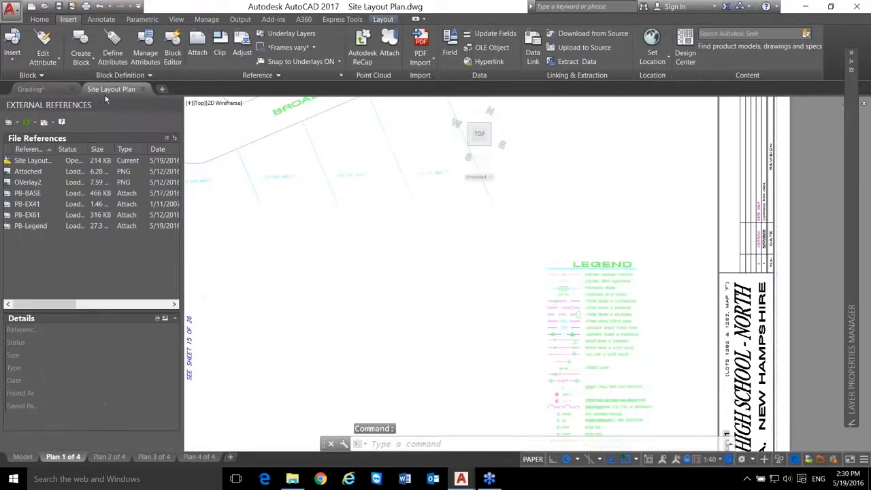
mouse_move(116, 90)
left_click(148, 144)
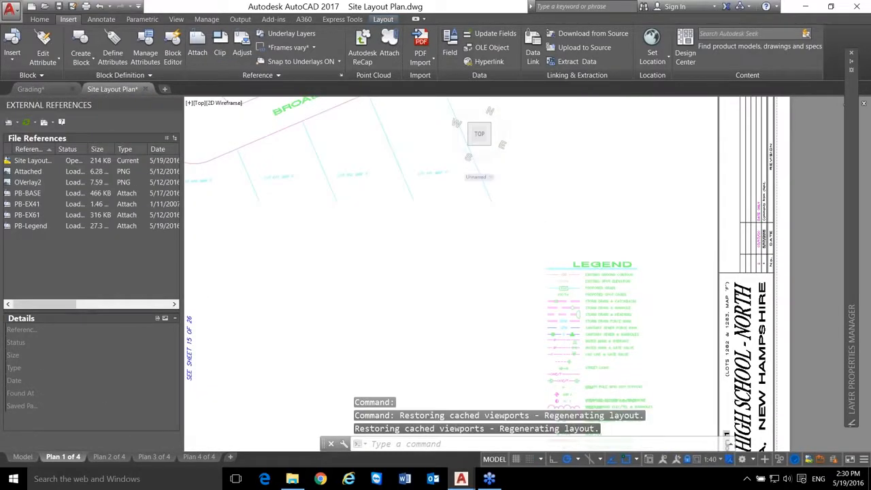
left_click(176, 104)
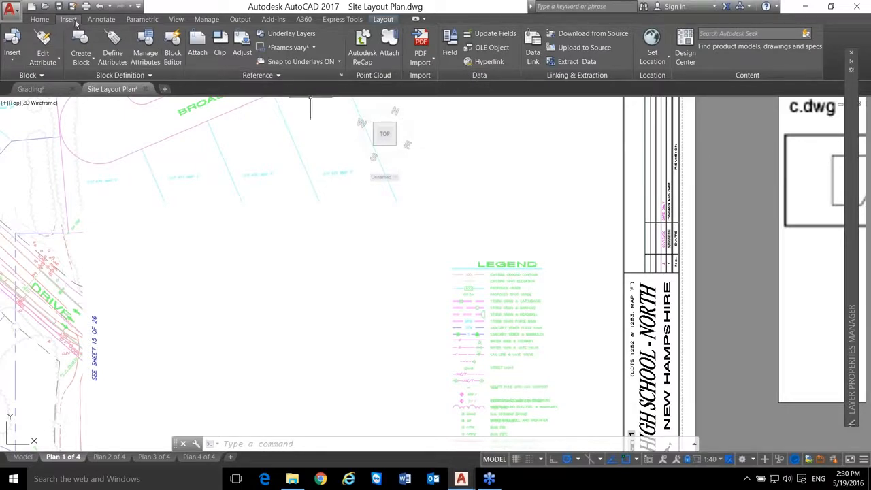
left_click(342, 77)
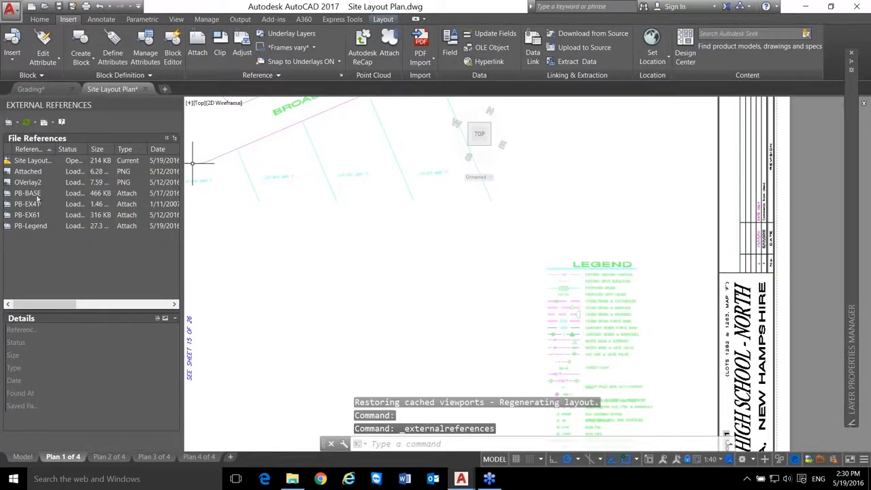
- Set the PB-Legend reference's type to Overlay in the Site Layout Plan drawing
left_click(34, 183)
left_click(37, 226)
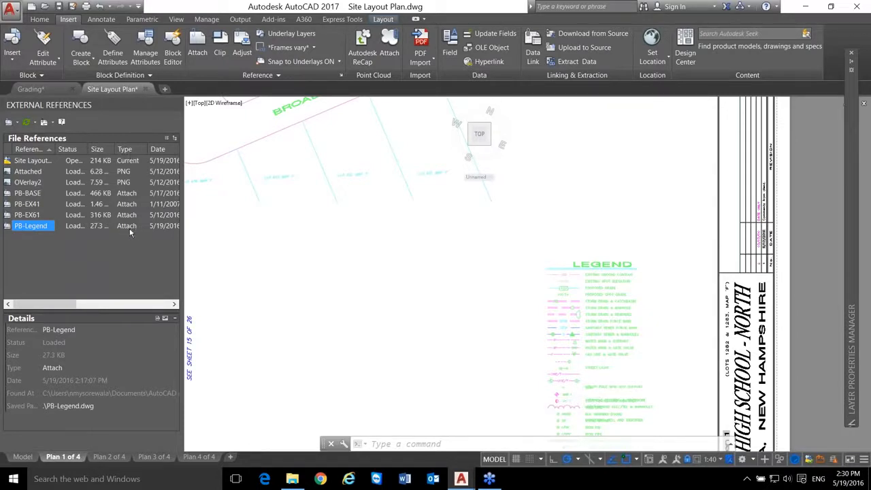
right_click(40, 228)
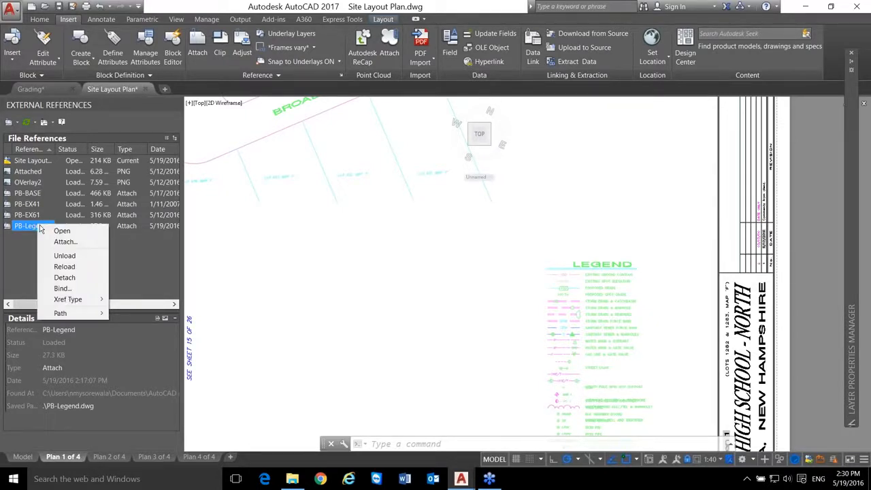
mouse_move(75, 302)
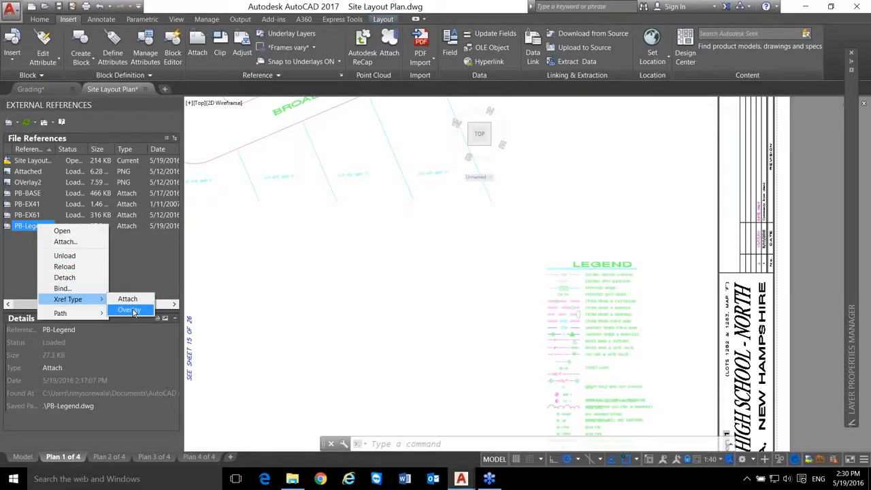
left_click(45, 378)
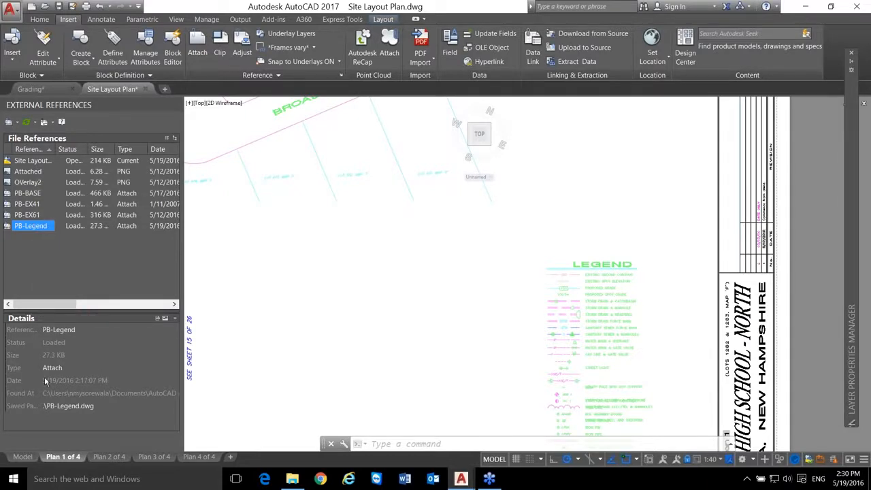
left_click(55, 368)
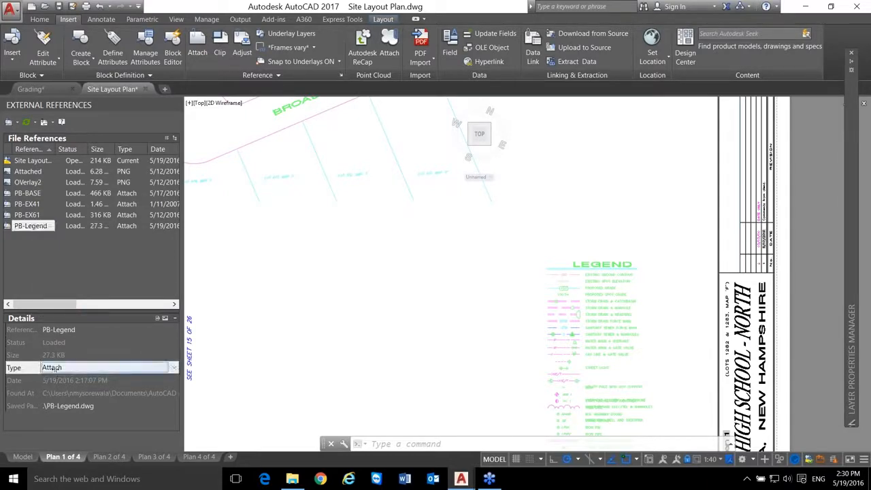
left_click(172, 368)
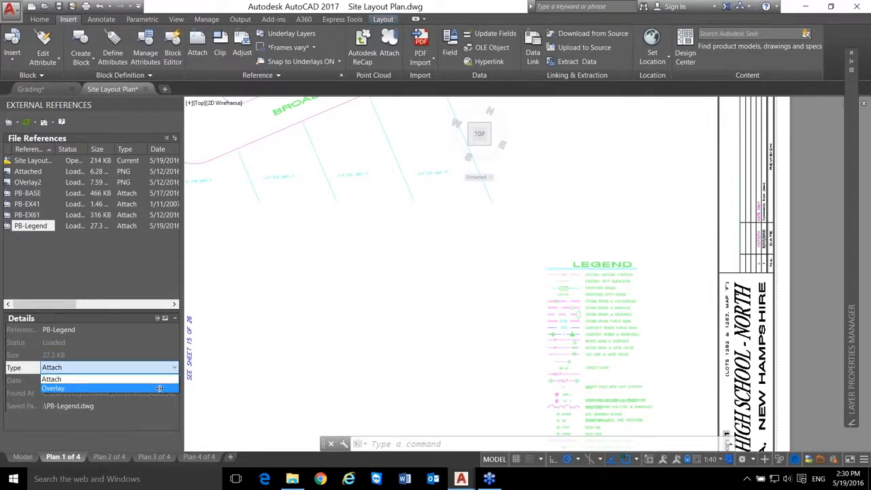
left_click(159, 388)
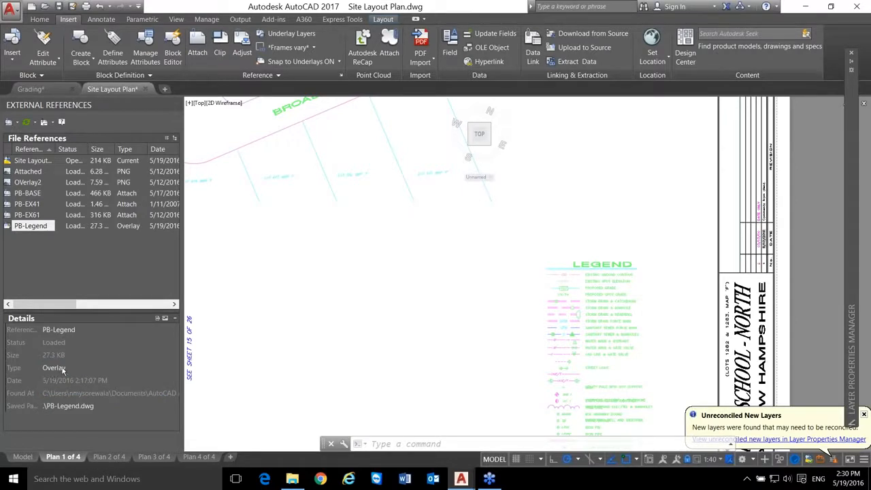
- Compare the details of the OVerlay2 image with those of the PB-Legend and PB-EX61 drawing references
left_click(34, 183)
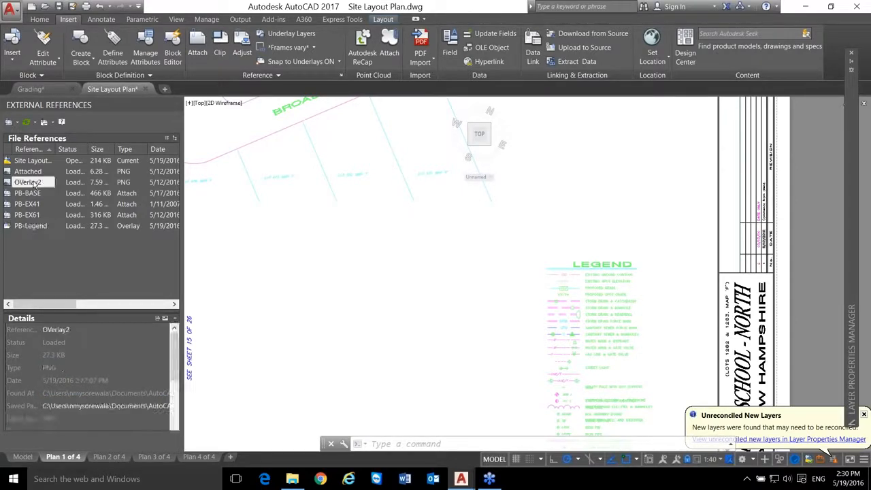
left_click_drag(175, 341, 190, 350)
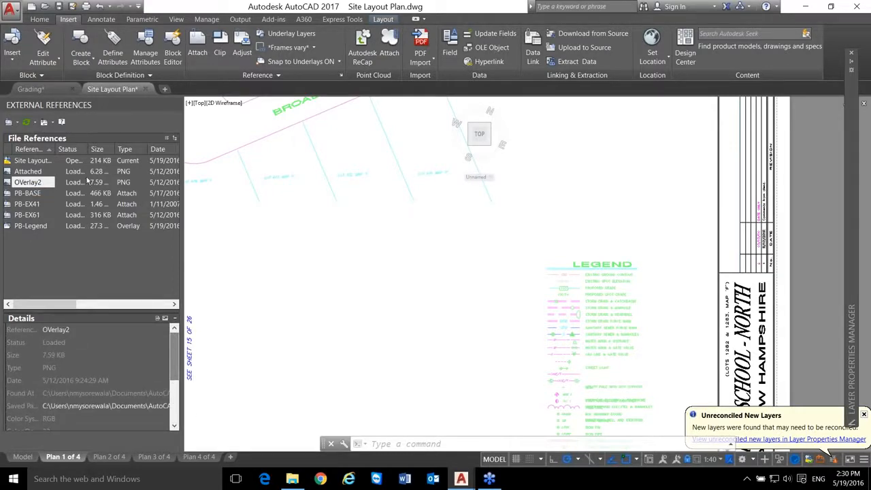
left_click(38, 226)
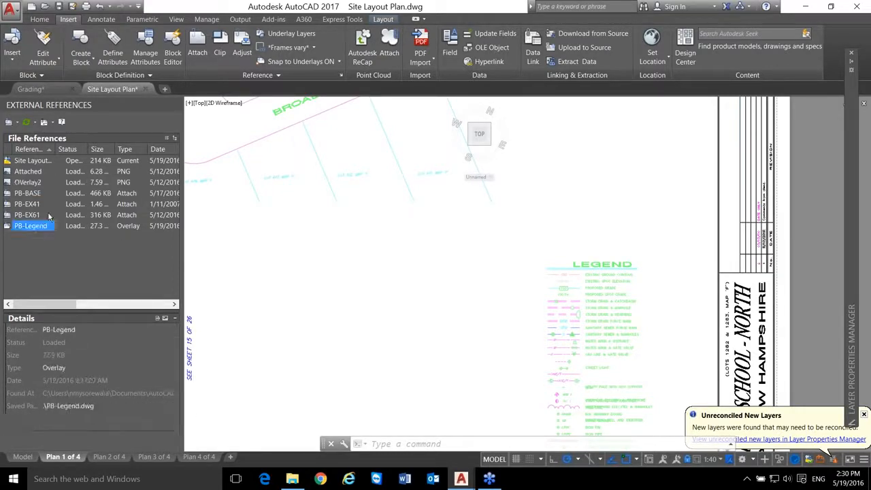
mouse_move(48, 216)
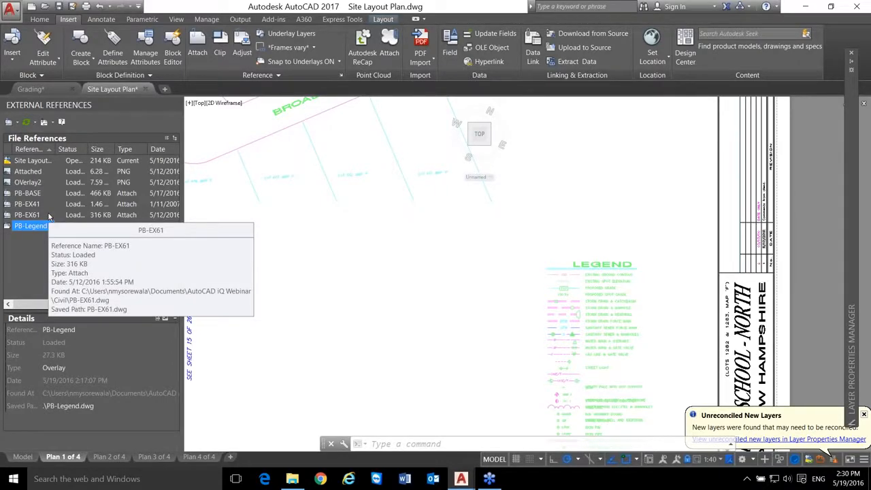
left_click(49, 242)
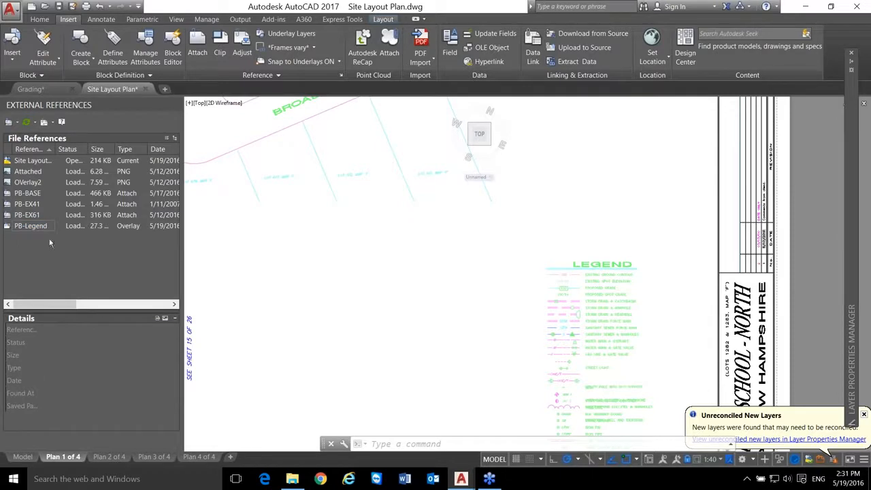
- Save the Site Layout Plan drawing and reload its reference in the Grading drawing
left_click(60, 9)
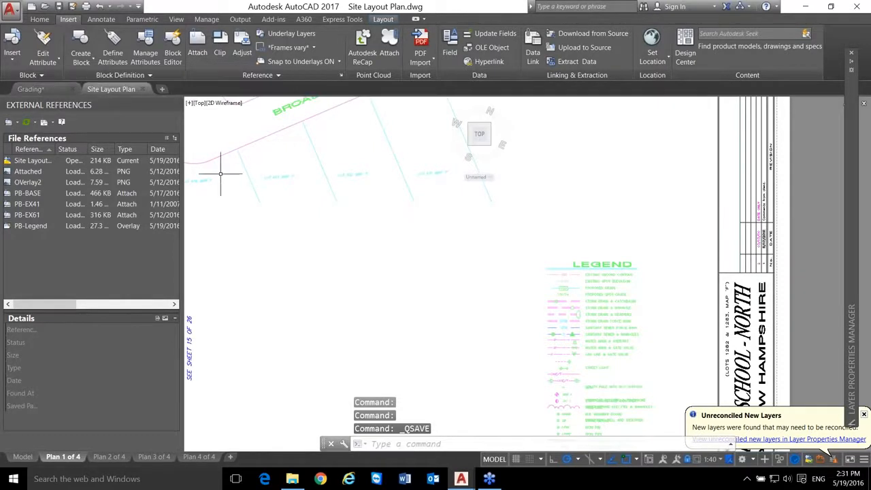
left_click(47, 90)
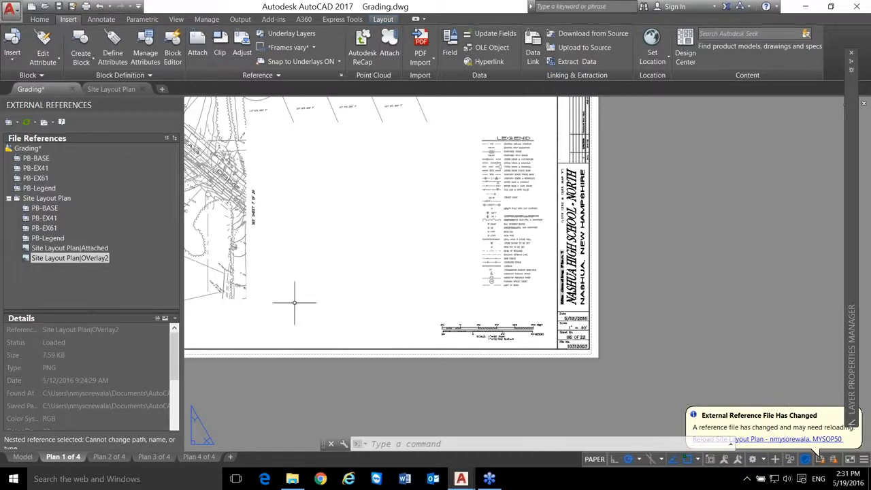
right_click(31, 198)
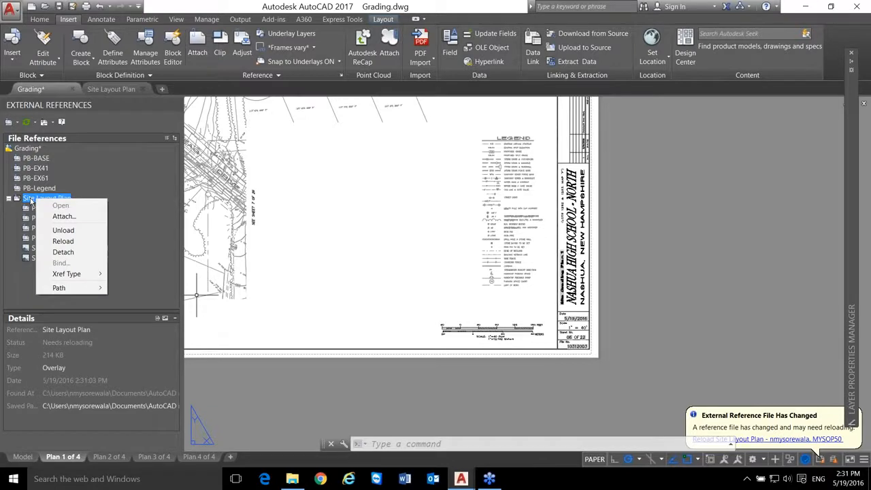
left_click(63, 242)
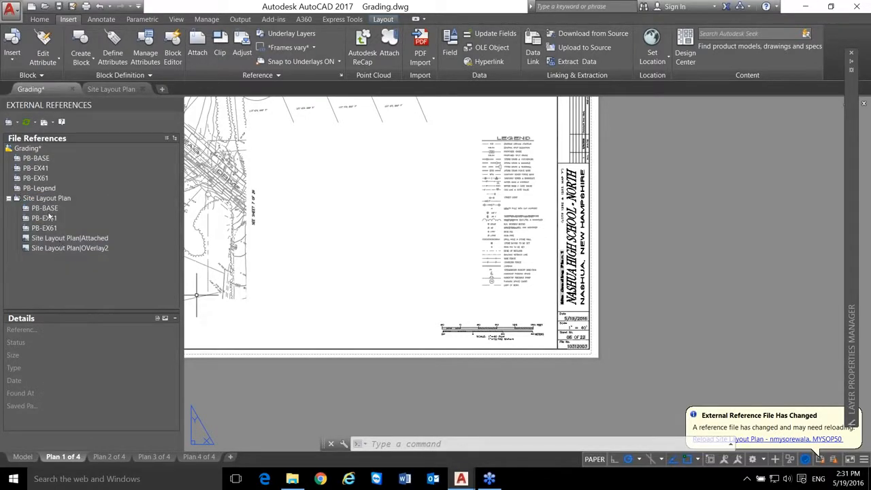
- Examine the details of the nested PB-BASE reference and PB-EX41, and the path options offered for PB-EX61, in the Grading drawing
mouse_move(60, 235)
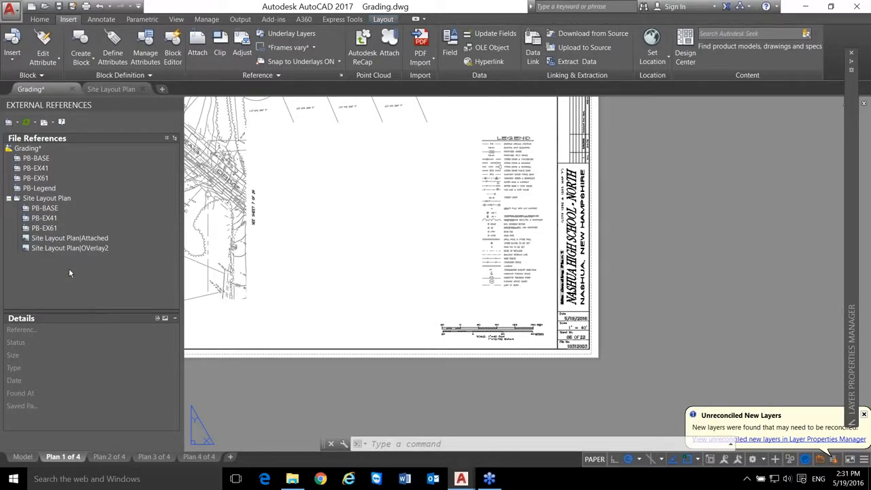
left_click(34, 208)
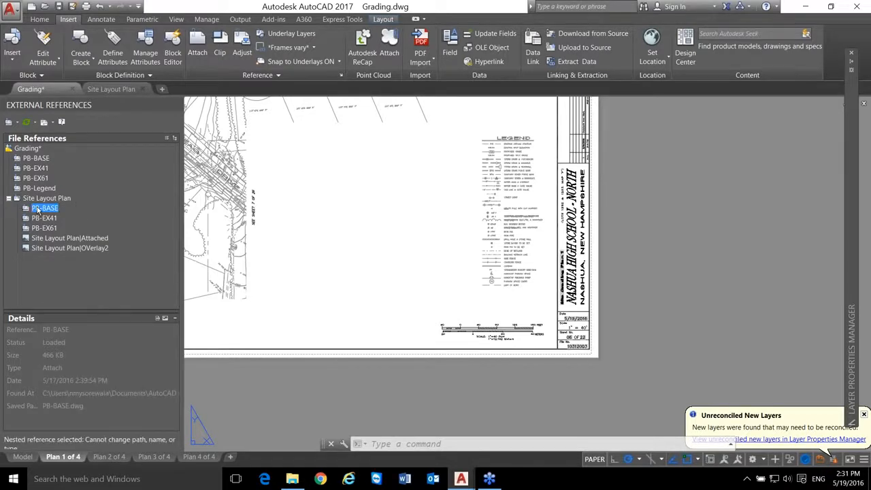
mouse_move(31, 212)
left_click(36, 178)
right_click(37, 175)
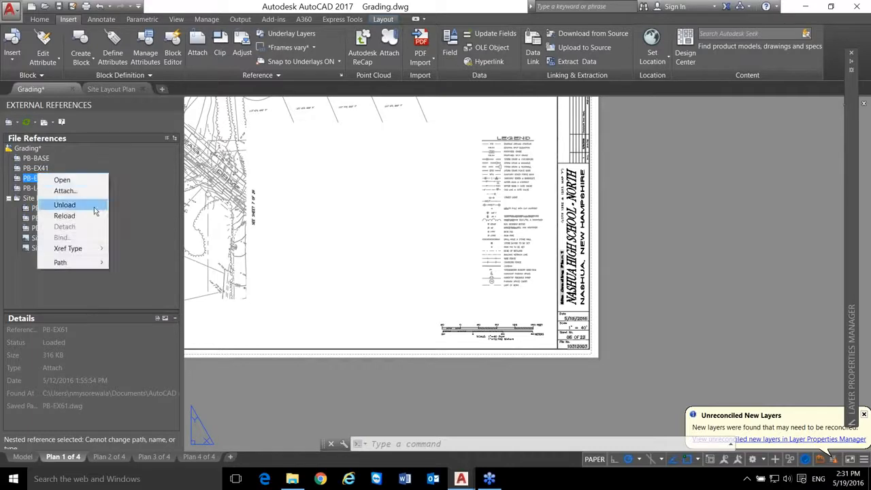
mouse_move(89, 263)
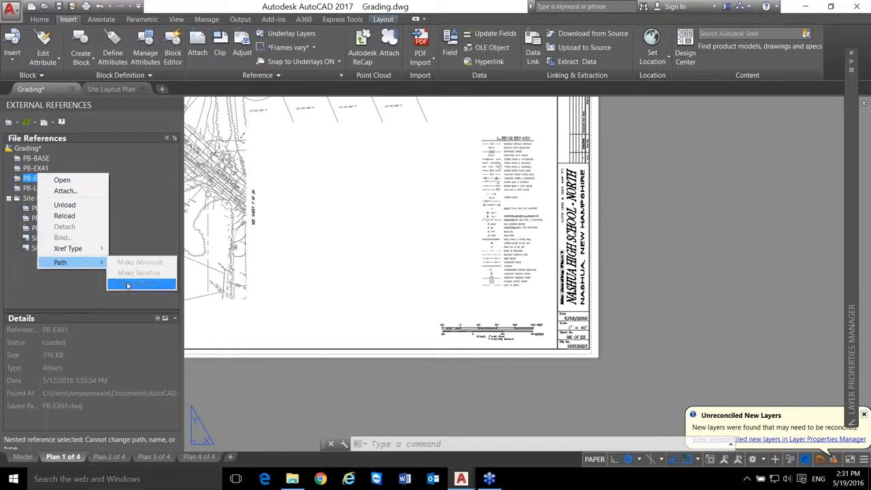
left_click(101, 145)
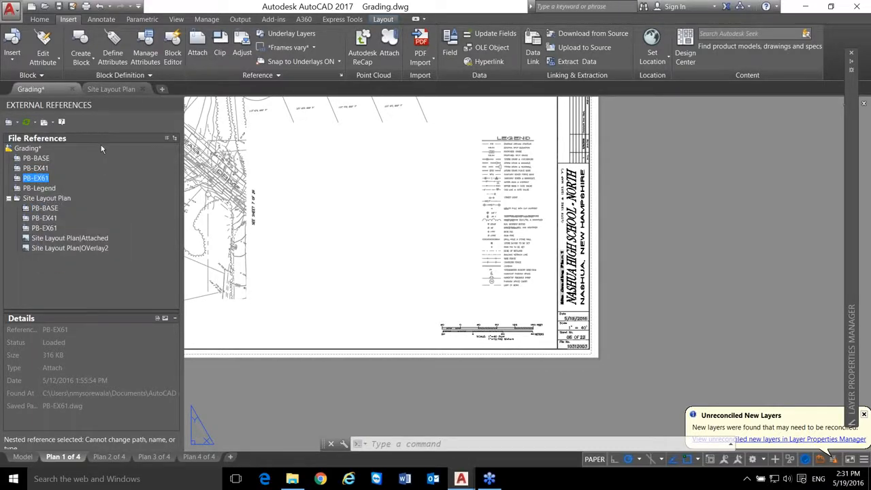
mouse_move(77, 167)
right_click(39, 180)
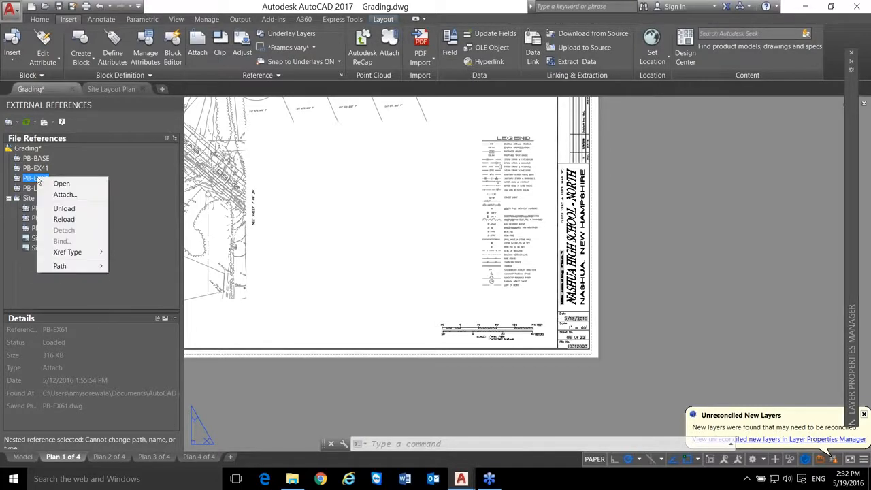
left_click(4, 301)
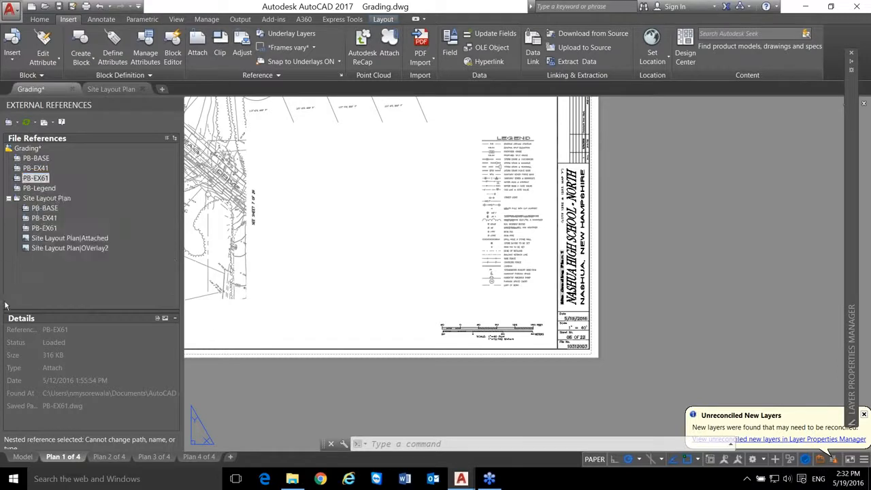
left_click(45, 172)
mouse_move(42, 171)
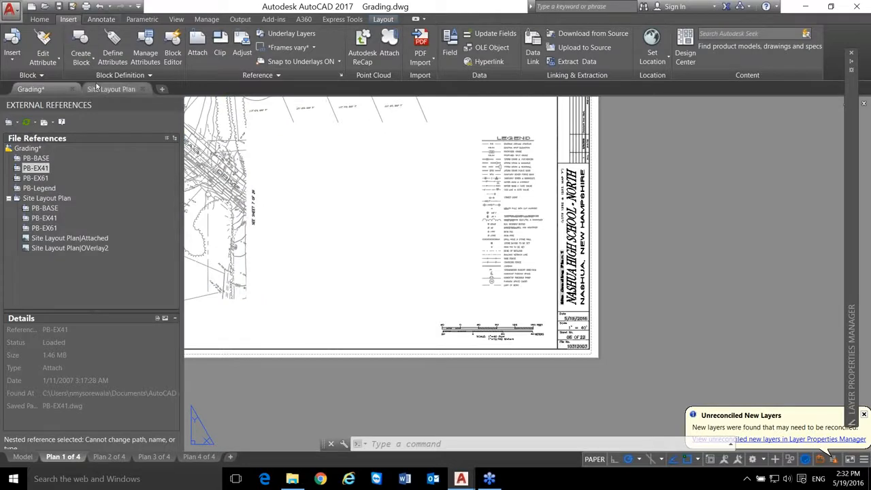
- Switch to the Site Layout Plan drawing and remove the saved path from the PB-EX41 reference
left_click(113, 90)
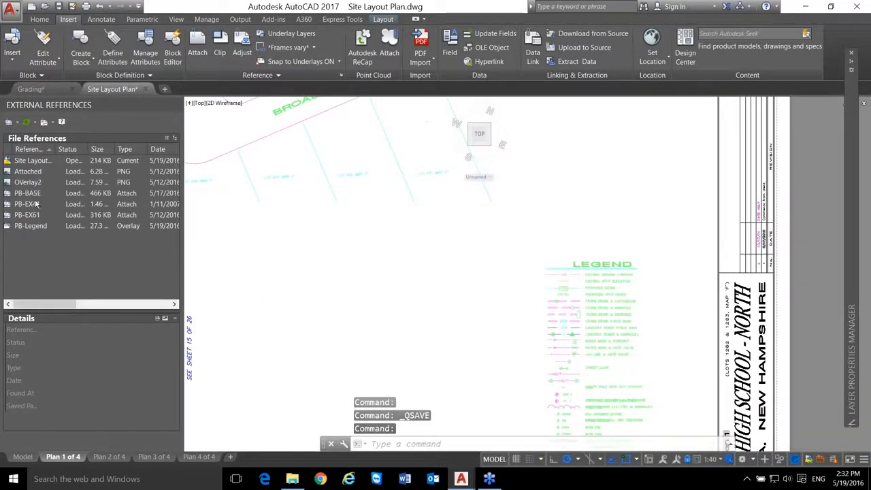
right_click(33, 205)
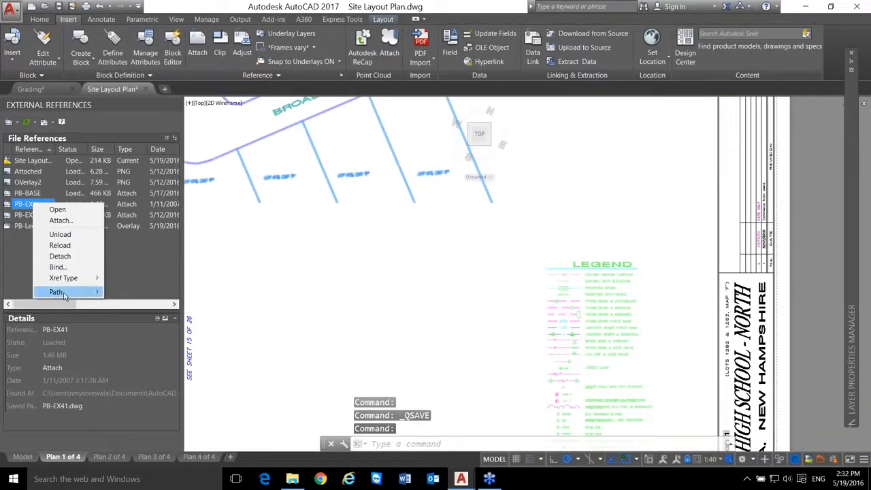
mouse_move(56, 291)
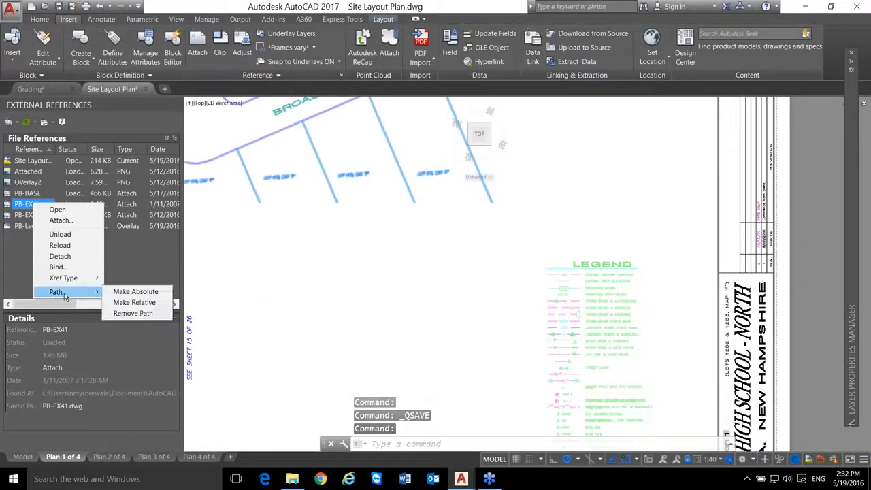
left_click(119, 313)
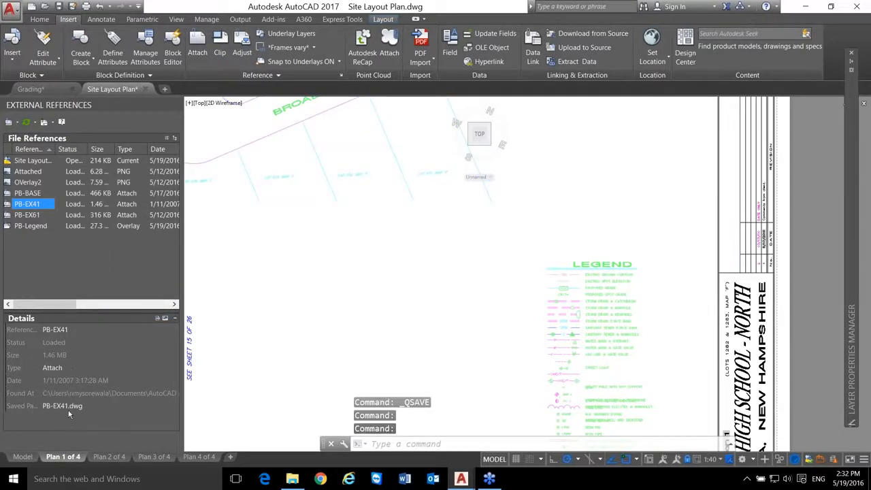
left_click(95, 406)
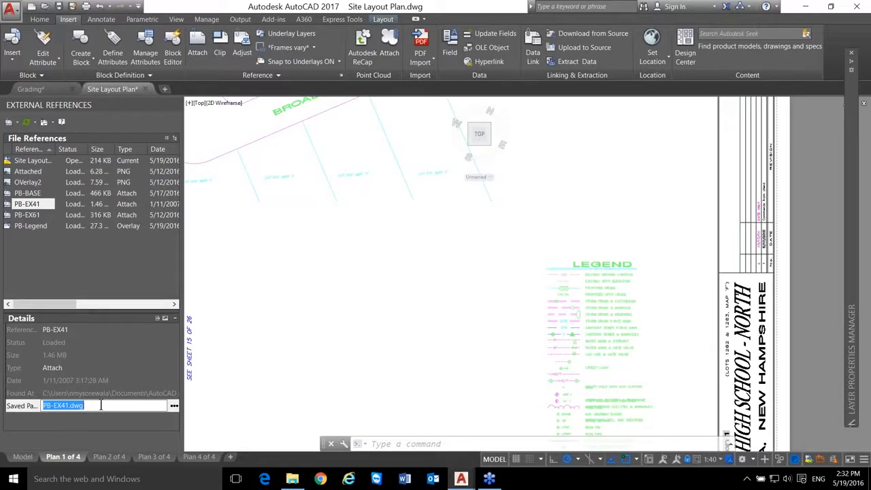
left_click(323, 358)
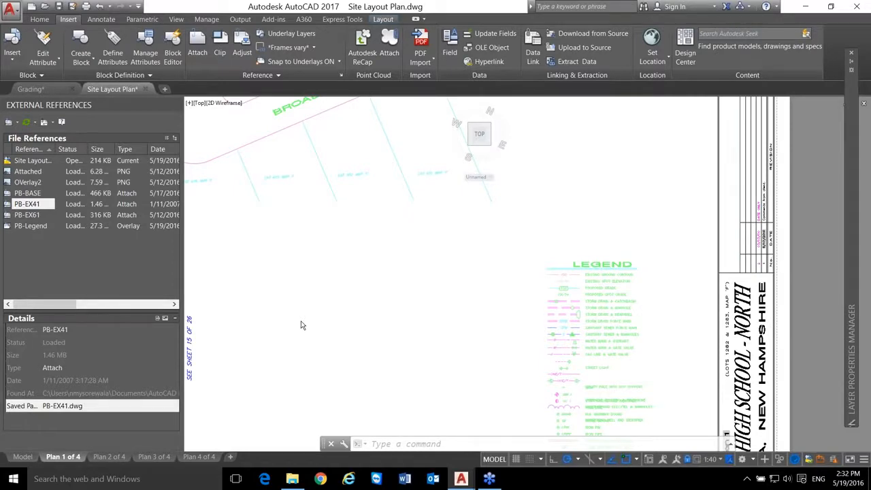
- Open the program options for file locations and expand the Support File Search Path list
type("OP")
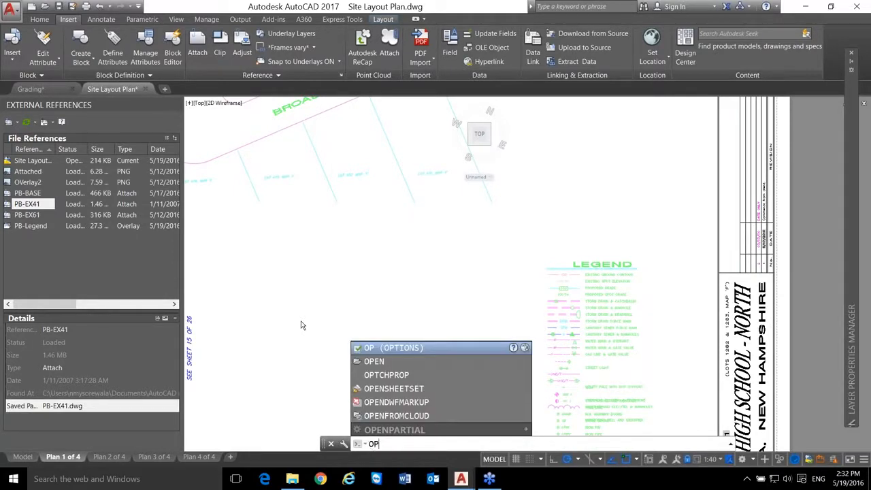
left_click(10, 9)
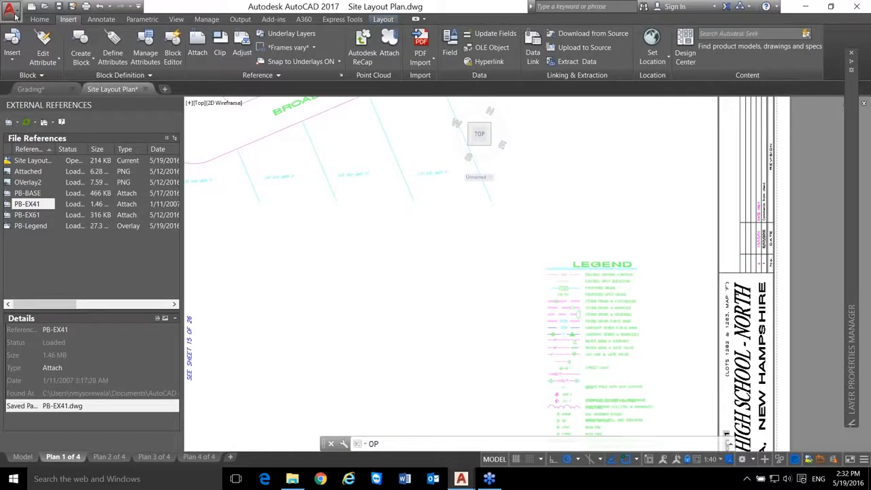
left_click(116, 360)
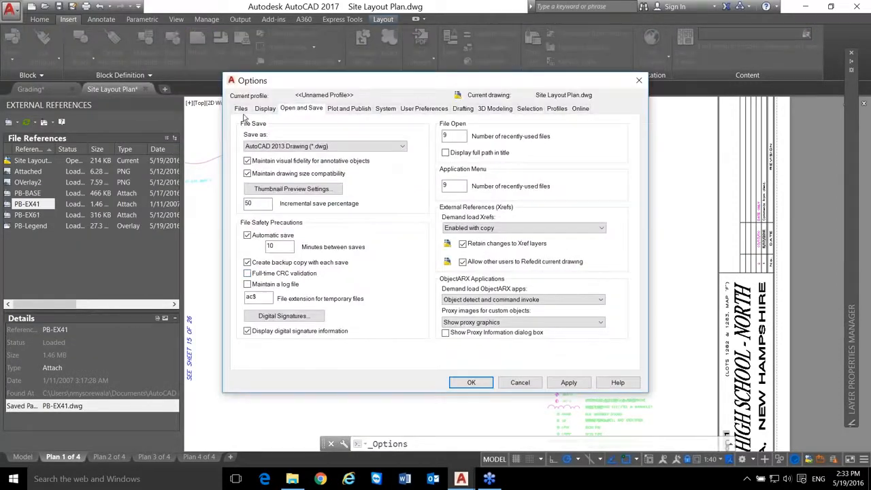
left_click(241, 110)
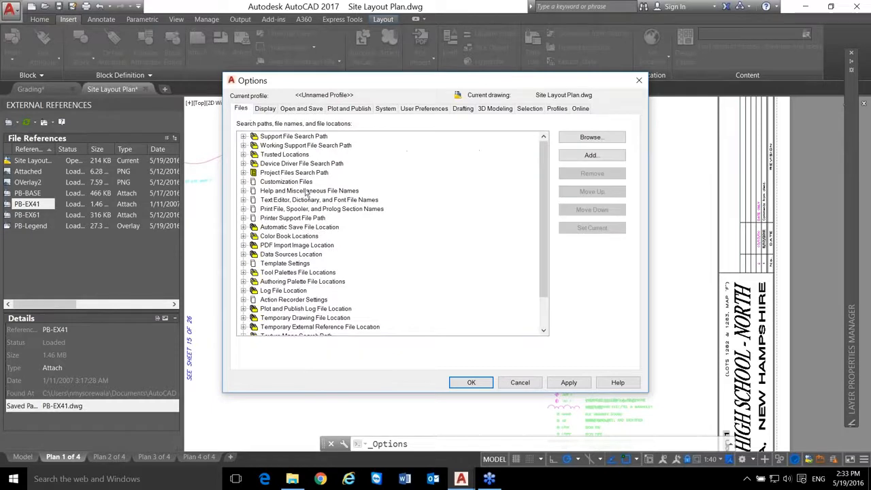
left_click(244, 137)
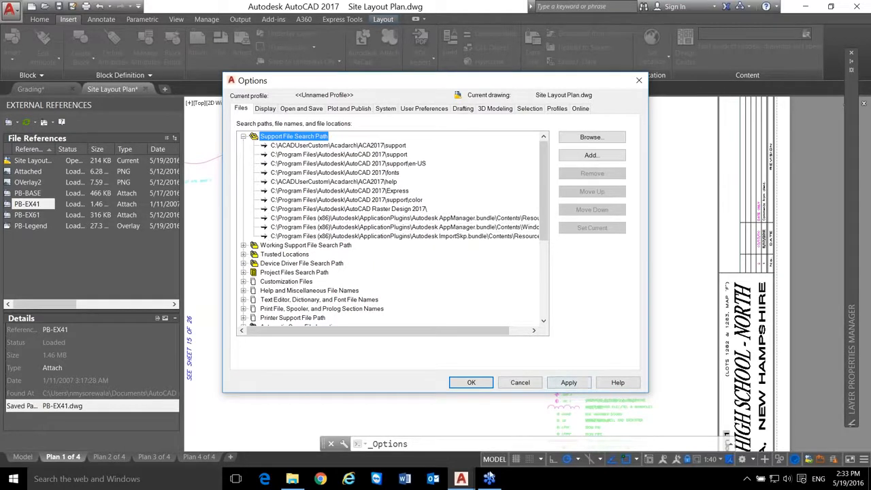
- Examine the Start in folder in the AutoCAD 2017 shortcut's properties, leaving the properties unchanged
left_click(463, 481)
right_click(465, 483)
right_click(454, 419)
left_click(476, 407)
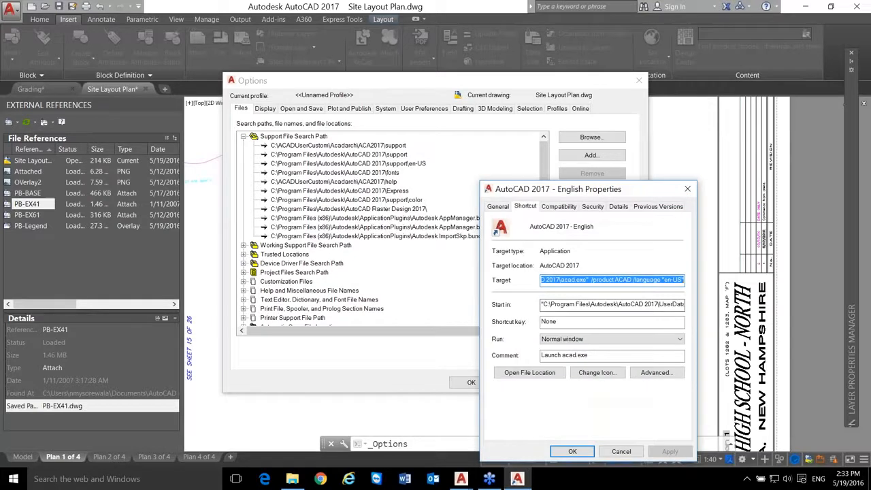
left_click_drag(543, 306, 706, 300)
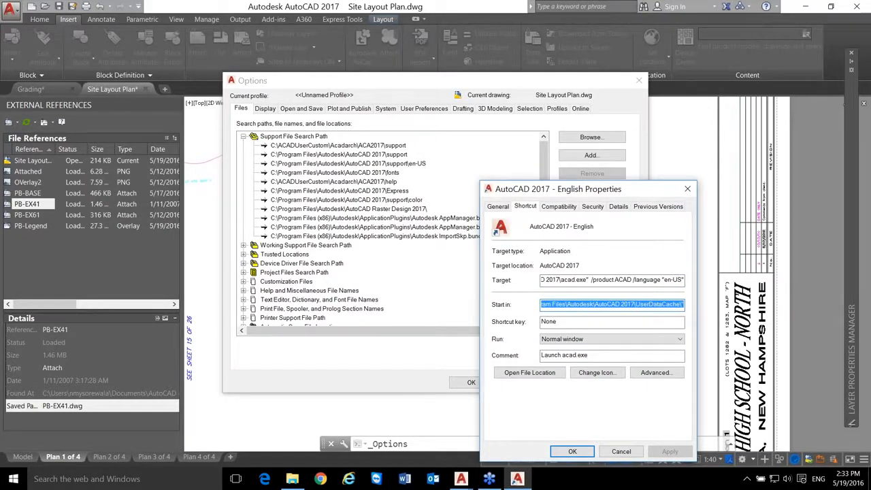
left_click(621, 455)
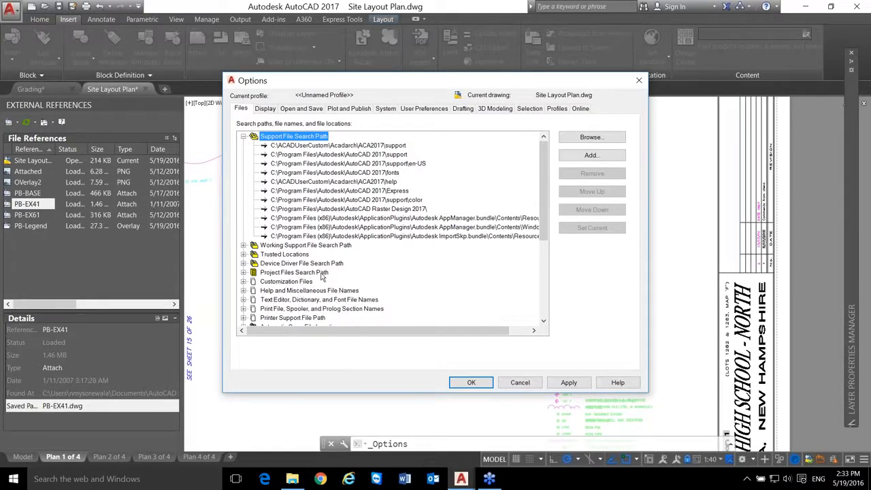
- Add a project named Project1 under Project Files Search Path, with a blank folder entry beneath it
left_click(299, 272)
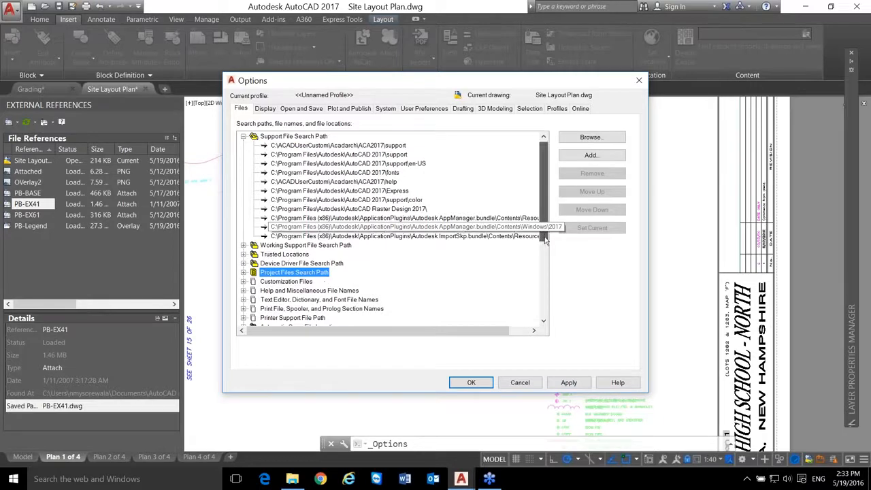
scroll(236, 234, "down", 2)
left_click(244, 209)
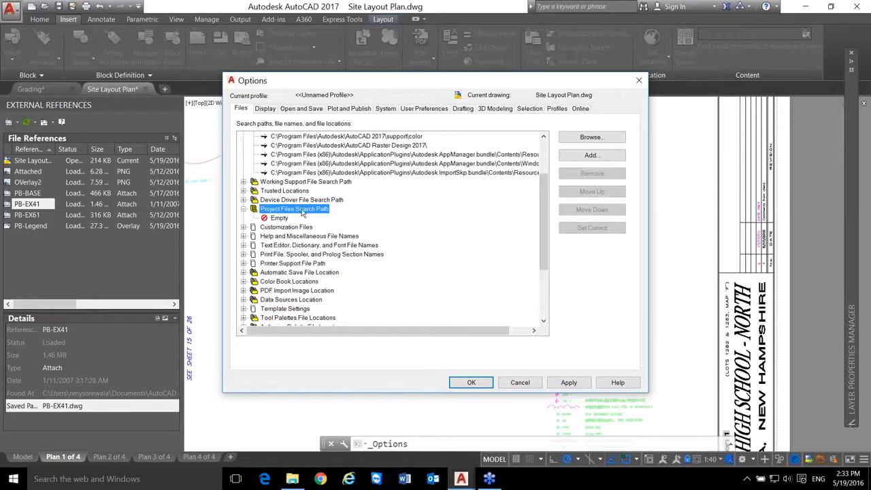
left_click(281, 218)
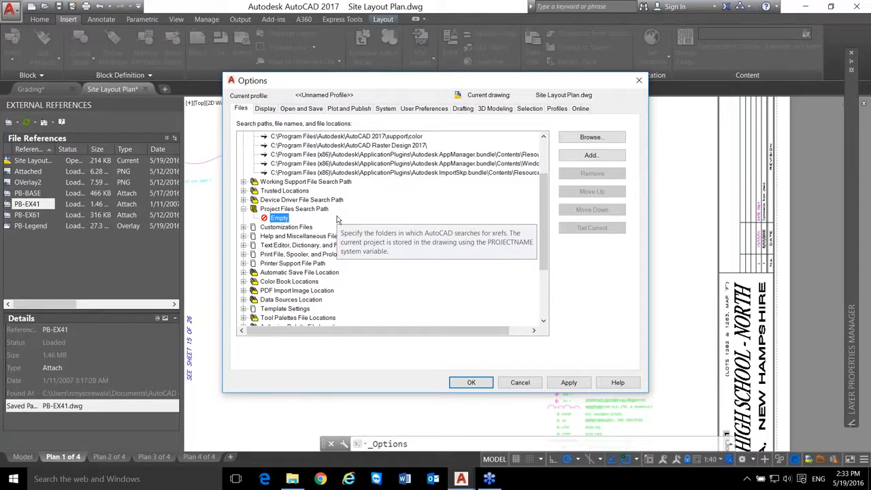
left_click(591, 156)
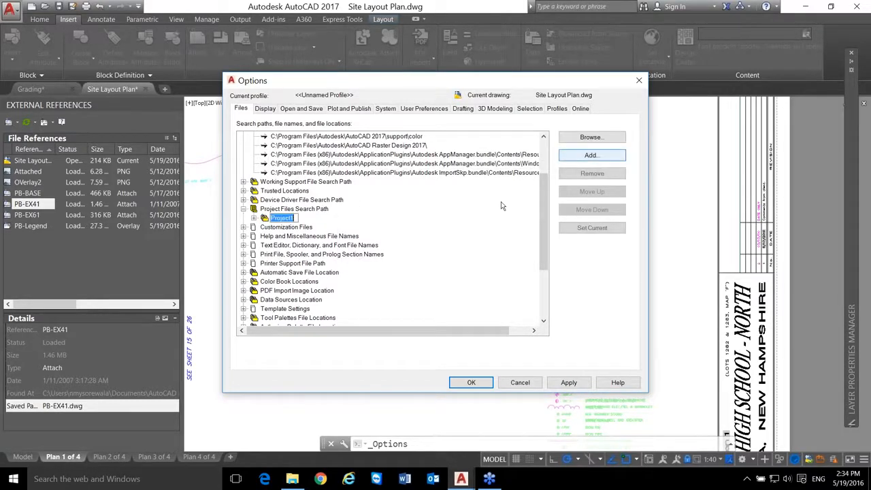
key("Return")
left_click(591, 155)
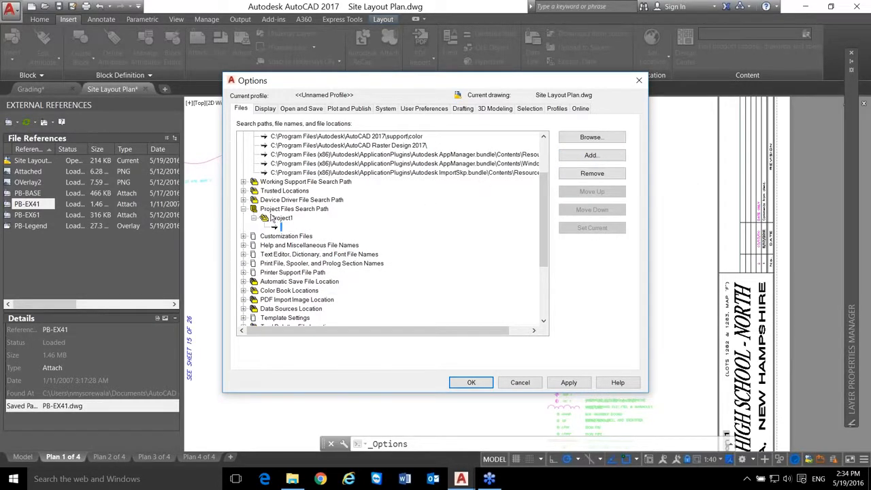
- Add a second project, Project2, under Project Files Search Path and accept the options
left_click(289, 209)
left_click(570, 157)
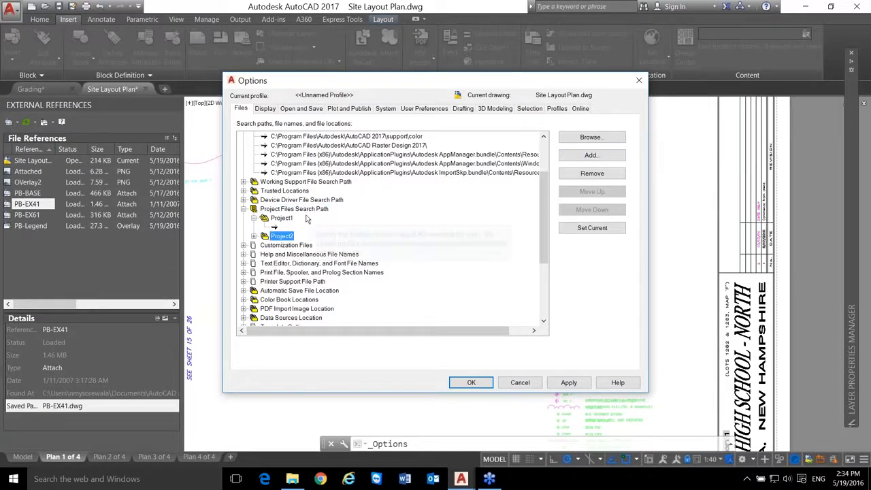
left_click(471, 382)
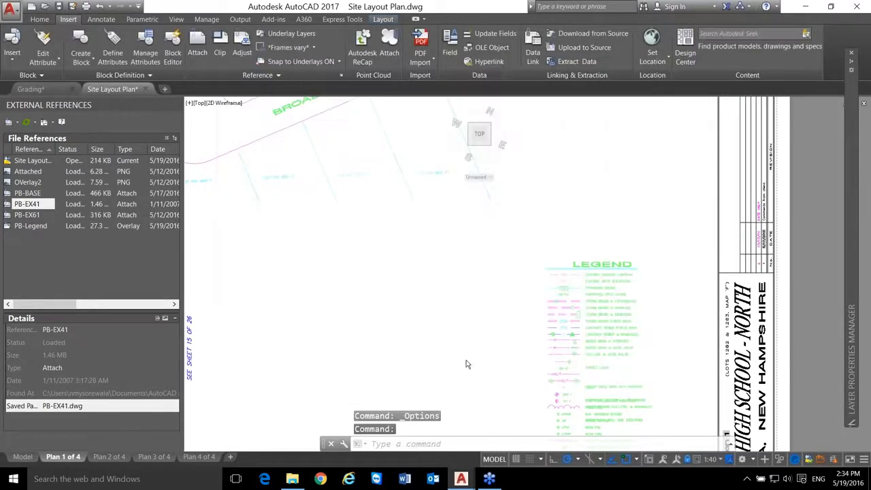
- Set the PROJECTNAME system variable of the Site Layout Plan drawing to Project
type("PROJECT")
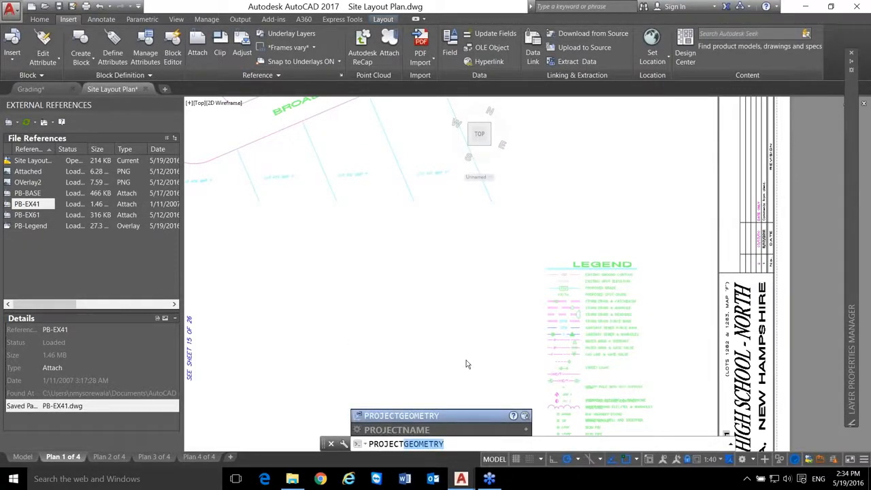
left_click(411, 431)
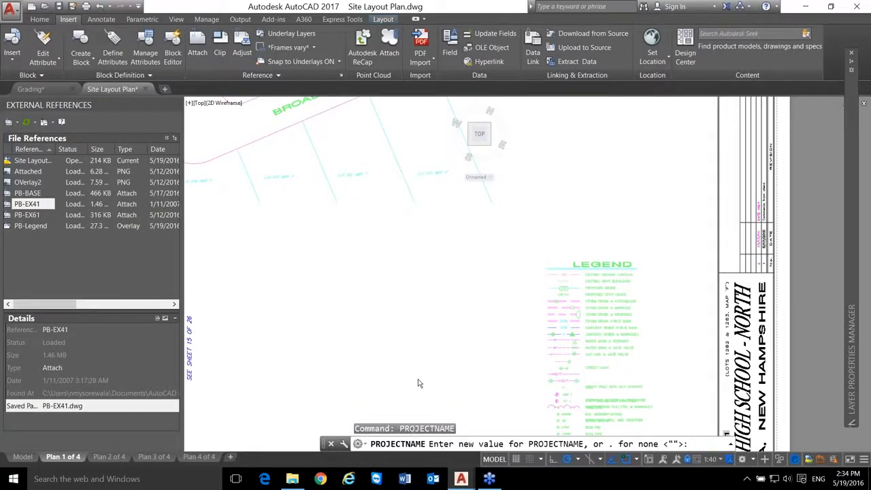
type("Project")
key("Return")
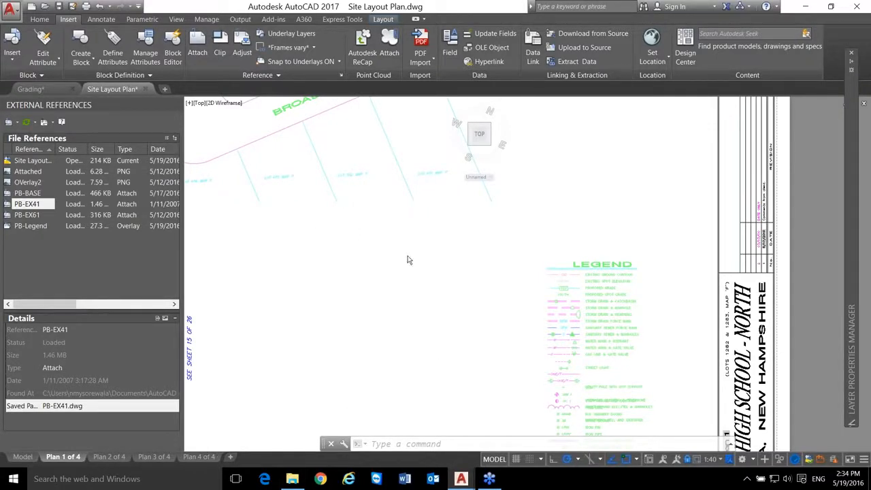
scroll(451, 288, "down", 4)
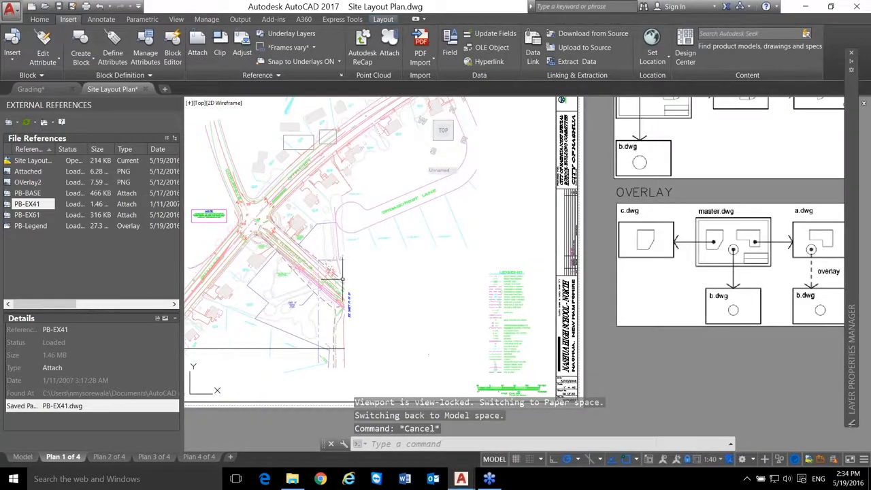
mouse_move(343, 279)
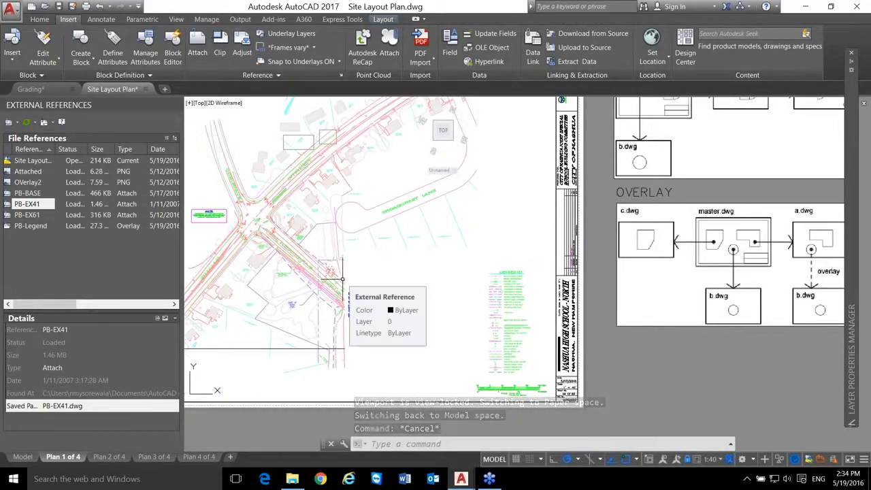
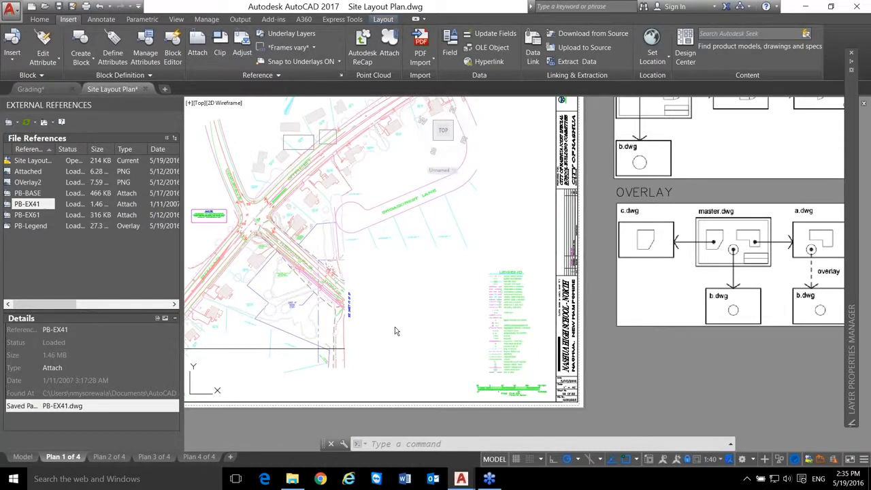
- In the paper space of the Plan 1 of 4 layout, bind the PB-Legend reference to the drawing using the Bind type
left_click(79, 283)
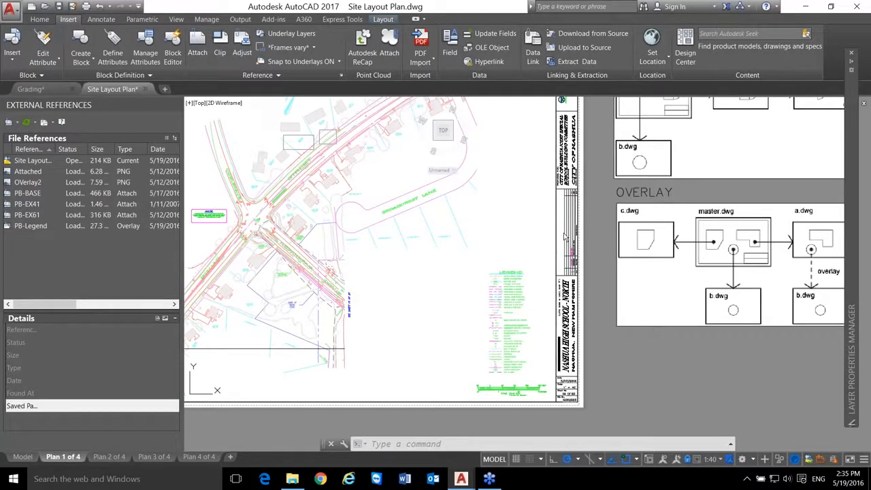
double_click(731, 396)
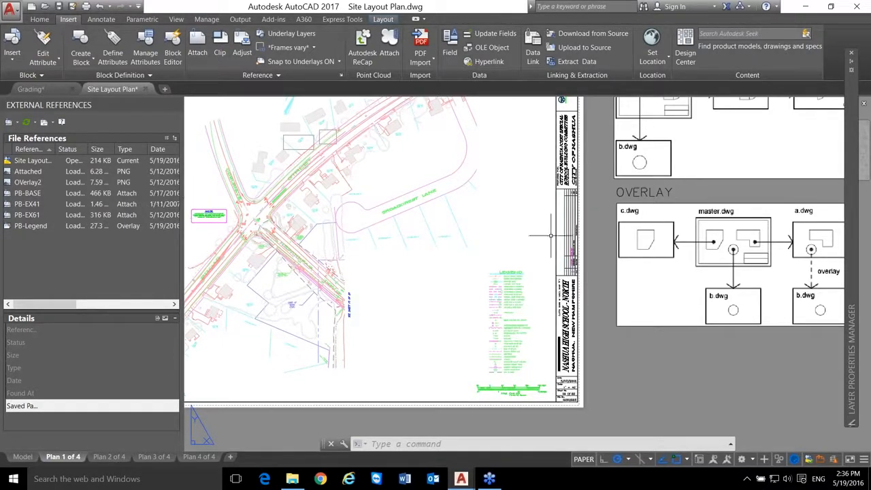
left_click(520, 298)
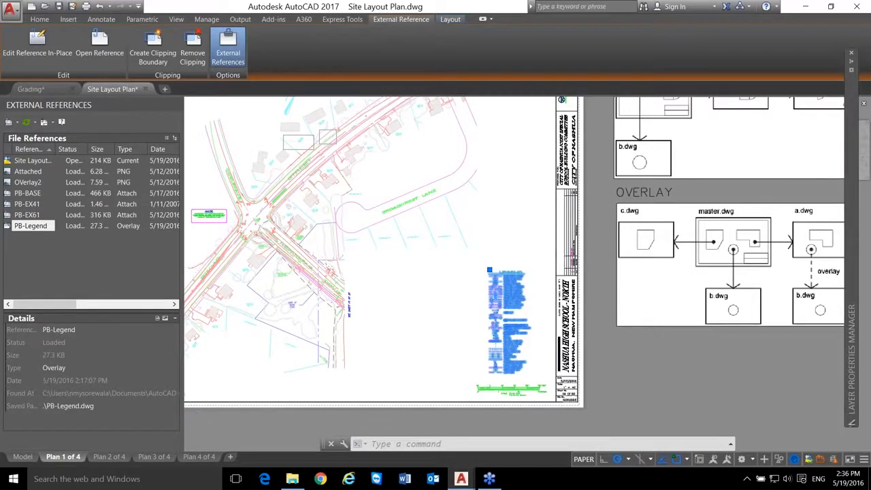
scroll(518, 346, "up", 2)
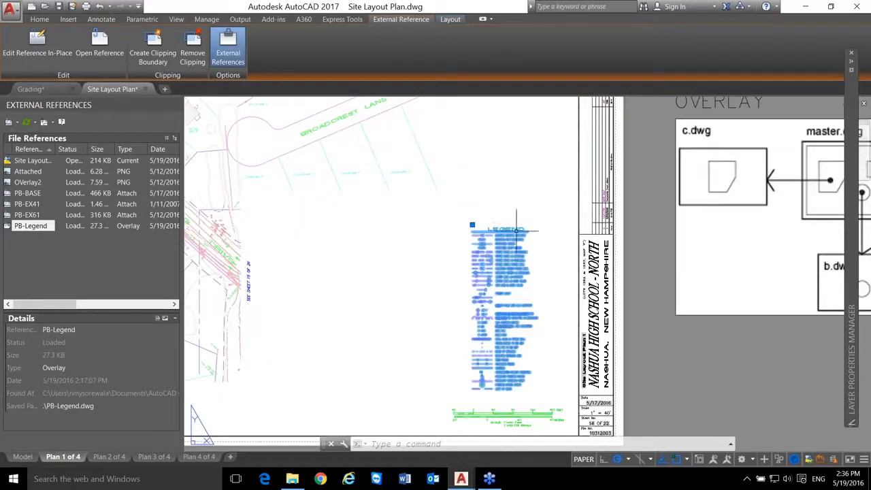
scroll(530, 251, "up", 2)
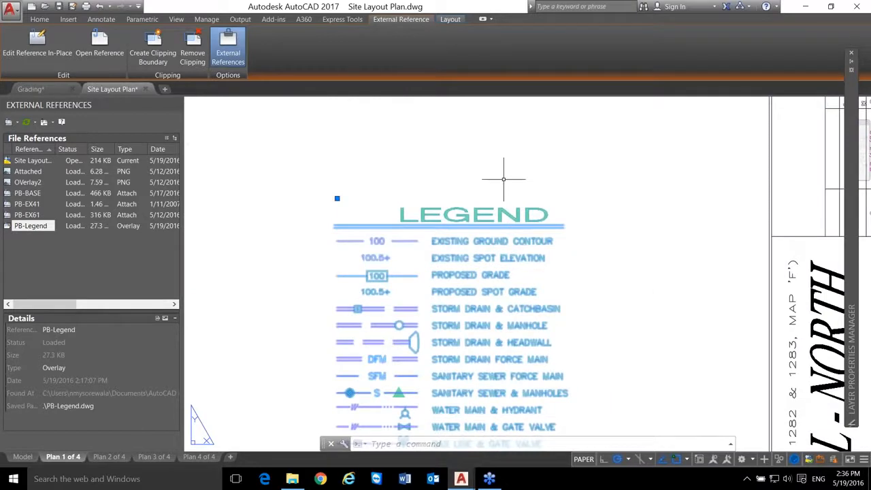
scroll(503, 179, "down", 2)
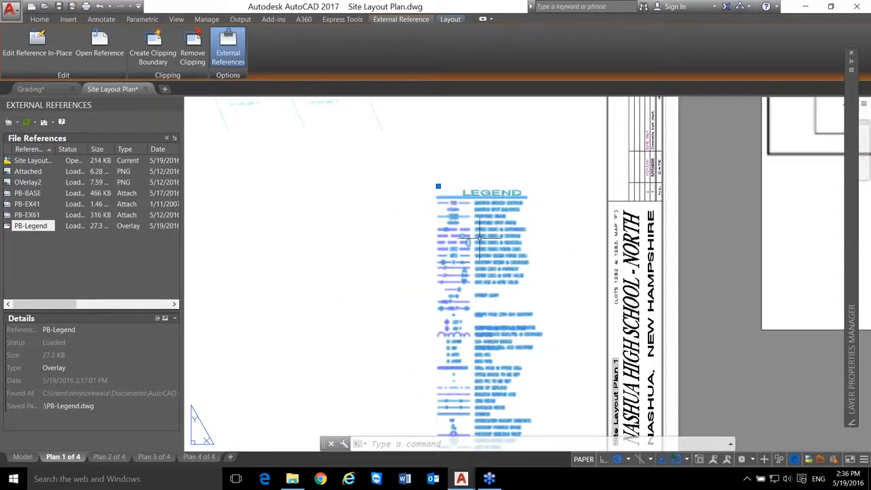
right_click(45, 229)
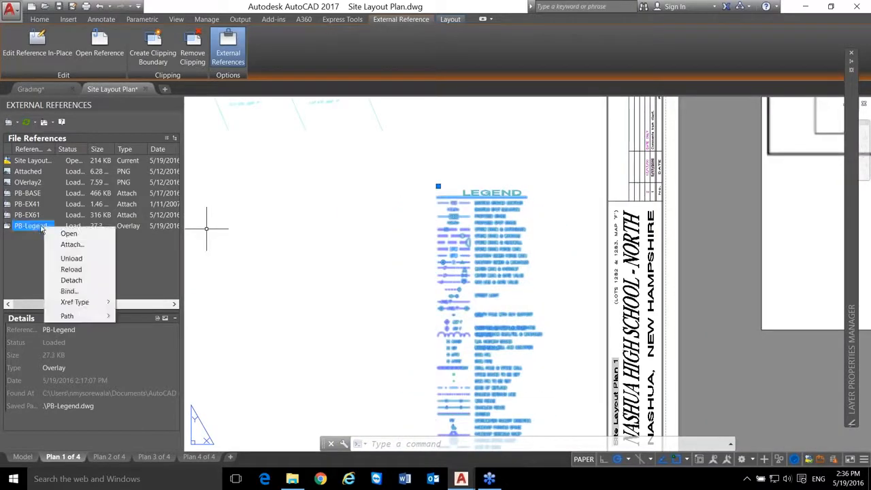
left_click(69, 291)
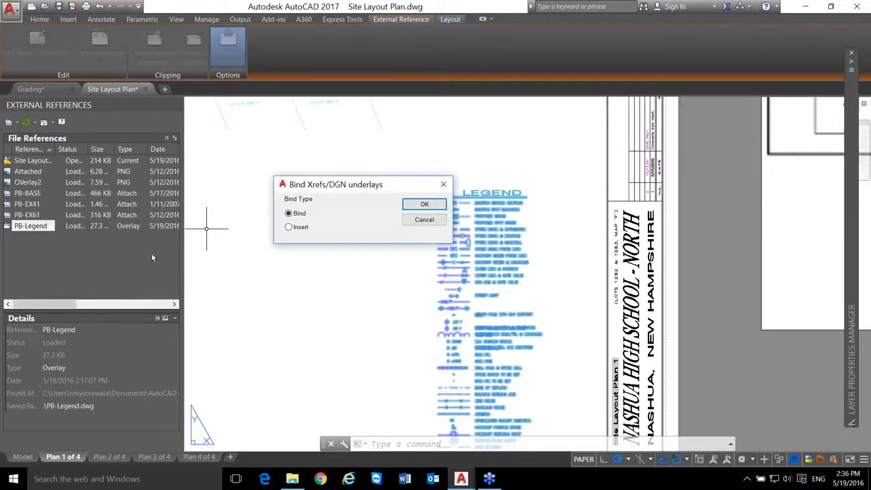
left_click_drag(329, 188, 327, 139)
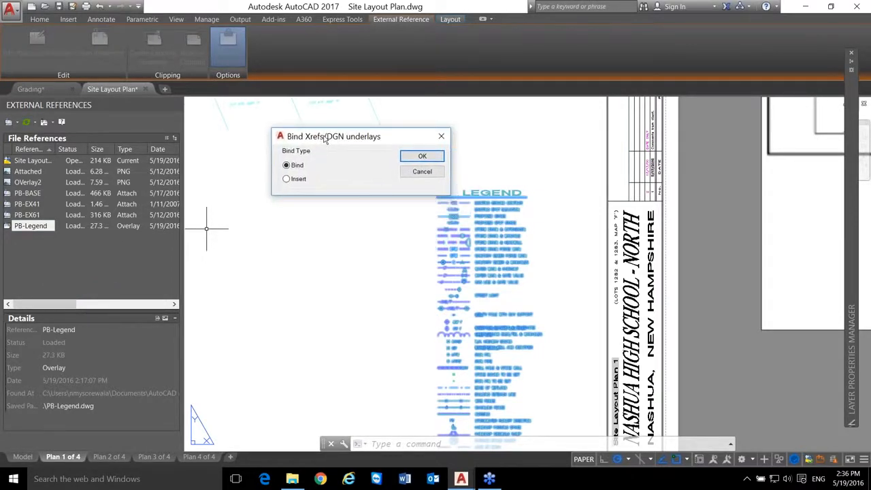
left_click(298, 167)
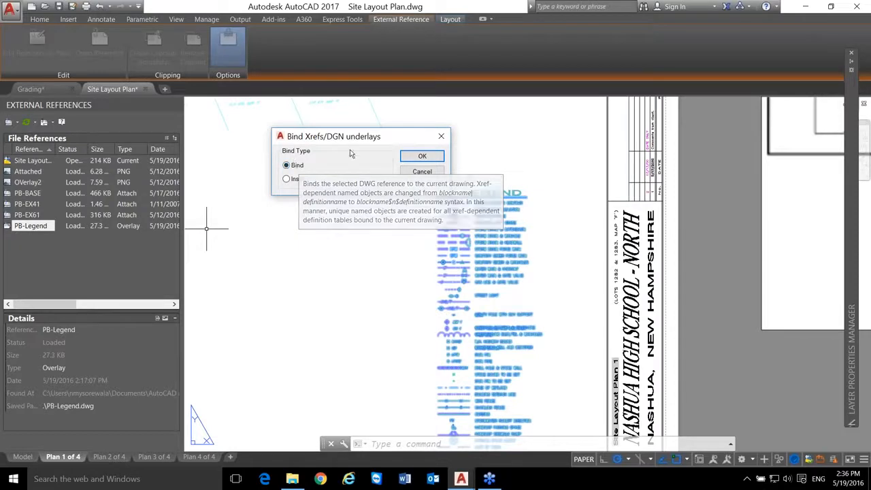
left_click(411, 158)
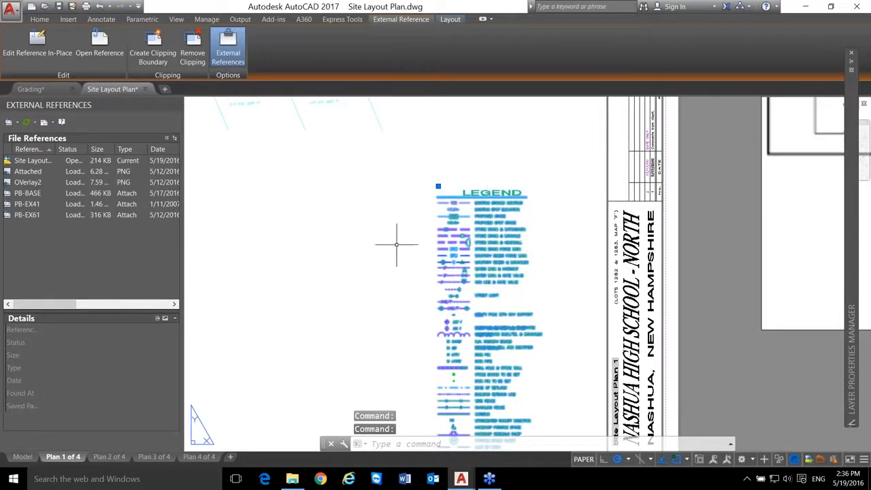
key("Escape")
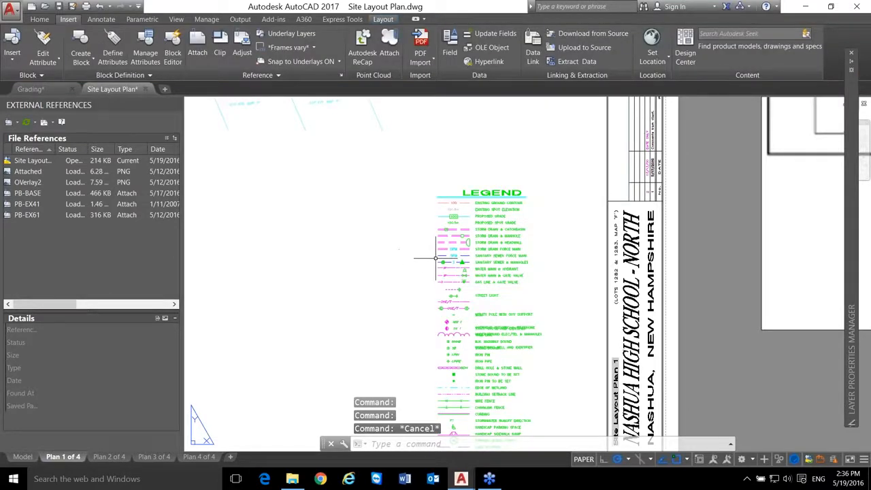
- Examine the object properties of the bound legend block in an enlarged Properties palette, and clear the selection
left_click(436, 257)
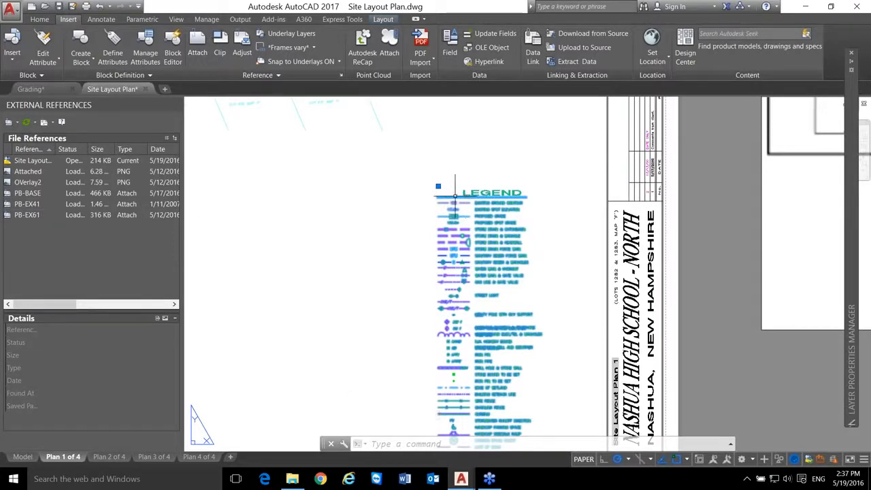
key("ctrl+1")
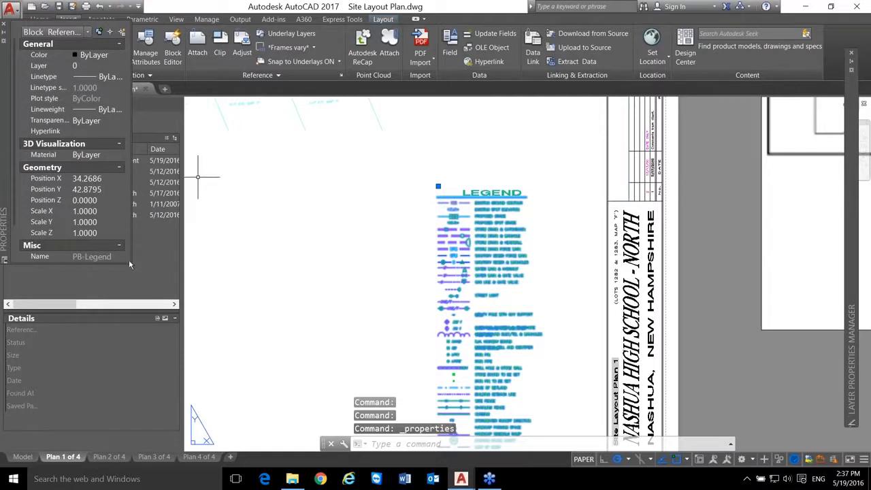
left_click_drag(130, 262, 199, 382)
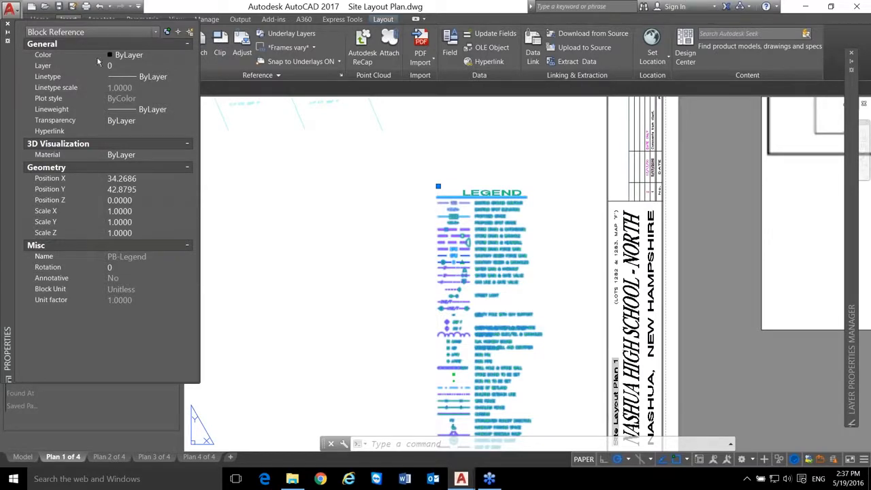
left_click(589, 279)
key("Escape")
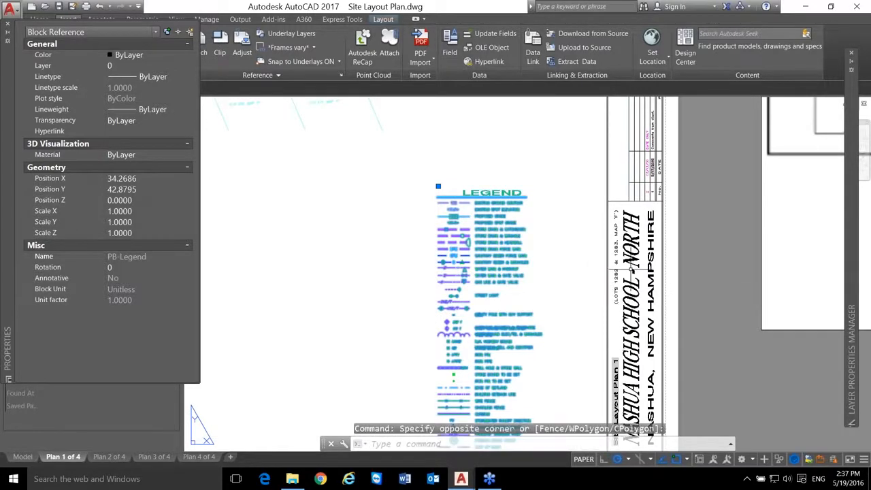
left_click(636, 291)
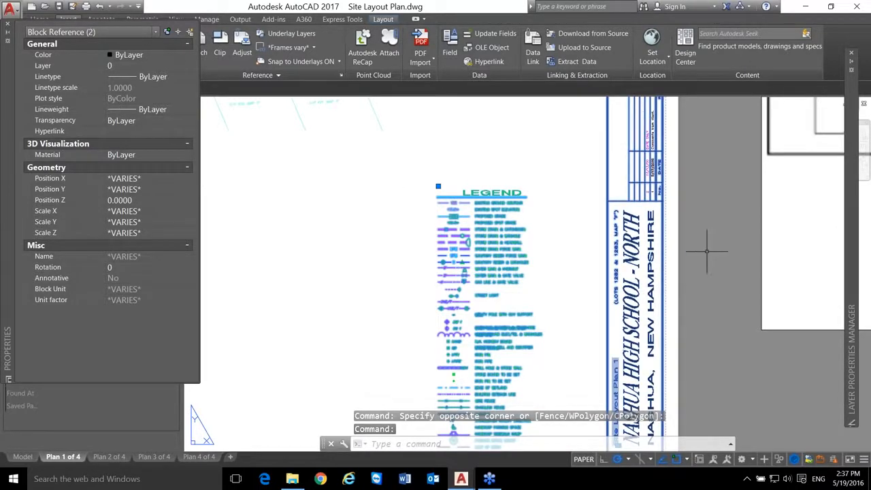
key("Escape")
key("Escape")
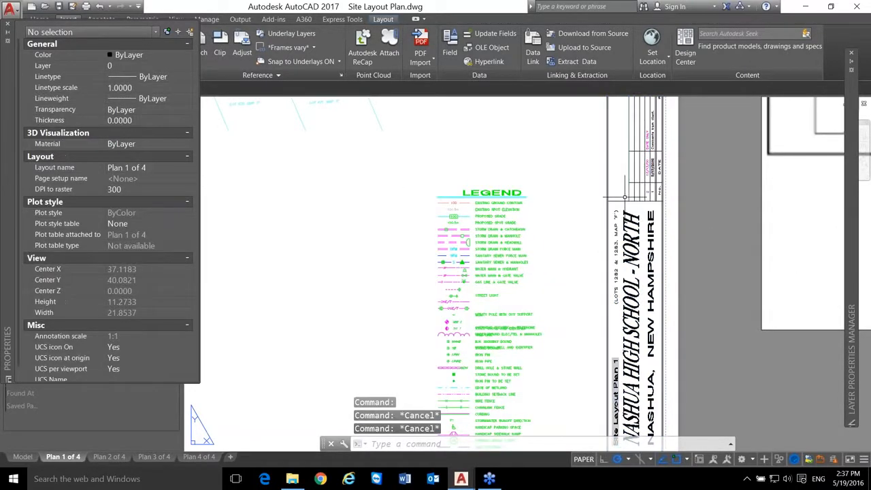
- Examine the title block's properties and attributes in the Properties palette, extending the palette to show them all
left_click(626, 203)
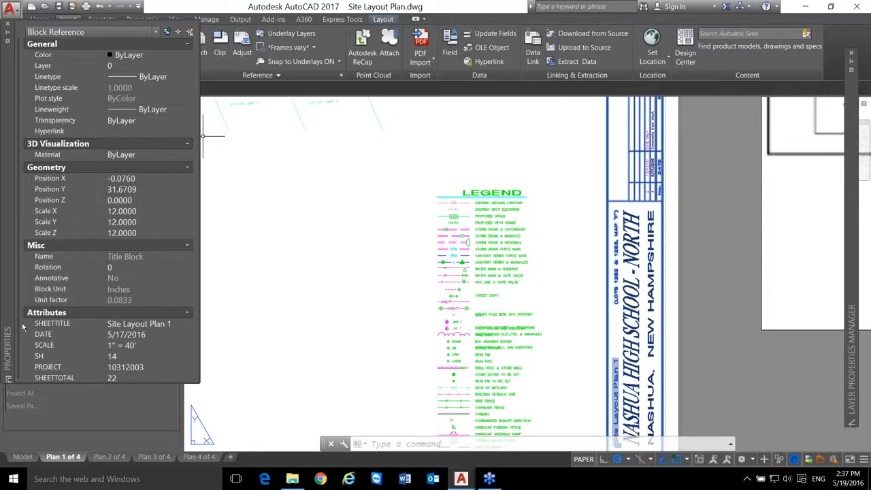
scroll(22, 336, "down", 1)
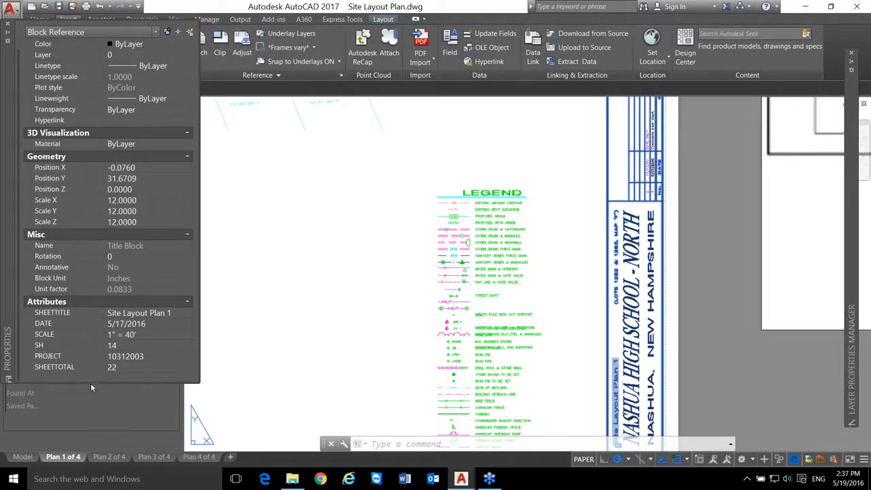
left_click_drag(90, 383, 91, 449)
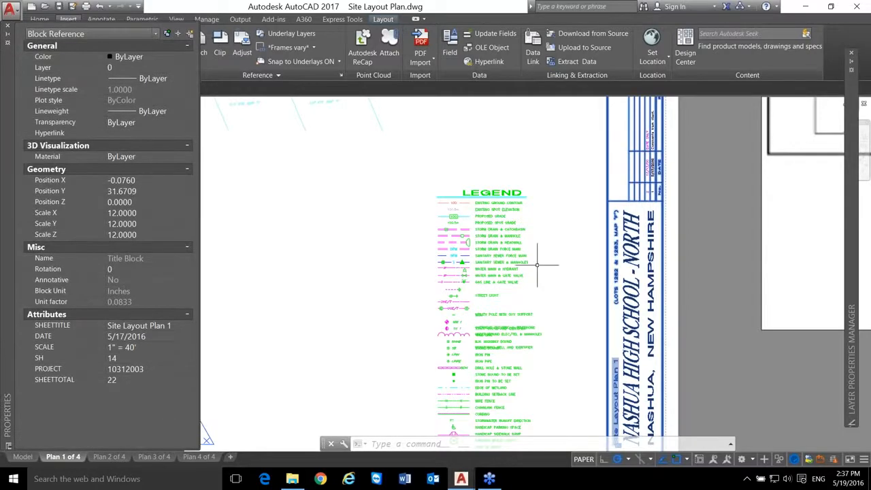
key("Escape")
key("Escape")
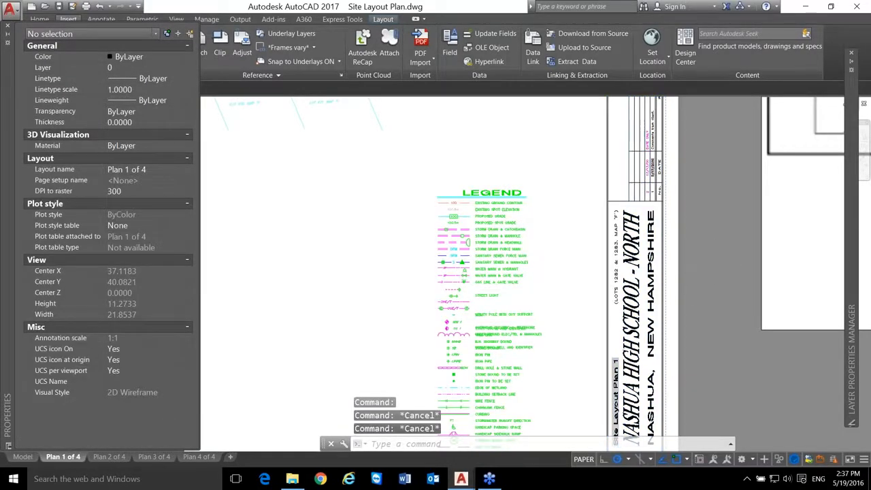
- Check the properties of the PB-EX41 reference inside the viewport, close the Properties palette and return to paper space
scroll(705, 258, "down", 4)
double_click(445, 220)
left_click(465, 195)
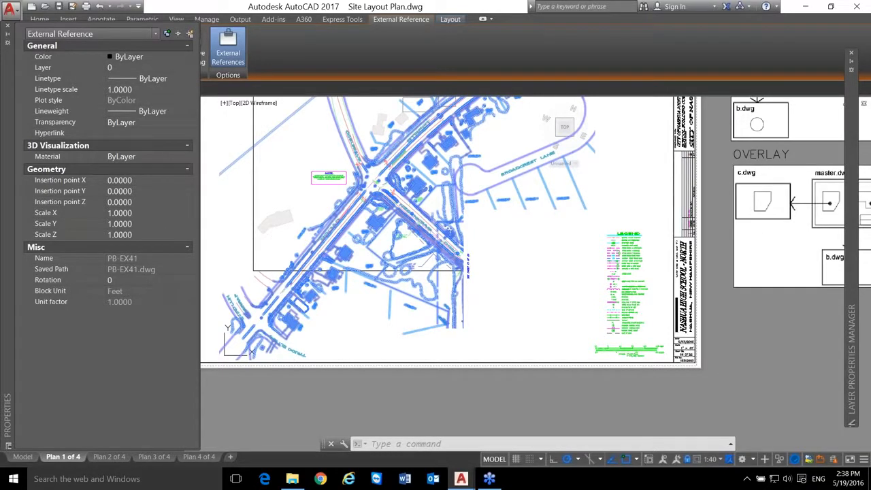
left_click(8, 28)
double_click(580, 398)
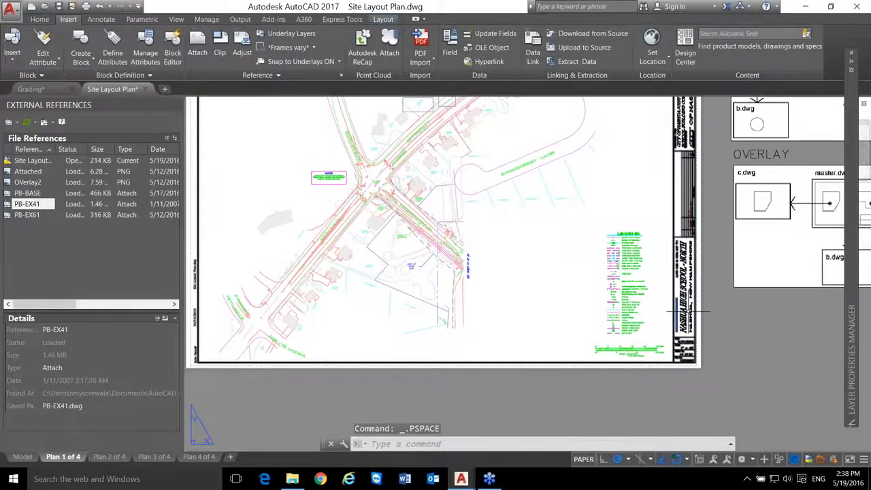
- Select the bound legend block and locate its PB-Legend$0$LEGEND layer in the Layer Properties Manager
scroll(687, 312, "up", 4)
left_click(563, 208)
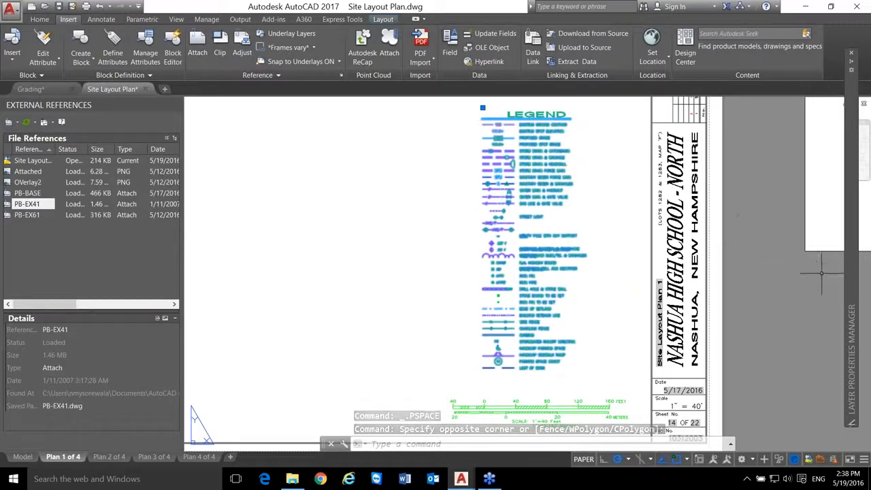
mouse_move(855, 277)
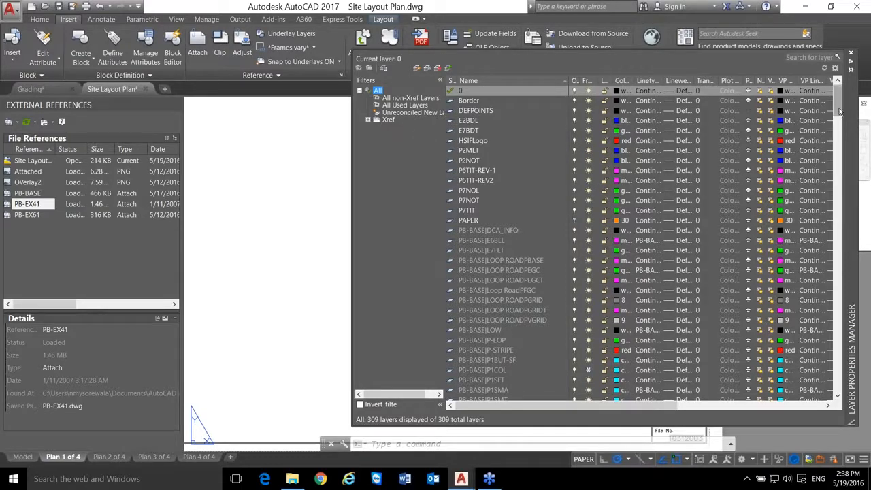
left_click_drag(840, 112, 841, 390)
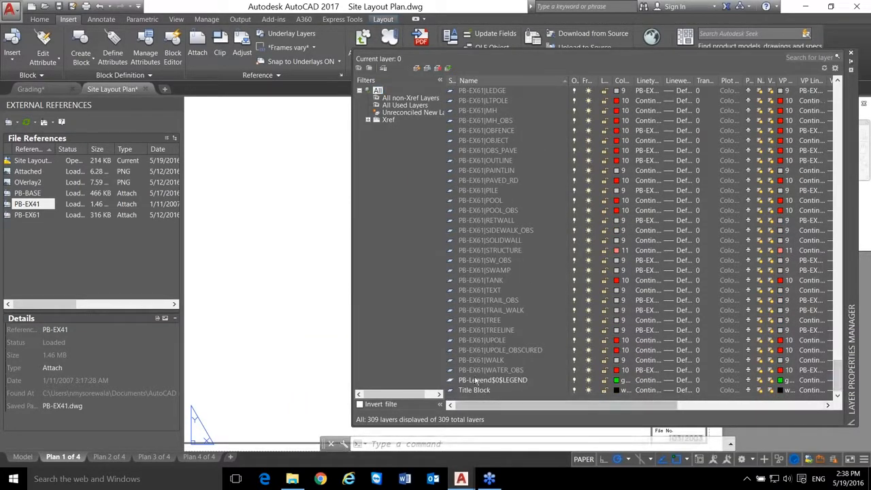
left_click(517, 379)
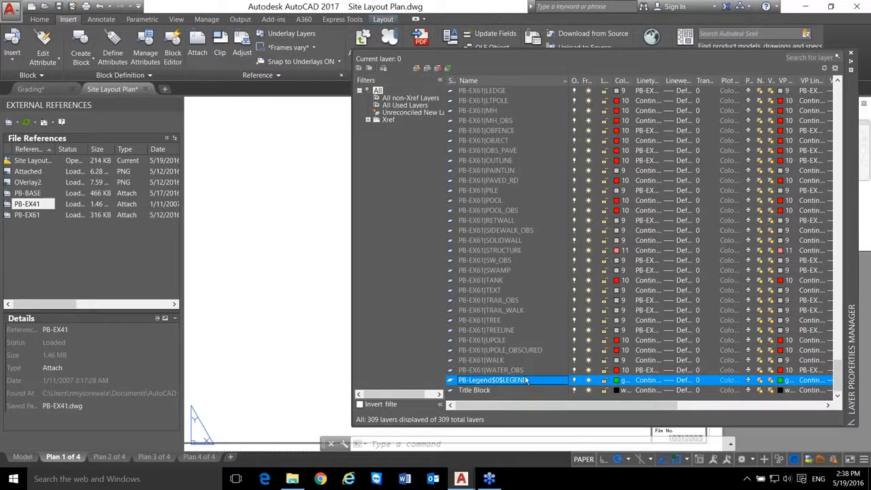
left_click(432, 353)
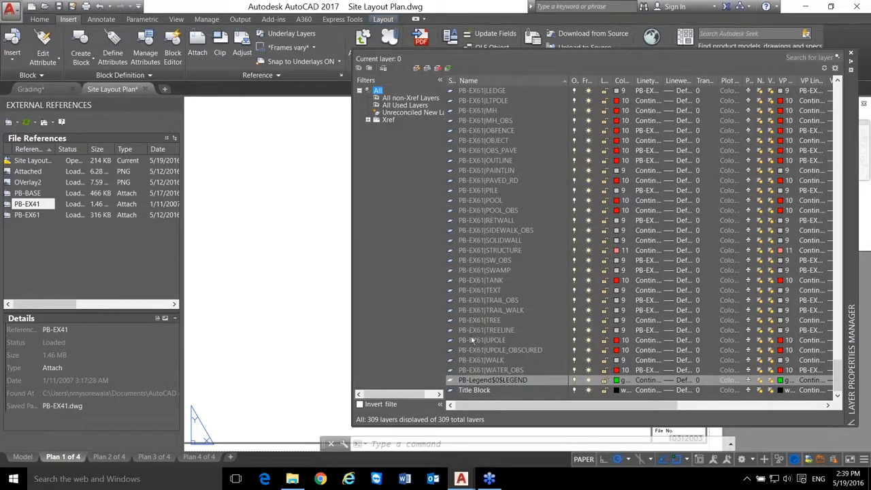
- Highlight the $0$ part of the PB-Legend$0$LEGEND layer name without renaming it, and compare it with the PB-EX61 reference layer names
left_click(501, 380)
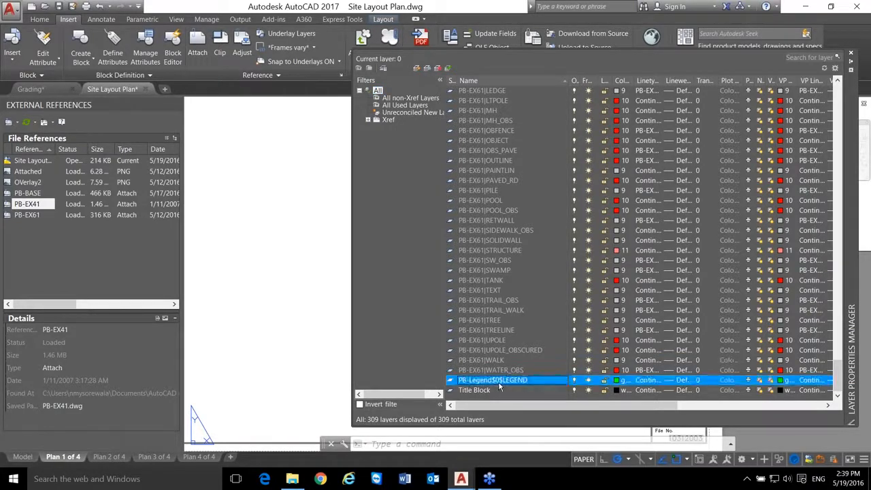
left_click(501, 381)
left_click_drag(502, 381, 490, 382)
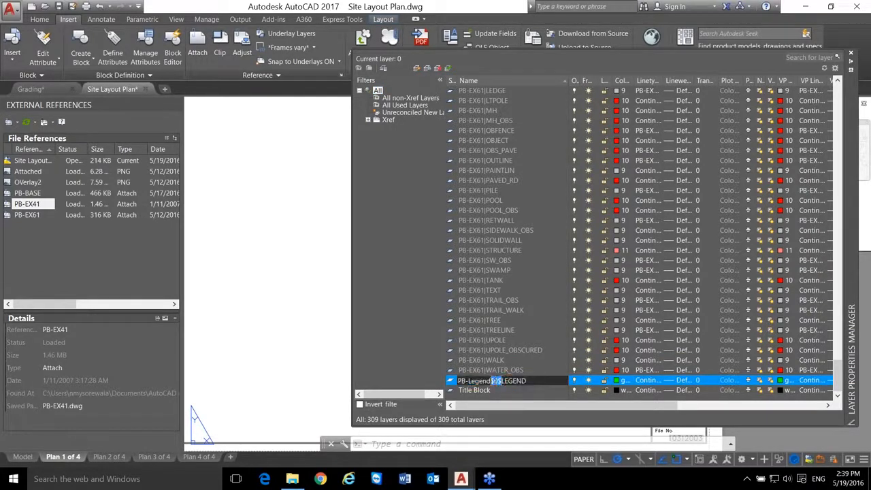
left_click(499, 281)
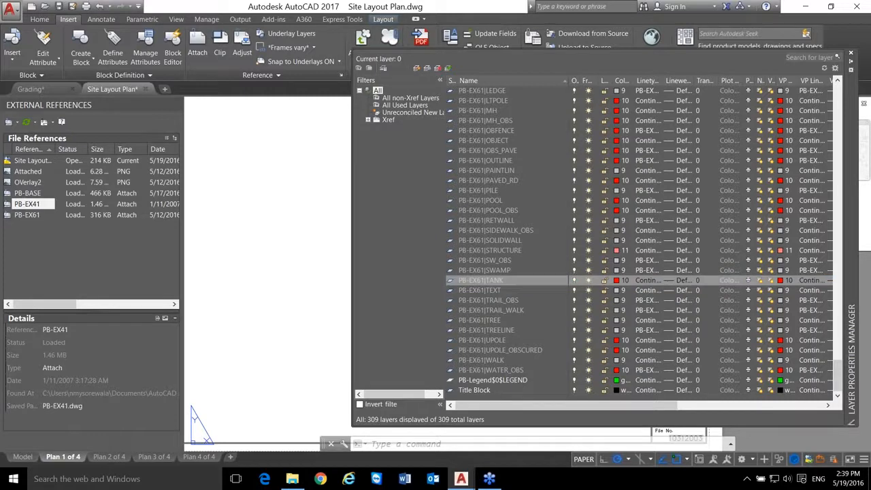
left_click(491, 260)
left_click(495, 232)
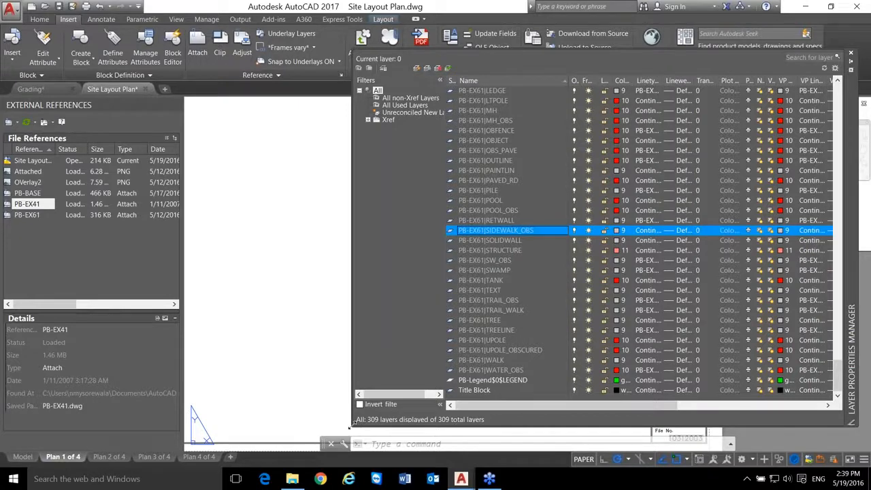
- Shrink the Layer Properties Manager and return to the start of its layer list
left_click_drag(351, 425, 497, 388)
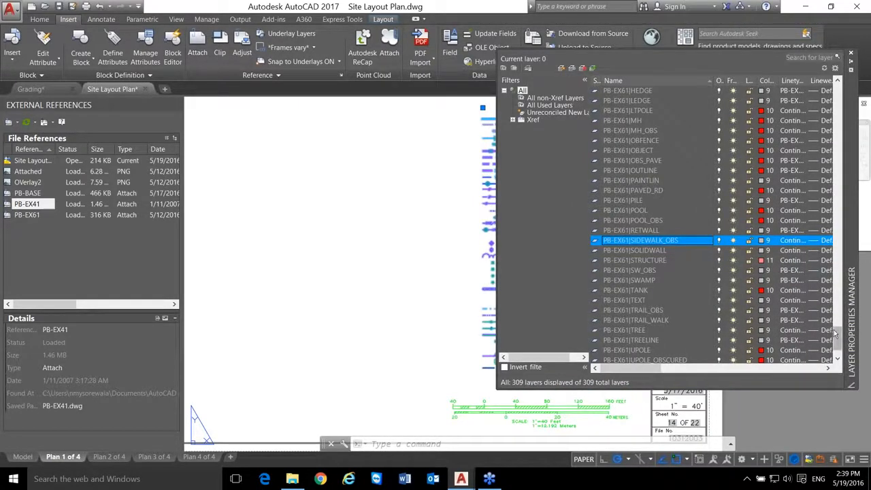
left_click_drag(836, 333, 836, 102)
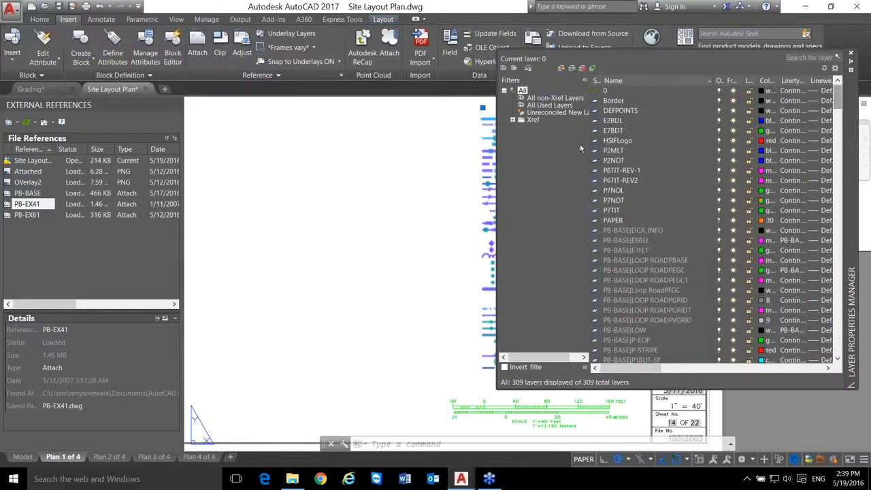
- Expand the Xref group in the layer filters and list only the layers of the PB-BASE reference
left_click(601, 142)
left_click(635, 171)
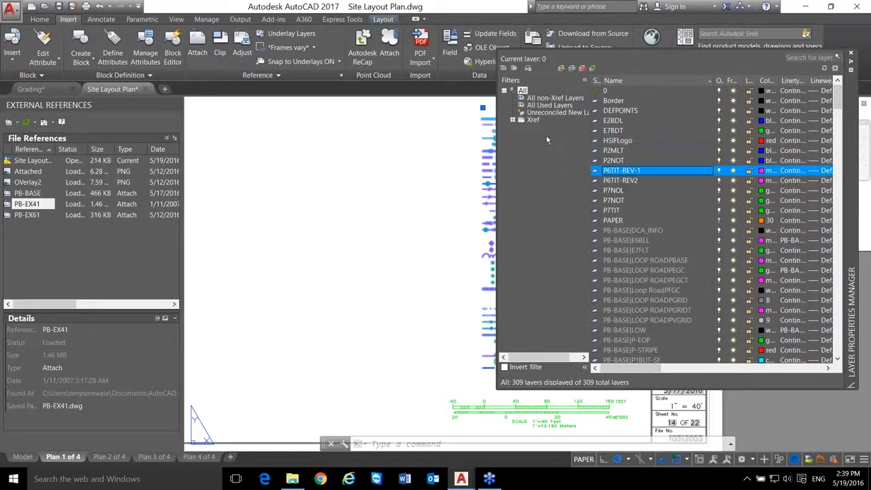
left_click(514, 121)
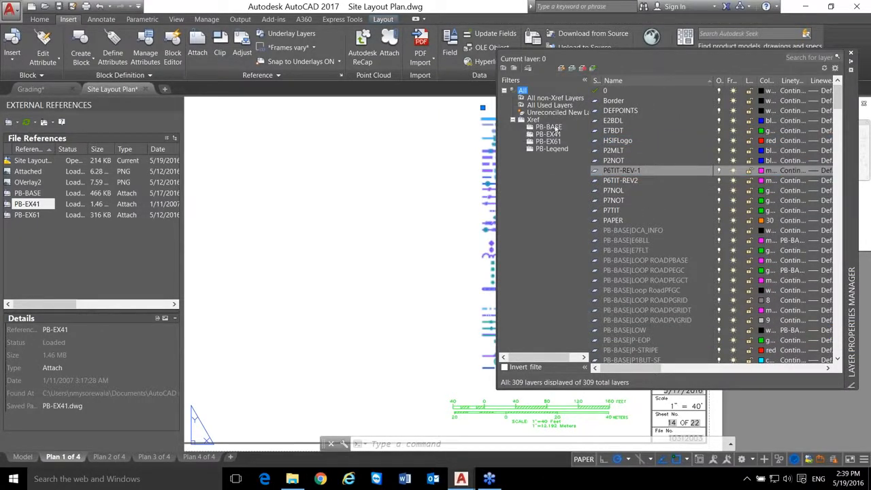
left_click(533, 120)
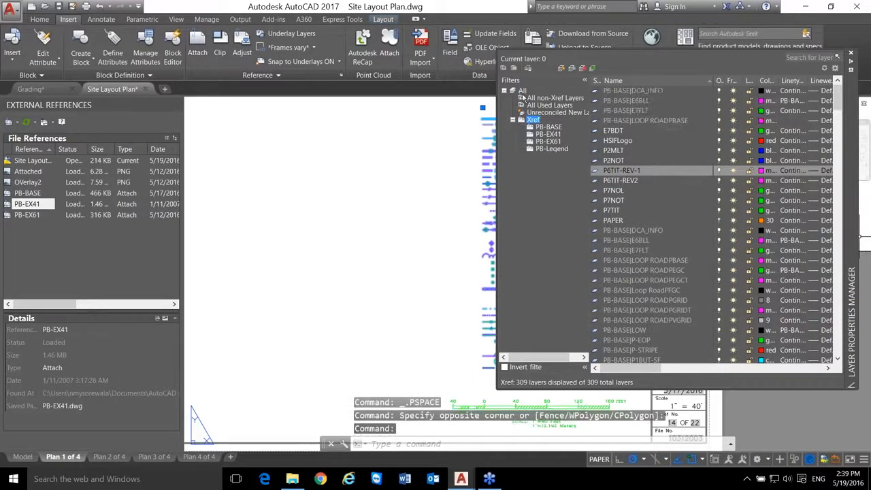
left_click(554, 127)
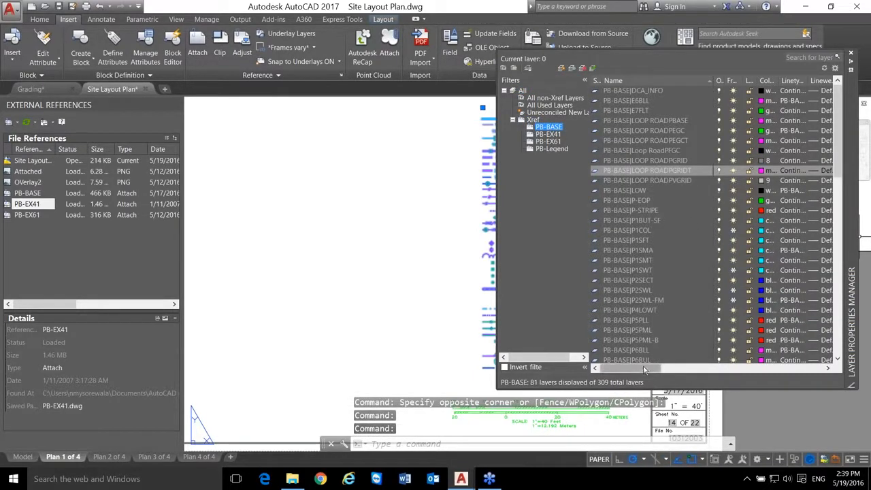
- Freeze the PB-BASE layers LOOP ROADPGRIDT, Loop RoadPFGC and LOOP ROADPEGCT
mouse_move(644, 367)
left_mouse_down()
mouse_move(697, 358)
mouse_move(646, 359)
left_mouse_up()
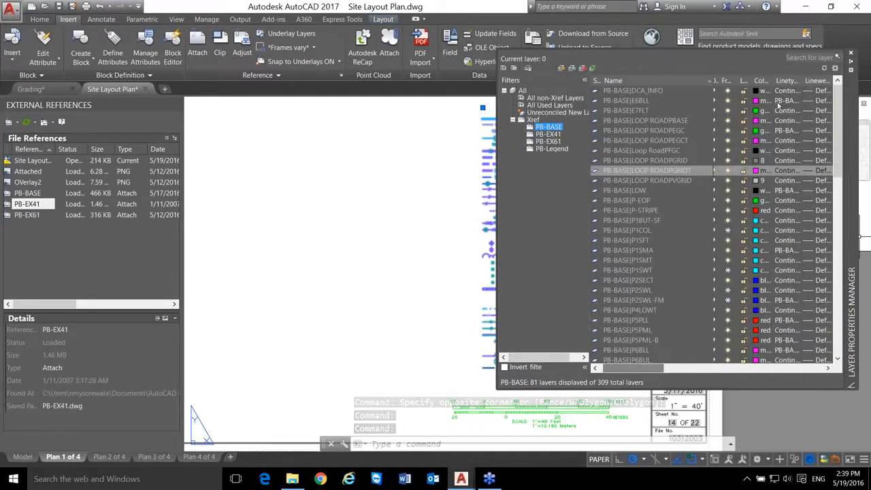
left_click(727, 170)
left_click(728, 160)
left_click(727, 140)
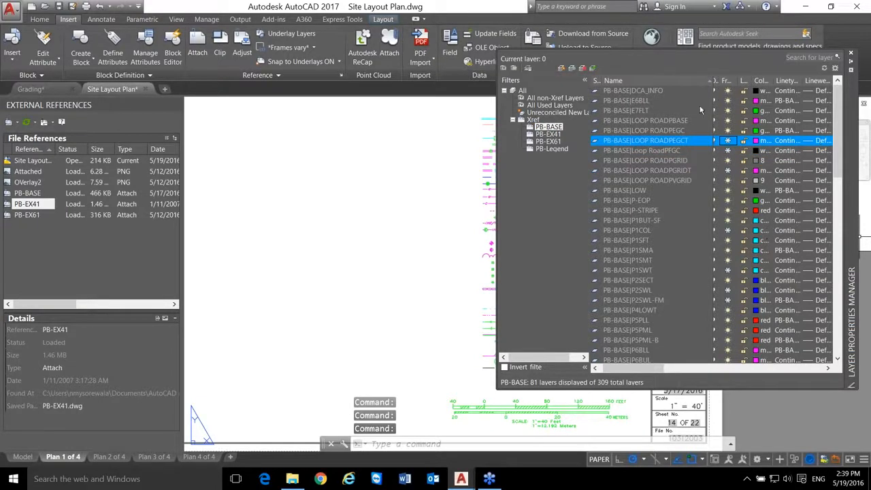
- Select every layer of the PB-BASE reference, from DCA_INFO through TRACK-PL, and thaw them all
scroll(652, 309, "down", 10)
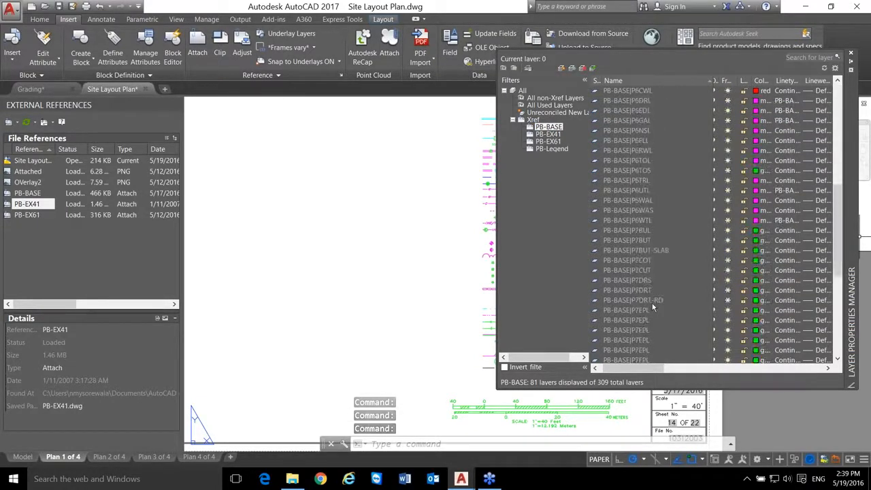
scroll(652, 308, "down", 5)
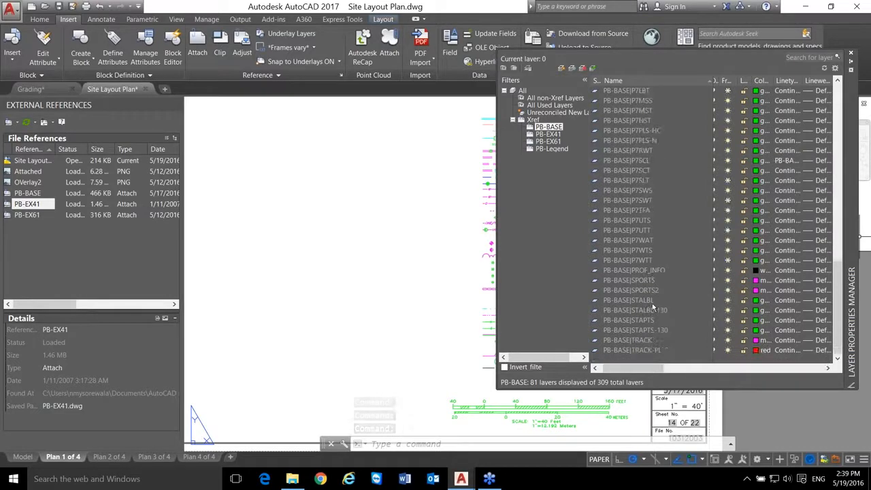
left_click(650, 350)
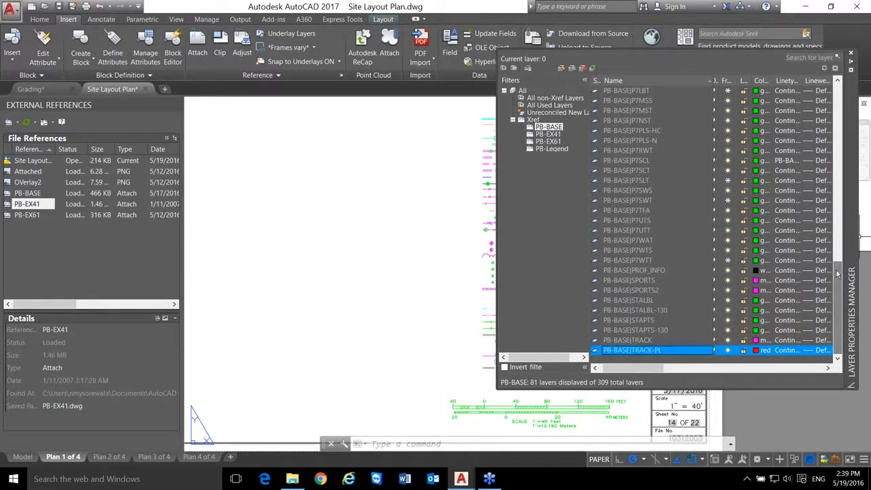
left_click_drag(837, 306, 837, 129)
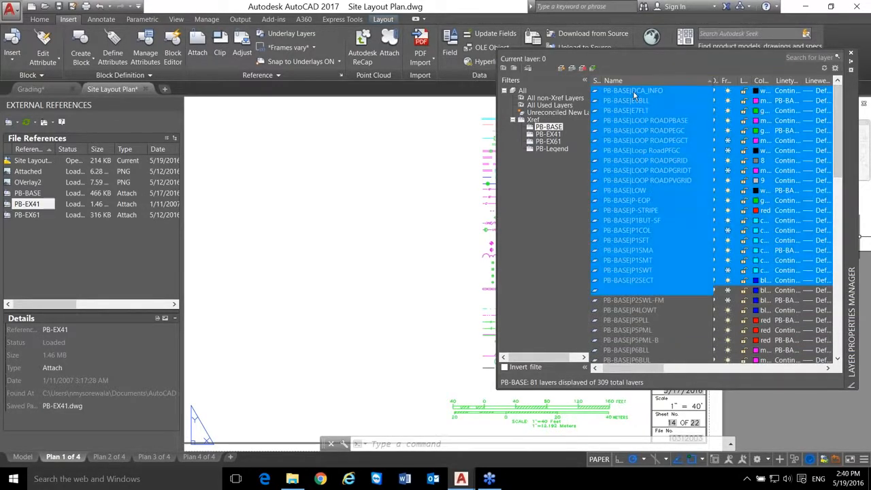
left_click(635, 95, "shift")
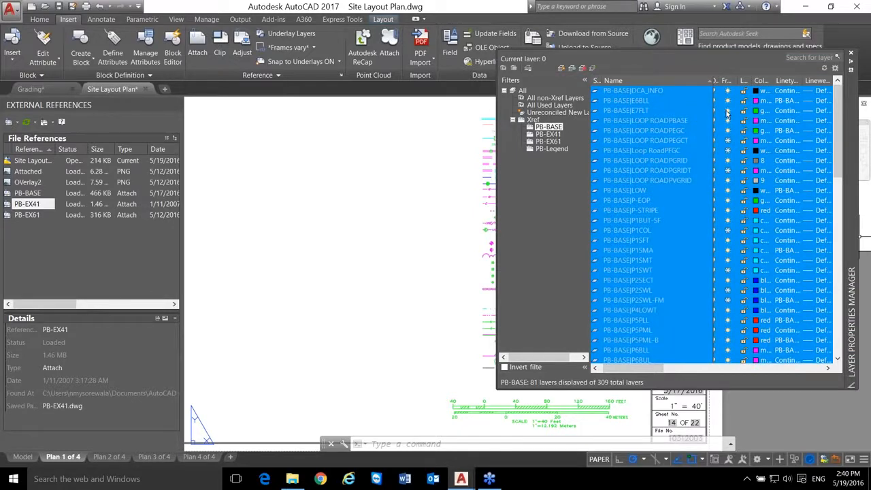
left_click(727, 112)
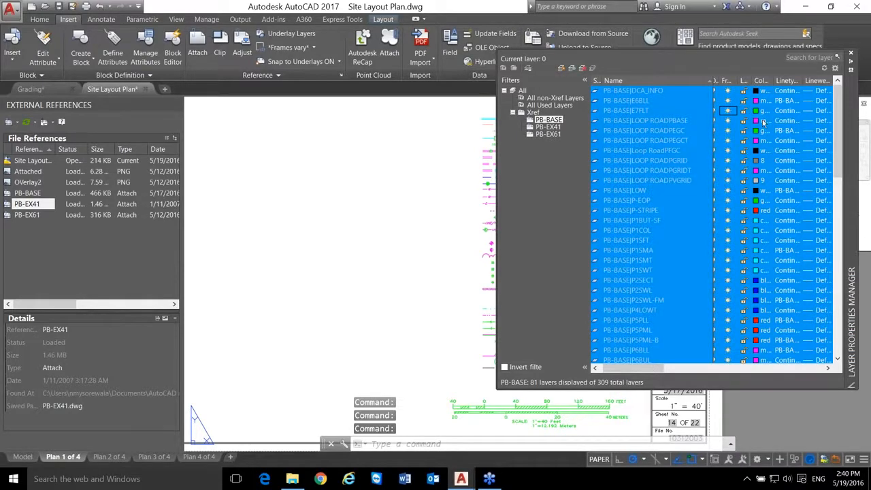
- Set the colour of all selected PB-BASE layers to index colour 8 and inspect the site plan around Broadcrest Lane
left_click(760, 143)
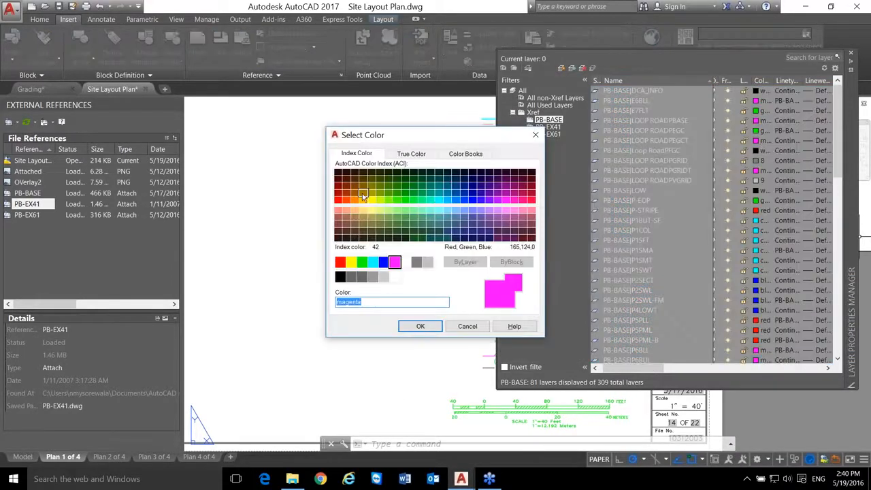
left_click(416, 262)
left_click(412, 330)
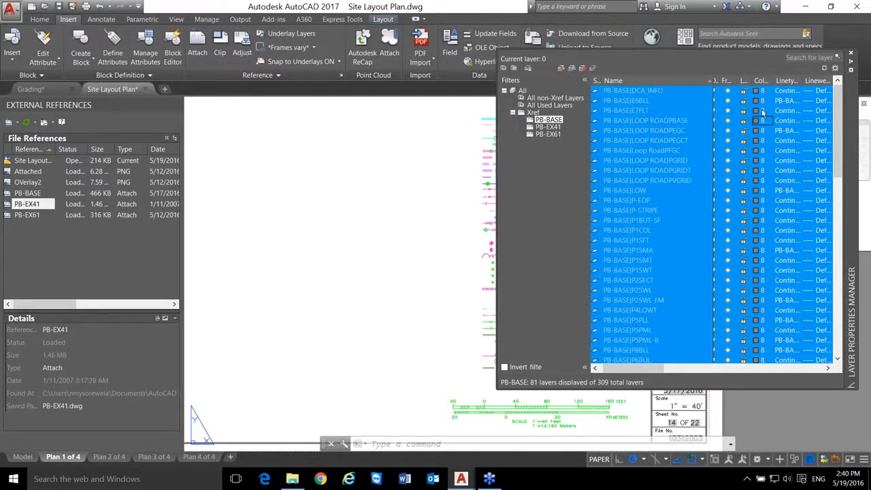
left_click(416, 290)
left_click(397, 270)
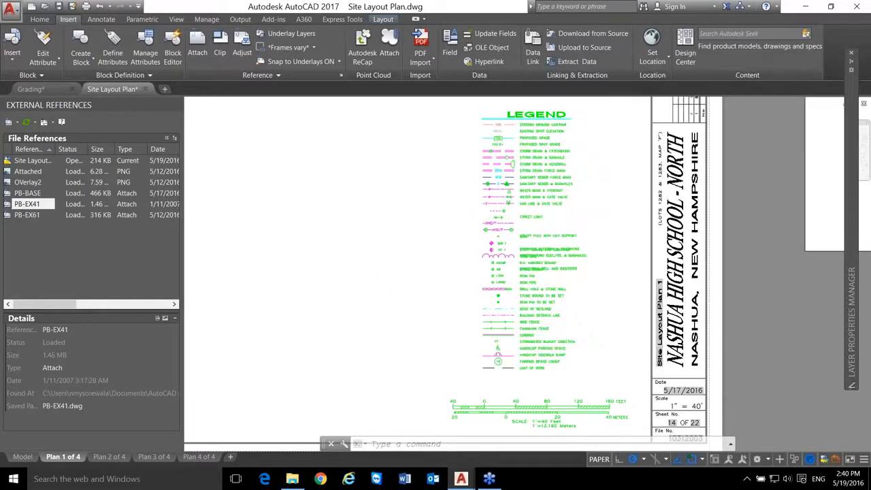
scroll(437, 286, "down", 6)
scroll(344, 191, "up", 5)
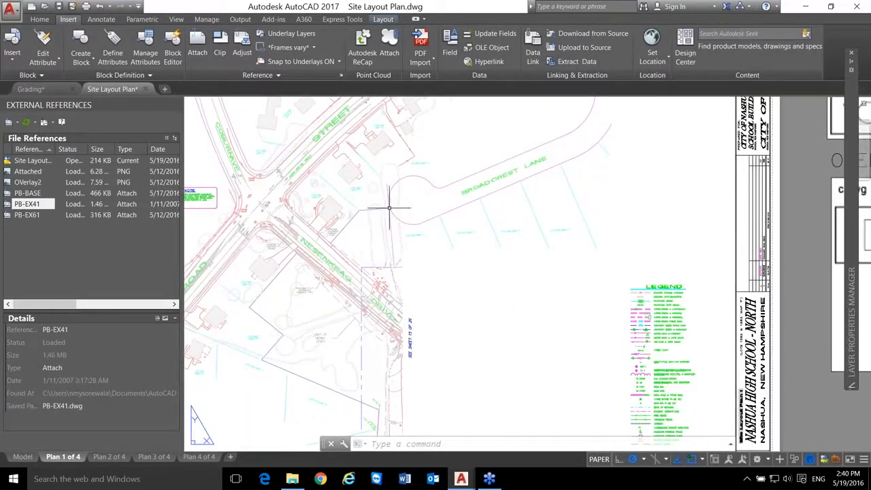
scroll(344, 161, "up", 3)
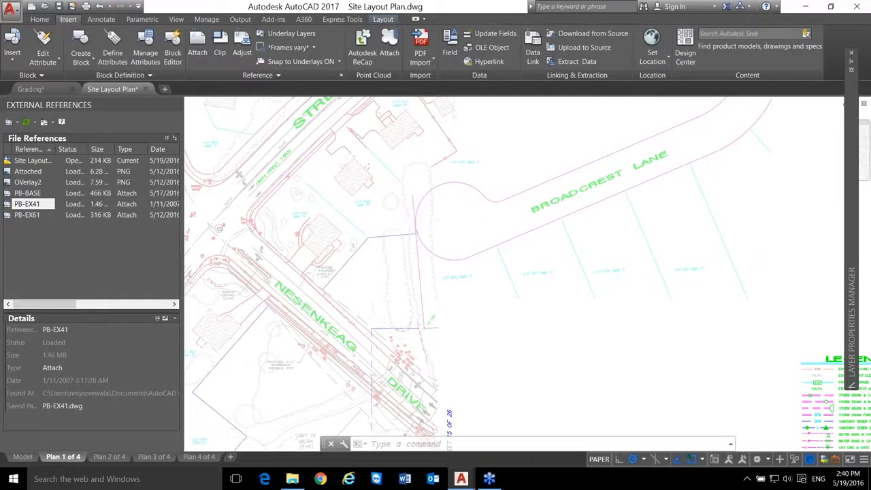
scroll(377, 226, "down", 2)
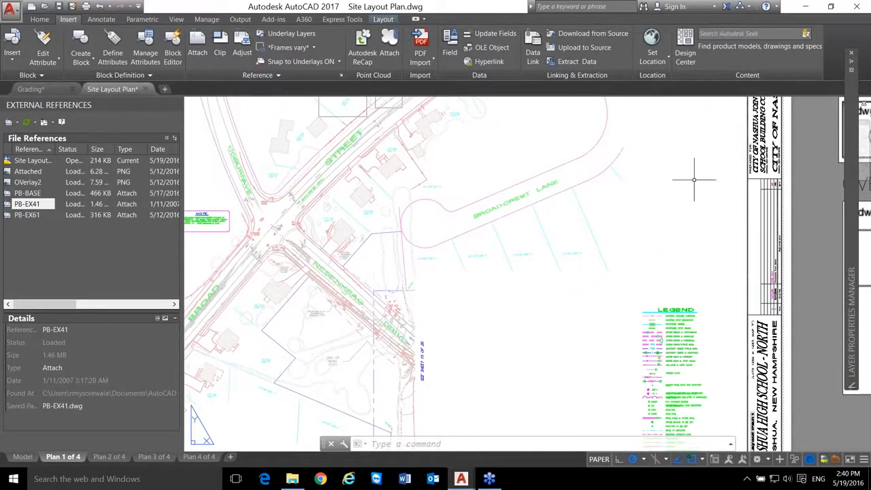
- Clear the multiple layer selection and check the VISRETAIN system variable without entering a new value
mouse_move(853, 270)
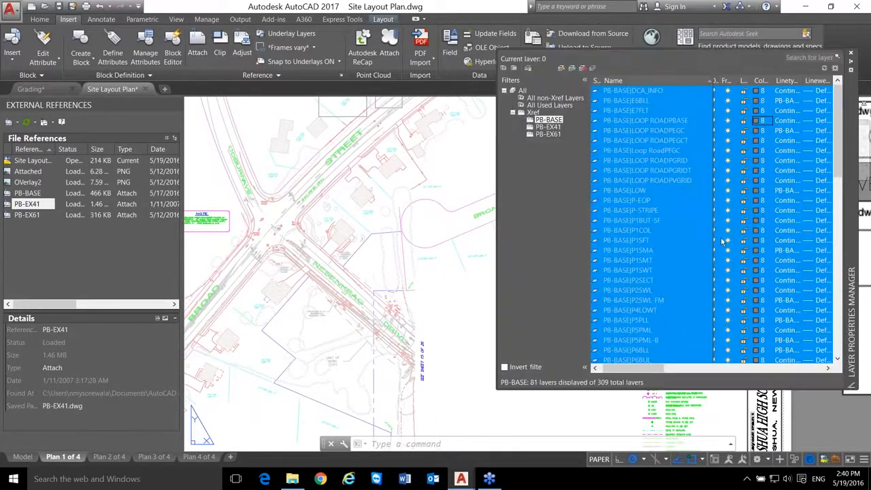
left_click(660, 210)
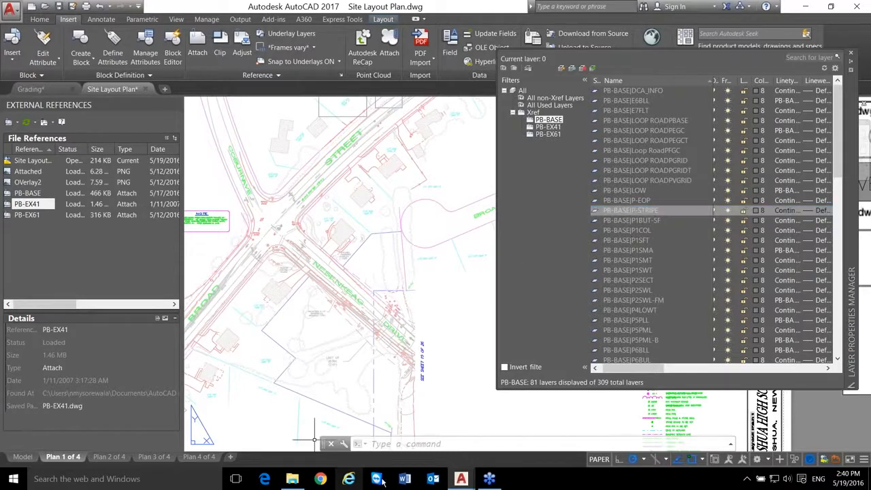
type("visretain")
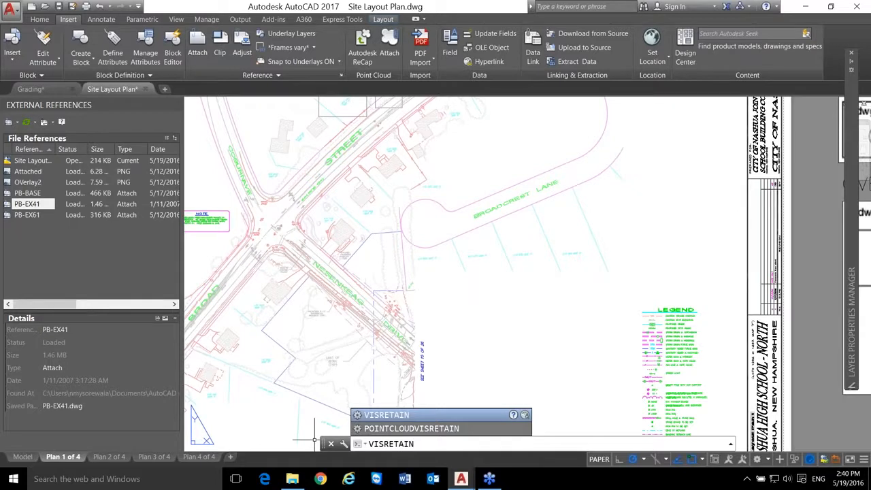
left_click(421, 415)
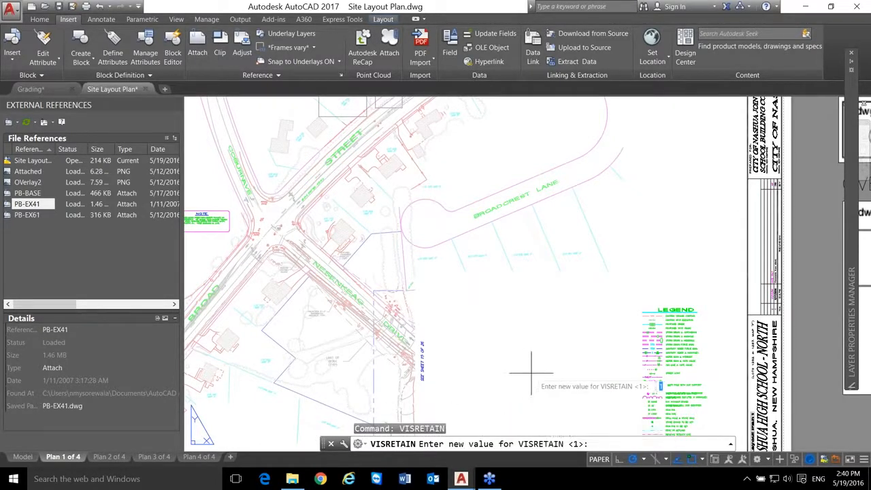
key("Escape")
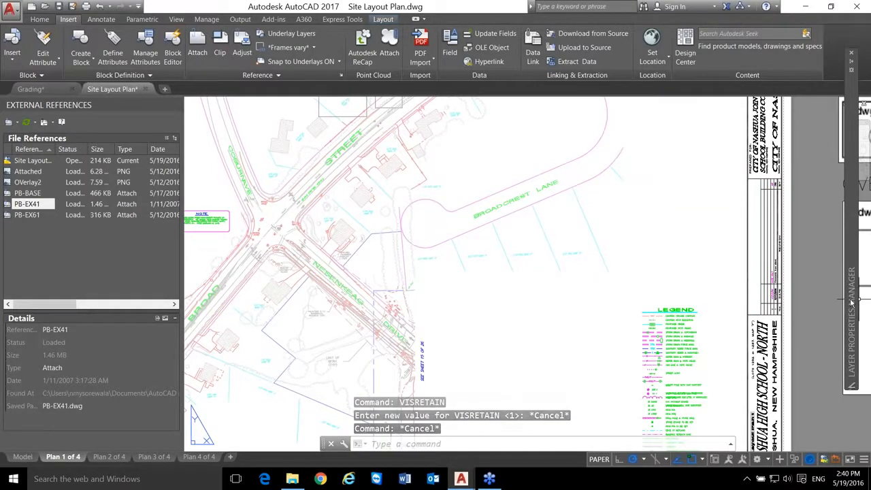
- Select the PB-EX61 reference, dock the Layer Properties Manager and list only the PB-EX61 layers in it
mouse_move(852, 303)
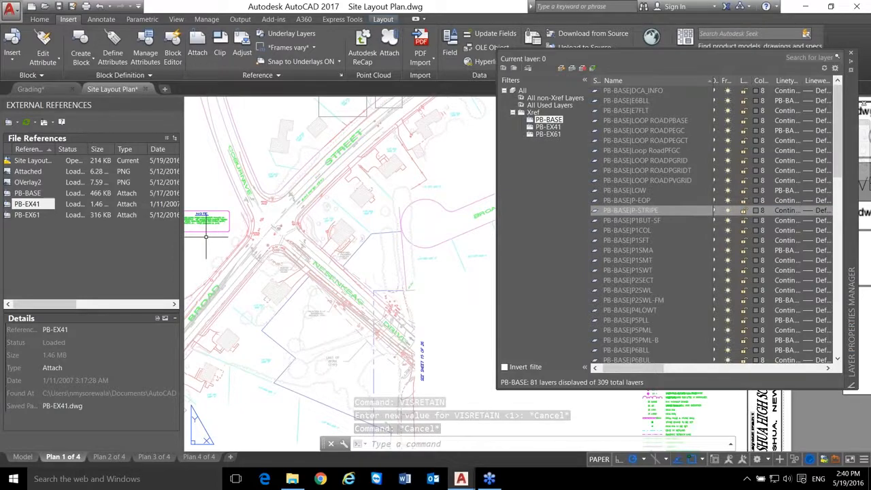
left_click(27, 215)
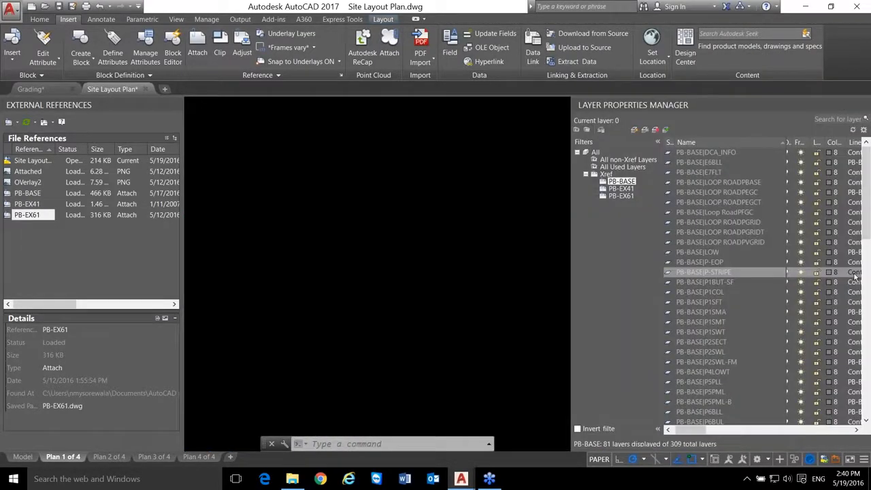
left_click(855, 273)
left_click(409, 298)
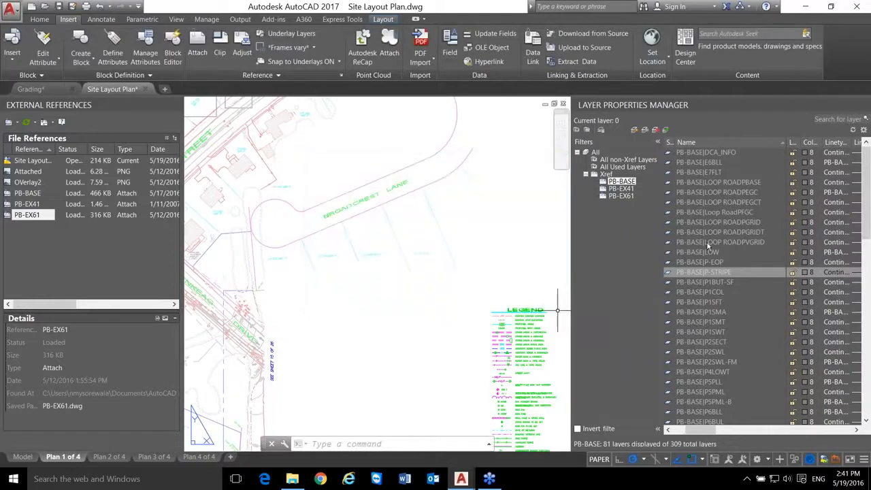
left_click(622, 196)
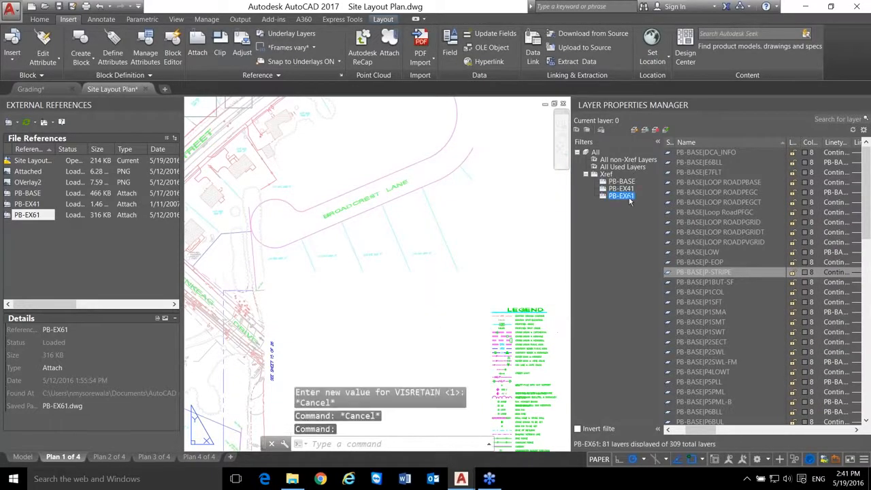
- Bind the PB-EX61 reference to the drawing with the Insert bind type so its layers merge without a prefix
right_click(50, 217)
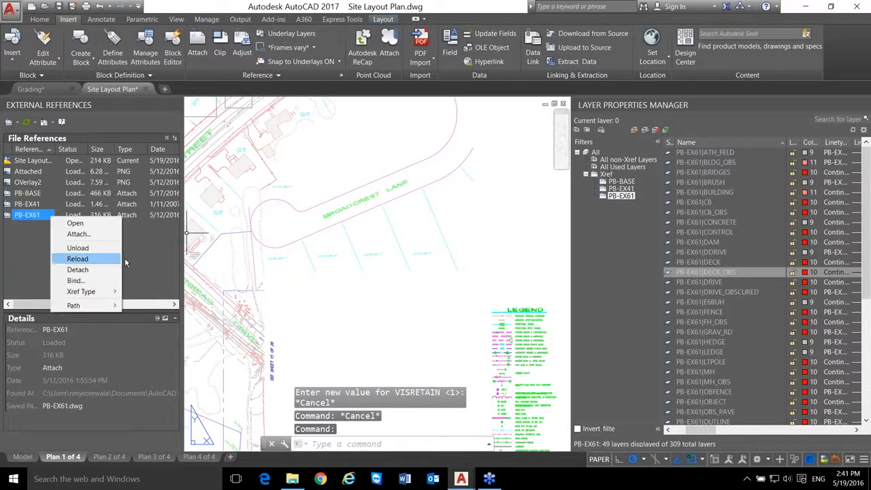
mouse_move(102, 291)
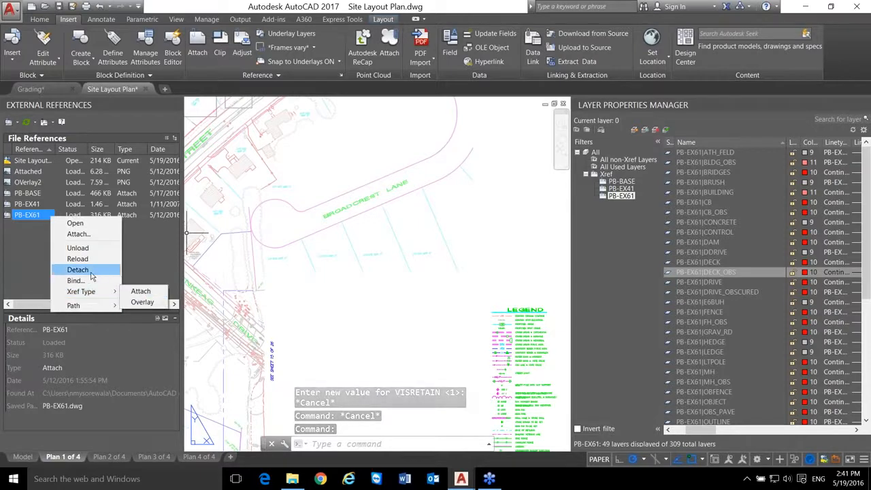
left_click(85, 281)
left_click(302, 181)
left_click(429, 156)
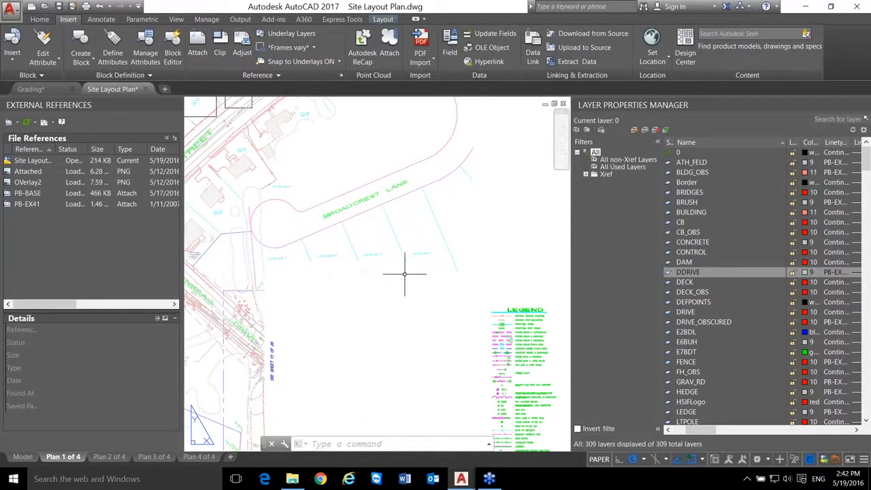
key("Escape")
key("Escape")
- Review the whole sheet and each remaining file reference from Site Layout Plan to PB-EX41, clearing the selection at the end
scroll(460, 353, "down", 5)
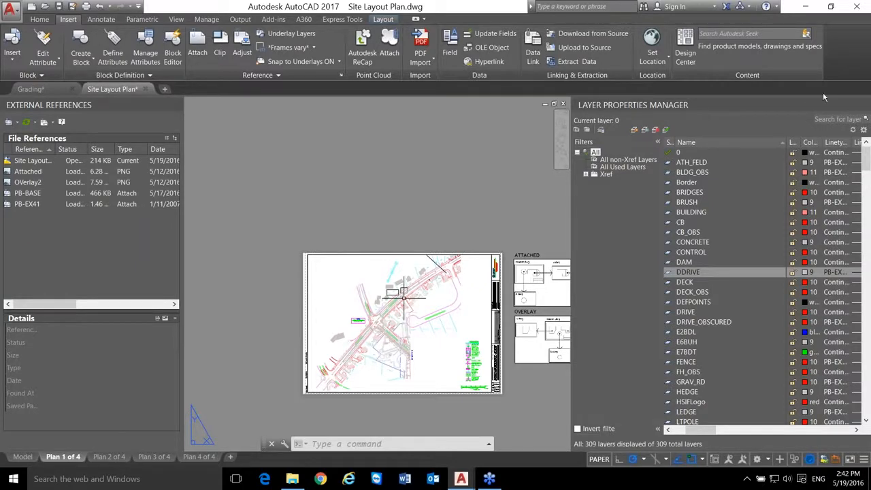
left_click(777, 107)
left_click(35, 164)
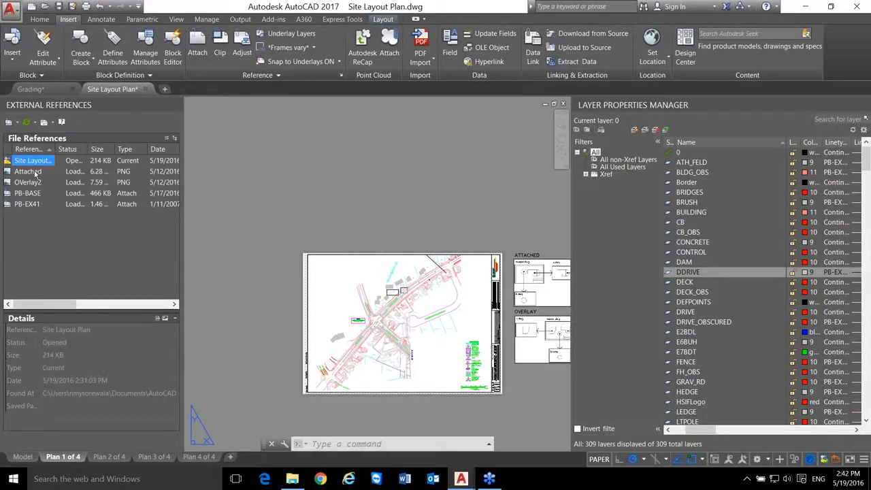
left_click(34, 172)
left_click(38, 182)
left_click(41, 194)
left_click(45, 204)
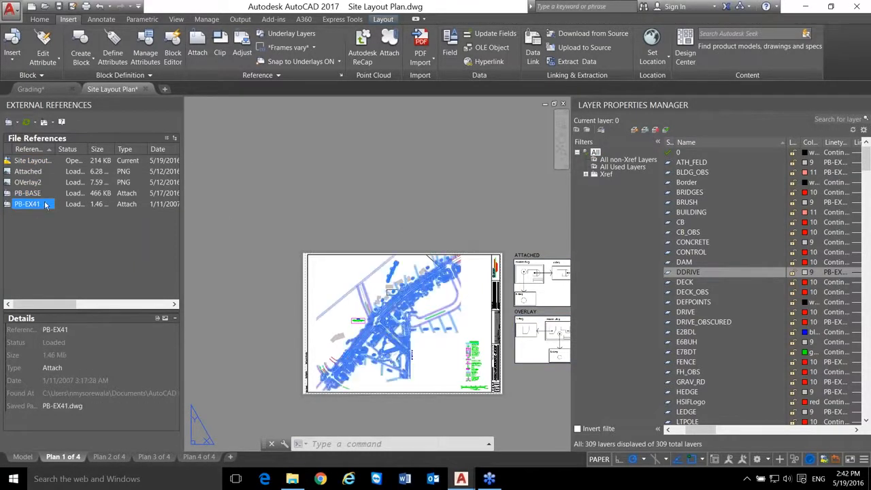
left_click(384, 183)
left_click(354, 176)
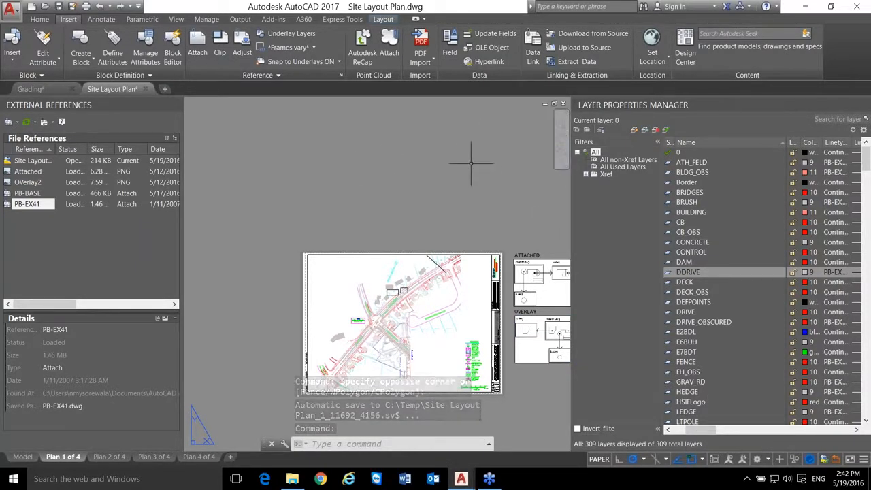
- Undock the Layer Properties Manager and close it to clear the drawing area
type("lay")
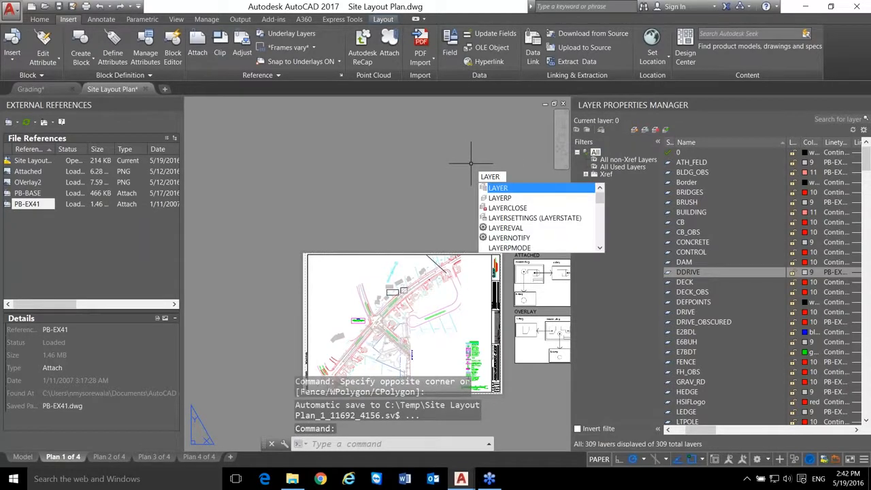
type("er")
key("Return")
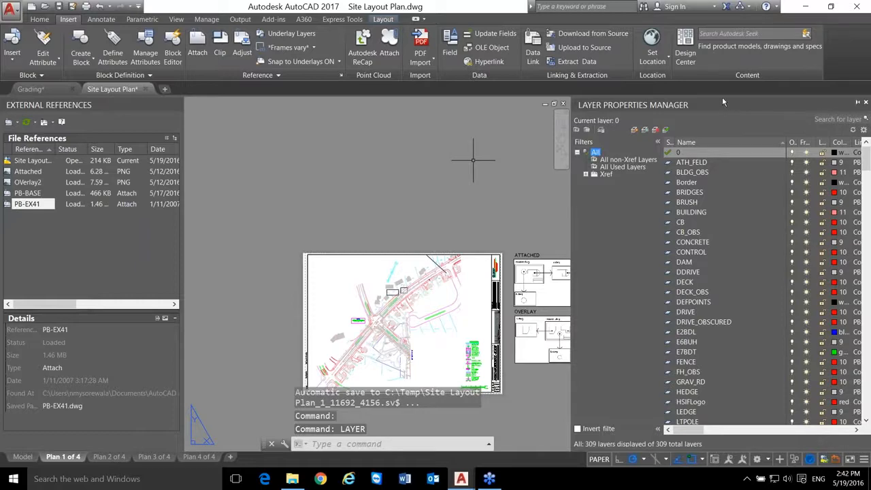
left_click_drag(531, 122, 530, 121)
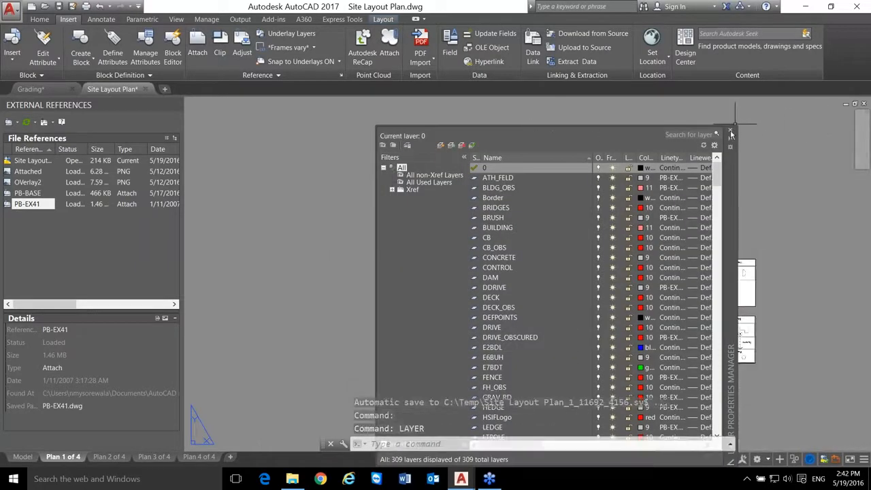
left_click(733, 135)
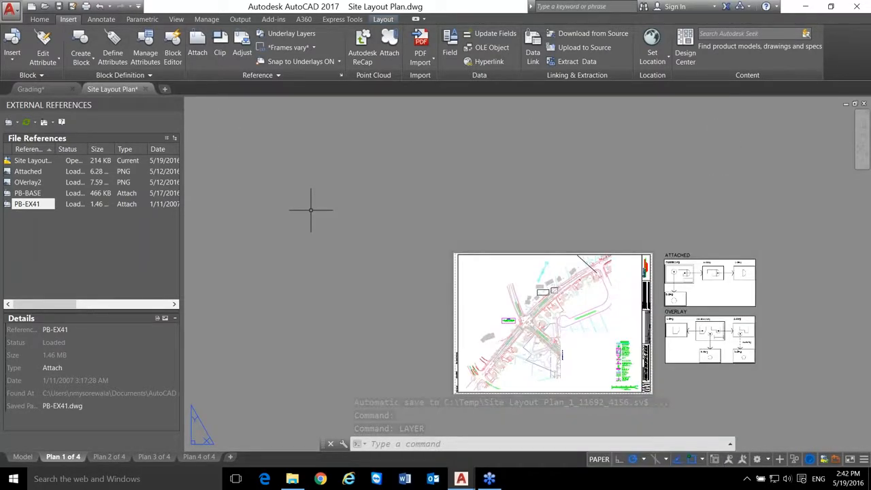
left_click(10, 11)
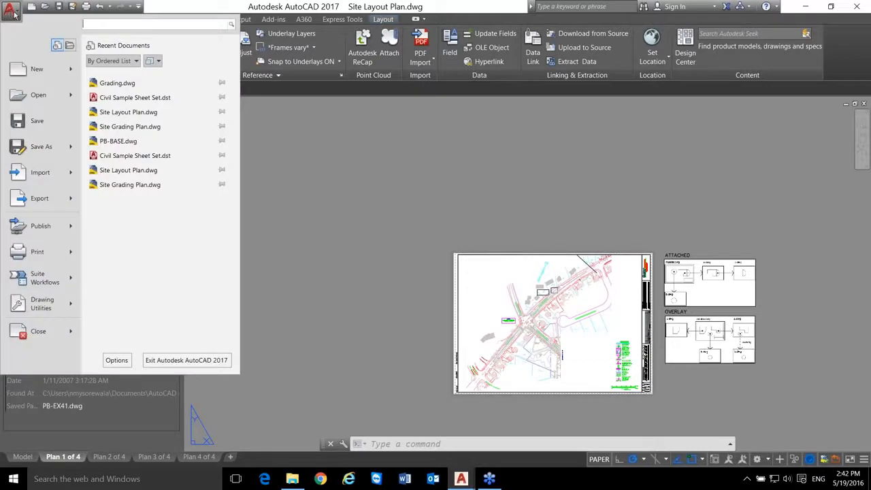
left_click(31, 230)
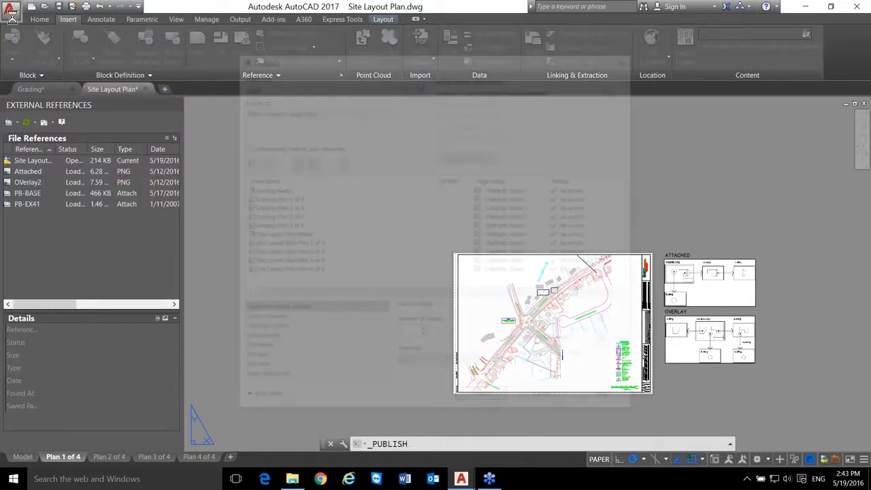
key("Escape")
key("Escape")
key("Escape")
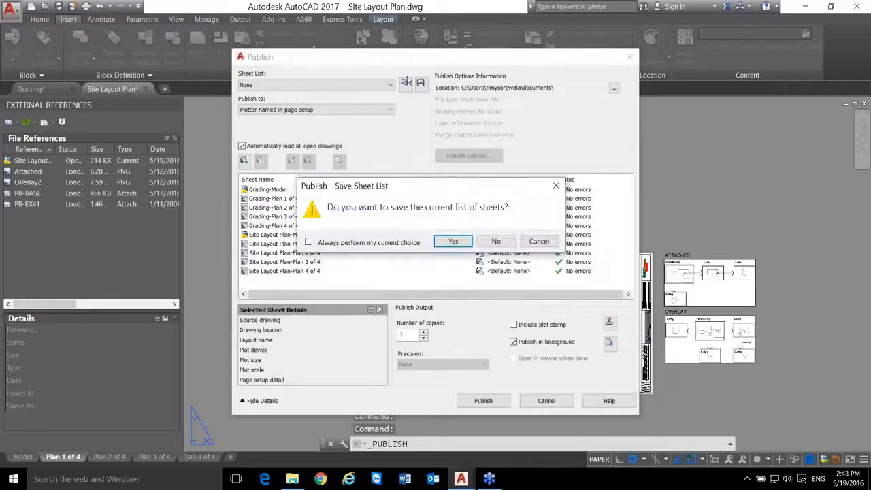
left_click(496, 241)
- Start eTransmit for the Site Layout Plan drawing, saving the drawing's current changes first
left_click(12, 11)
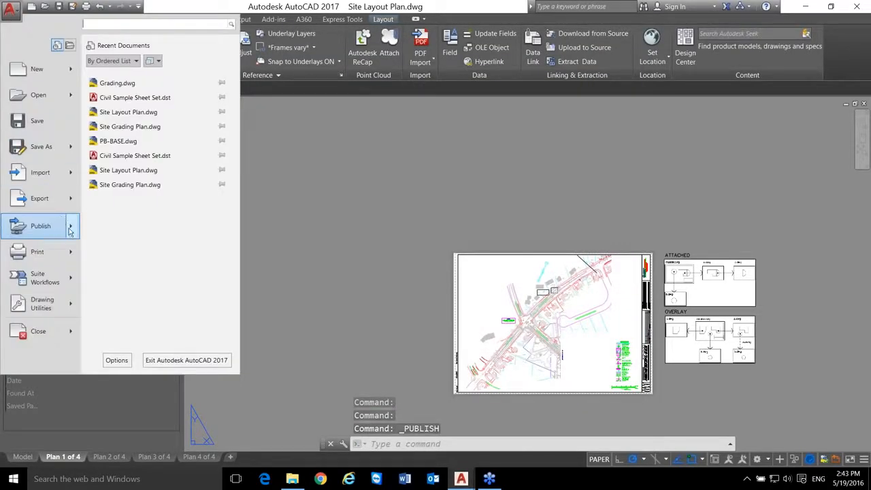
mouse_move(75, 230)
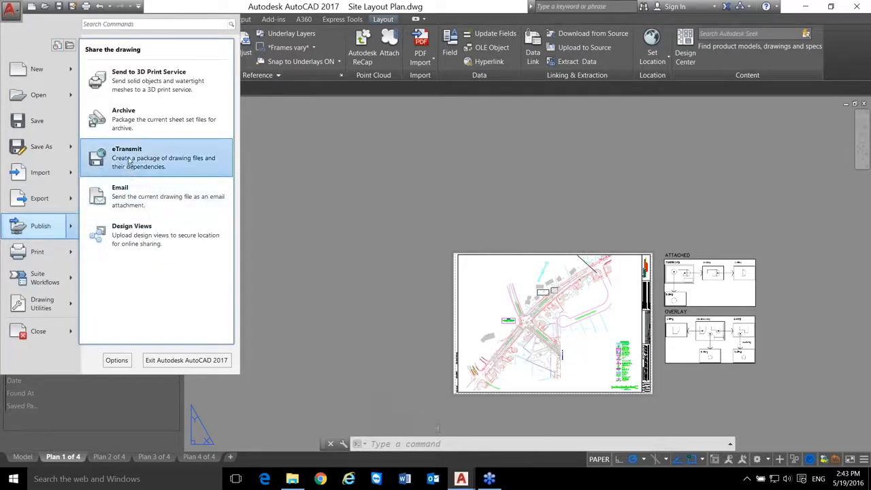
left_click(57, 45)
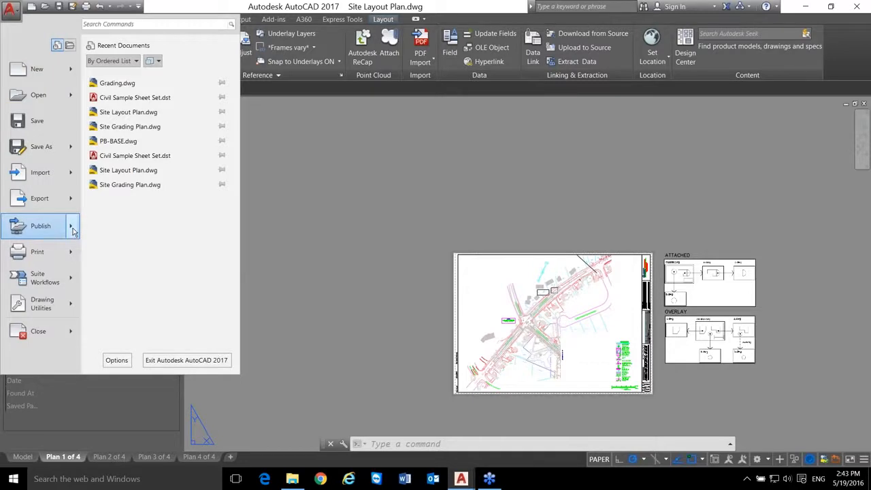
mouse_move(74, 231)
left_click(115, 154)
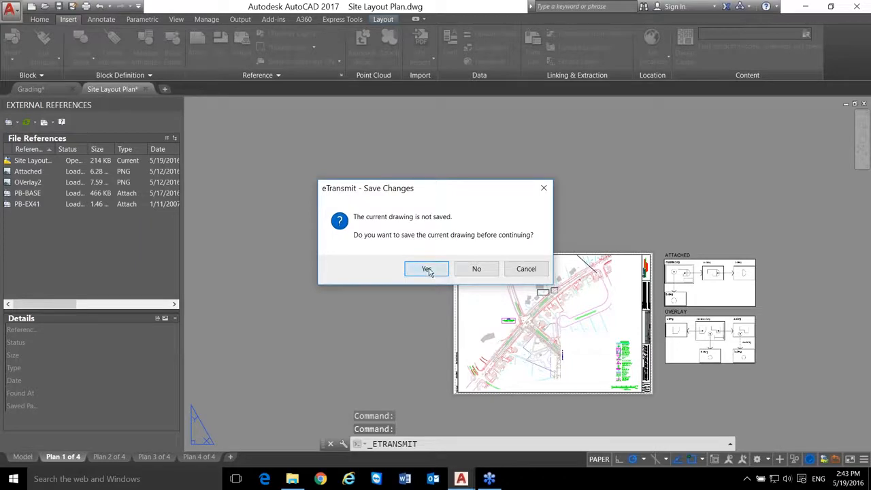
left_click(427, 269)
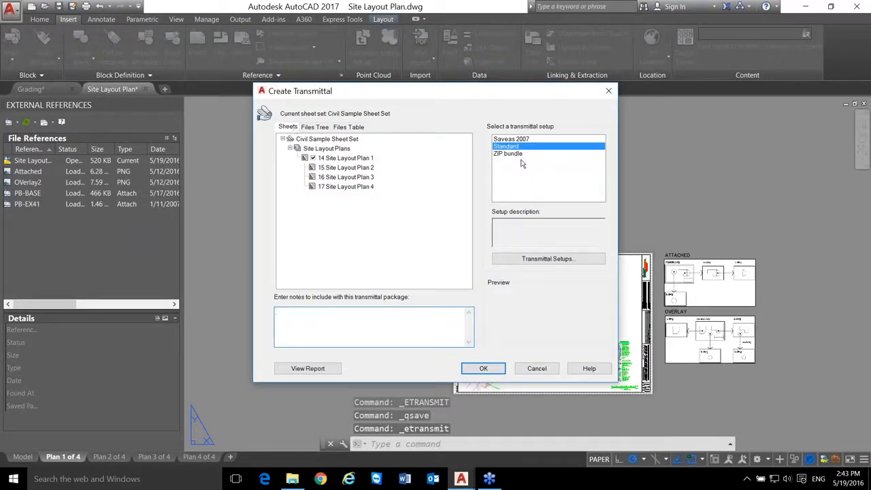
- Examine the transmittal's file tree, expanding the PNG files, plotter configuration, external references, sheet set data and sheet template files
left_click(315, 127)
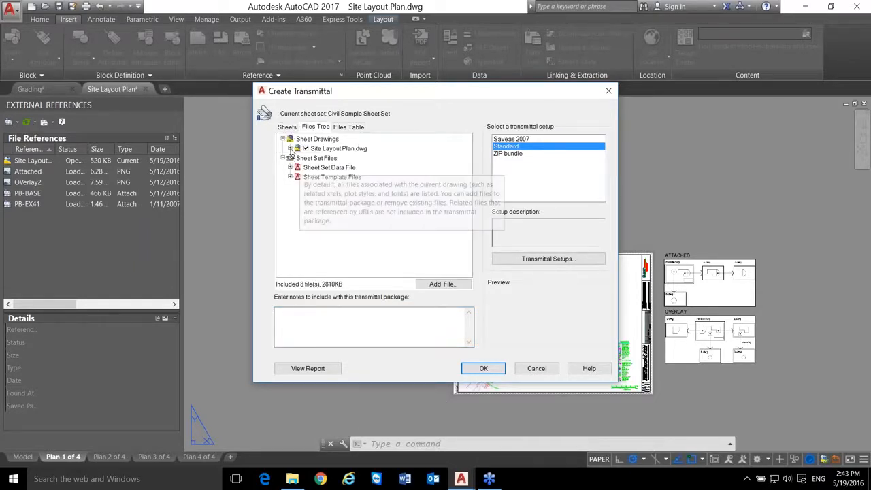
left_click(290, 148)
left_click(301, 158)
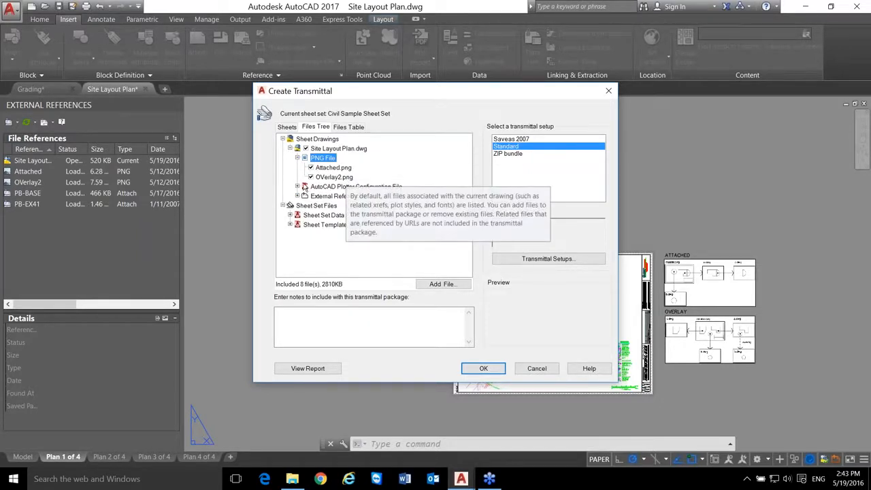
left_click(304, 187)
left_click(297, 187)
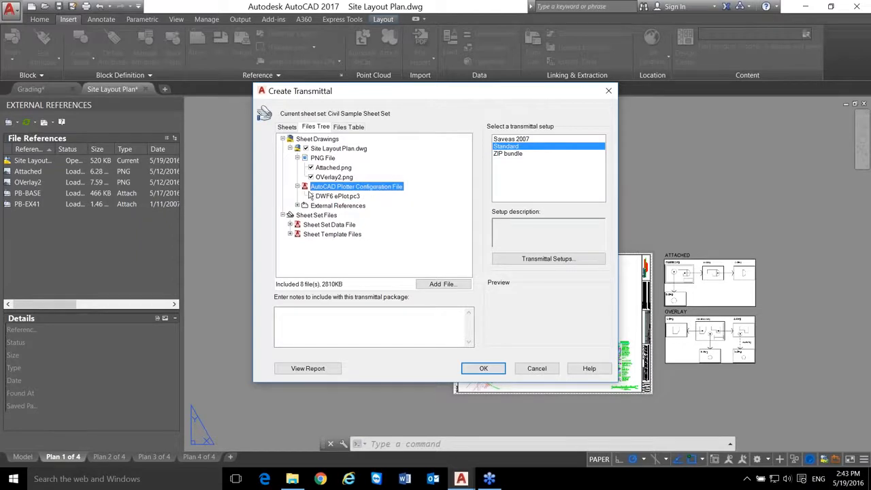
left_click(297, 206)
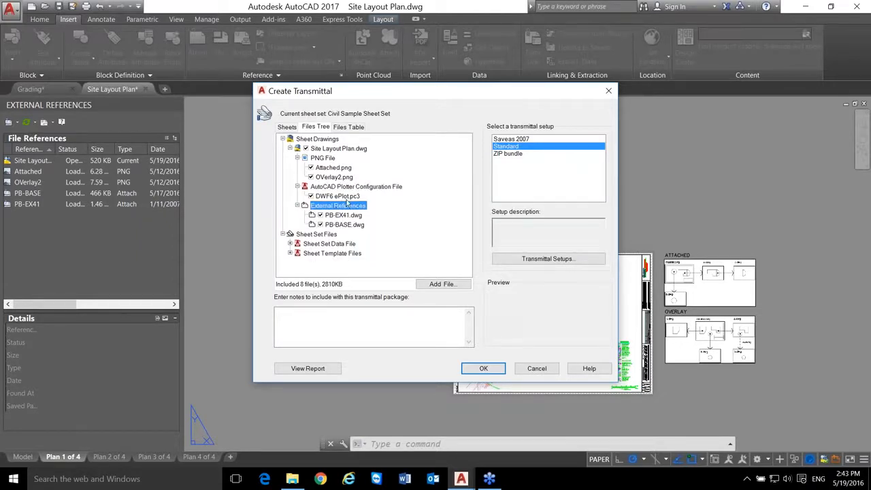
left_click(290, 244)
left_click(290, 263)
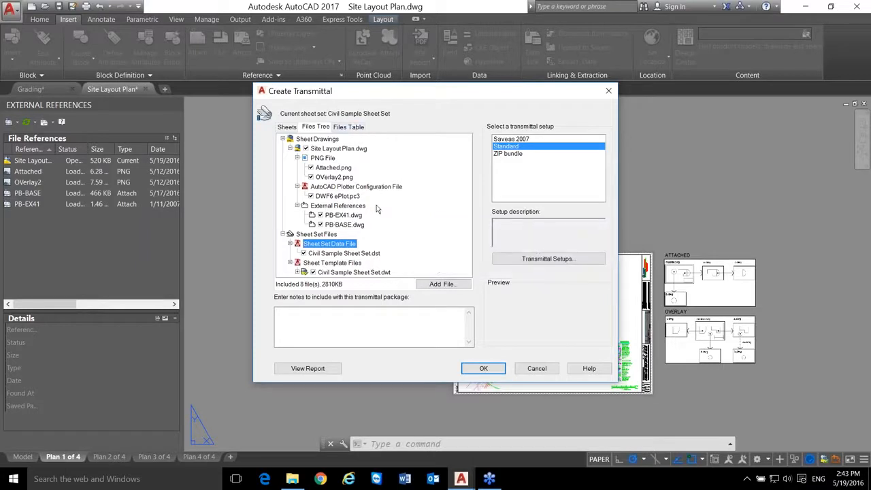
- Exclude Civil Sample Sheet Set.dst and Civil Sample Sheet Set.dwt from the transmittal package
left_click(305, 253)
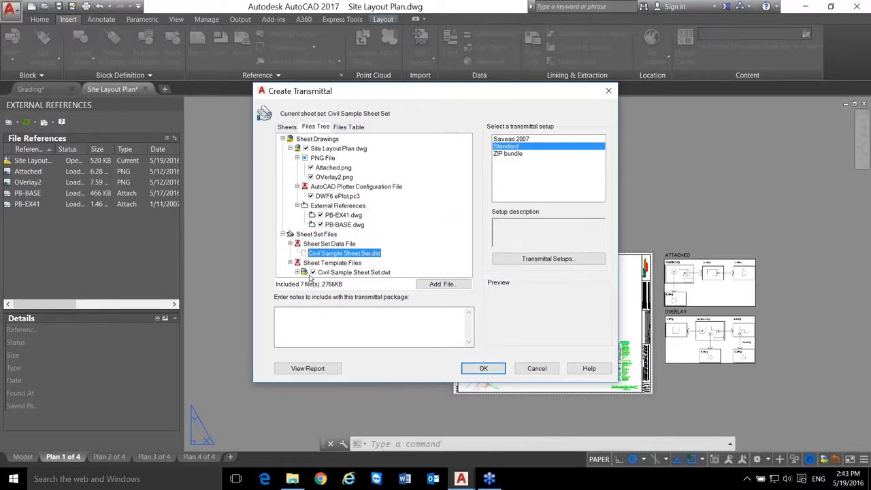
left_click(318, 272)
left_click(313, 273)
- Compare the table listing of the transmittal files with their tree listing
left_click(348, 127)
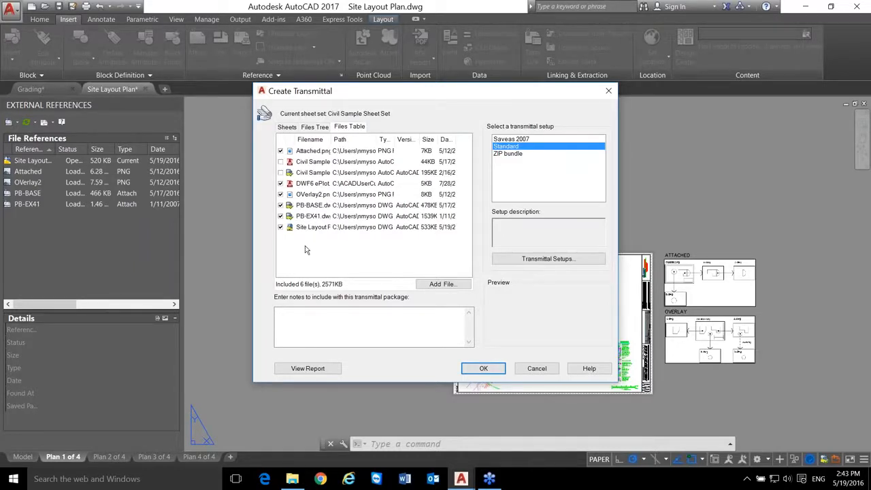
left_click(320, 128)
left_click(351, 128)
left_click(314, 128)
left_click(351, 128)
- Review the available transmittal setups, checking the files included by ZIP bundle and by Saveas 2007
mouse_move(507, 141)
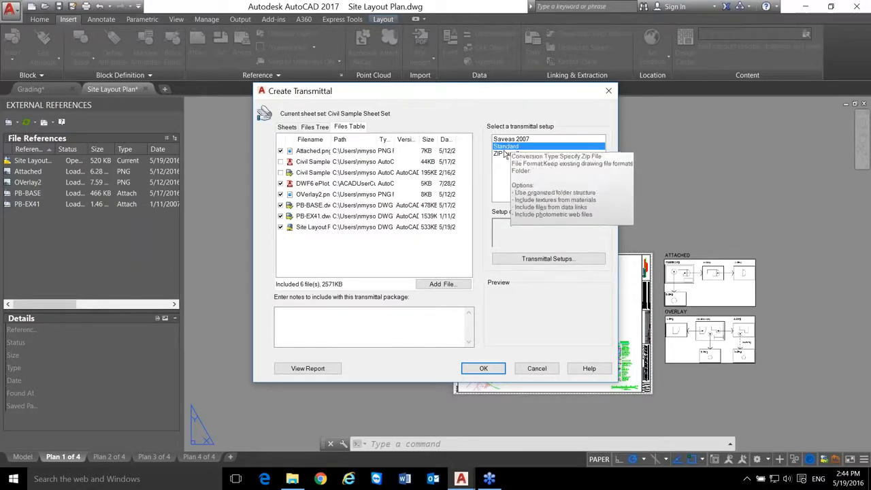
mouse_move(511, 165)
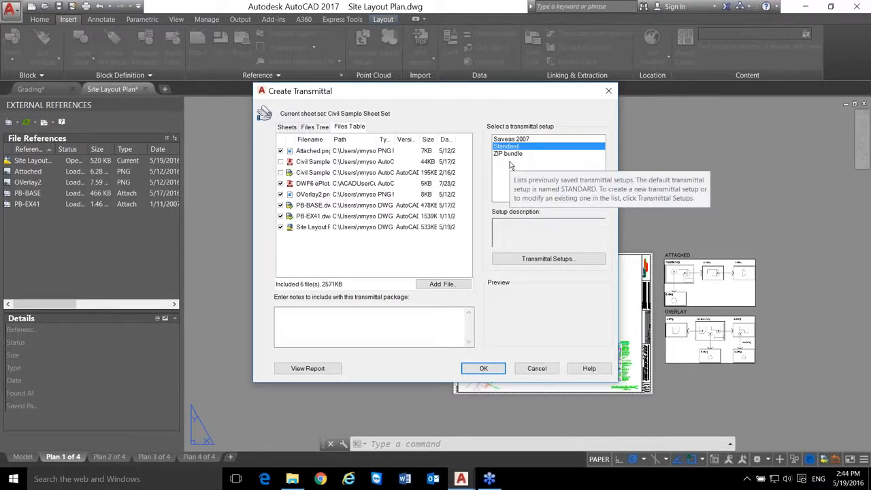
left_click(512, 155)
mouse_move(521, 168)
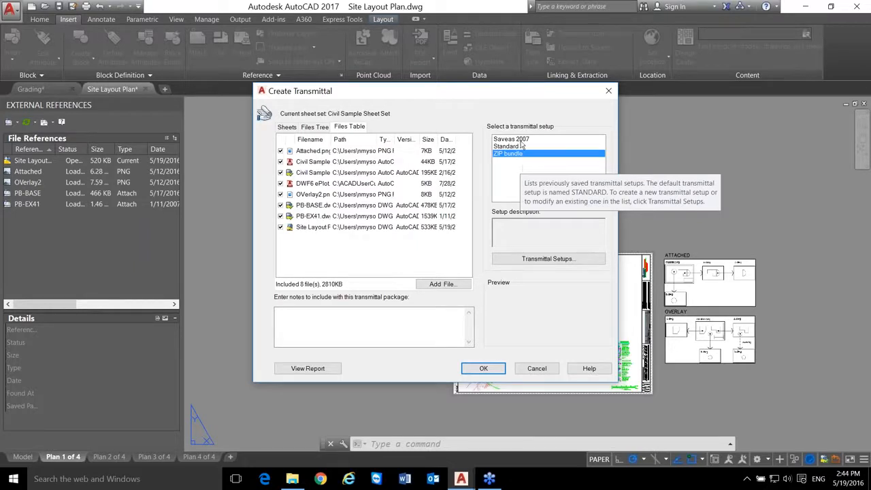
left_click(521, 140)
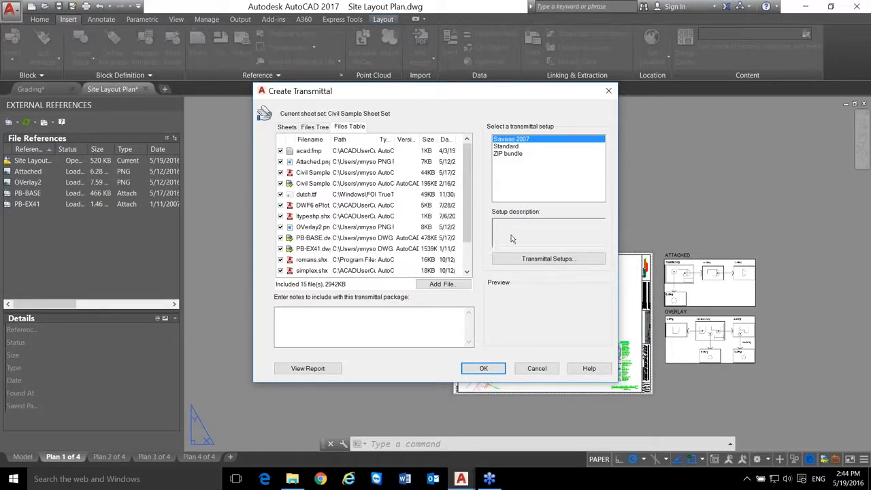
- Create a new transmittal setup named Zip and Send, based on the Standard setup
left_click(290, 126)
left_click(559, 263)
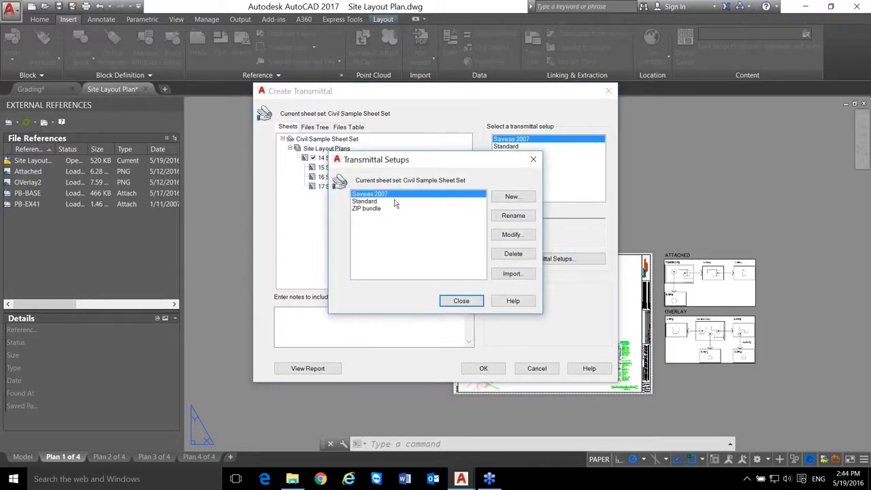
left_click(373, 201)
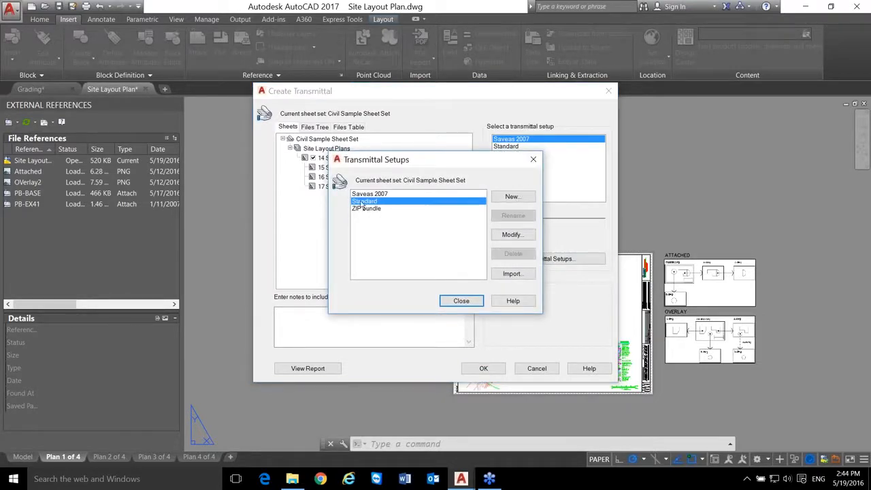
left_click(511, 197)
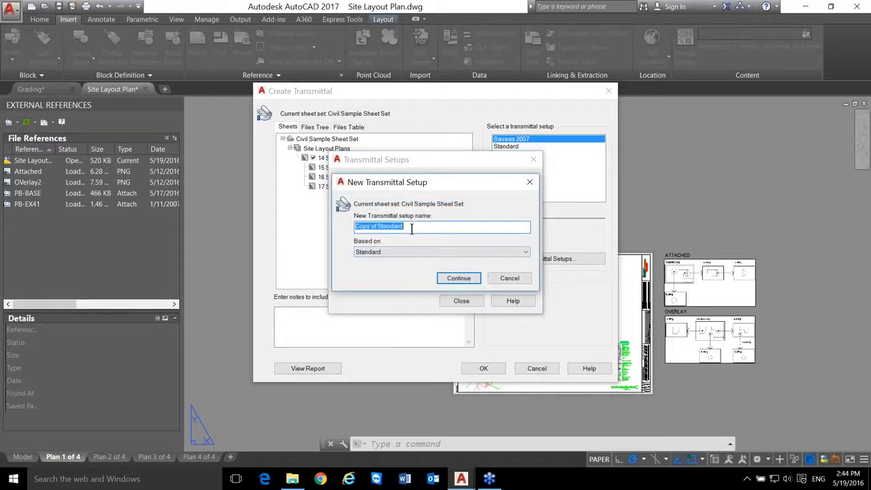
type("Zip and Send")
left_click(458, 279)
- Use Zip (*.zip) as the setup's package type and keep the existing drawing file formats
left_click(296, 128)
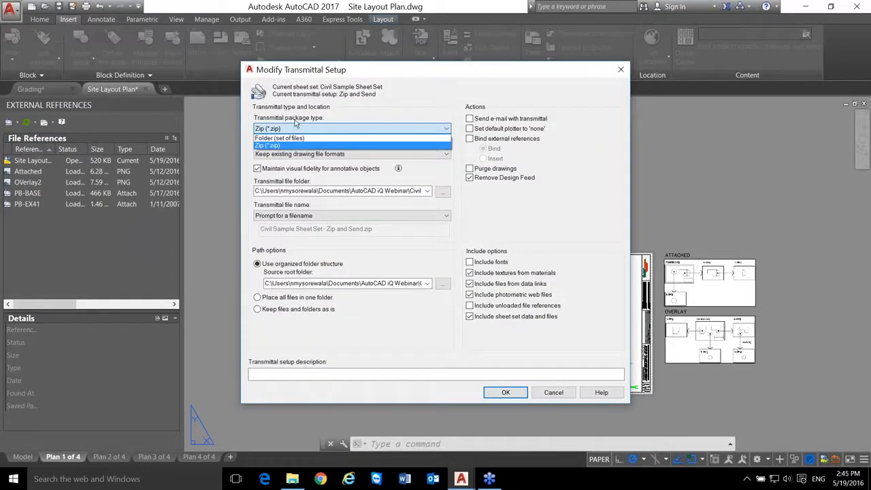
left_click(293, 138)
left_click(293, 128)
left_click(292, 146)
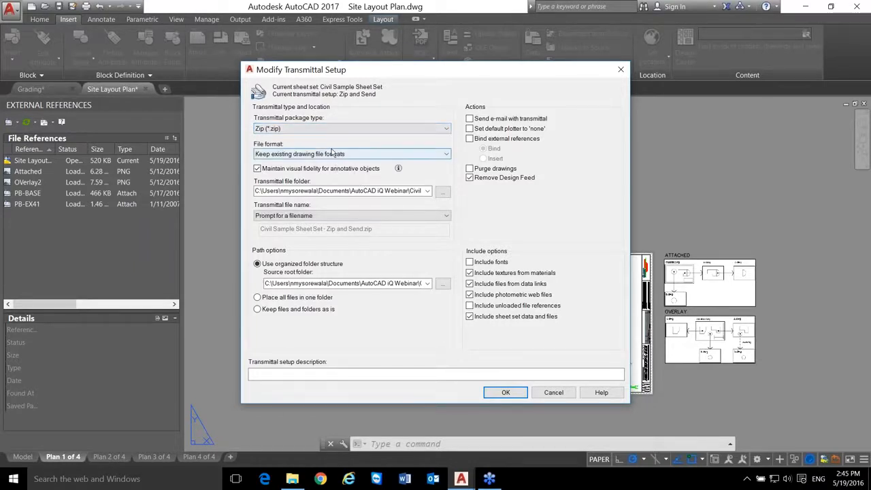
left_click(333, 153)
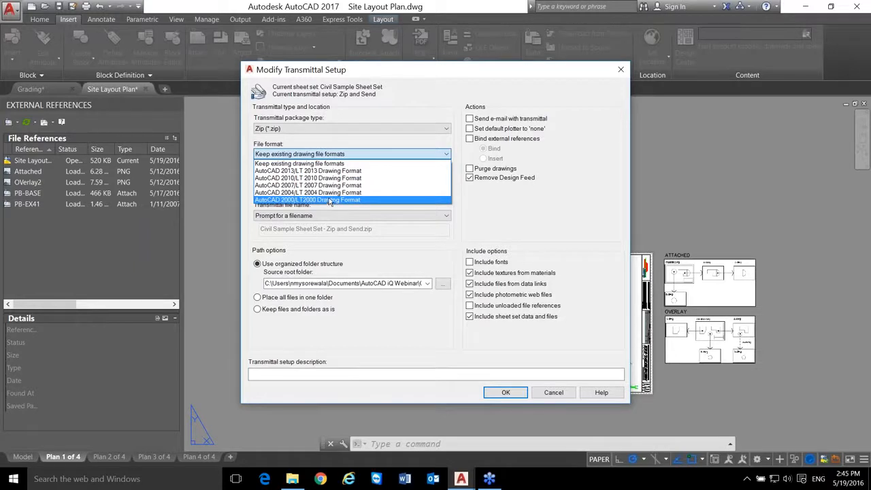
left_click(337, 163)
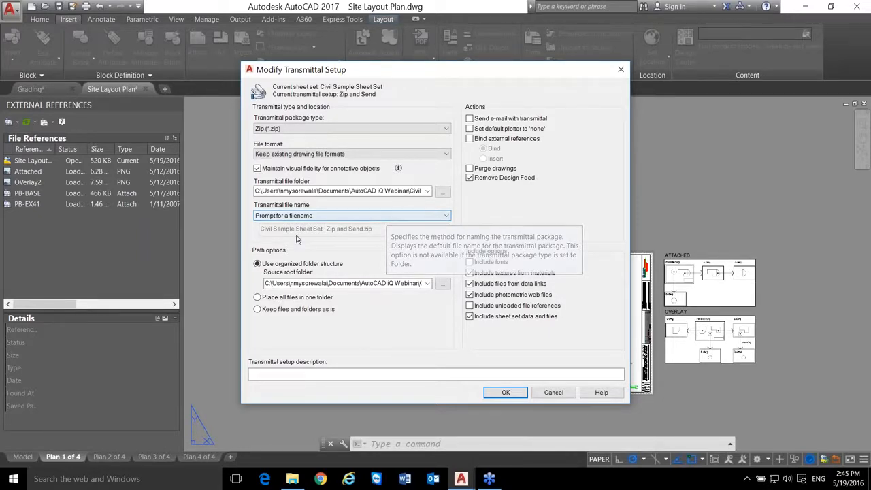
- Keep prompting for a filename and have the setup place all files in one folder
left_click(356, 217)
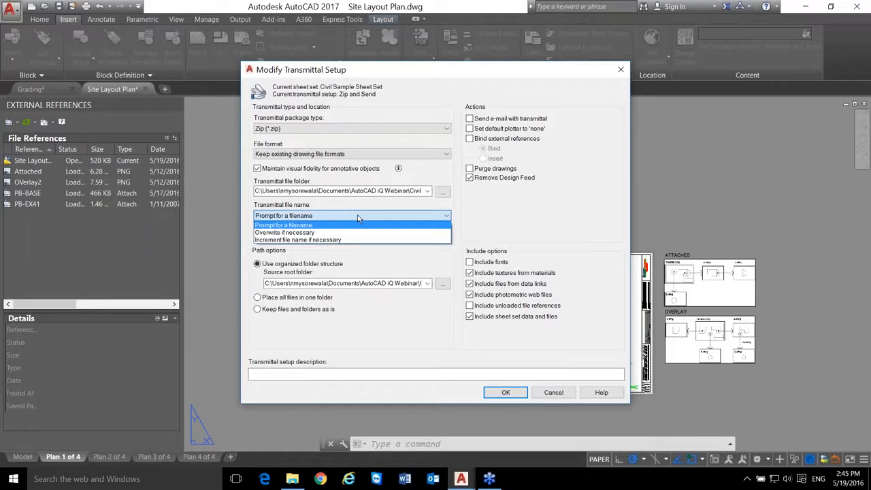
left_click(359, 215)
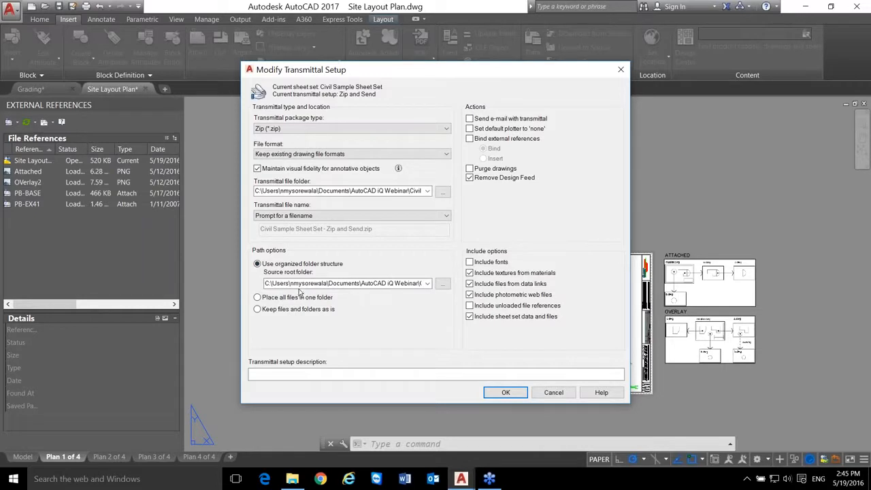
left_click(257, 297)
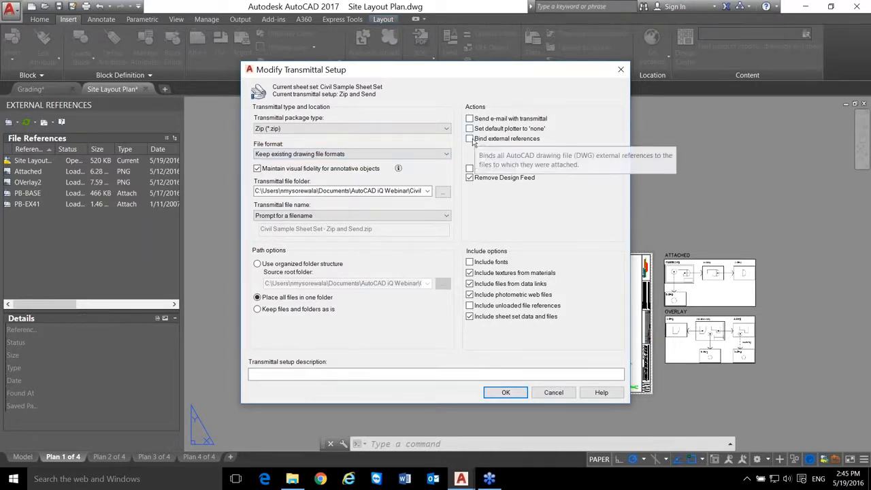
- Exclude material textures, data link files, photometric web files and sheet set data from the Zip and Send setup and accept it
left_click(471, 178)
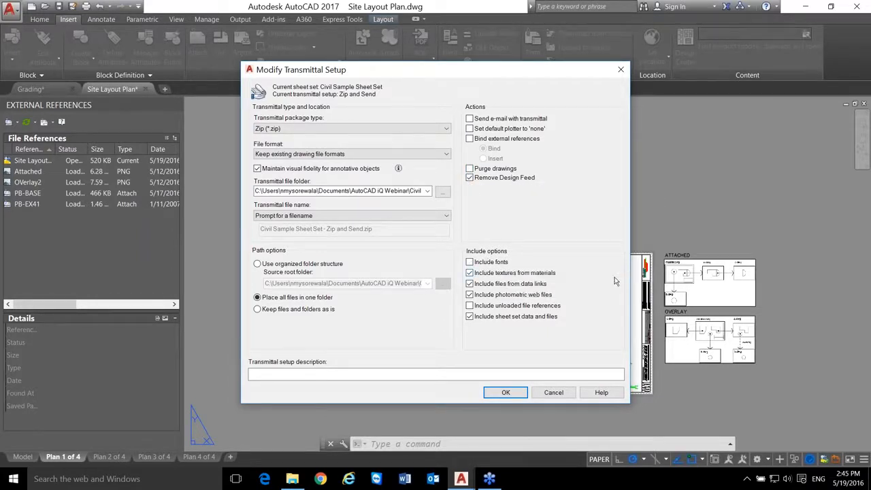
left_click(470, 283)
left_click(470, 285)
left_click(469, 295)
left_click(470, 319)
left_click(496, 310)
left_click(506, 394)
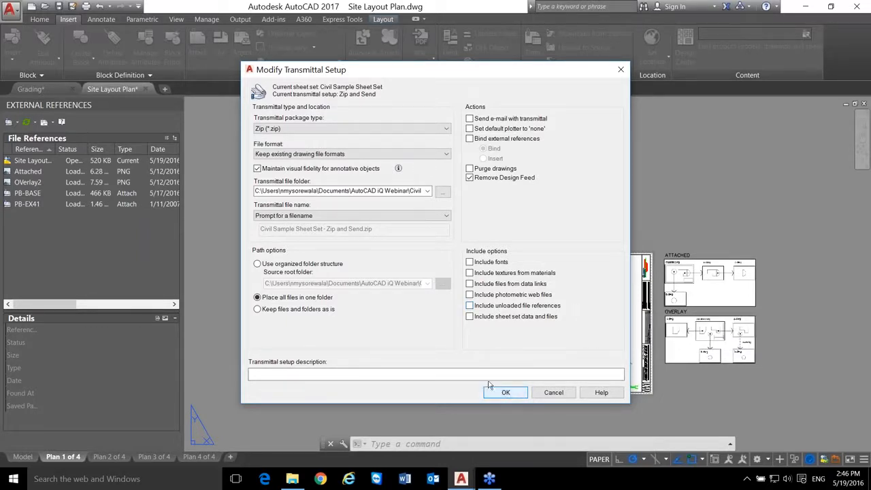
- Accept the Zip and Send setup, close the setup list and review the transmittal's files in table form
left_click(505, 393)
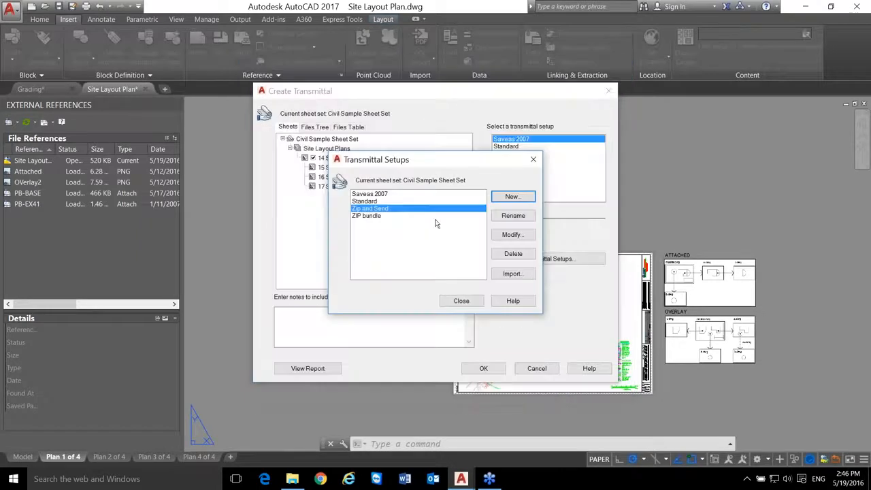
left_click(460, 301)
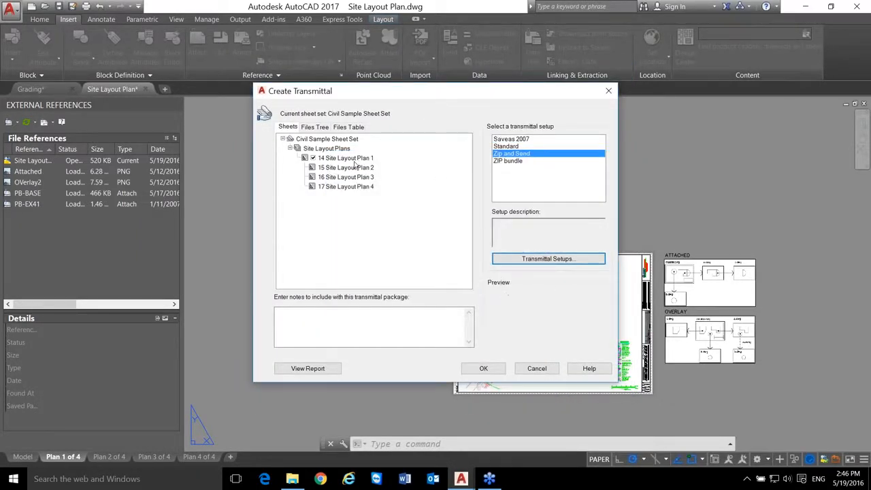
left_click(347, 128)
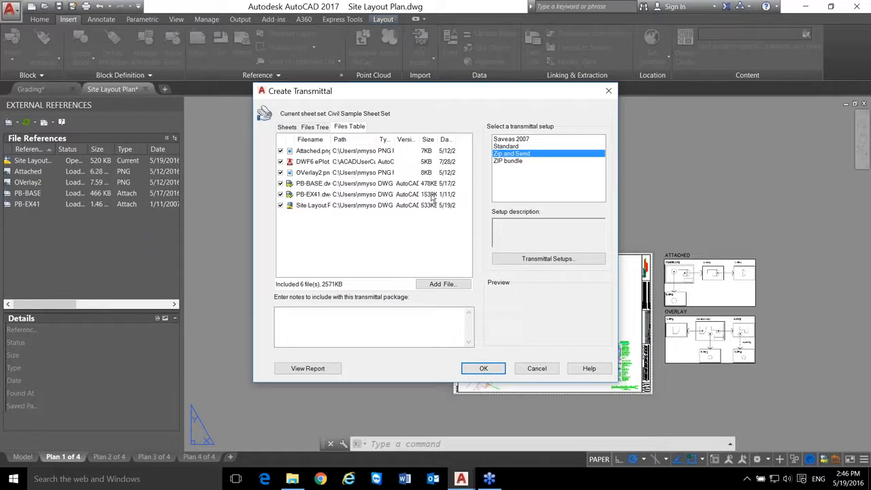
left_click(485, 368)
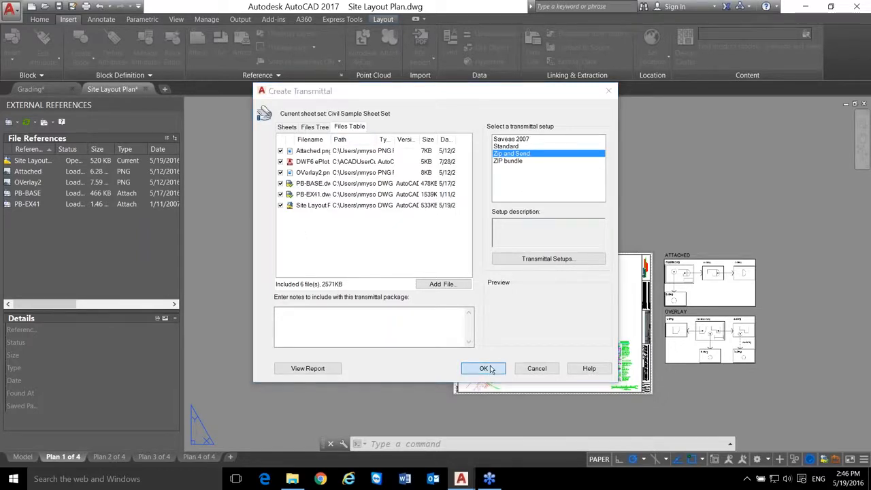
left_click(611, 363)
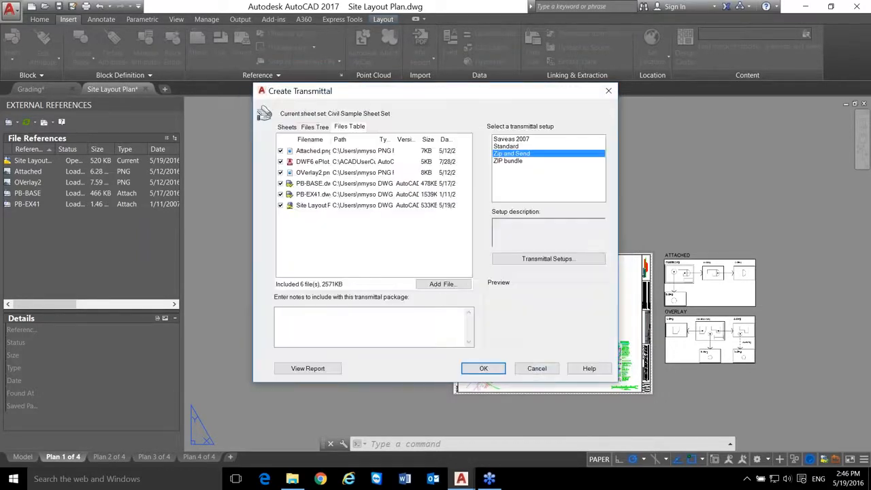
- Add Civil Sample Sheet Set.dwf to the transmittal and save the package as Civil Sample Sheet Set - Zip and Send.zip in the Civil folder
left_click(441, 284)
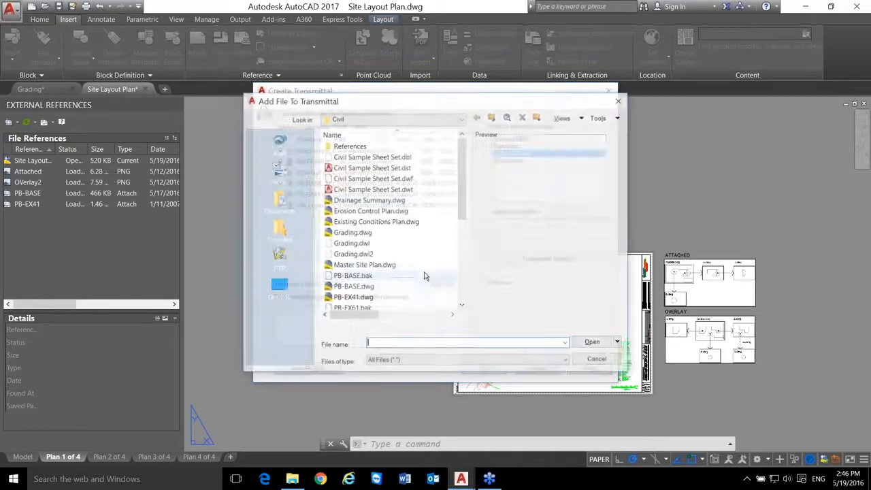
scroll(397, 241, "down", 3)
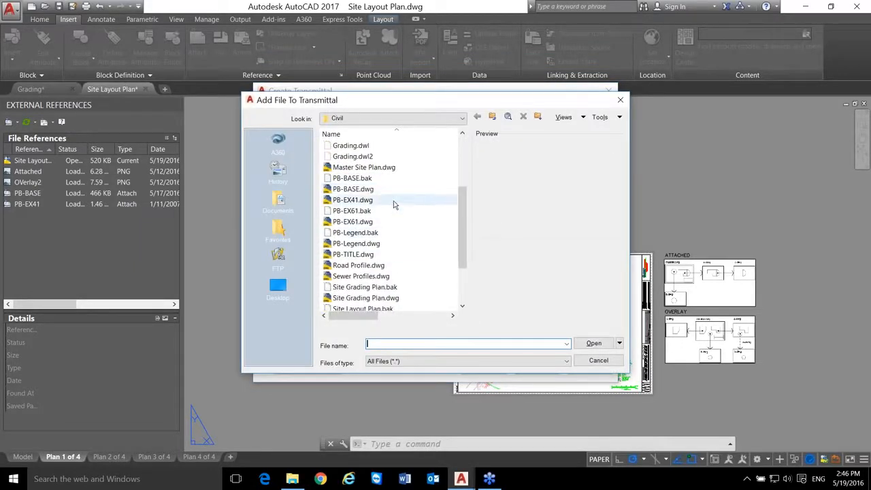
left_click_drag(463, 222, 470, 167)
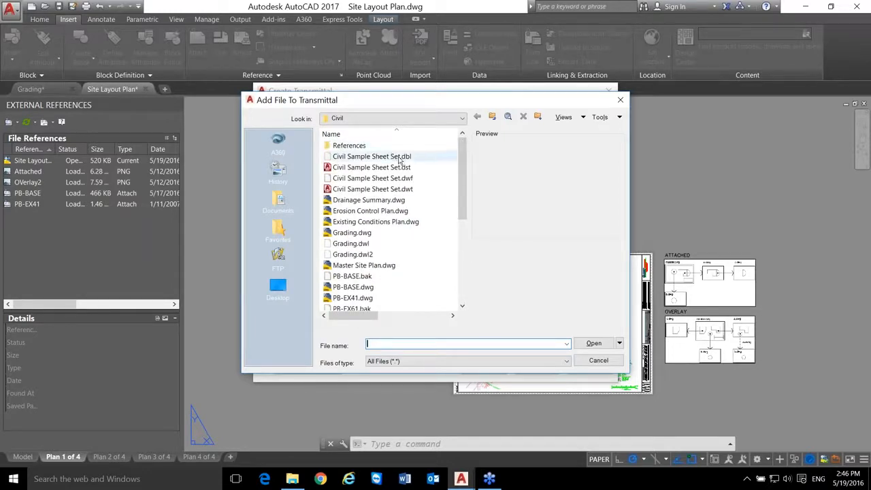
left_click(395, 178)
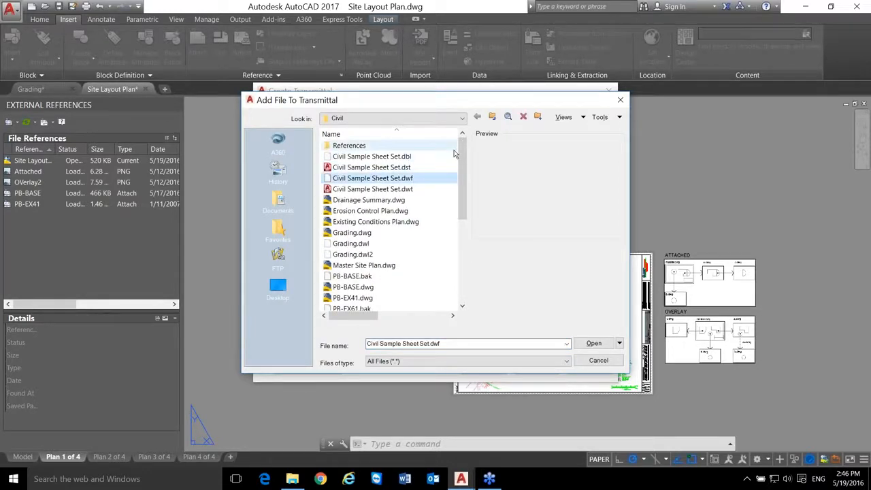
left_click(590, 344)
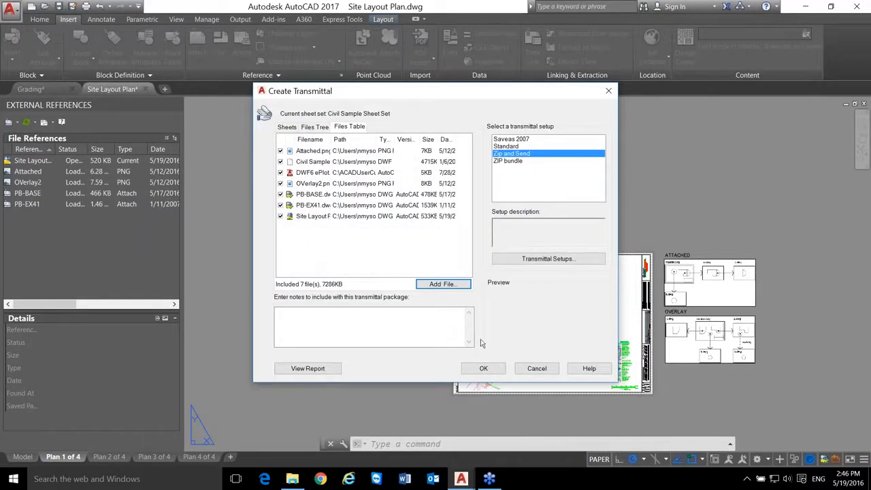
left_click(488, 370)
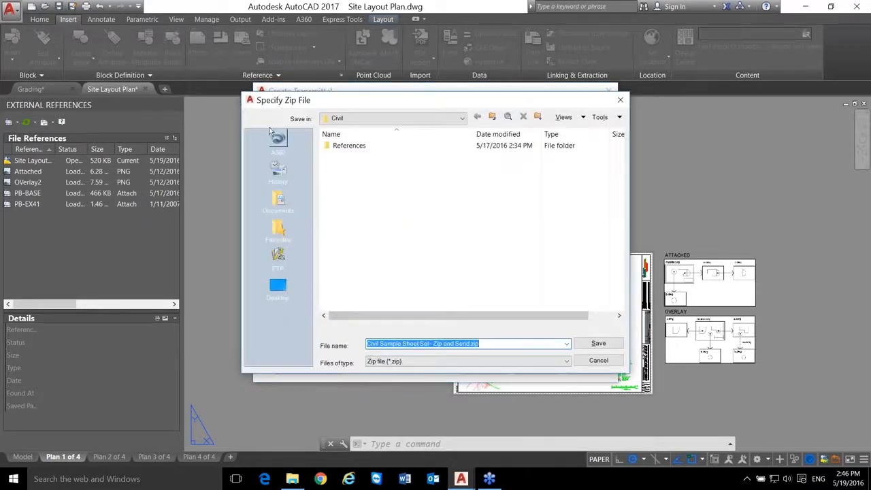
left_click(594, 343)
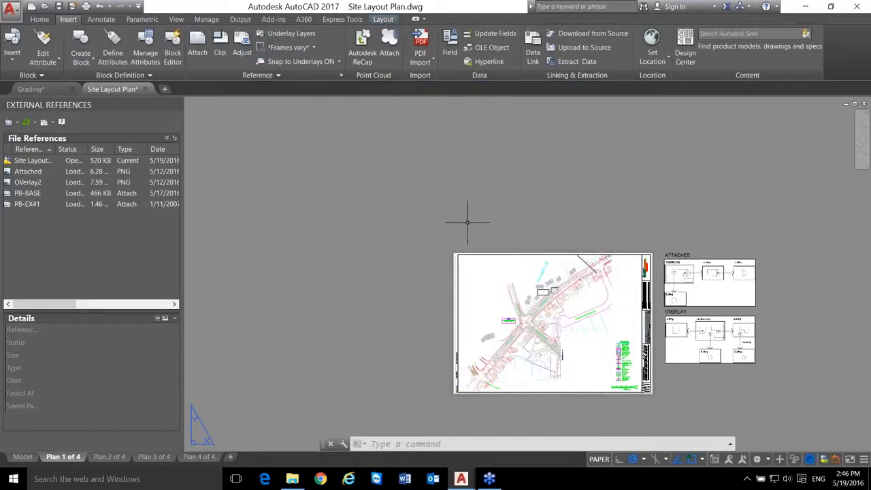
- In File Explorer, inspect the contents of the Zip and Send package in Documents > AutoCAD iQ Webinar > Civil, and close the window
key("super+e")
left_click_drag(80, 11, 416, 126)
left_click(341, 192)
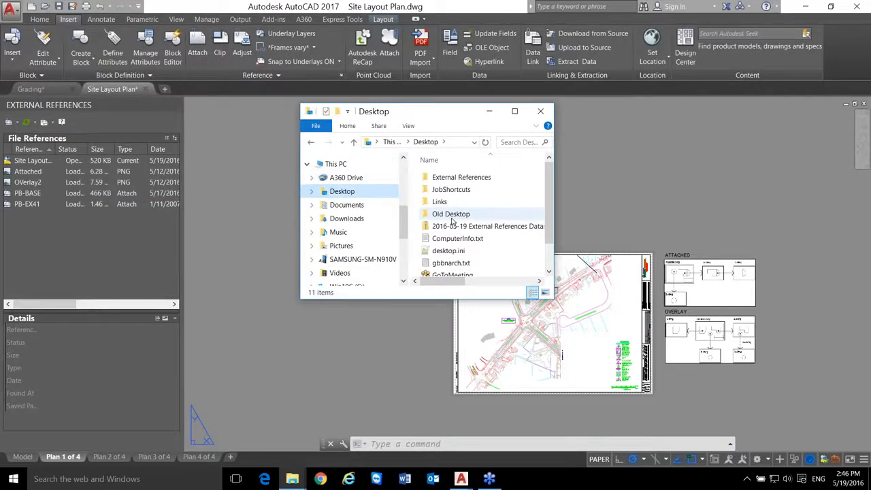
left_click(346, 205)
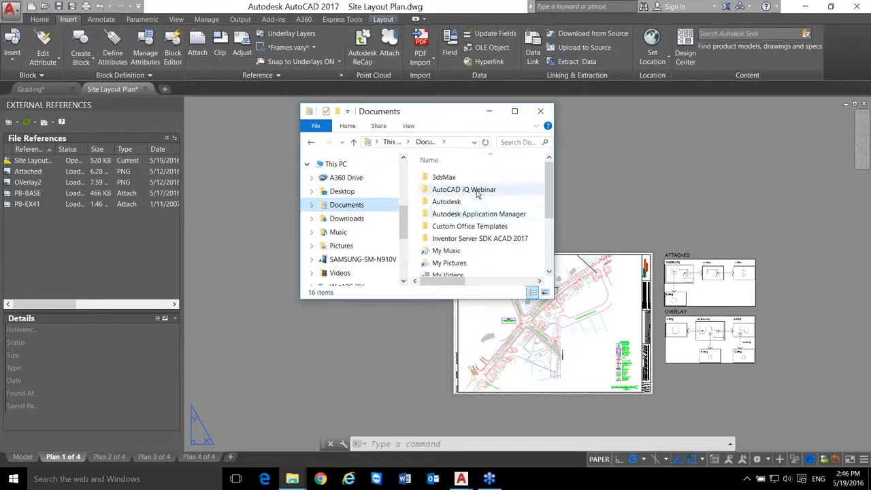
double_click(462, 190)
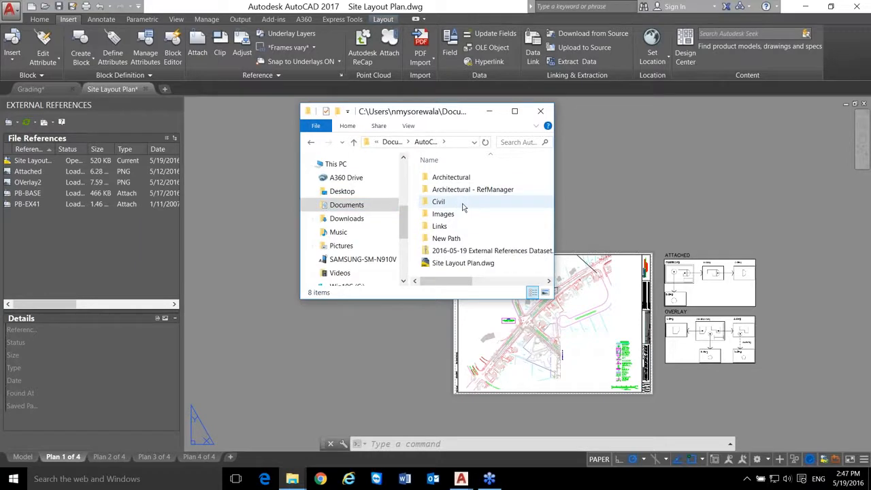
double_click(463, 203)
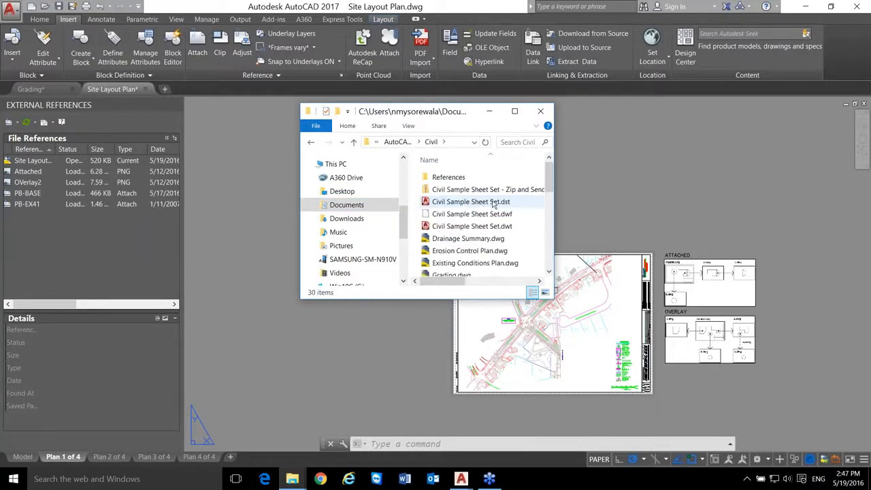
left_click(512, 191)
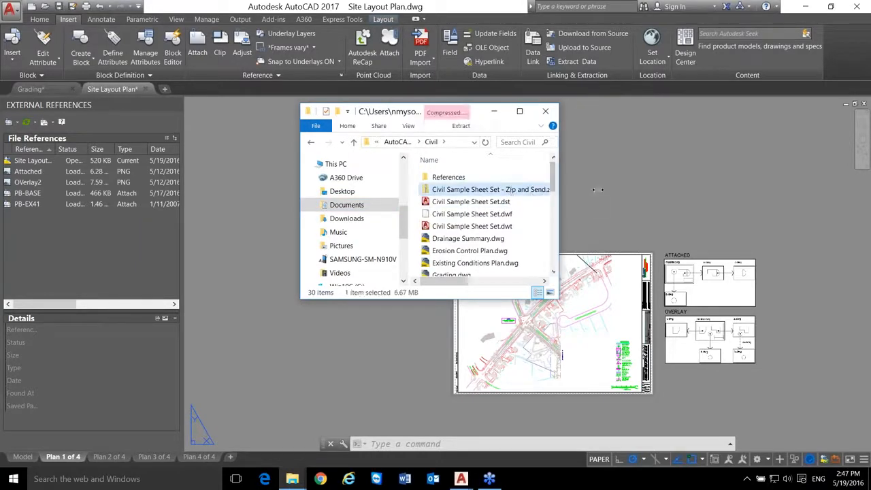
double_click(536, 194)
scroll(475, 231, "right", 3)
scroll(474, 231, "left", 3)
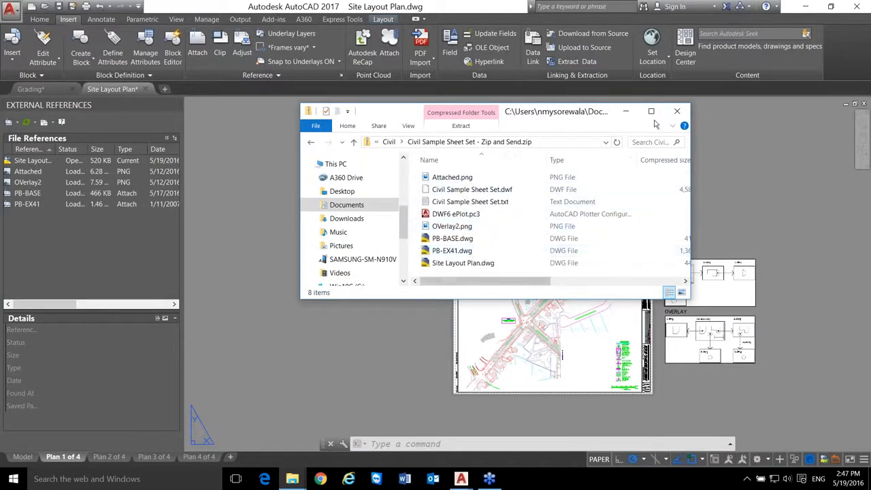
left_click(677, 111)
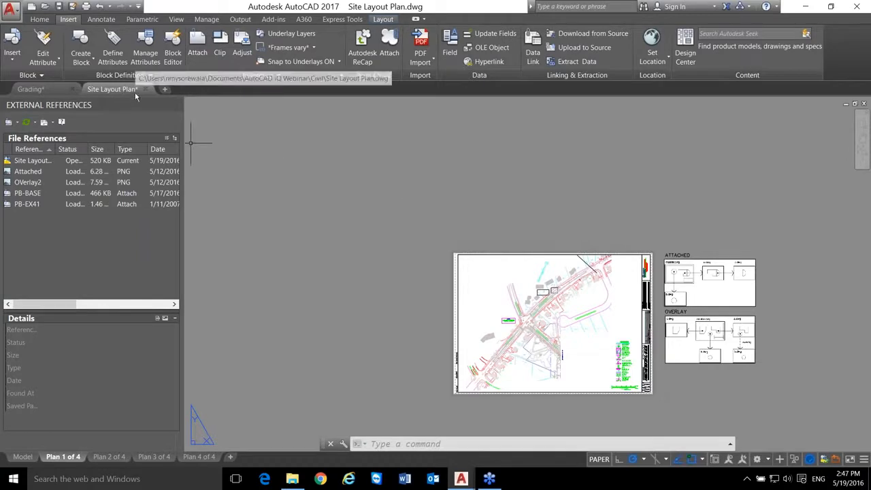
- Check the reference details and saved paths of OVerlay2, PB-BASE and PB-EX41 in the Site Layout Plan
mouse_move(122, 94)
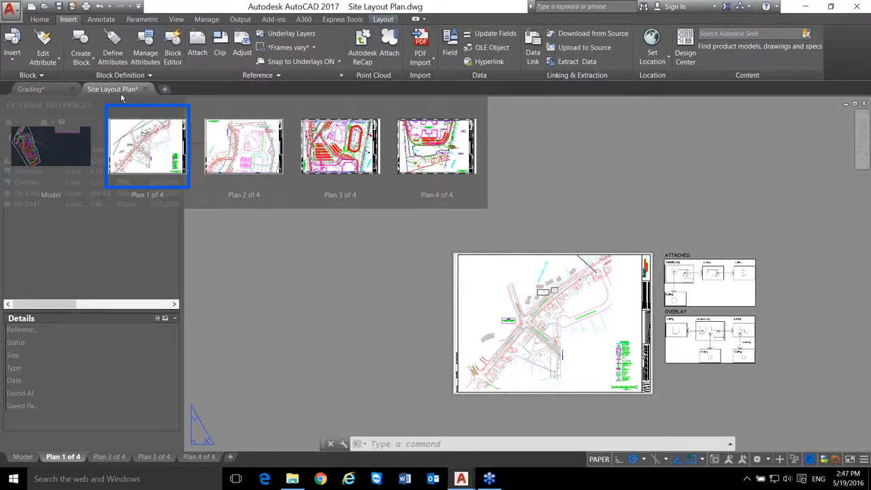
left_click(298, 292)
left_click(287, 265)
left_click(41, 184)
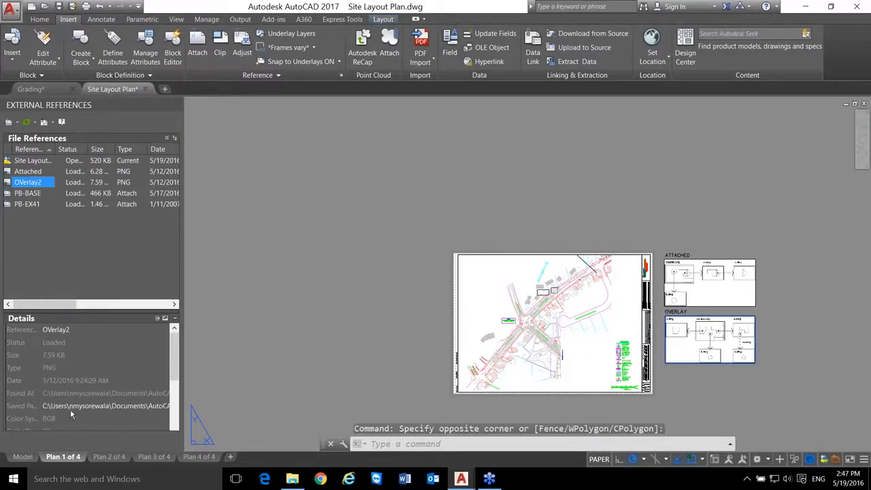
left_click(70, 407)
left_click(37, 195)
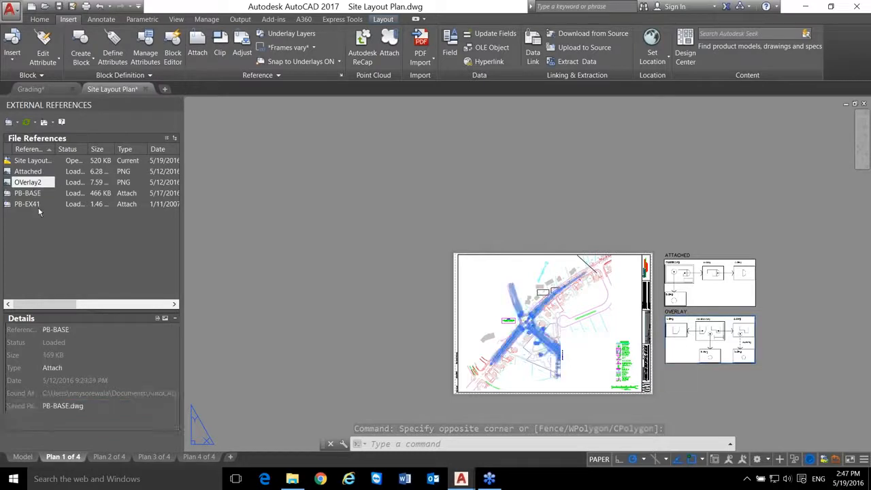
left_click(36, 204)
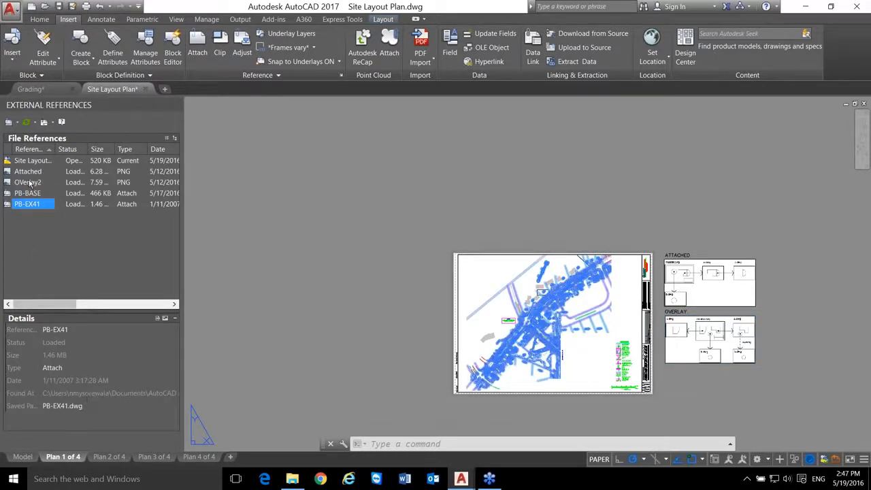
mouse_move(30, 183)
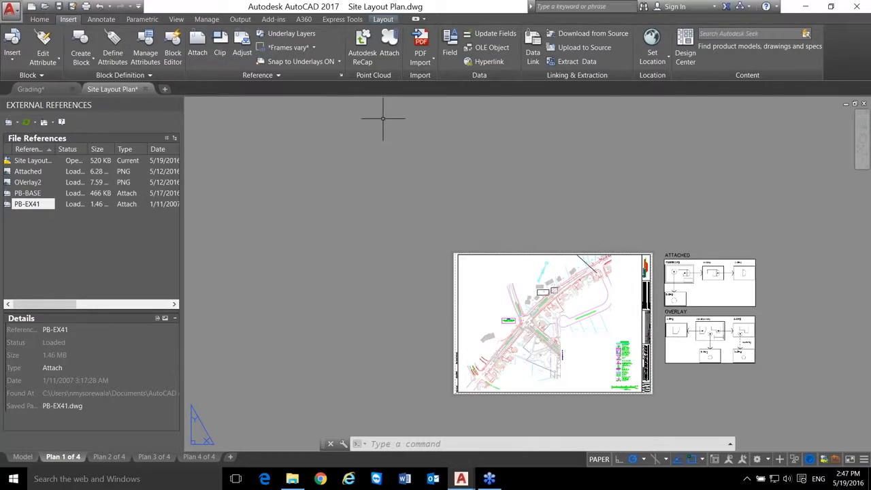
- Close the Site Layout Plan and Grading drawings, saving the changes to Grading.dwg
left_click(146, 89)
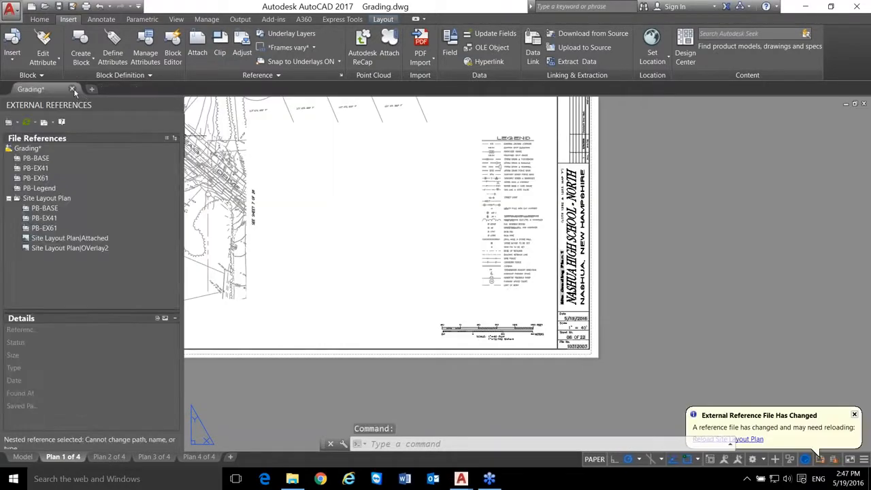
left_click(74, 88)
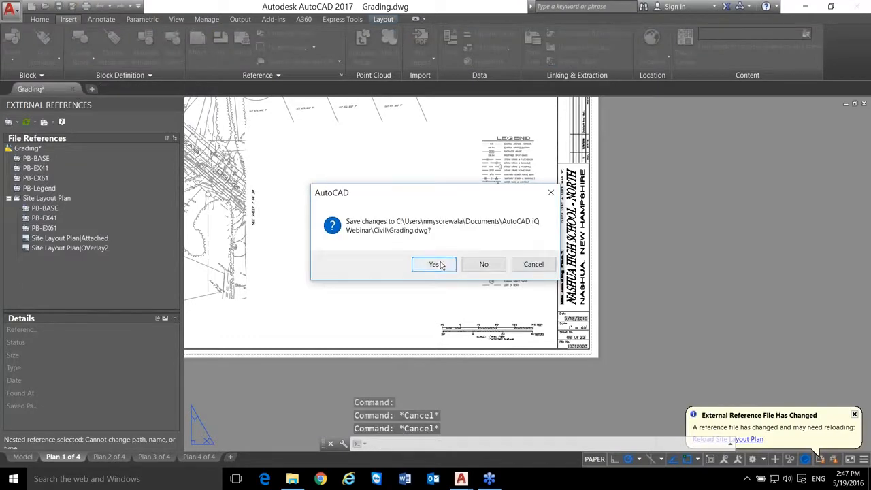
left_click(436, 265)
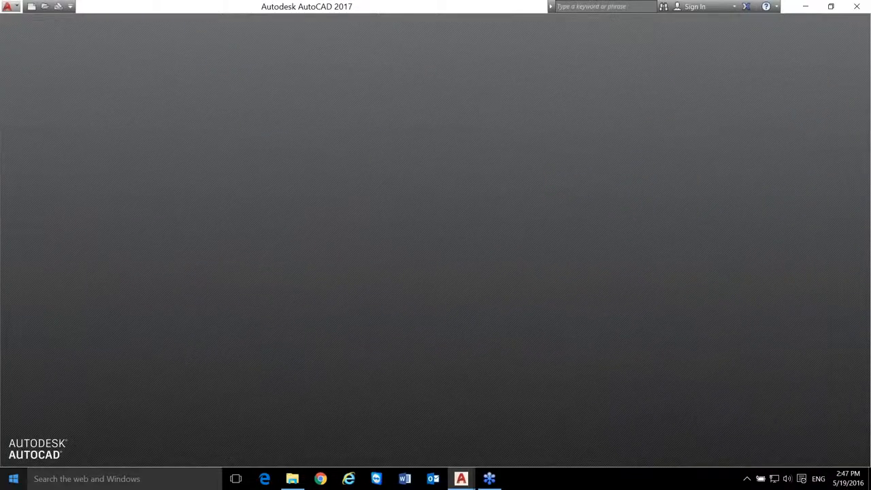
- Find and launch the Reference Manager desktop app from Windows and reposition its window
left_click(9, 483)
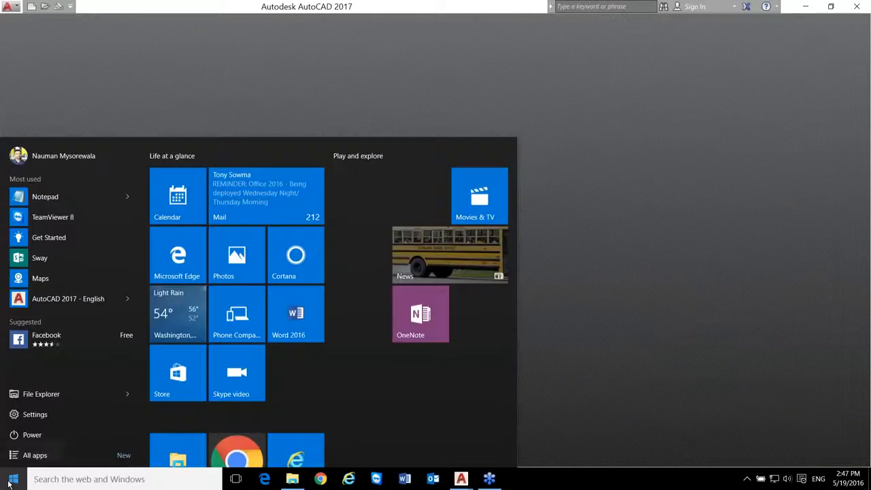
type("refer")
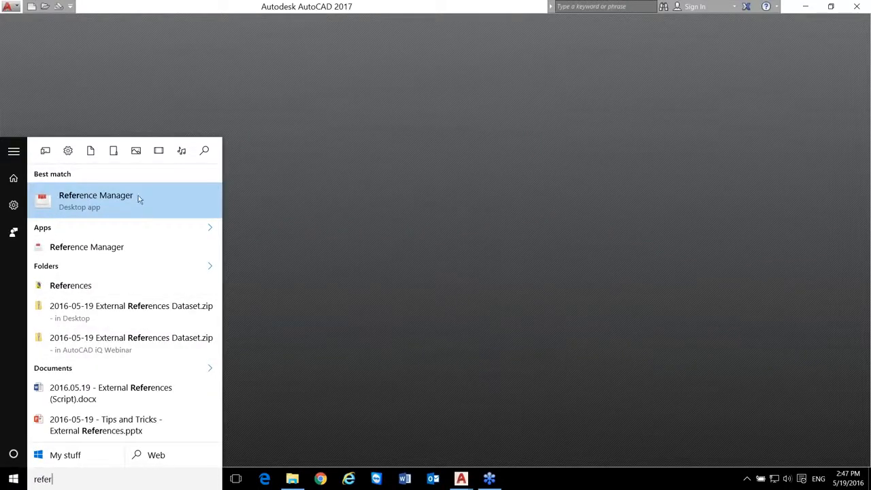
left_click(113, 198)
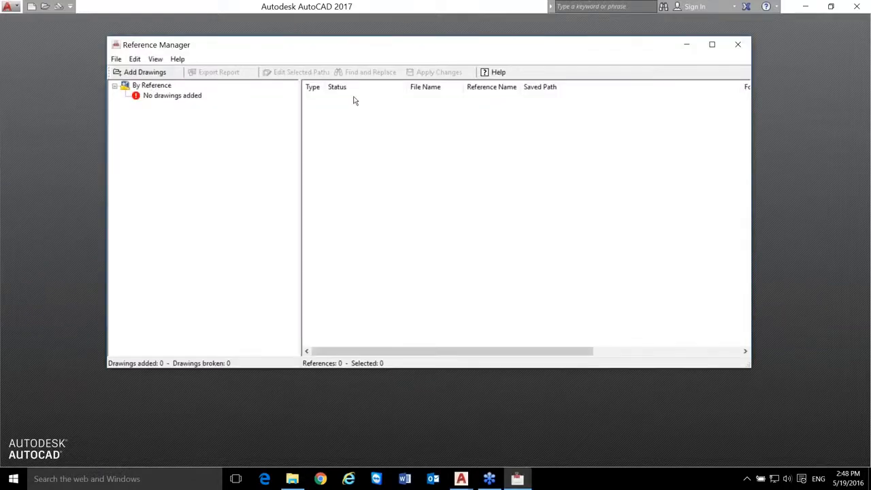
left_click_drag(250, 45, 249, 73)
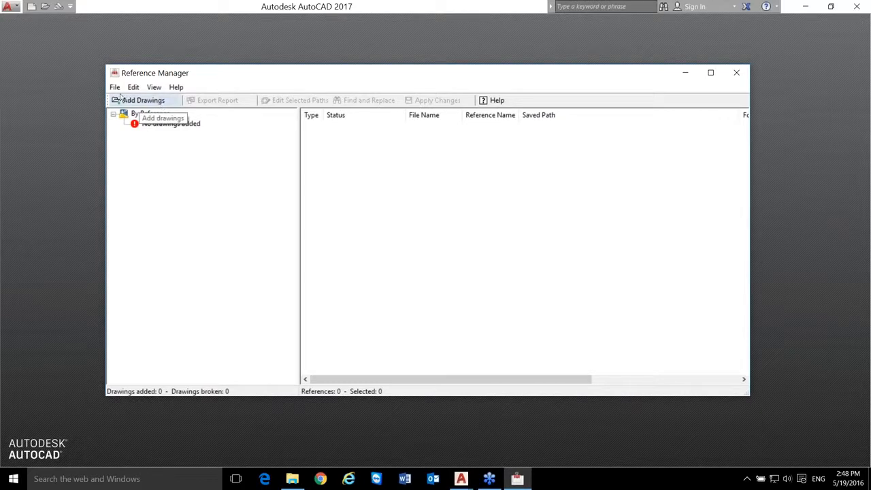
- Start adding drawings and browse to Documents > AutoCAD iQ Webinar > Architectural - RefManager, checking the Architectural folder as well
left_click(141, 102)
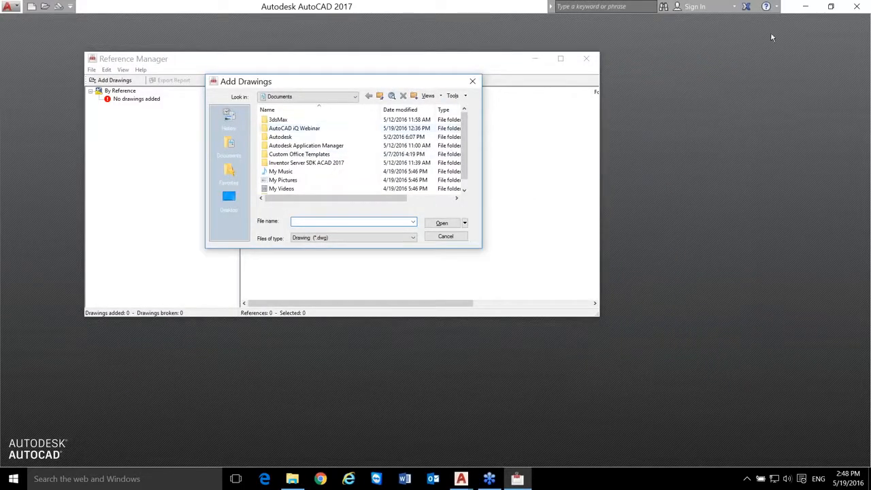
left_click(864, 26)
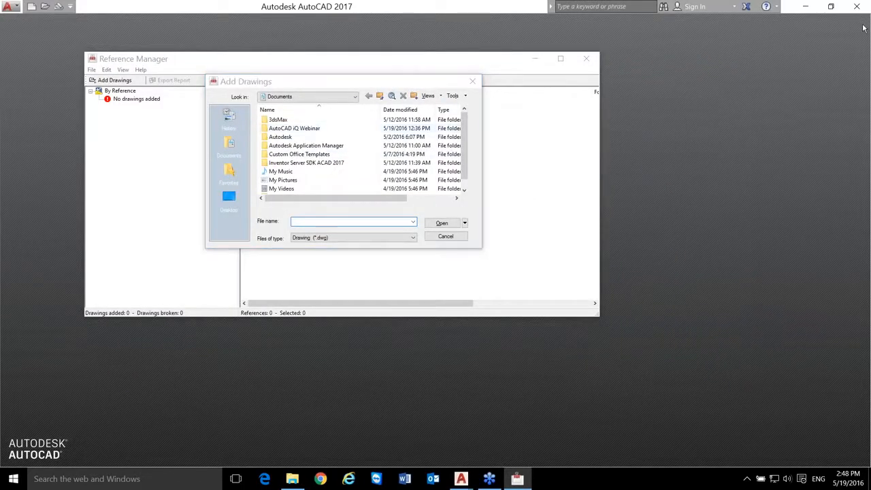
left_click(282, 138)
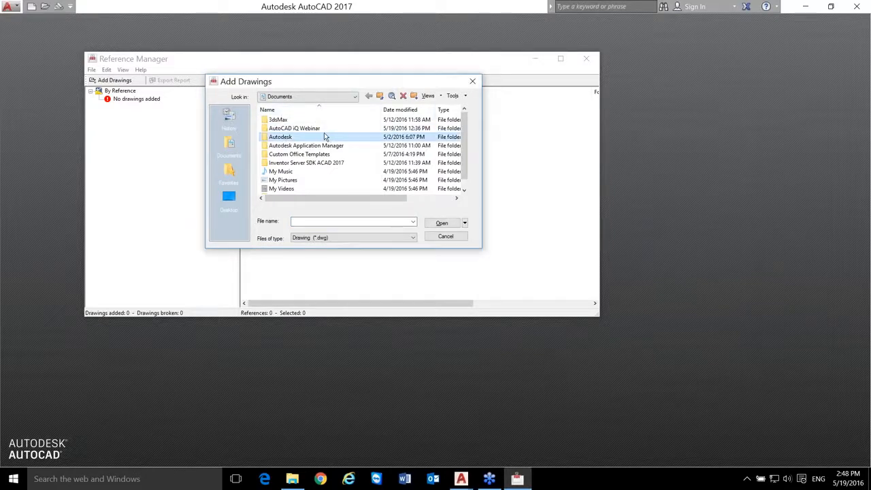
double_click(292, 129)
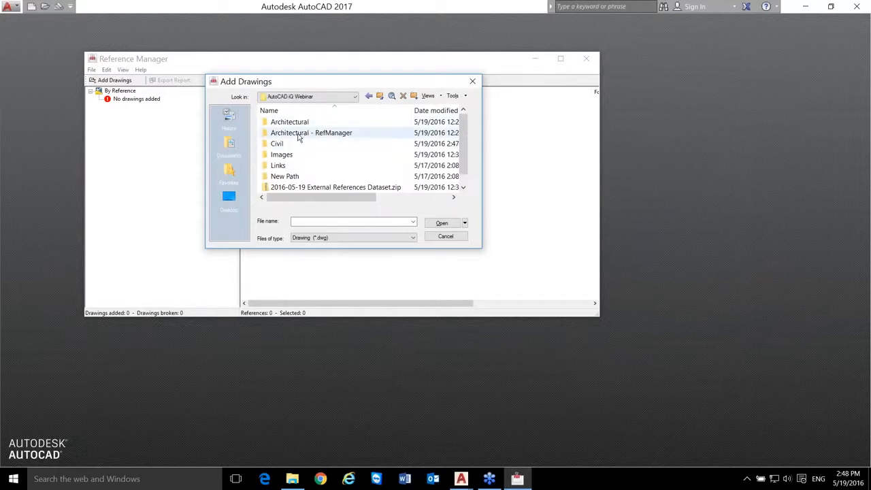
left_click(299, 136)
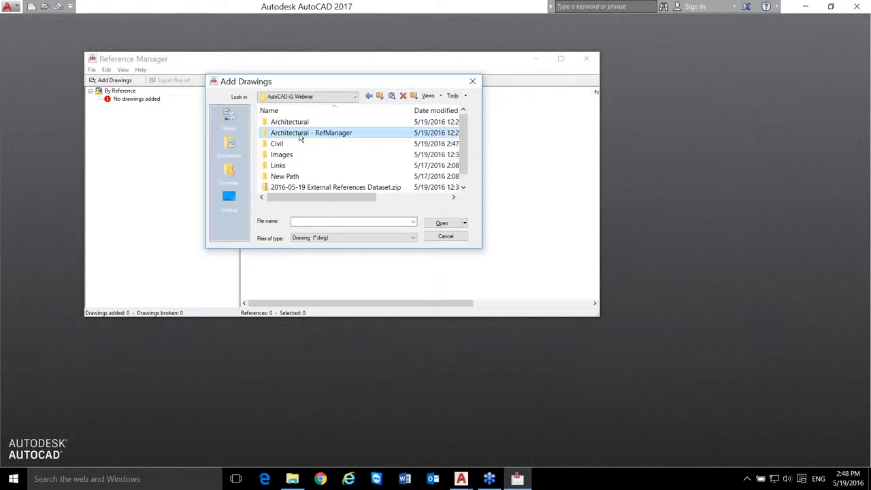
double_click(300, 135)
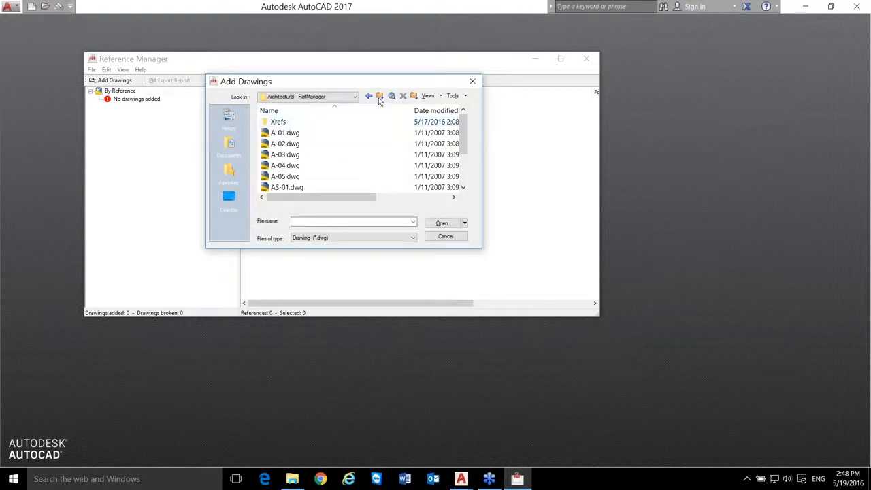
left_click(379, 96)
double_click(312, 124)
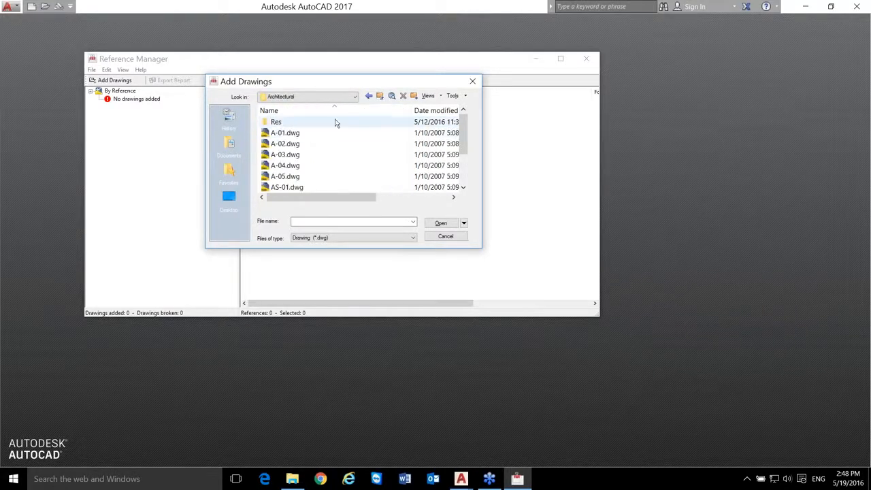
left_click(380, 96)
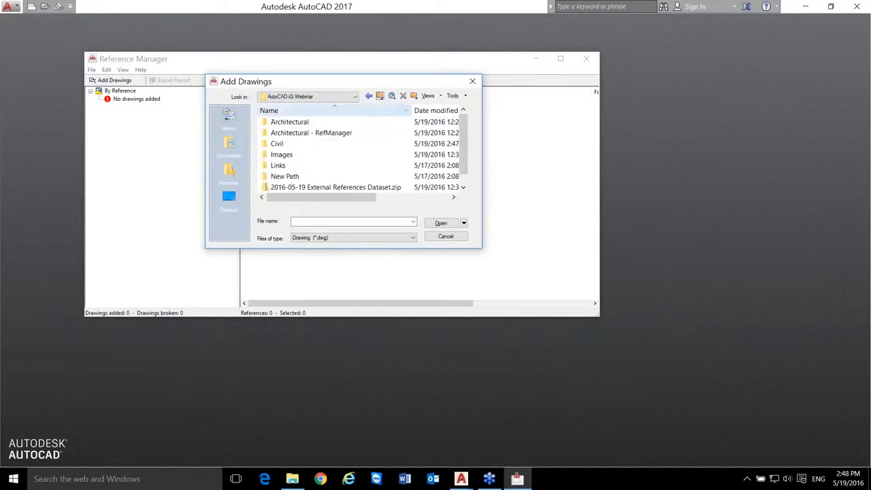
double_click(320, 134)
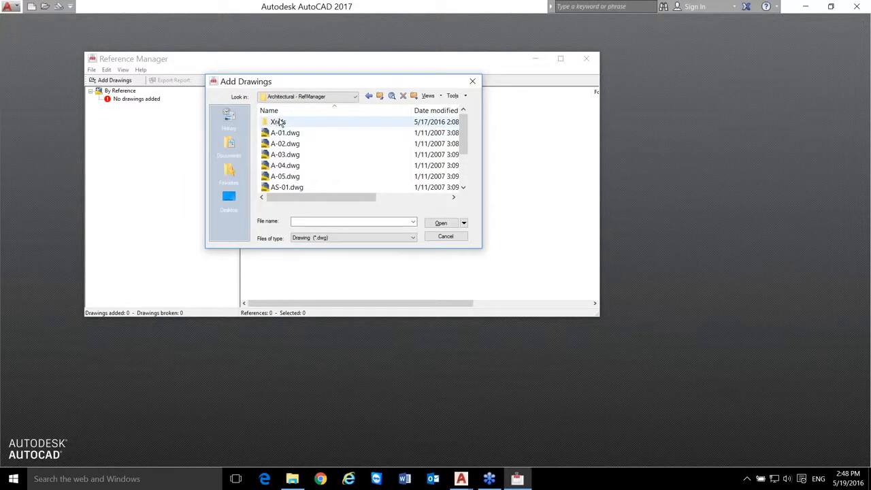
- Add all drawings from A-01.dwg through T-01.dwg, including all xrefs automatically regardless of nesting level
left_click(299, 132)
scroll(303, 151, "down", 2)
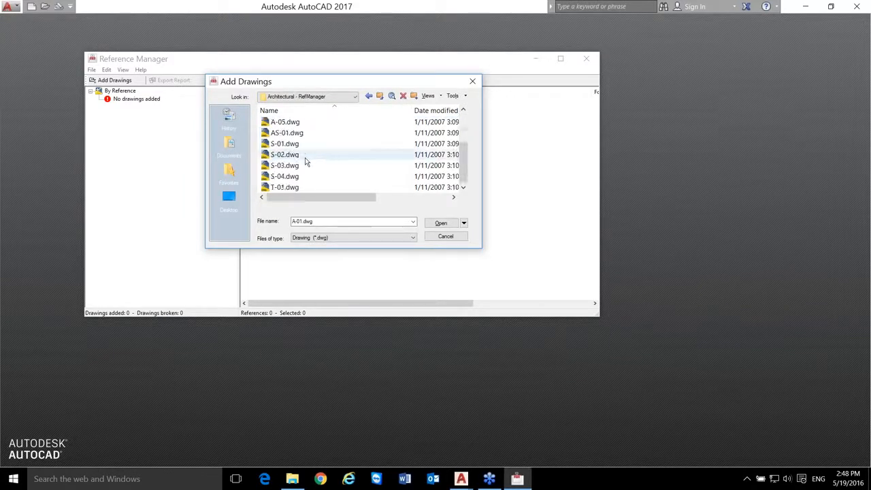
left_click(292, 187, "shift")
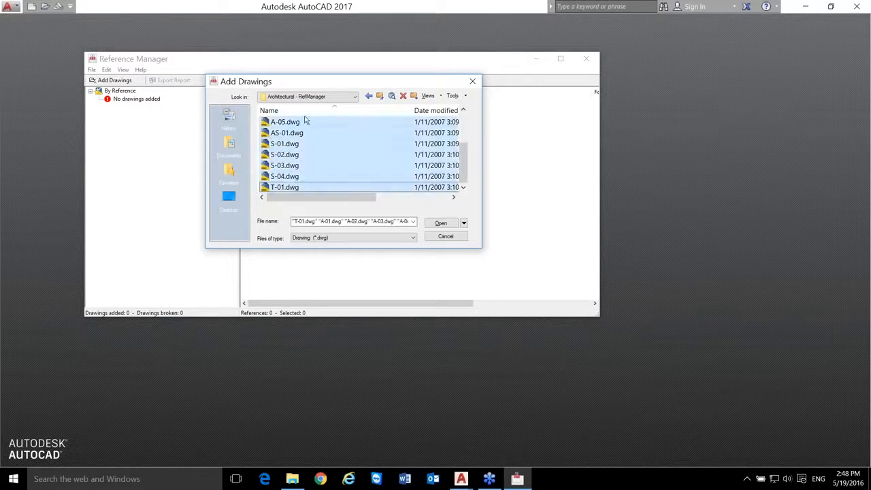
scroll(317, 168, "up", 2)
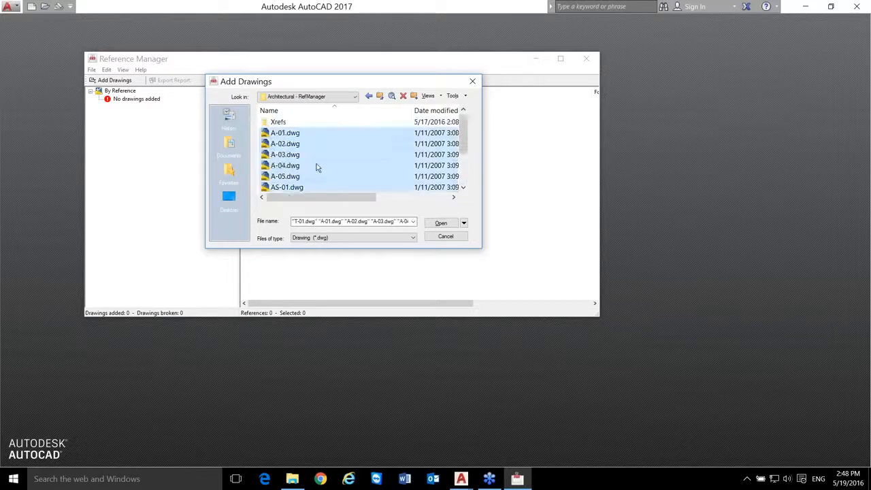
left_click(441, 224)
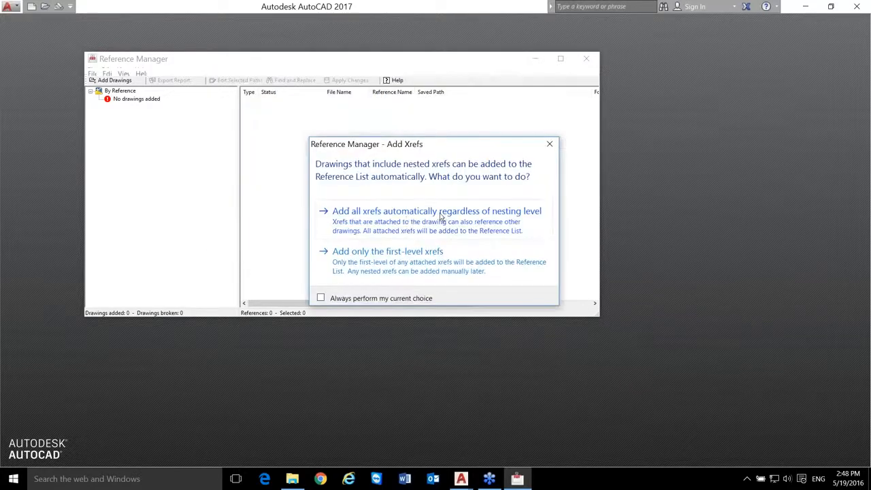
left_click(390, 218)
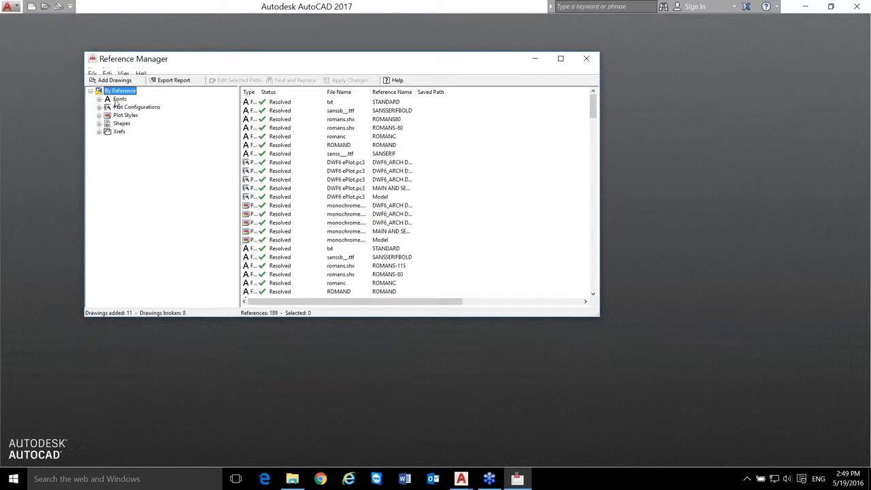
- Review the status of the fonts, plot configurations, plot styles and shapes, widening the Type column to read the reference types
left_click(119, 99)
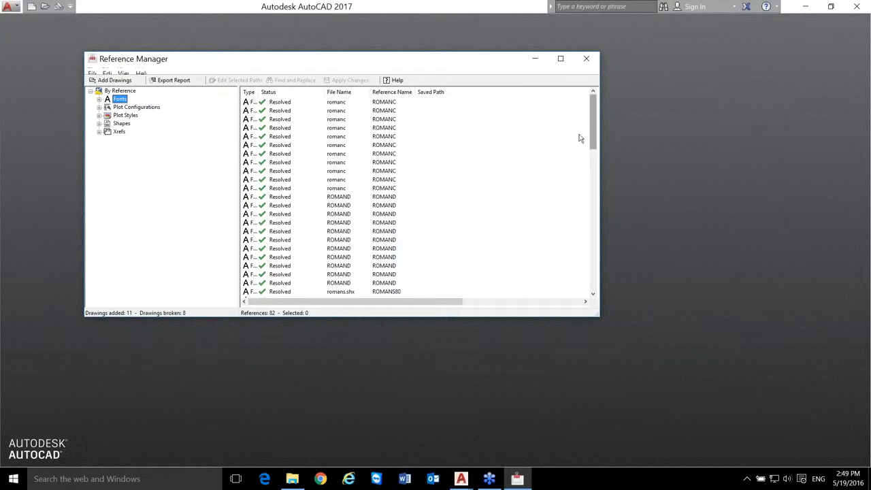
left_click(596, 202)
left_click_drag(595, 202, 595, 292)
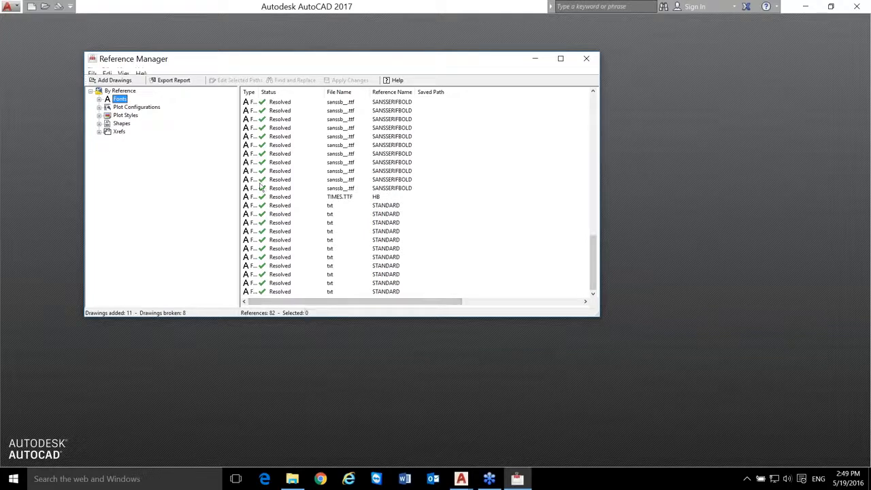
left_click_drag(257, 92, 300, 93)
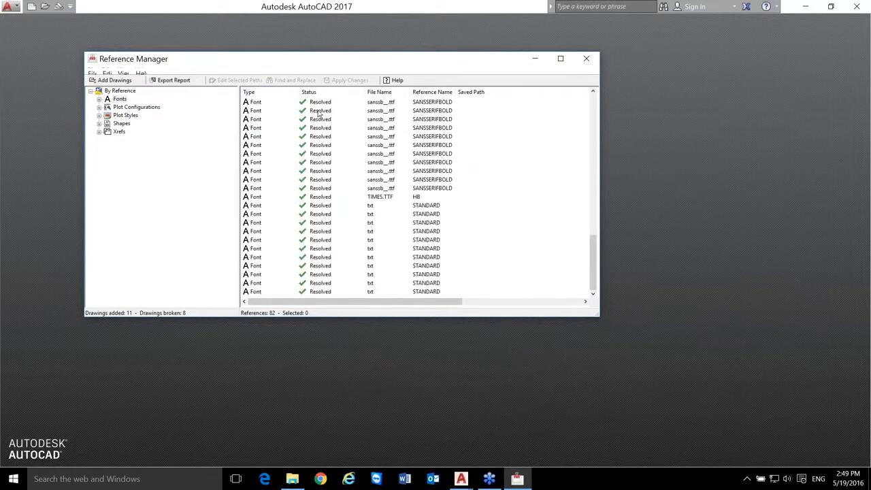
left_click(132, 108)
left_click(129, 116)
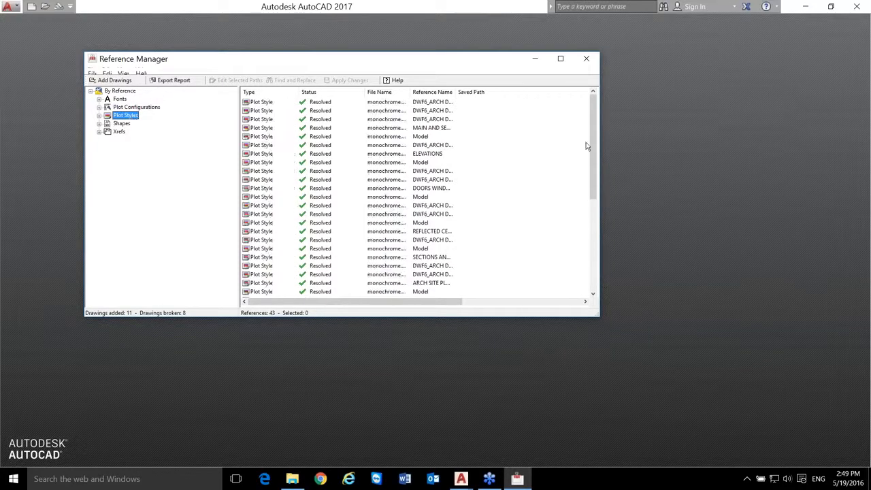
left_click_drag(590, 160, 594, 253)
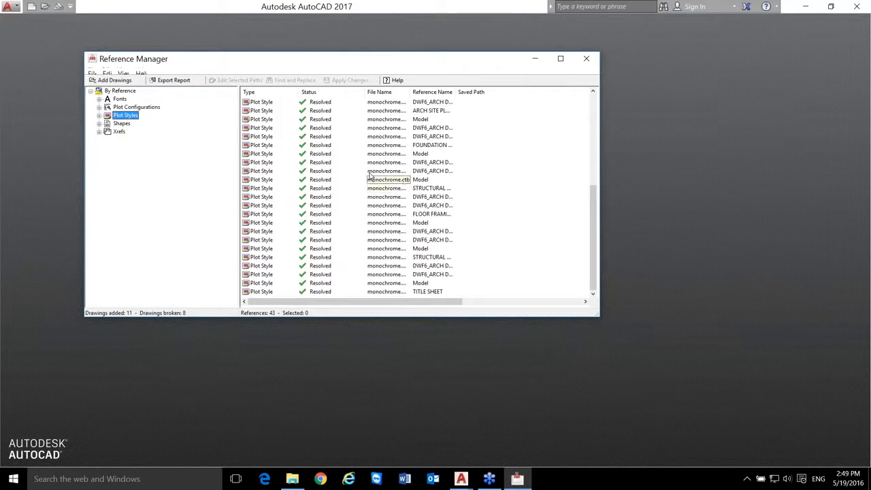
left_click(123, 123)
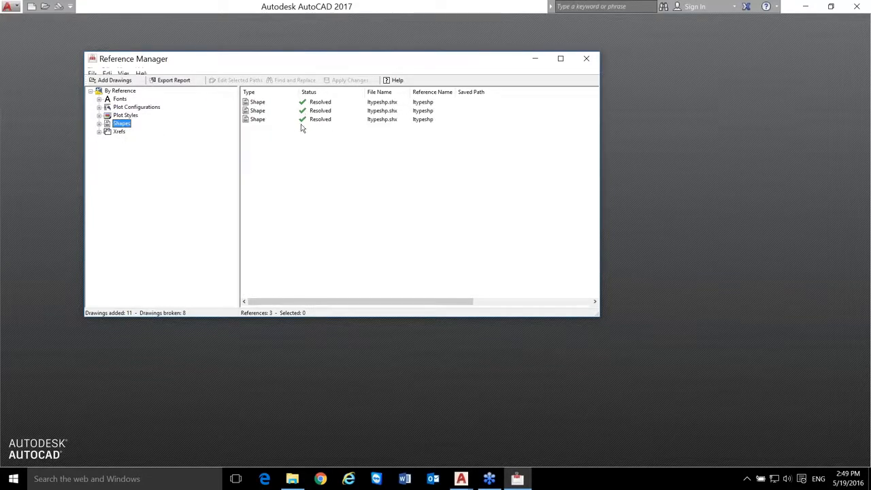
- Examine the status and saved paths of the Xrefs category, checking its entries individually from building section to section2
left_click(119, 132)
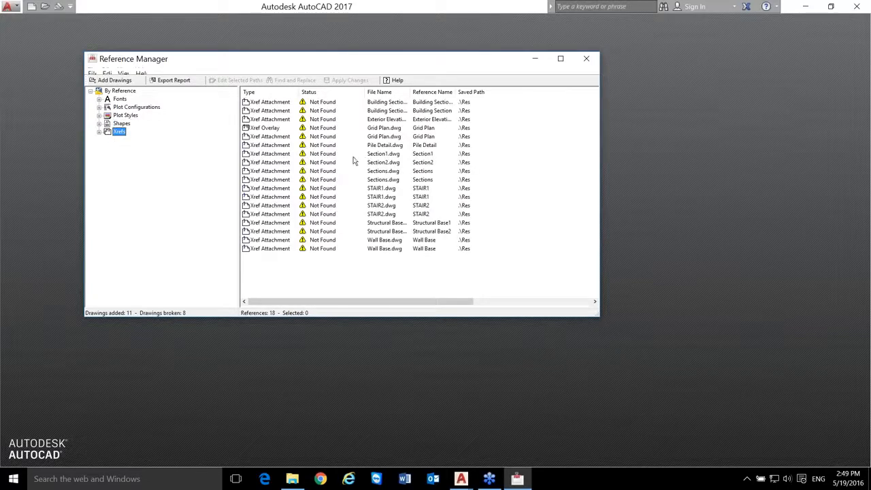
left_click(100, 132)
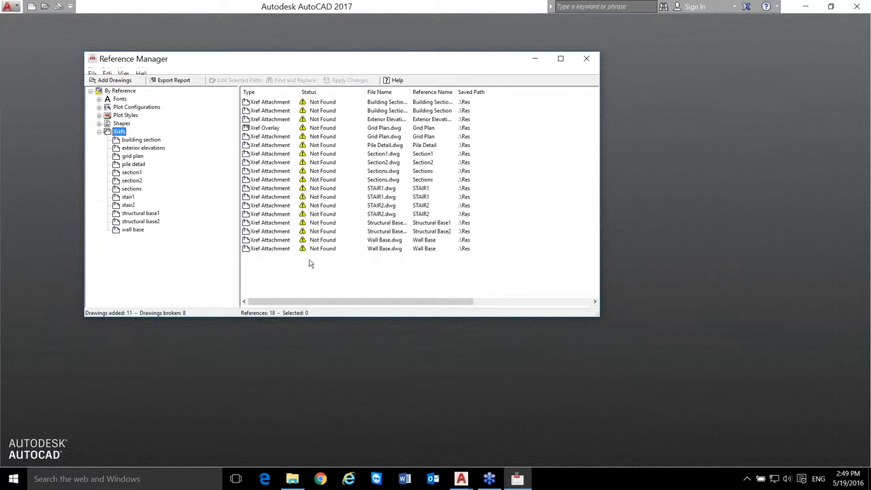
left_click(143, 140)
left_click(143, 148)
left_click(133, 156)
left_click(133, 164)
left_click(132, 172)
left_click(132, 180)
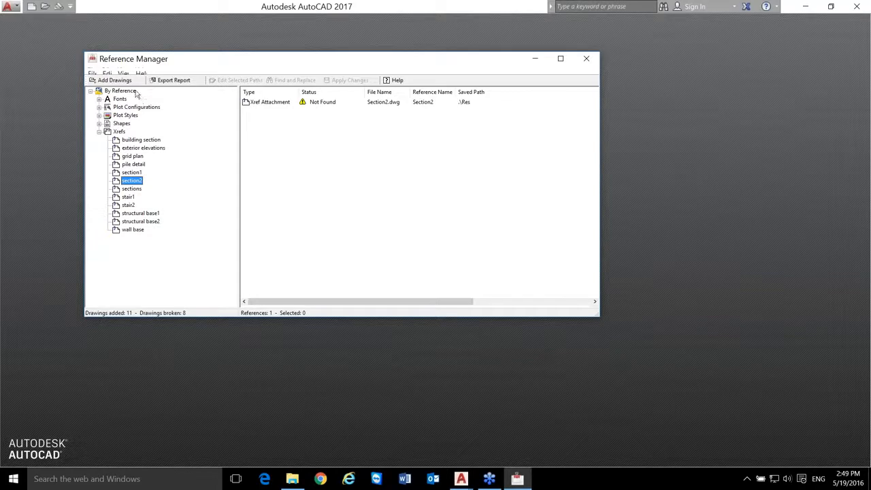
- List the references by drawing, and enlarge the drawing tree and the window to show the full paths
left_click(125, 74)
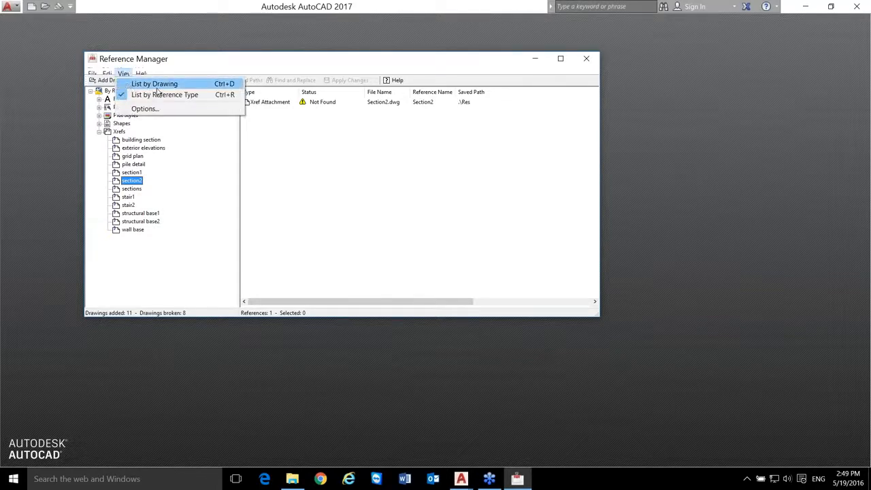
left_click(155, 87)
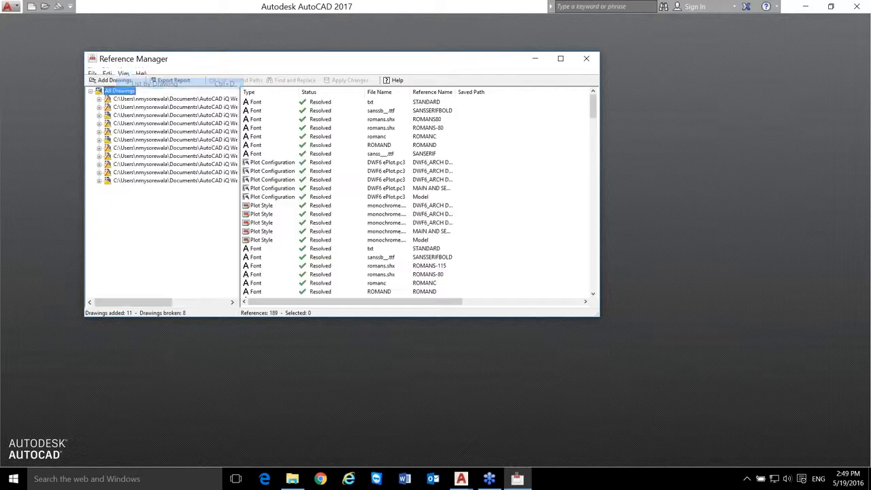
left_click_drag(239, 111, 325, 110)
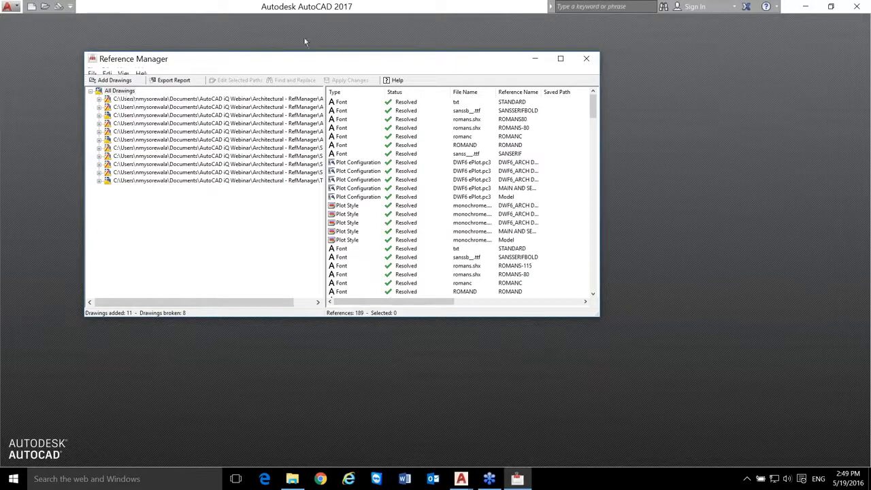
left_click(561, 58)
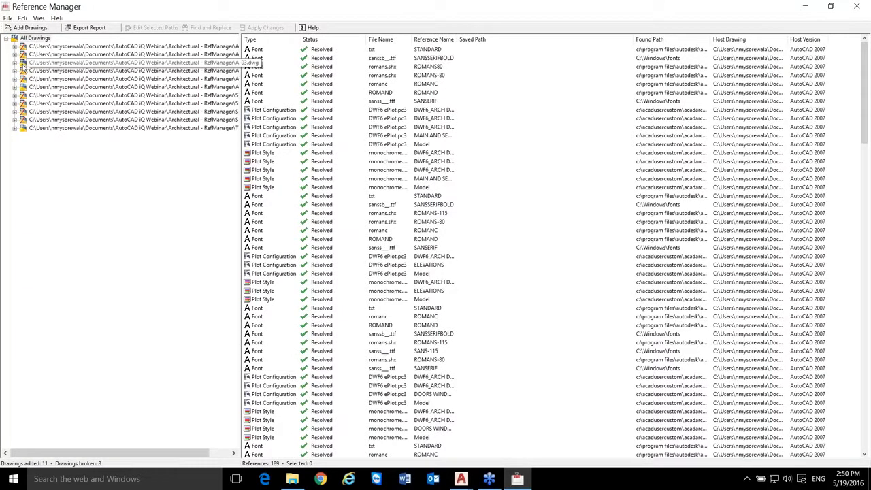
- Inspect the references of A-03.dwg and A-02.dwg, expanding the xrefs under A-02.dwg
left_click(25, 64)
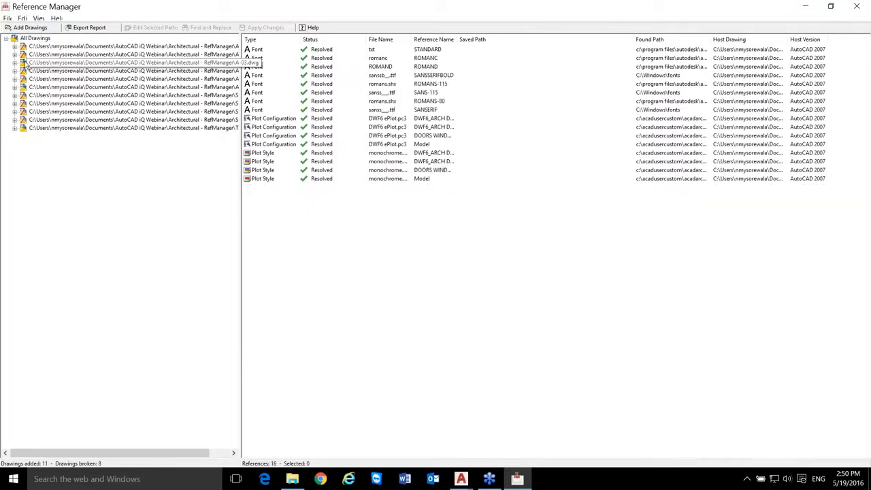
left_click(49, 55)
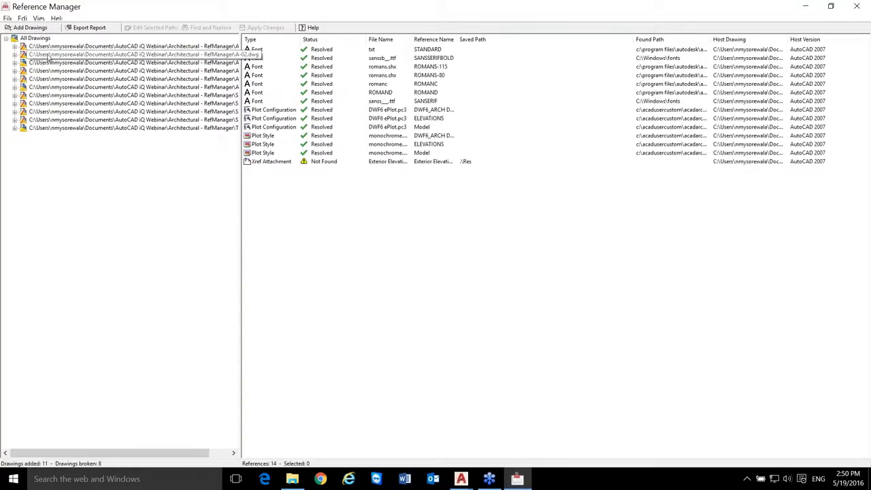
left_click(15, 55)
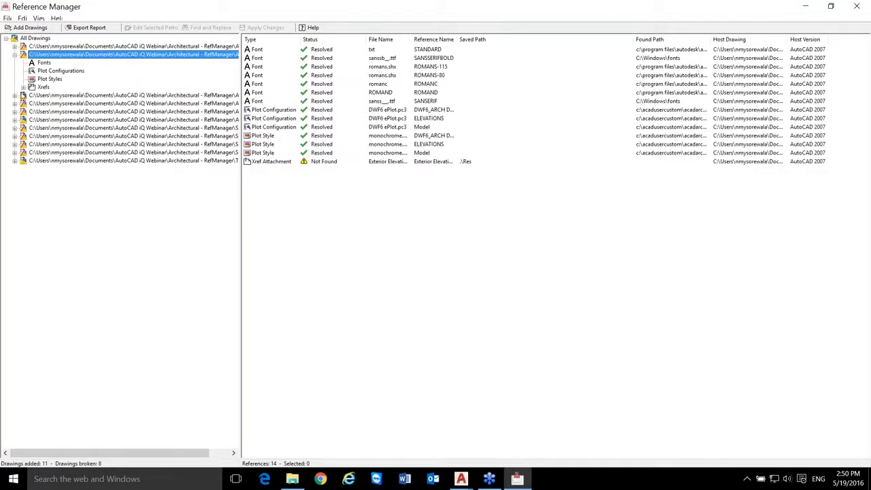
left_click(24, 87)
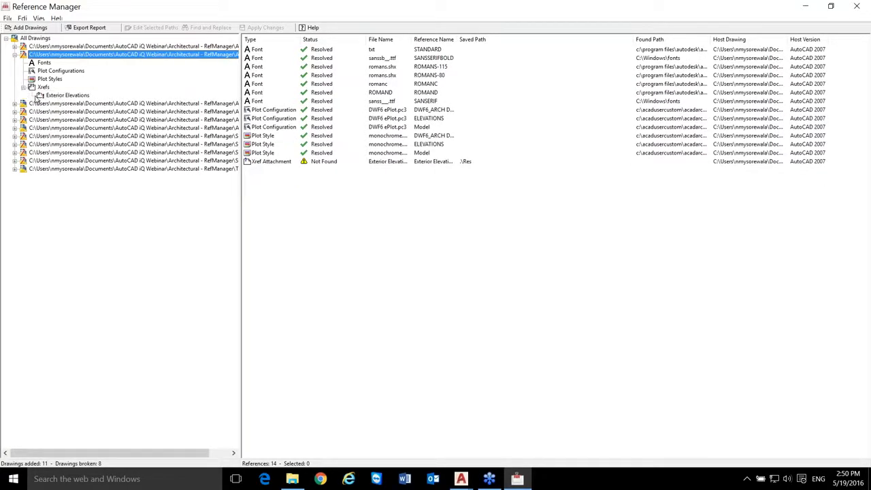
- List the references by reference type and select every entry in the Xrefs category
left_click(39, 19)
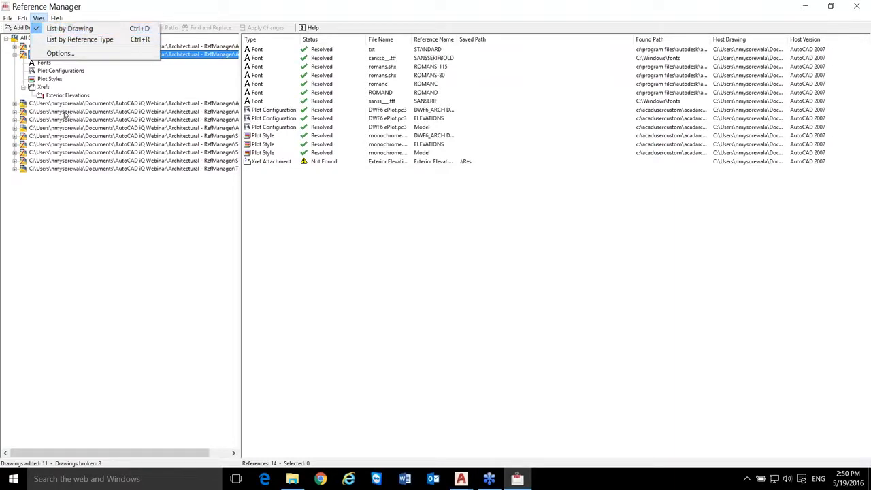
left_click(80, 41)
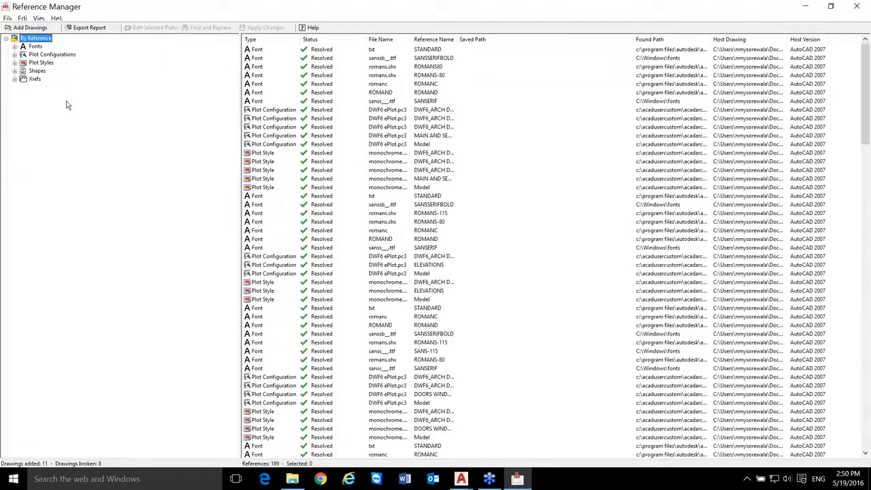
left_click(37, 81)
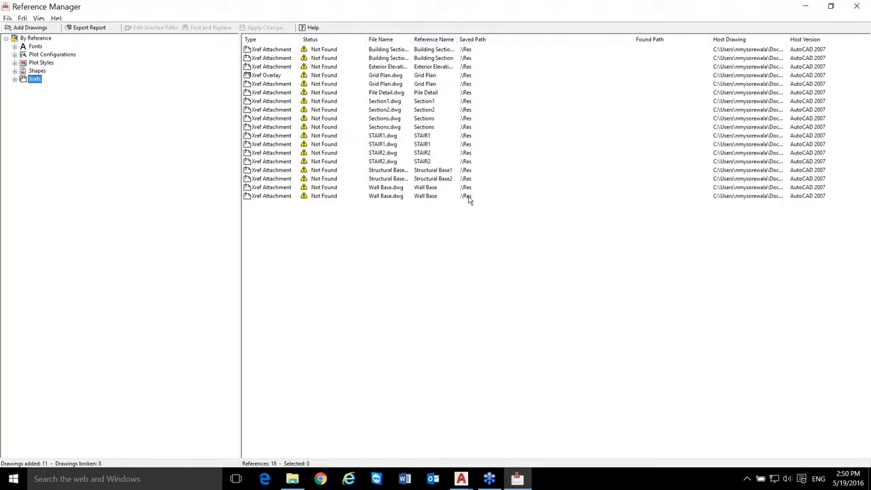
left_click(271, 51)
left_click(271, 50)
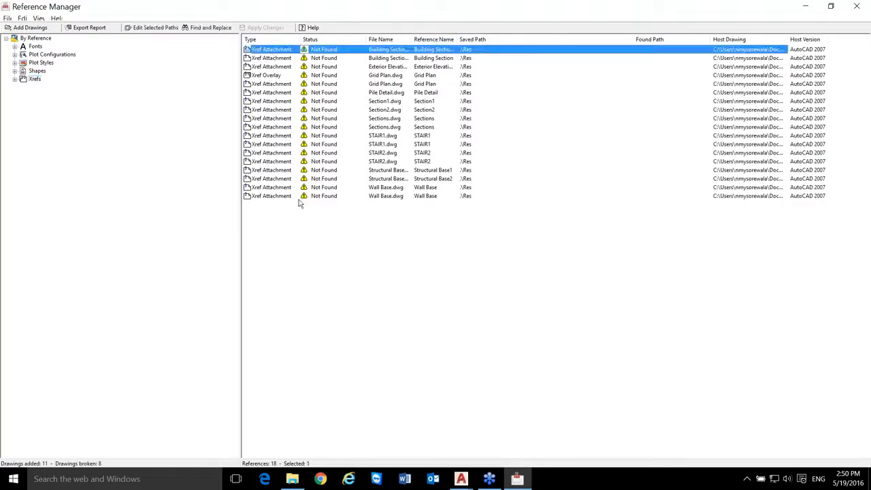
left_click(275, 196, "shift")
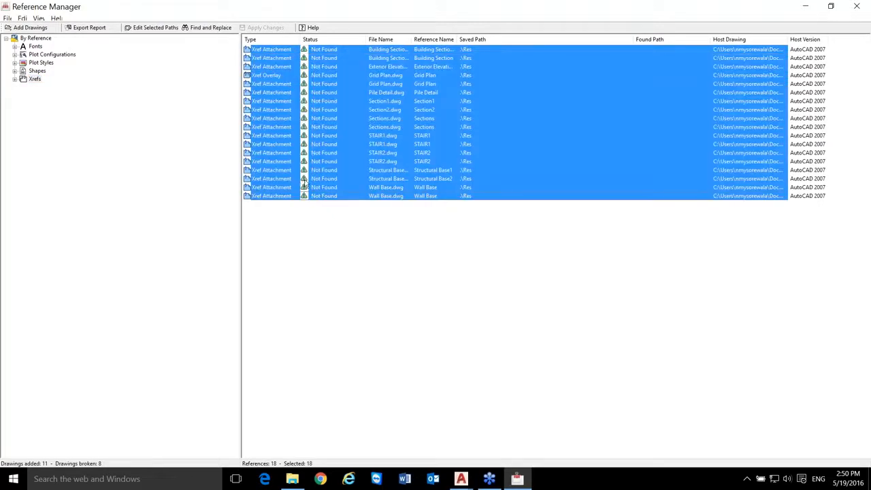
right_click(433, 121)
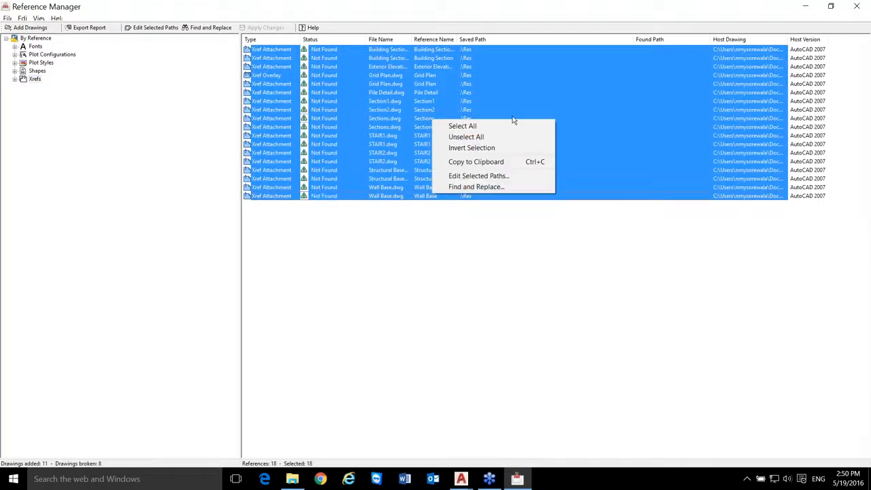
left_click(505, 187)
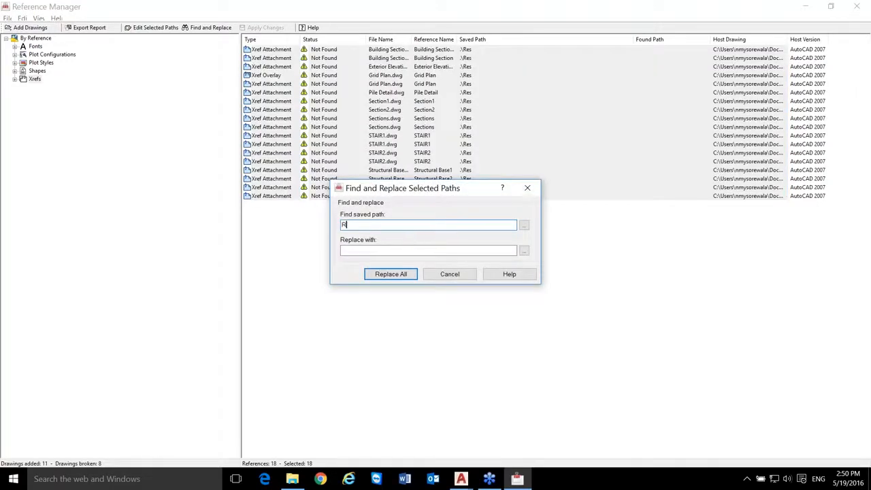
type("Res")
key("Tab")
key("Tab")
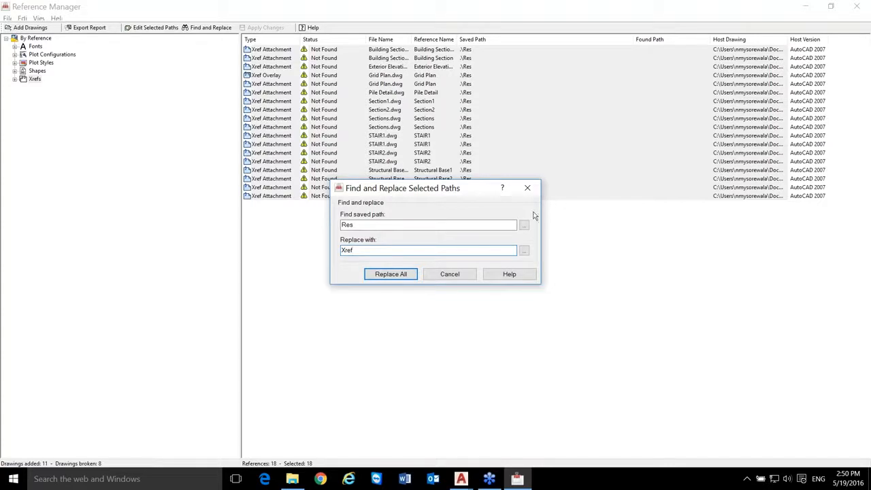
left_click(452, 274)
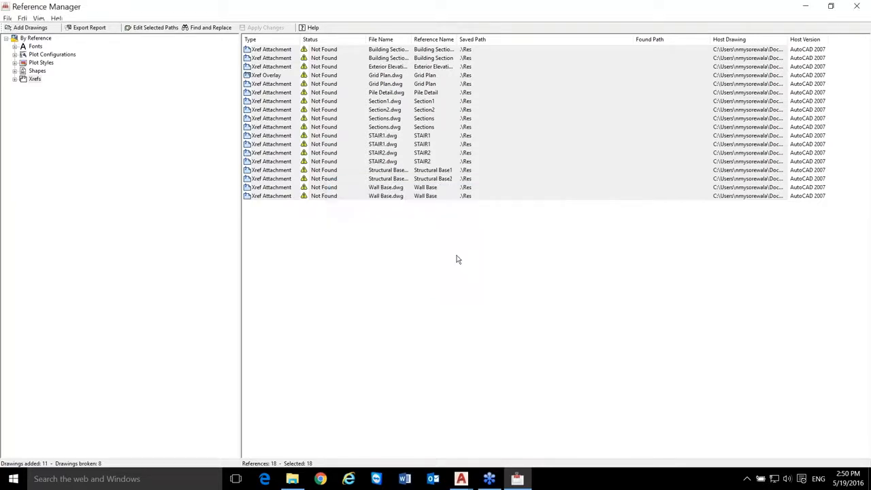
- Edit the saved path of all the selected xrefs to .\Xrefs
right_click(467, 177)
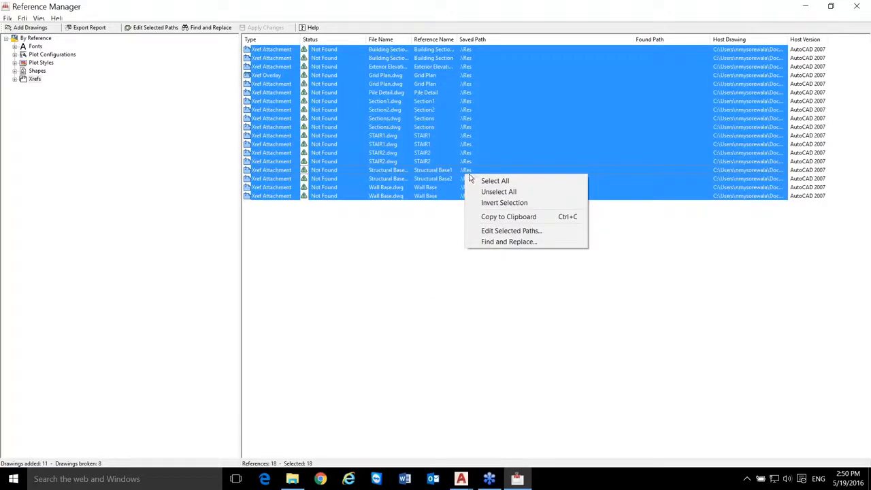
left_click(497, 234)
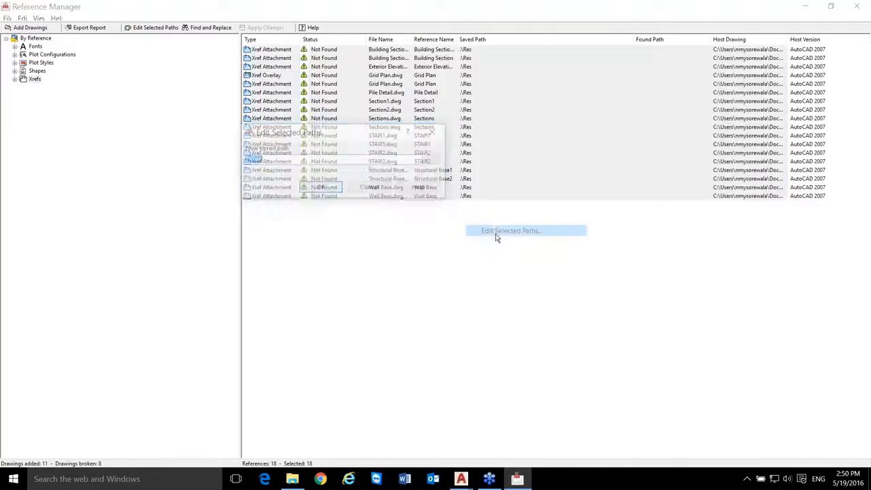
left_click(275, 161)
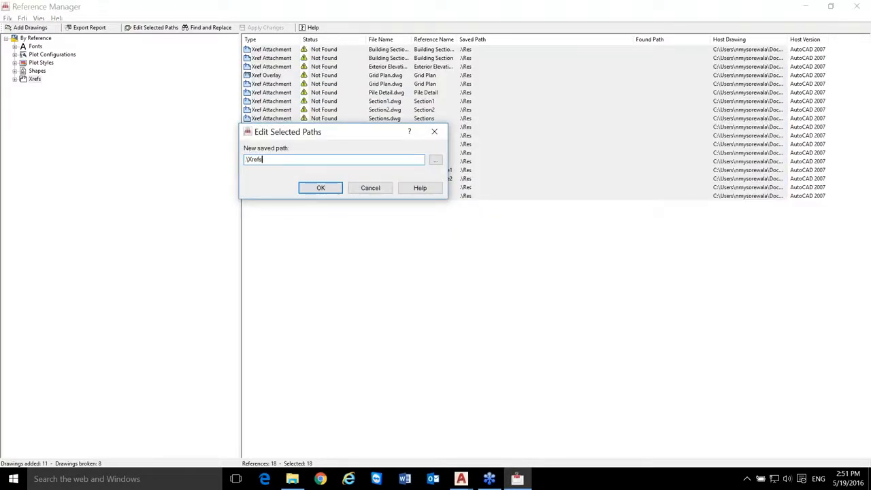
type("Xrefs")
left_click(321, 189)
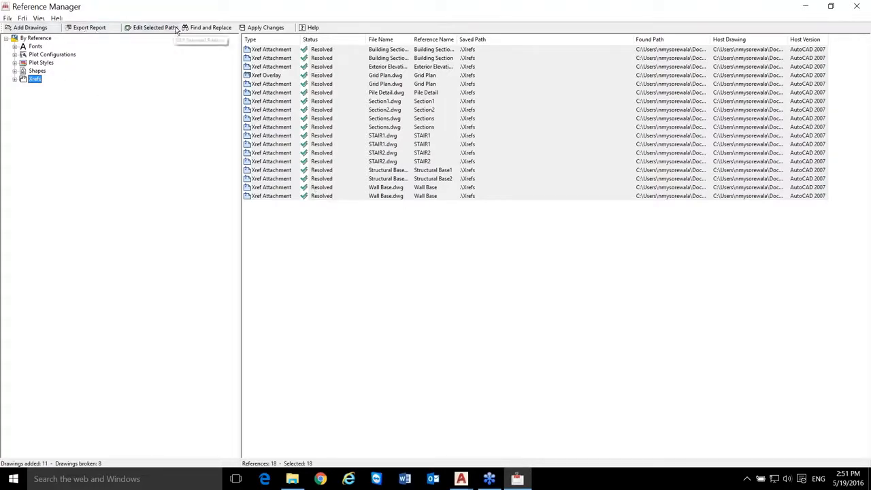
- Apply the path changes to the host drawings, saving them all in AutoCAD 2013 format
left_click(271, 29)
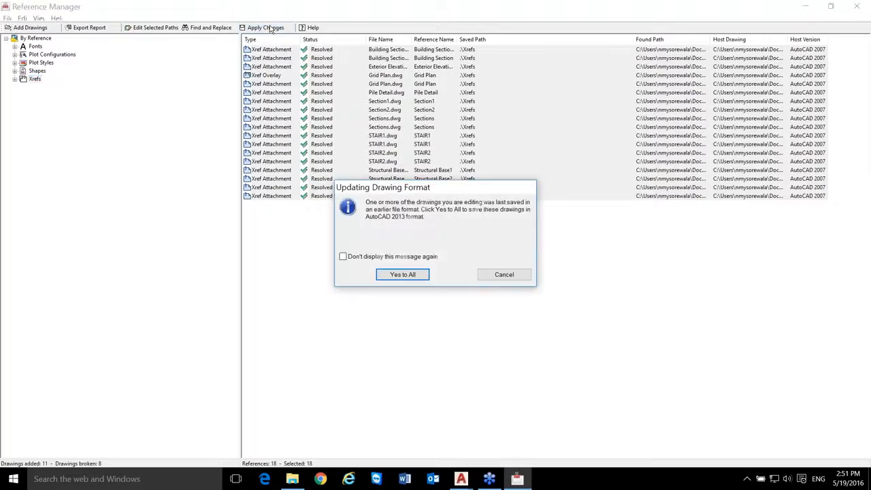
left_click(403, 275)
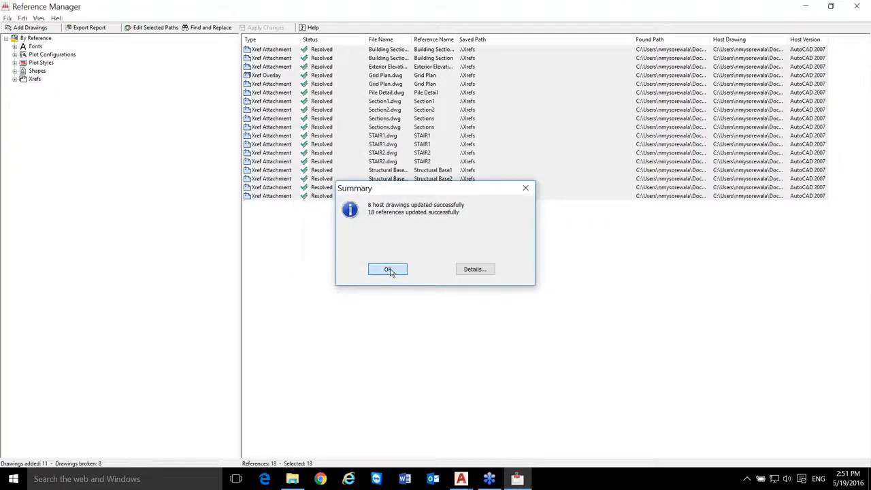
left_click(387, 270)
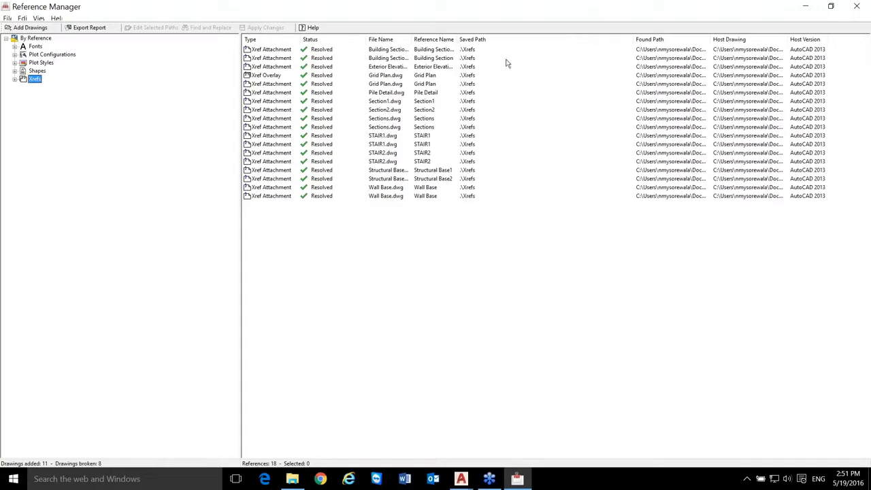
- Check the status and saved paths of the updated xrefs, from the building sections to Wall Base
left_click(482, 50)
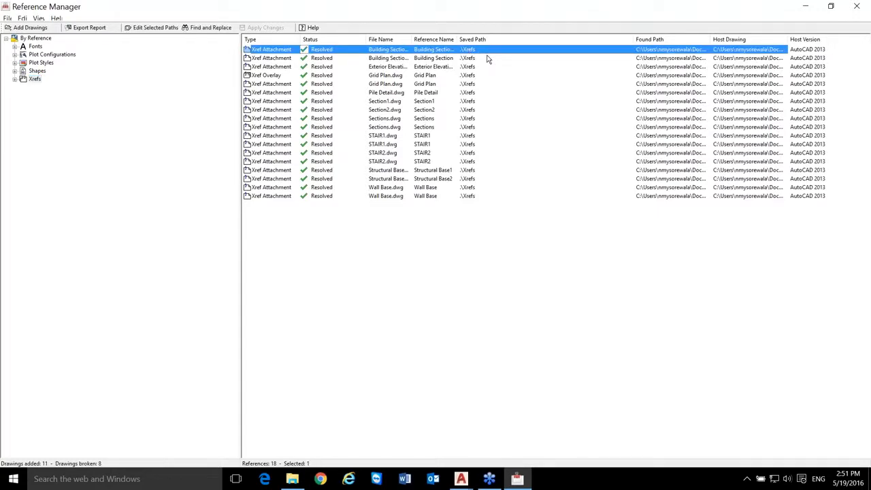
left_click(487, 58)
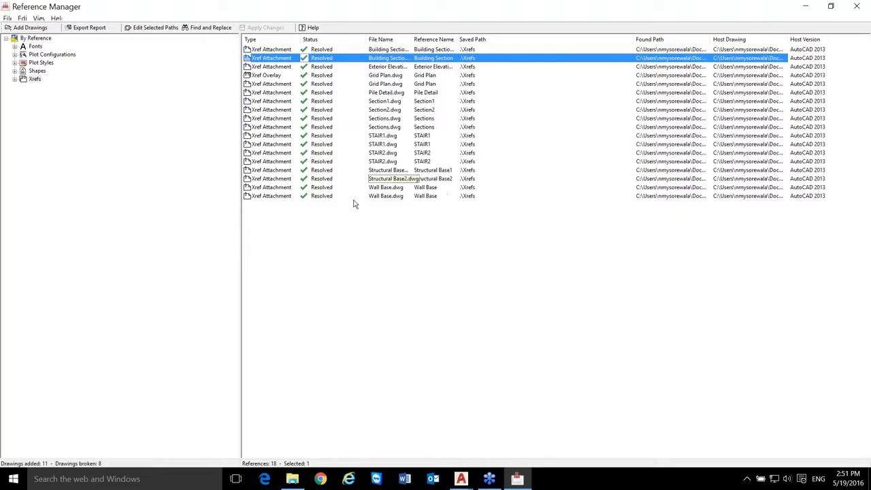
left_click(279, 198)
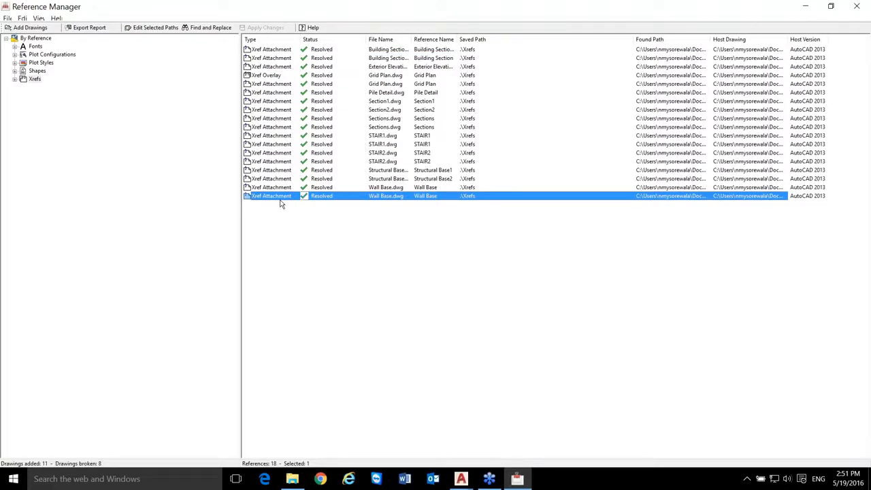
left_click(285, 52, "shift")
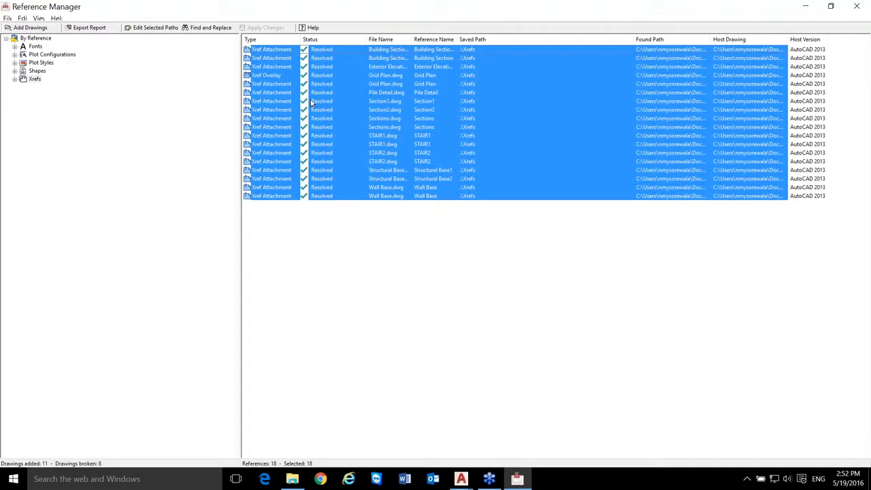
left_click(331, 227)
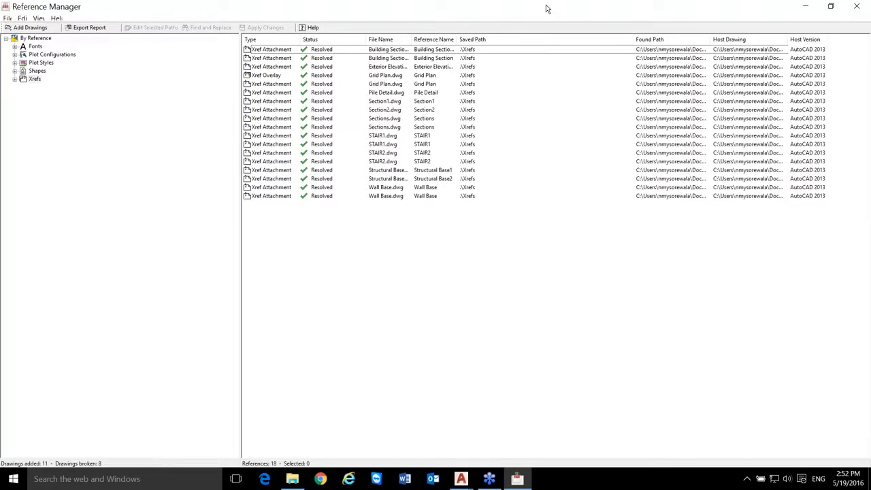
- Close Reference Manager and open the recent drawing Site Grading Plan.dwg in AutoCAD
left_click_drag(547, 8, 338, 121)
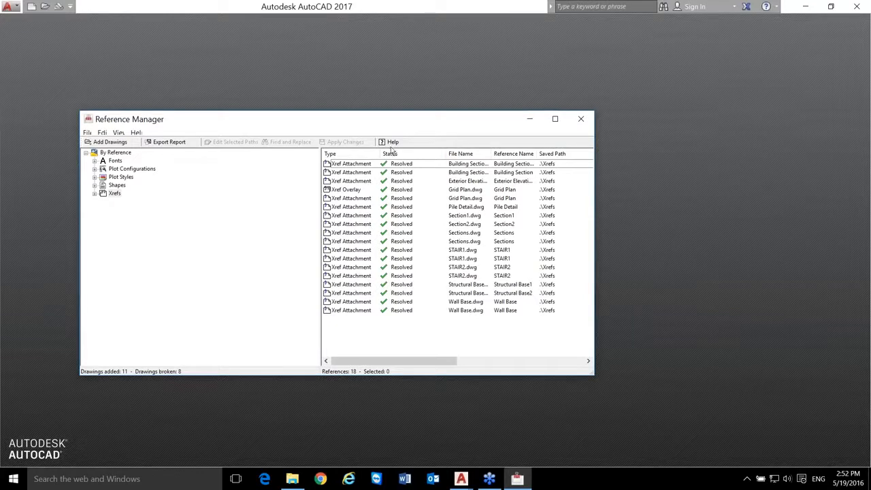
left_click(579, 121)
left_click(579, 119)
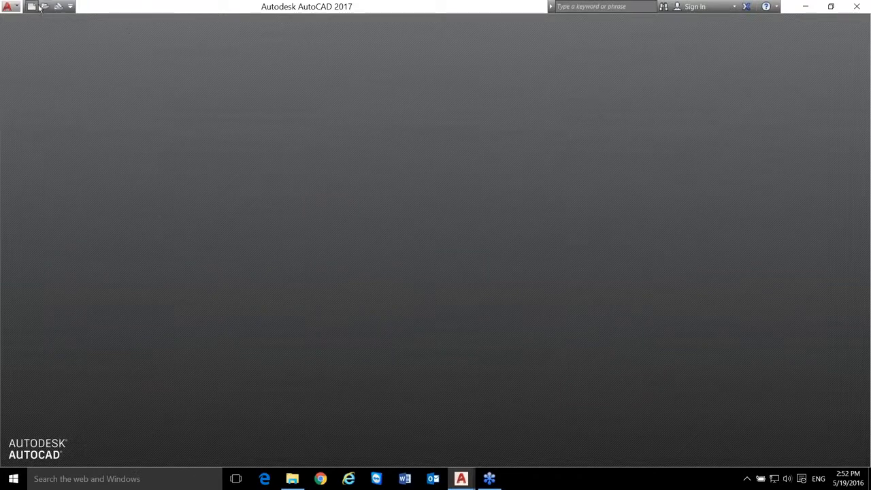
left_click(8, 6)
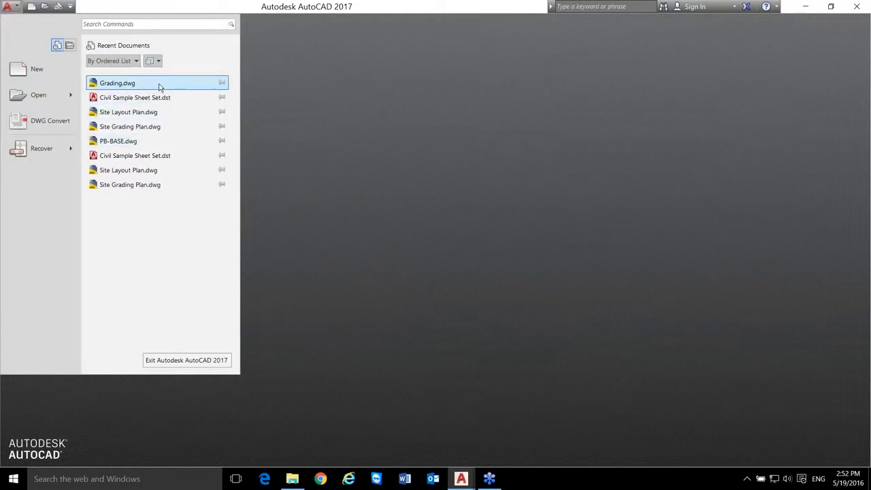
mouse_move(160, 86)
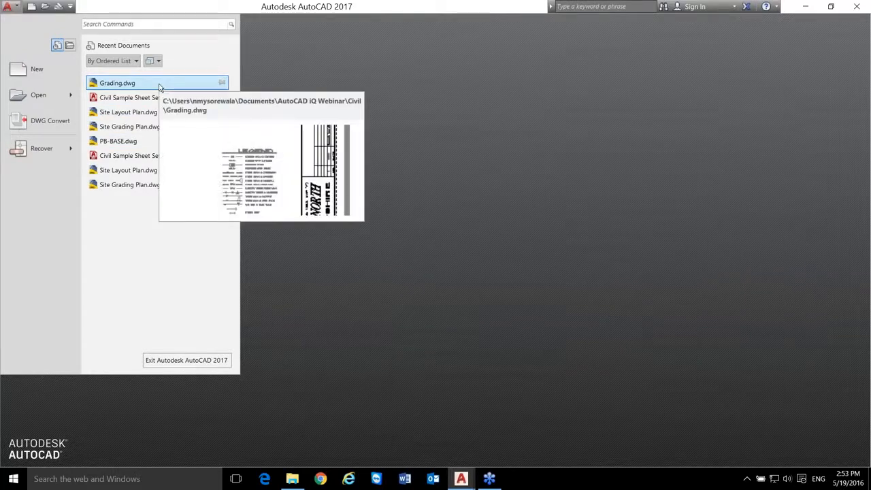
left_click(151, 129)
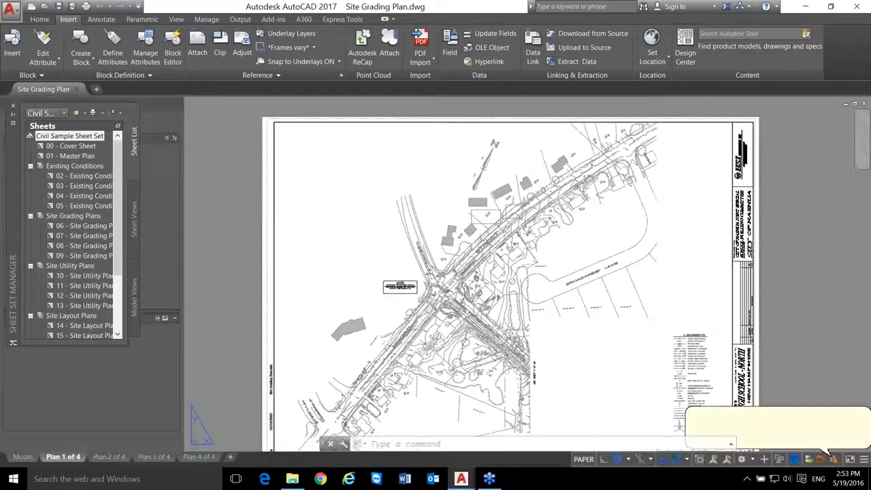
- Activate model space in the Plan 1 of 4 viewport and inspect the attached PB-EX41 xref near Lot 1122
double_click(563, 229)
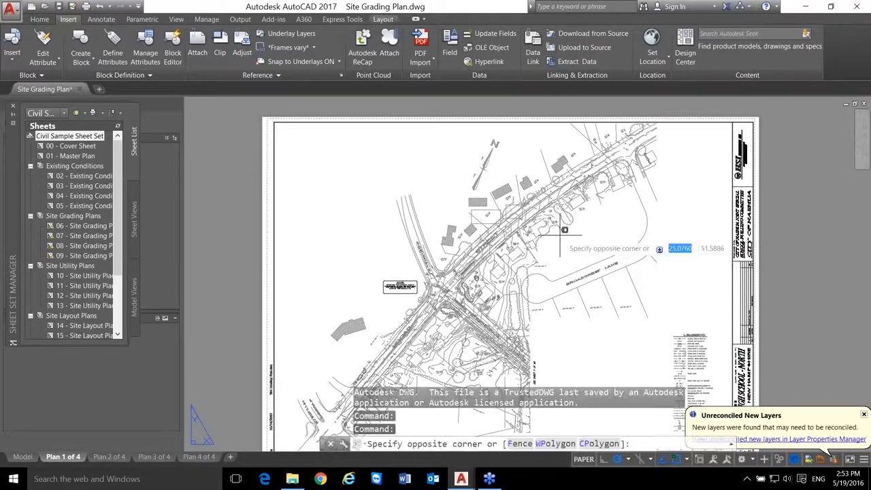
left_click(563, 229)
left_click(543, 237)
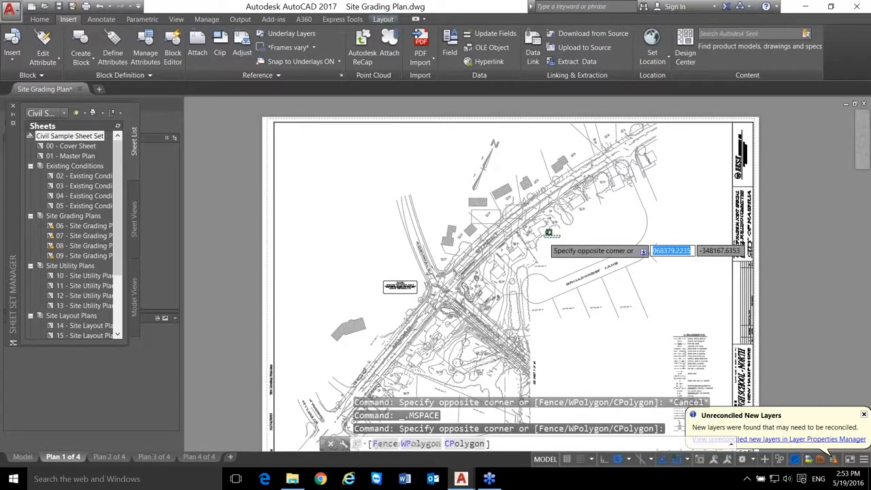
scroll(549, 233, "up", 4)
scroll(555, 218, "up", 3)
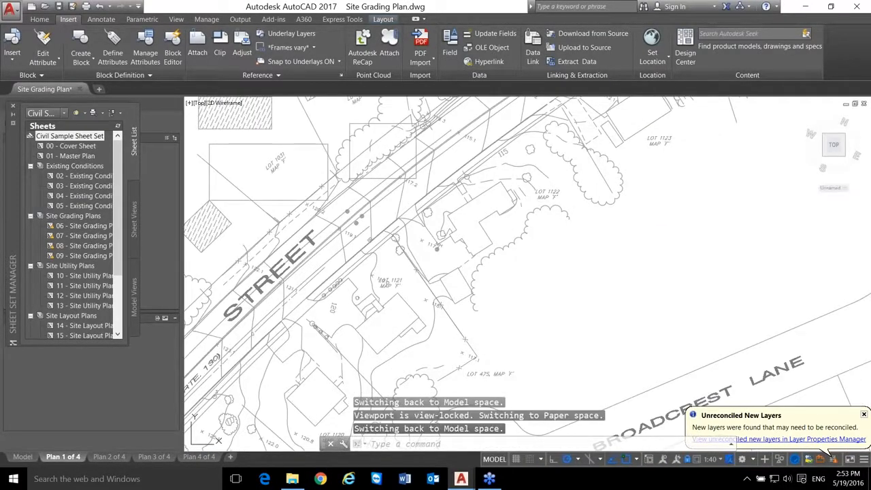
left_click(554, 217)
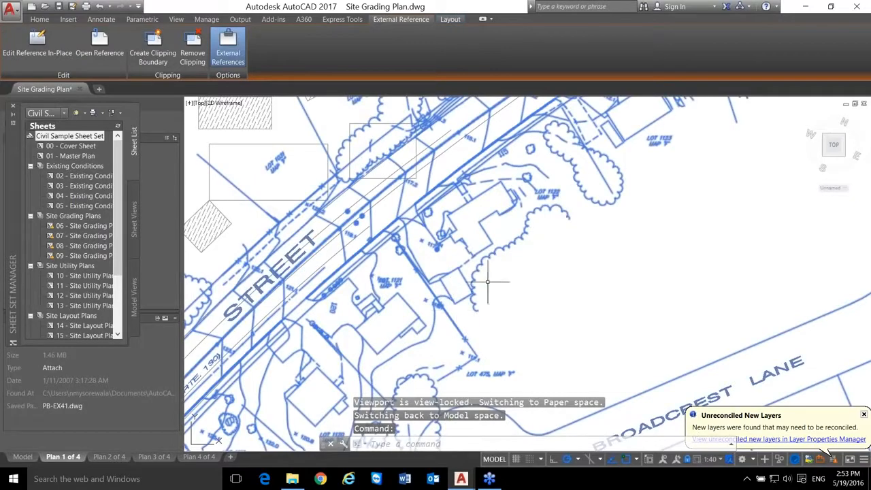
key("Escape")
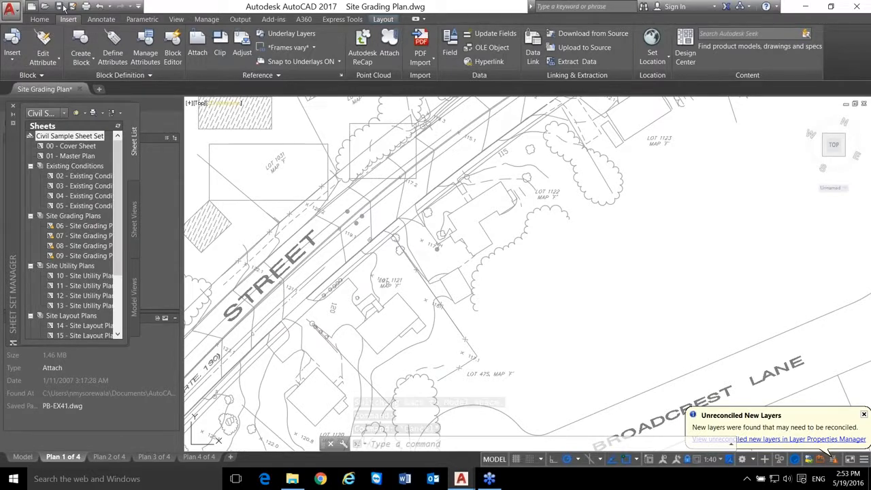
- Try to freeze the layer of the tree line beside Lot 1122 with the layer freeze command
left_click(32, 19)
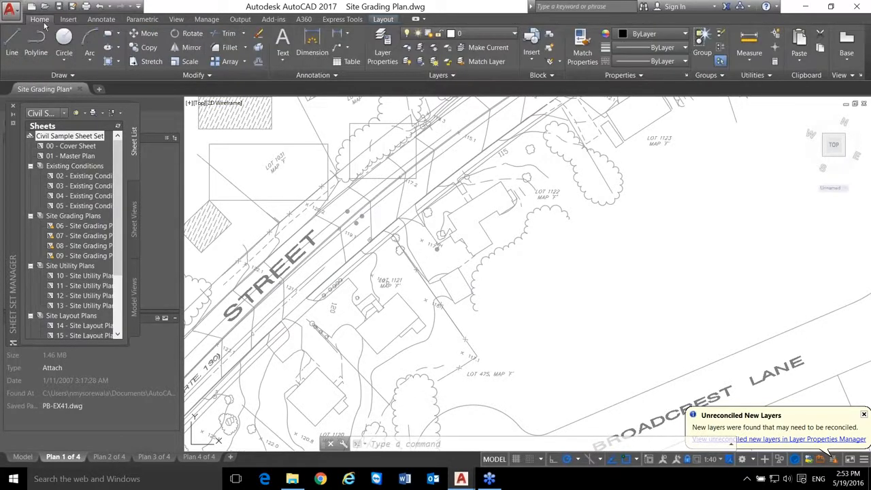
left_click(434, 48)
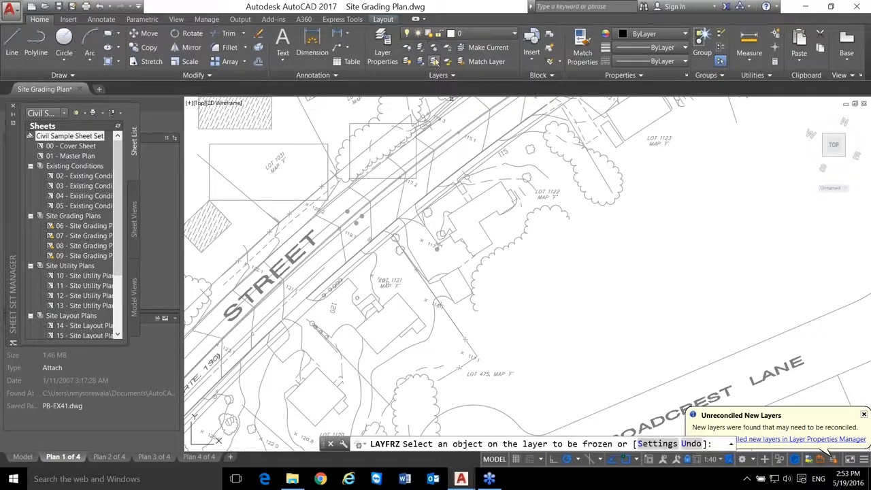
left_click(519, 236)
key("Escape")
left_click(518, 231)
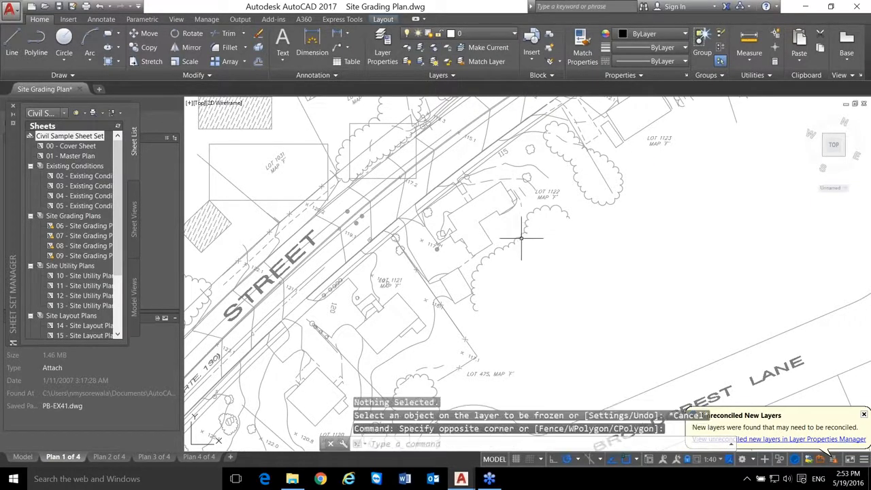
key("Escape")
left_click(523, 232)
key("Escape")
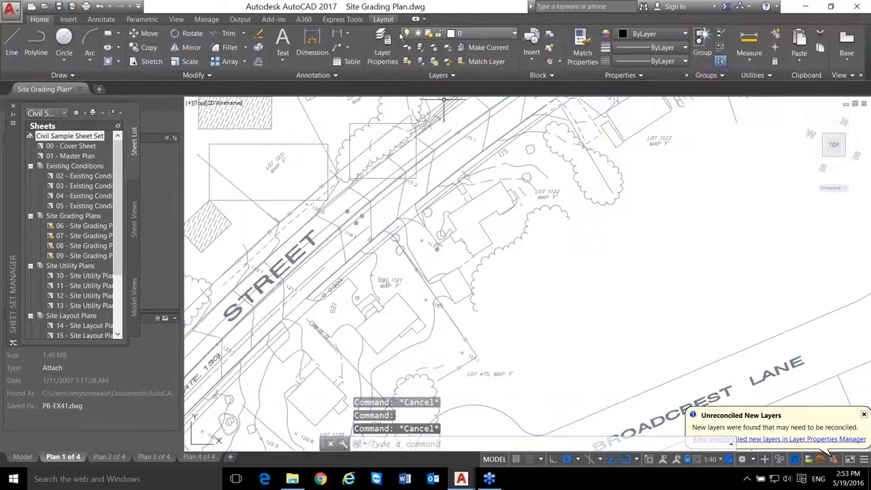
- Freeze the TREELINE and BUILDING layers of the PB-EX41 xref in the active viewport by picking their objects near Lot 1122
left_click(433, 48)
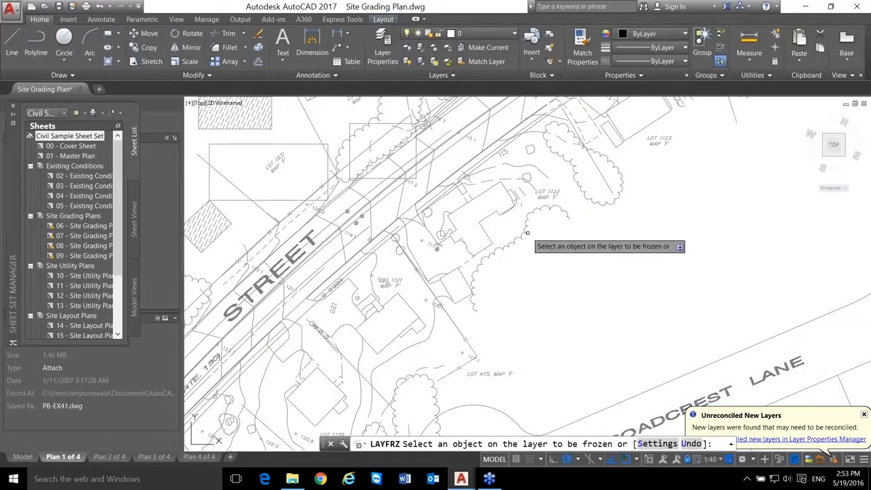
left_click(526, 233)
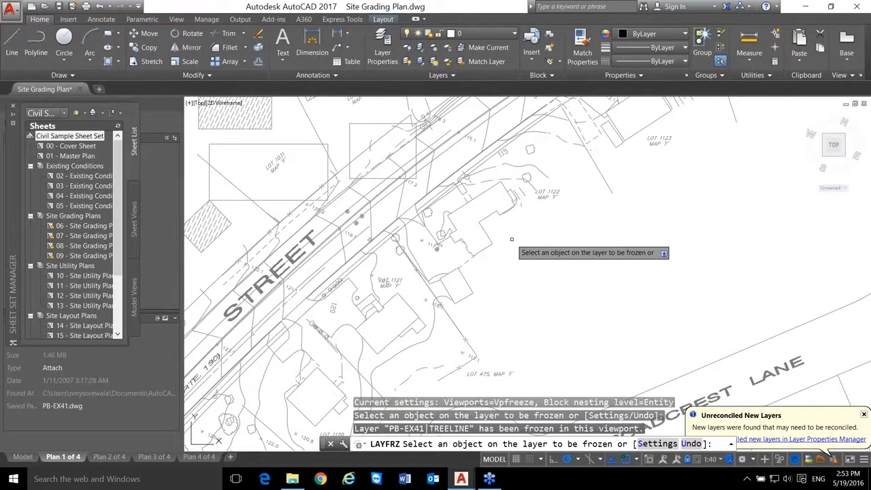
left_click(459, 211)
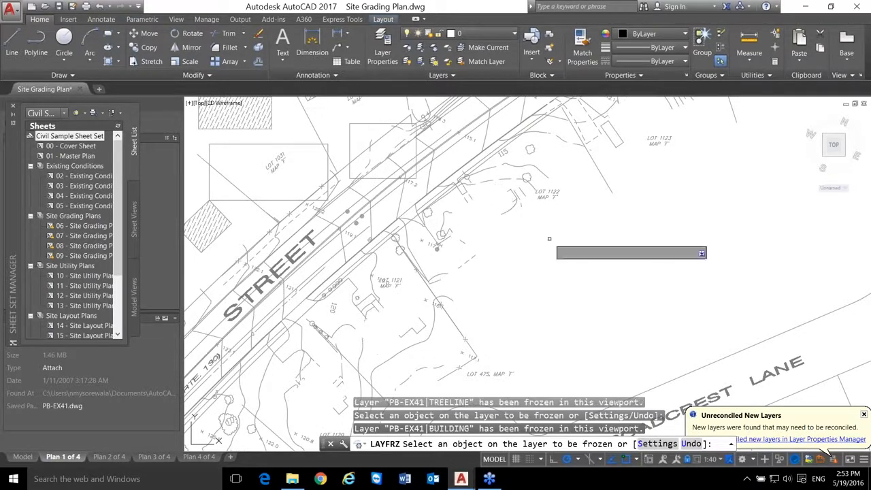
key("Escape")
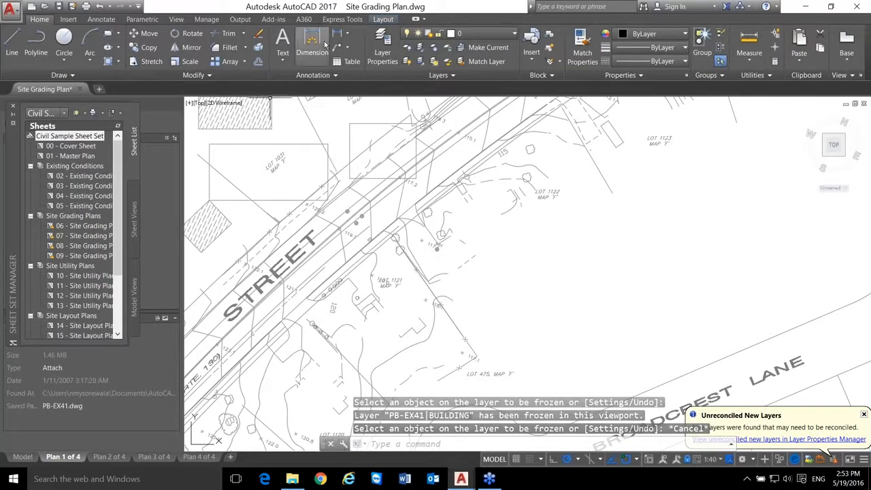
- List the object type and layer properties of the nested xref polyline beside Lot 1122
left_click(342, 19)
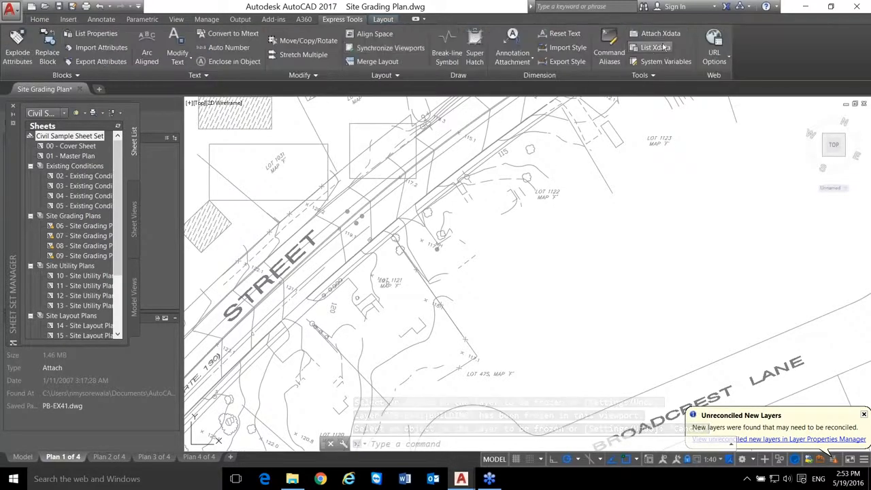
type("ncopy")
key("Return")
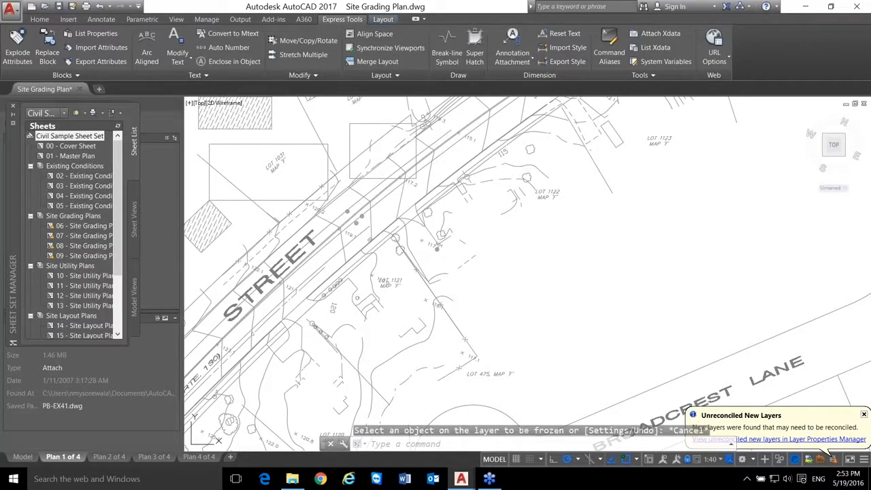
left_click(446, 235)
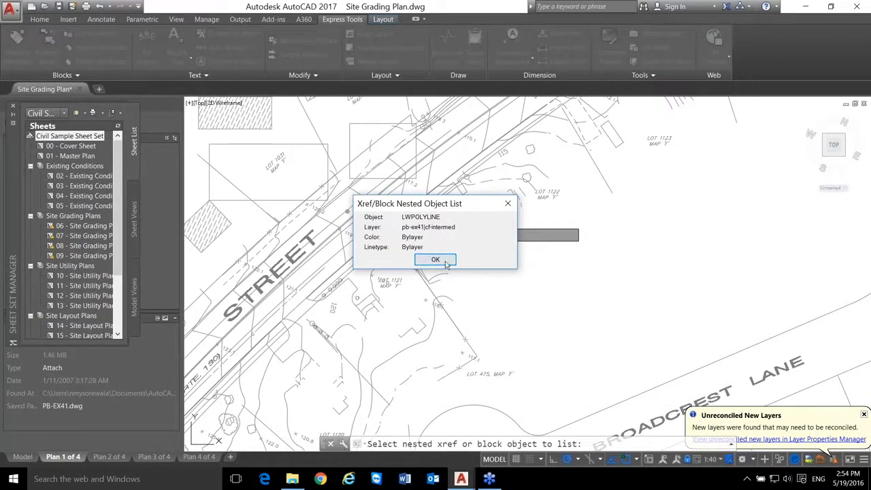
left_click(441, 260)
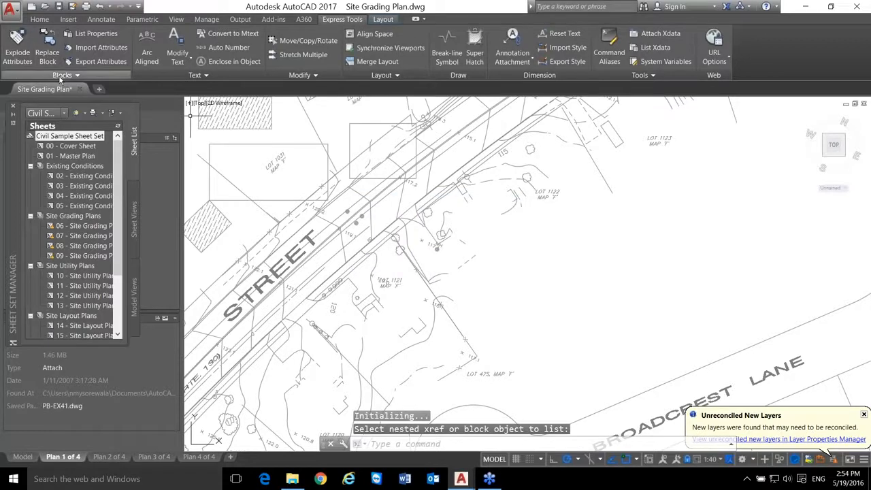
- Copy the nested polyline beside Lot 1122 from the xref into the current drawing with Copy Nested Objects
left_click(59, 77)
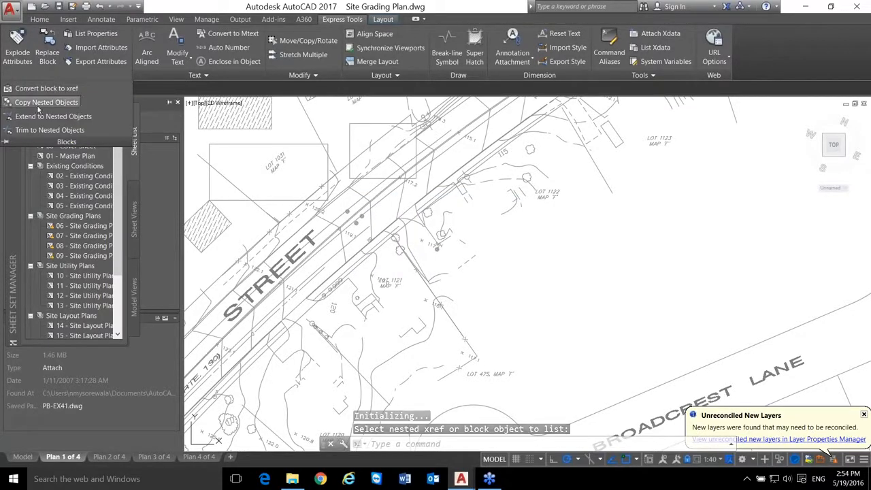
left_click(66, 104)
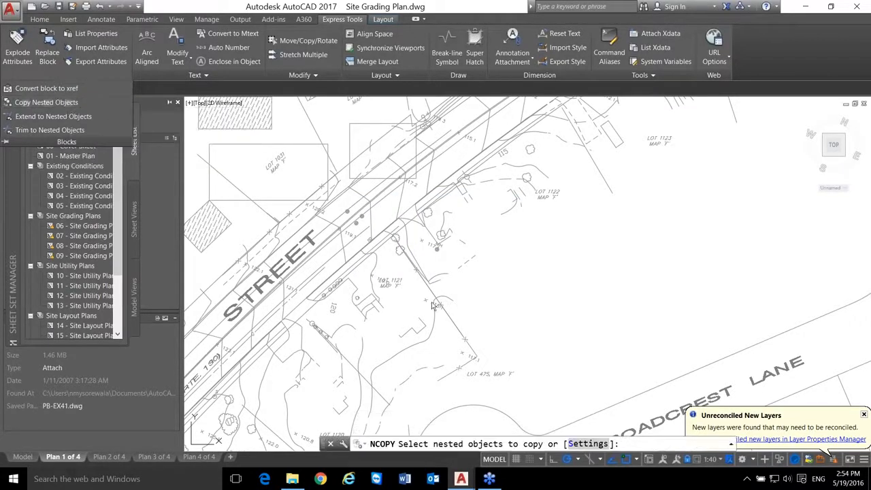
left_click(450, 239)
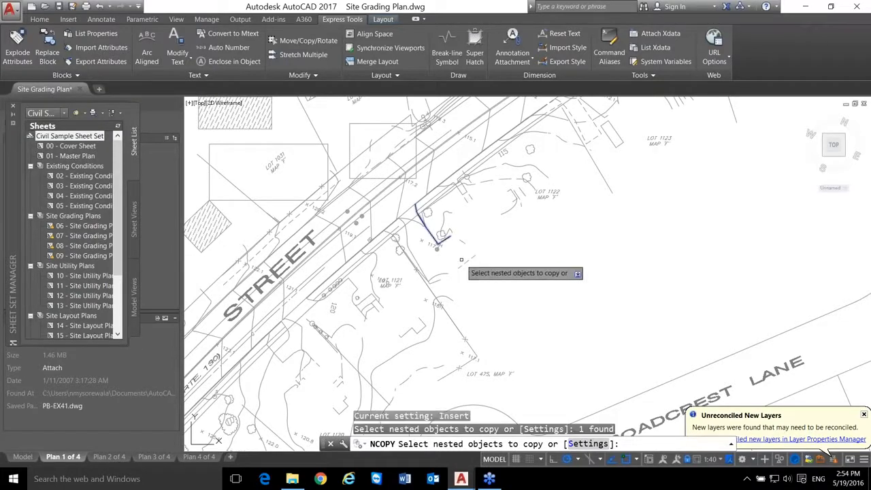
key("Escape")
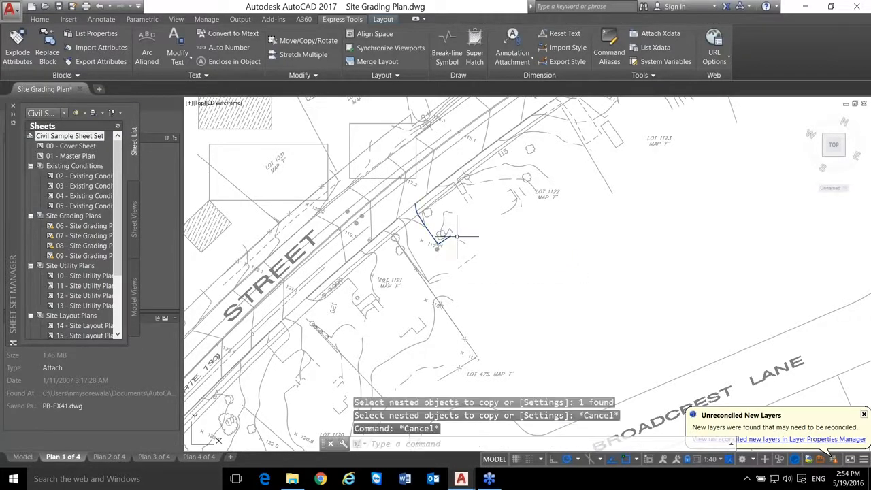
- Select the PB-EX41 xref in the viewport and open its source drawing
left_click(470, 190)
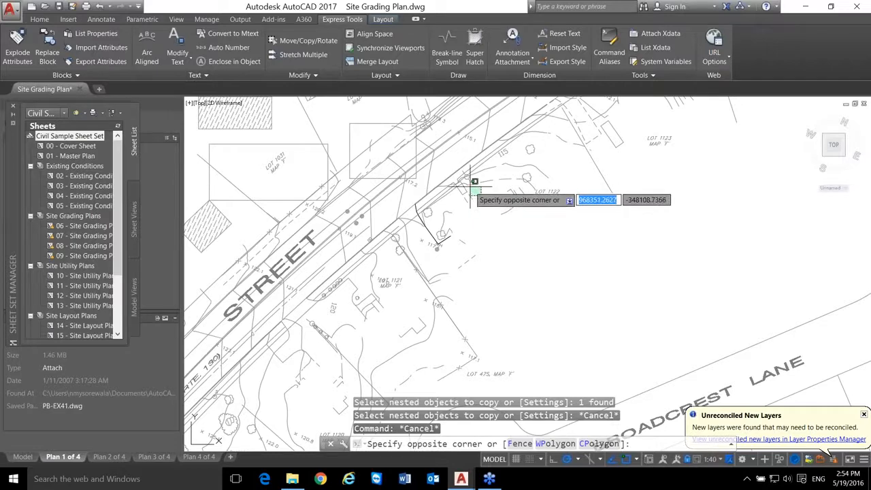
left_click(475, 183)
right_click(468, 197)
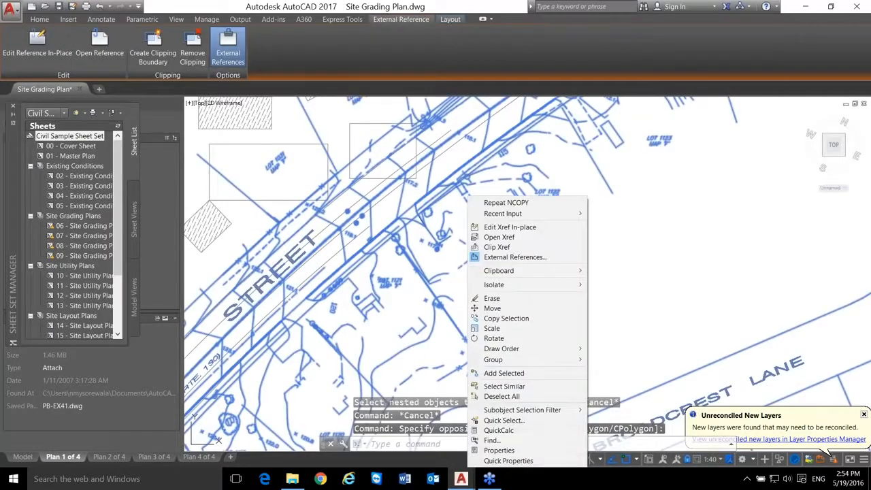
left_click(508, 241)
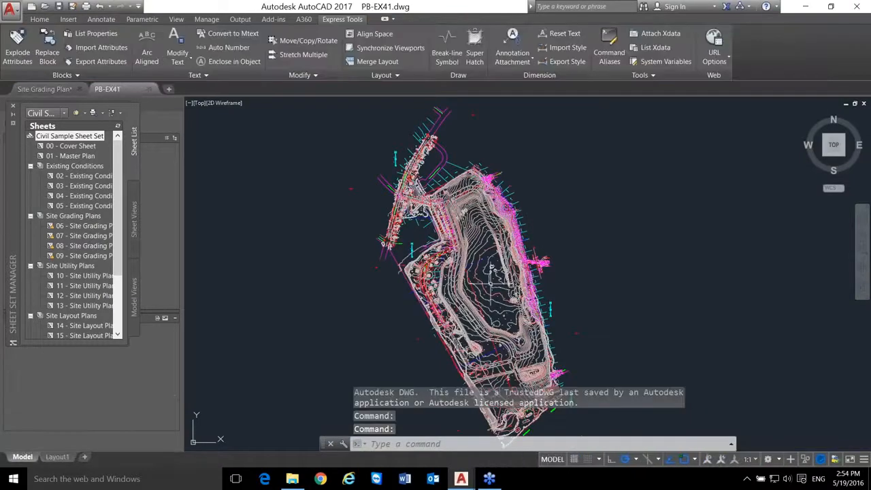
- Erase the upper and middle portion of the site geometry in the PB-EX41 drawing with a crossing selection
scroll(491, 283, "up", 4)
scroll(506, 297, "down", 4)
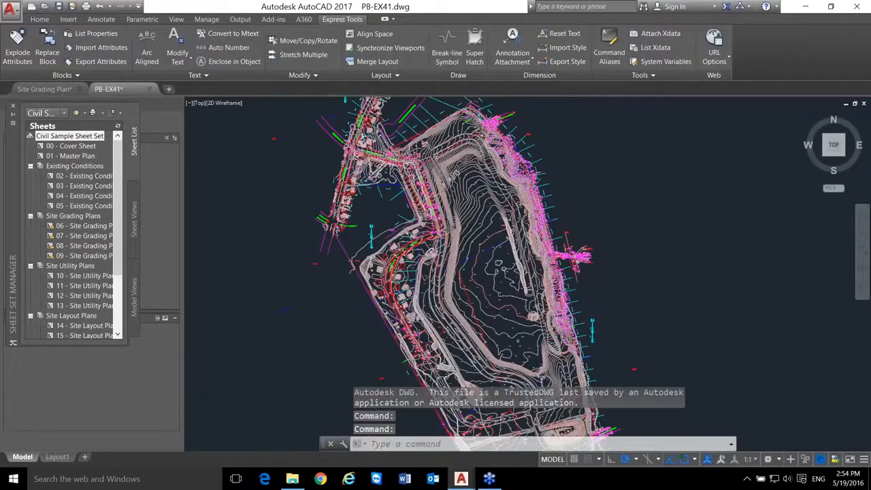
left_click(691, 333)
left_click(325, 143)
key("Delete")
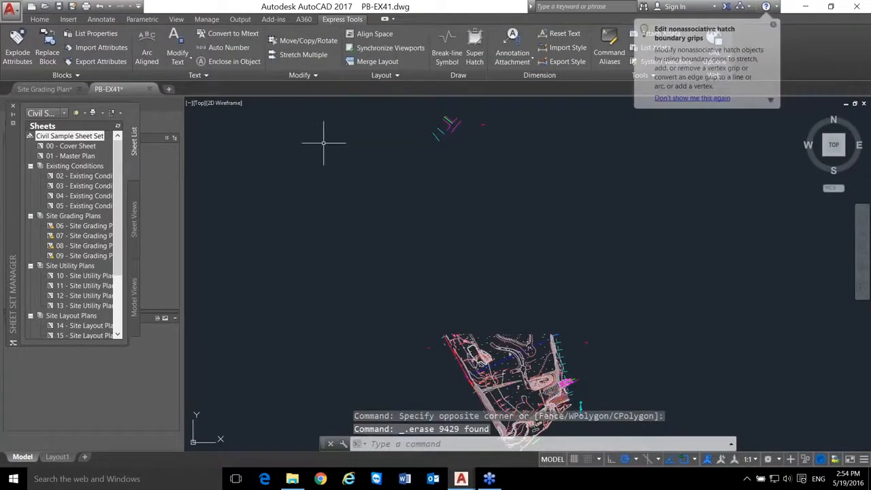
- Close PB-EX41 with its changes saved and reload the changed xref in Site Grading Plan
left_click(140, 89)
left_click(431, 265)
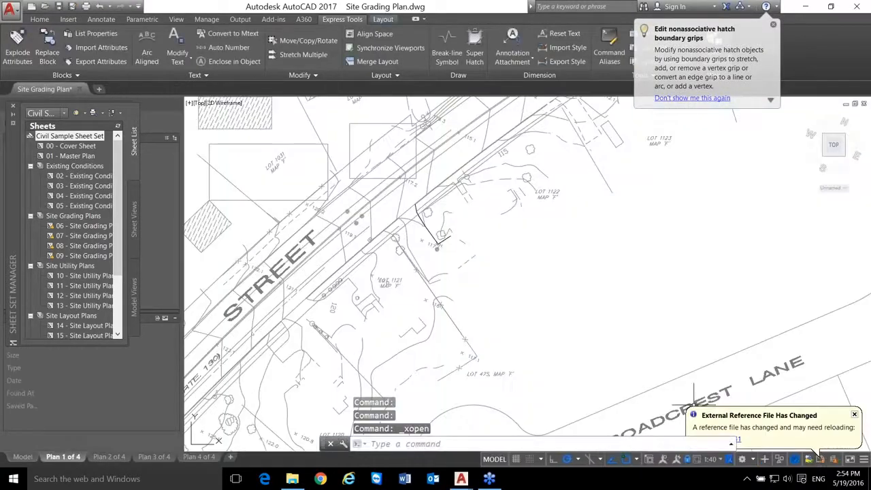
left_click(741, 441)
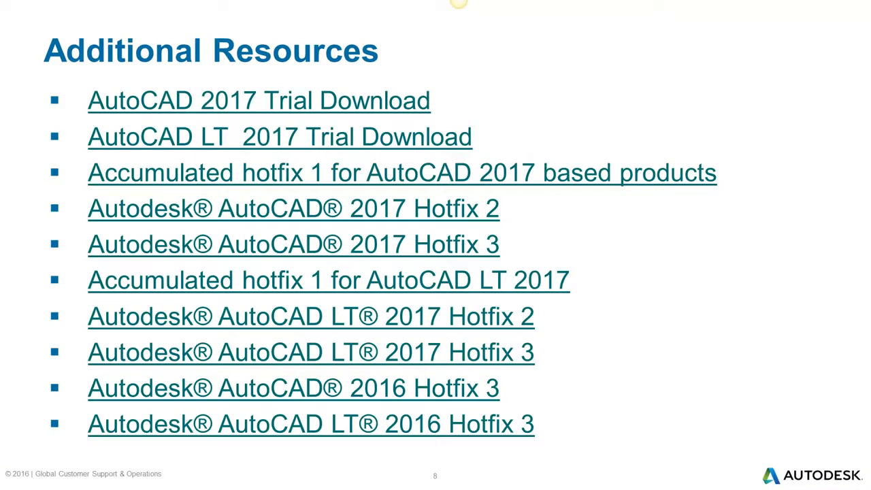
key("Right")
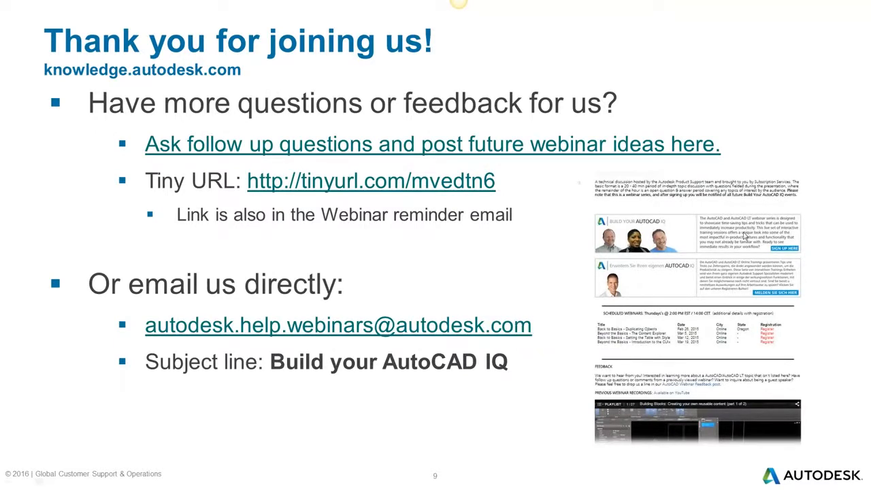
key("Right")
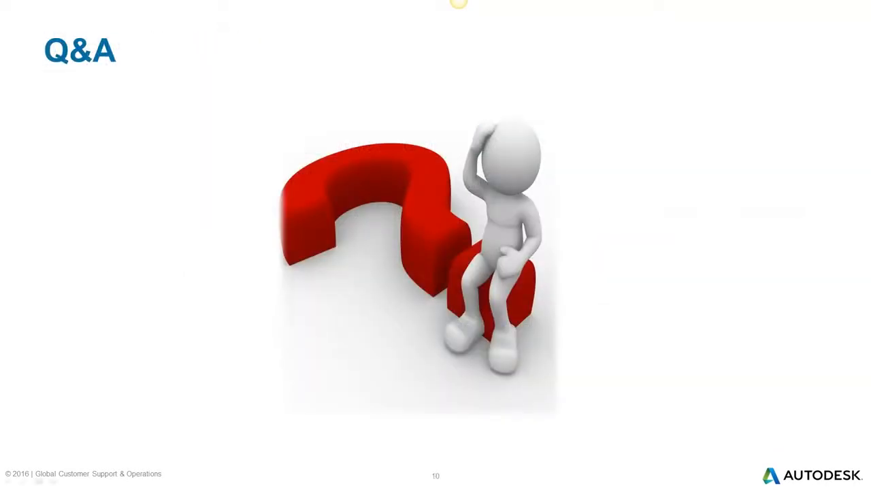